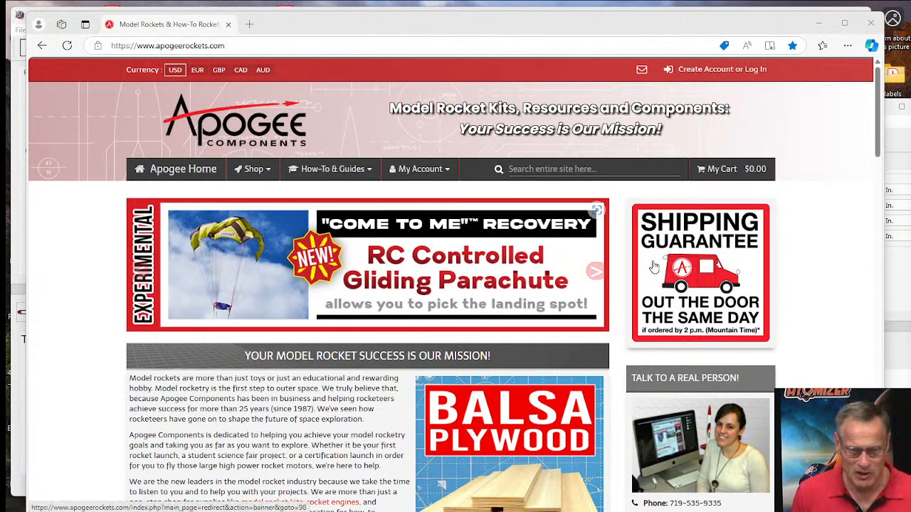
# Browse the Apogee home page's featured banners up to the RockSim 11 one and open its product page.
pyautogui.click(596, 272)
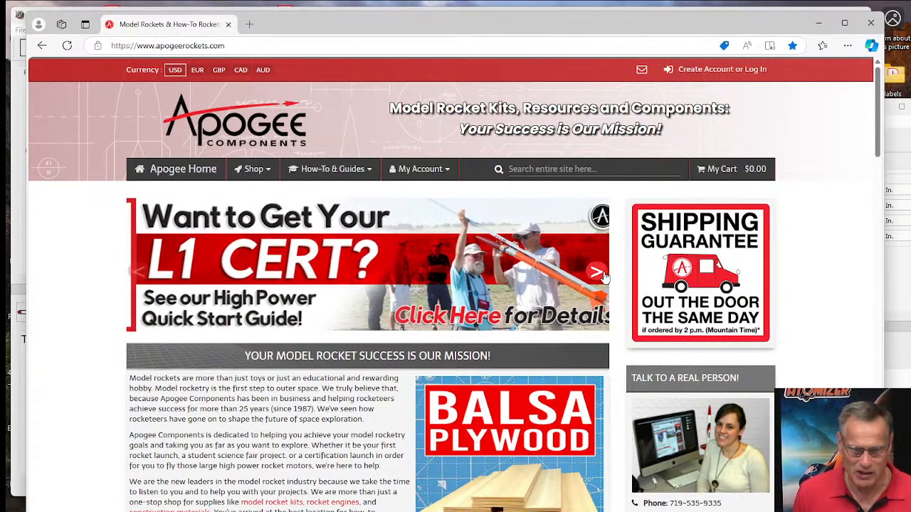
pyautogui.click(598, 273)
pyautogui.click(604, 274)
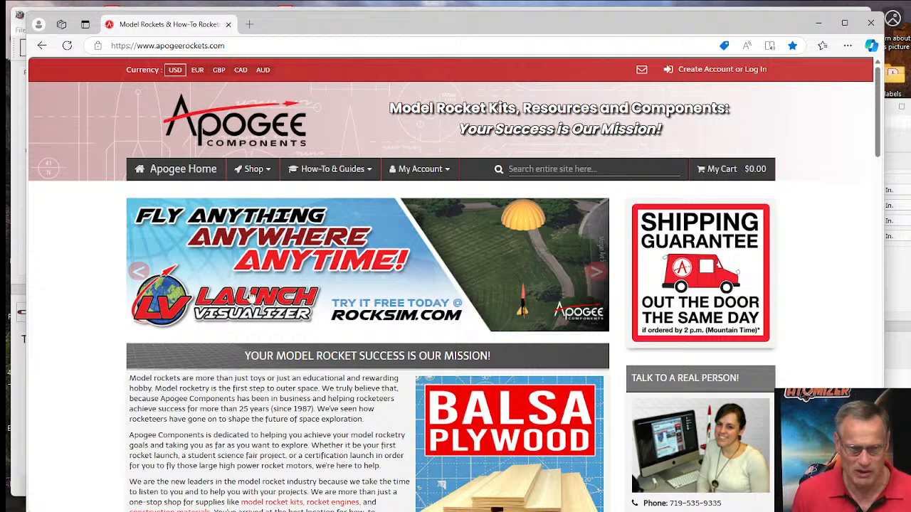
pyautogui.click(597, 274)
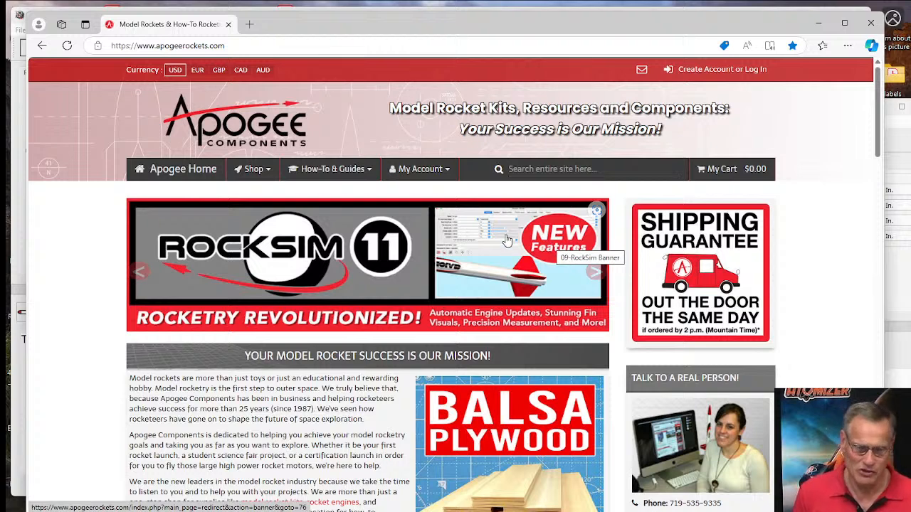
pyautogui.click(507, 241)
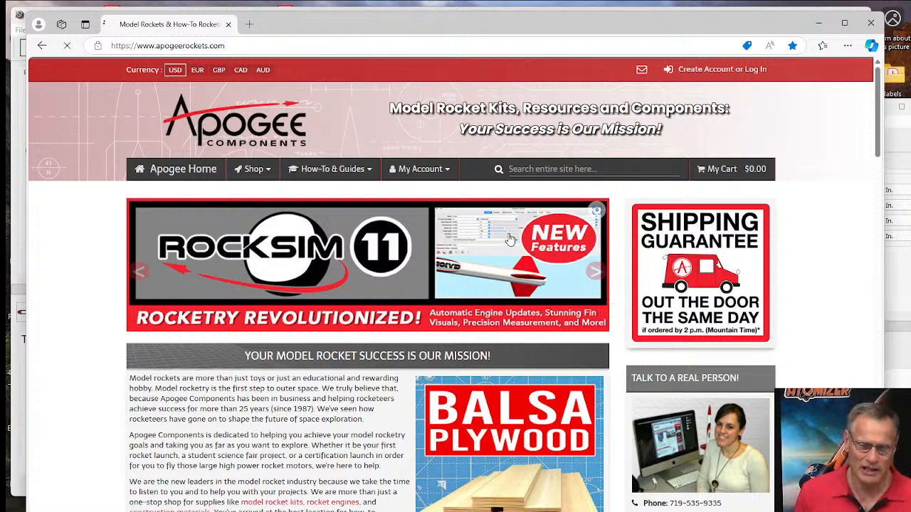
# Review the RockSim v11 Single User purchase options, product description and Quick Information links.
pyautogui.scroll(-2, 400, 355)
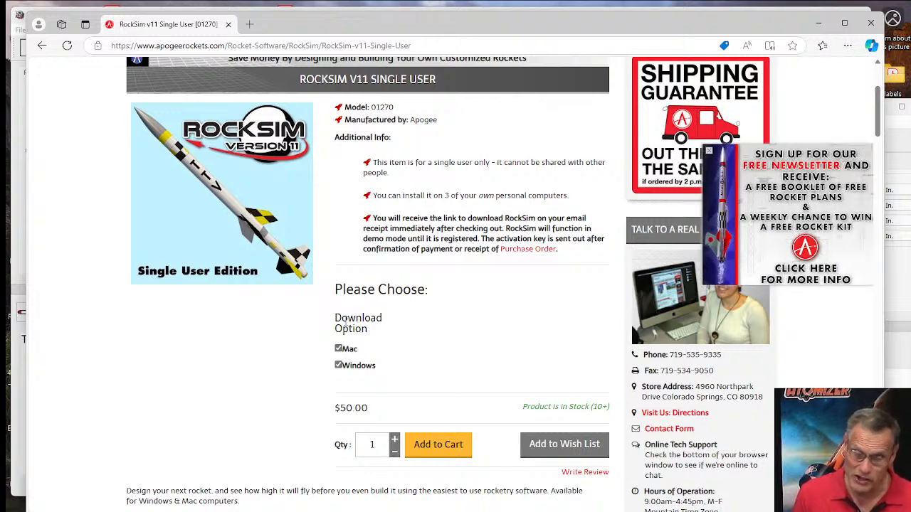
pyautogui.scroll(-1, 461, 420)
pyautogui.scroll(-2, 461, 420)
pyautogui.scroll(-1, 467, 369)
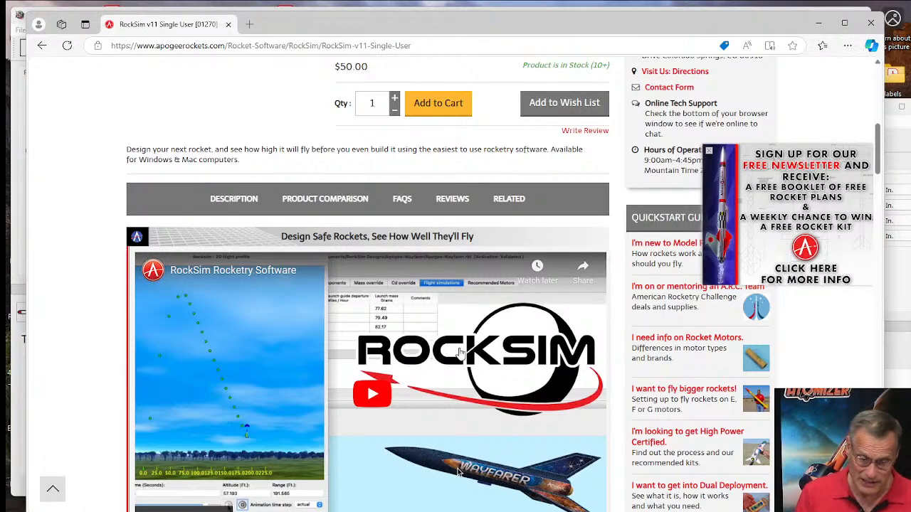
pyautogui.scroll(-2, 490, 347)
pyautogui.scroll(-2, 490, 347)
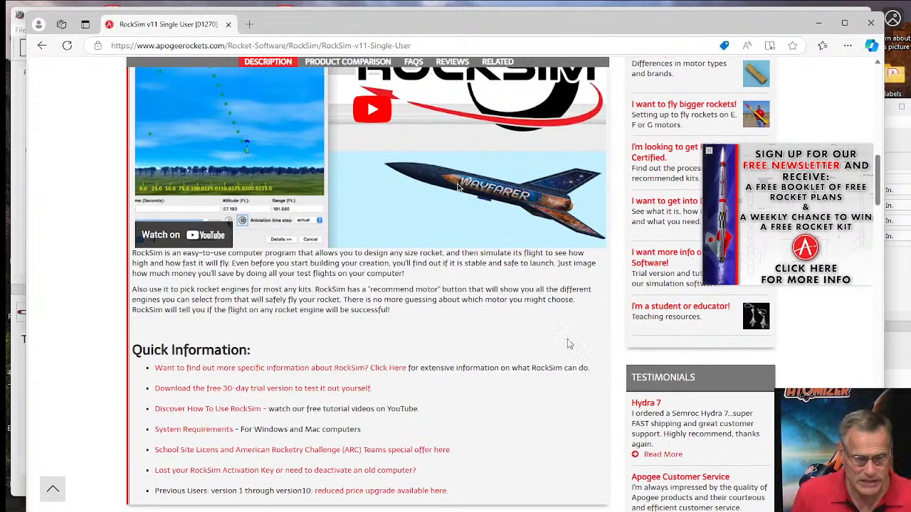
pyautogui.scroll(-2, 448, 331)
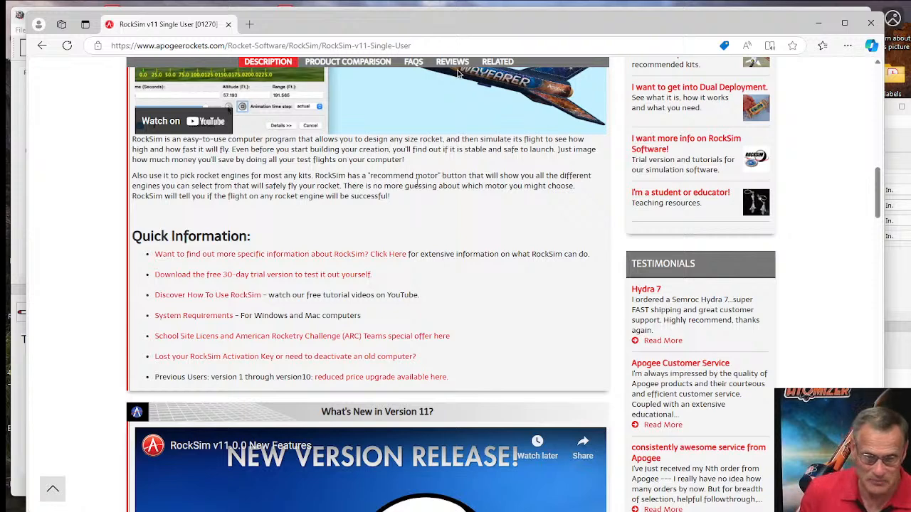
pyautogui.moveTo(385, 25); pyautogui.dragTo(382, 28)
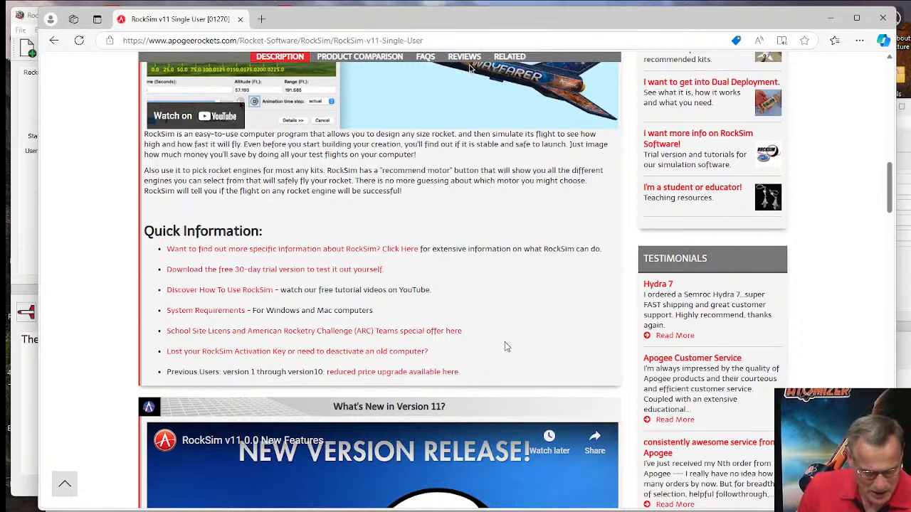
# Read through the "What's New in Version 11?" feature list, then return to the start of the page.
pyautogui.scroll(-3, 402, 307)
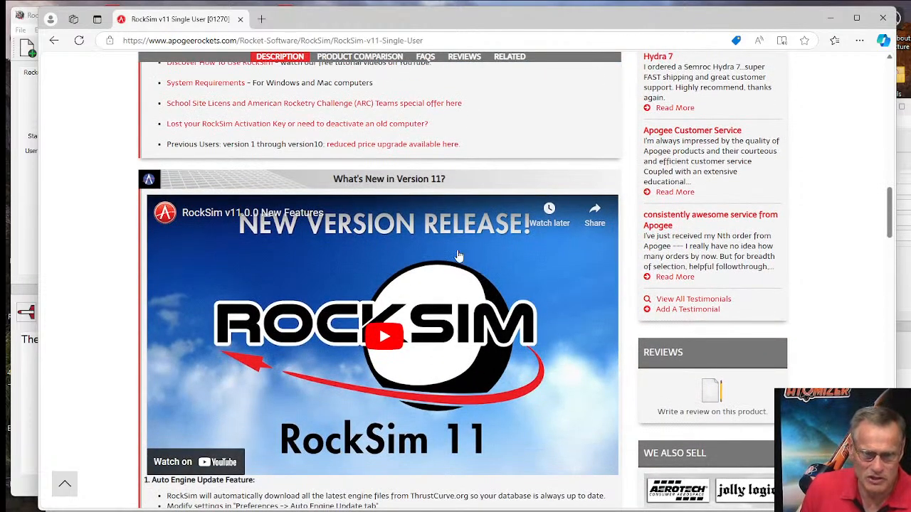
pyautogui.scroll(-3, 415, 402)
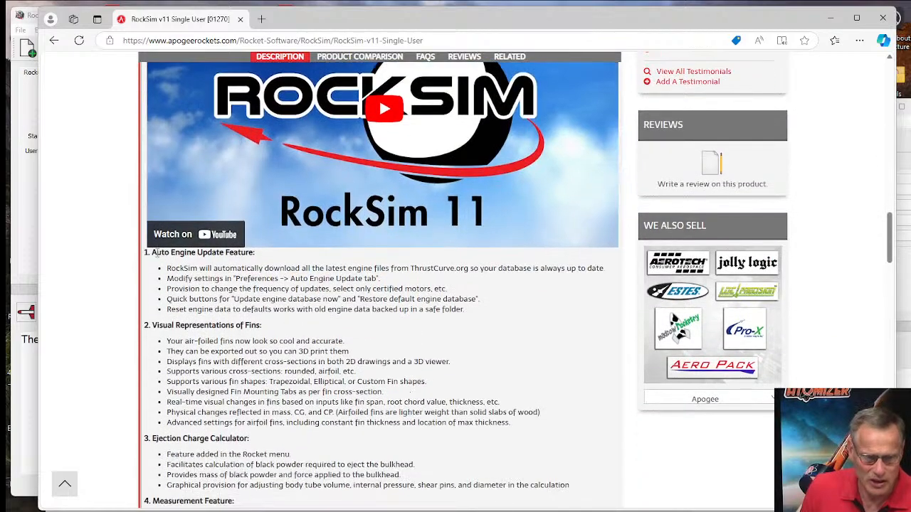
pyautogui.scroll(-2, 155, 264)
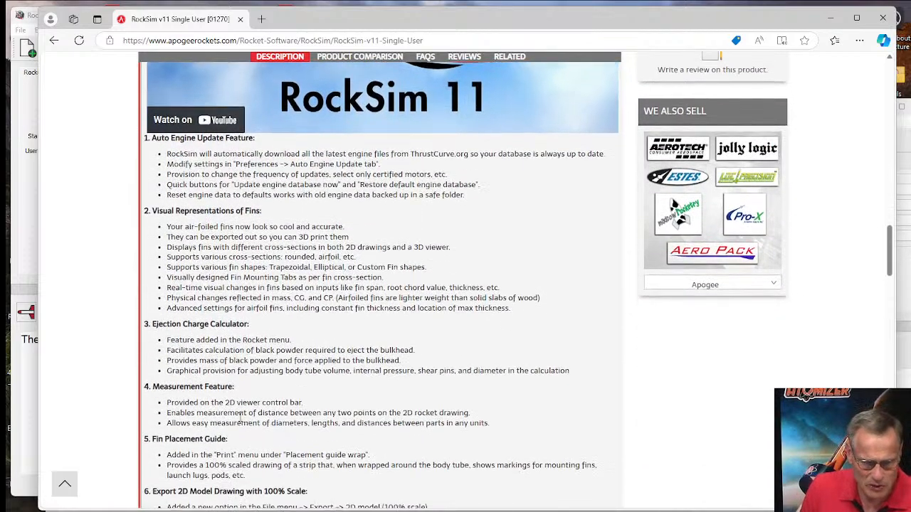
pyautogui.scroll(-2, 240, 419)
pyautogui.scroll(-2, 306, 387)
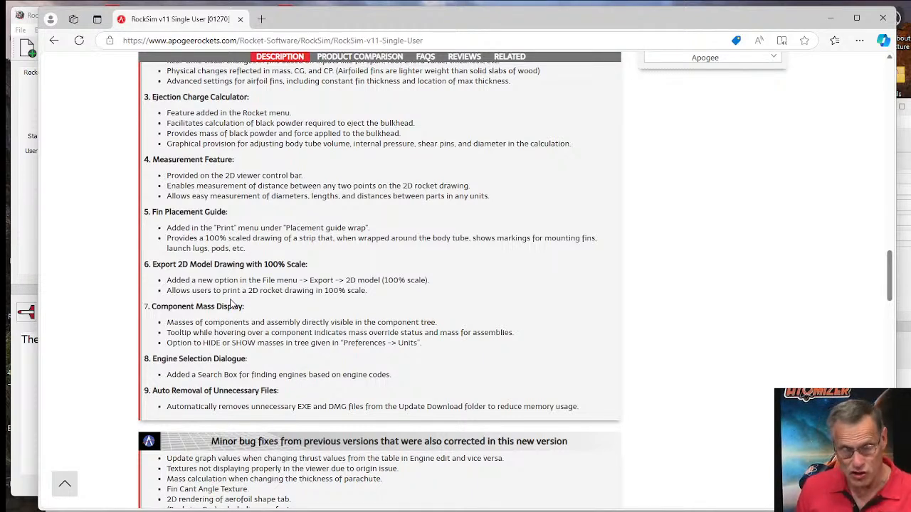
pyautogui.scroll(3, 220, 295)
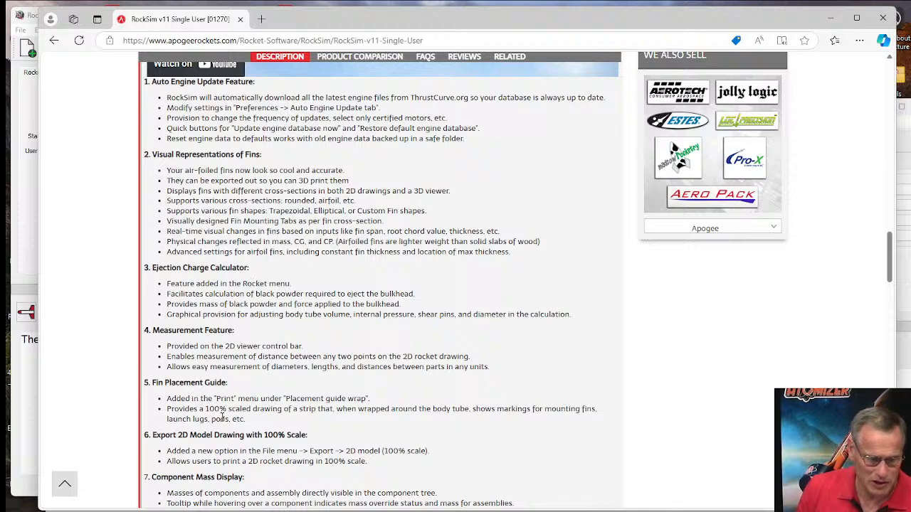
pyautogui.scroll(-3, 289, 430)
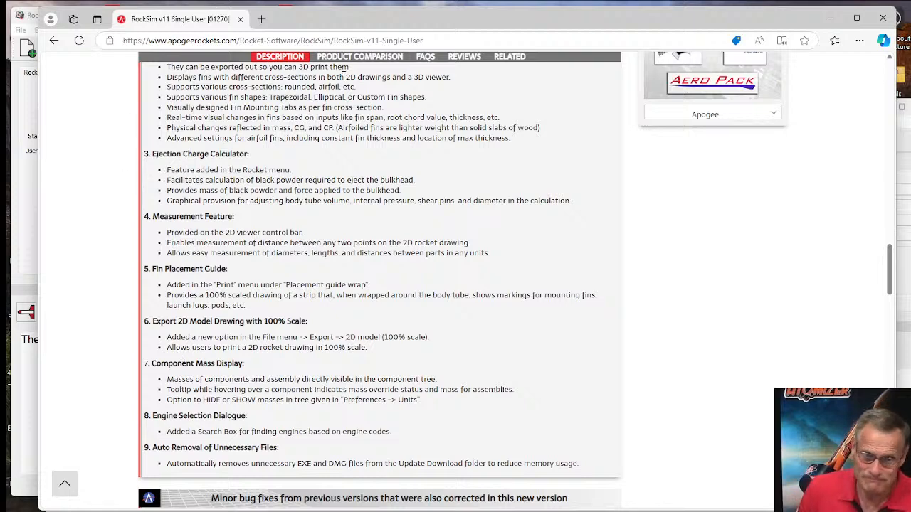
pyautogui.moveTo(359, 26); pyautogui.dragTo(376, 22)
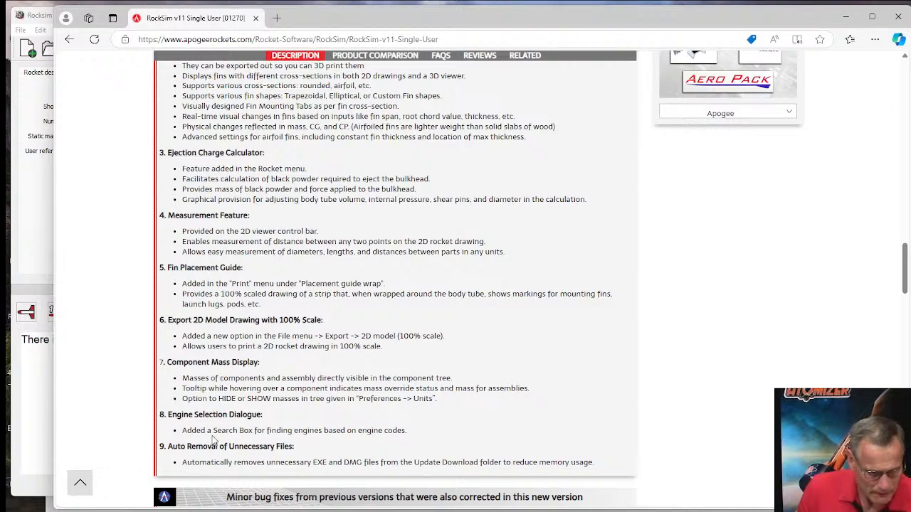
pyautogui.scroll(-2, 85, 427)
pyautogui.scroll(6, 86, 427)
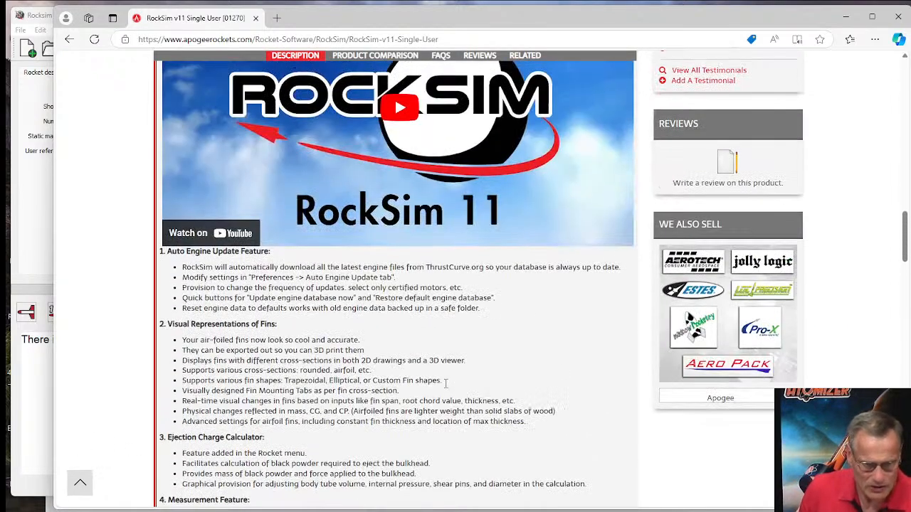
pyautogui.click(80, 484)
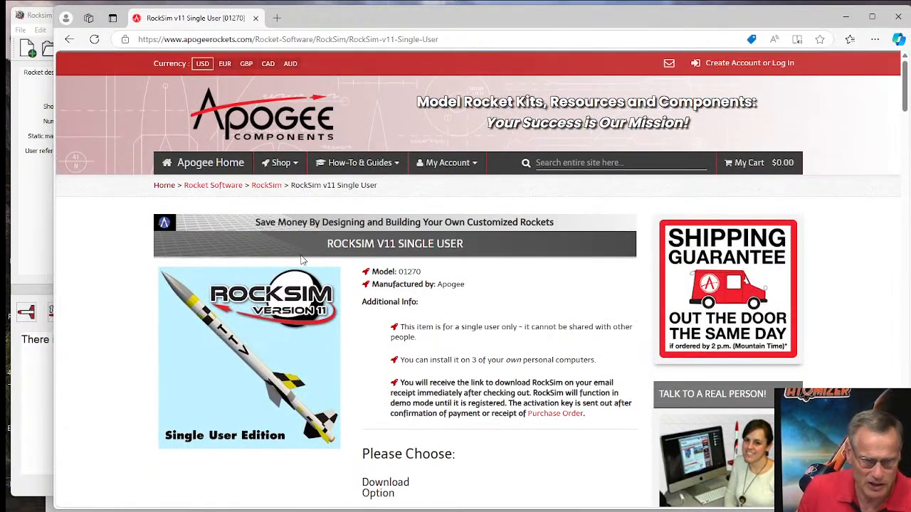
# Look over the RockSim software and how-to resources listed in the site's software guides, then close the list.
pyautogui.click(360, 163)
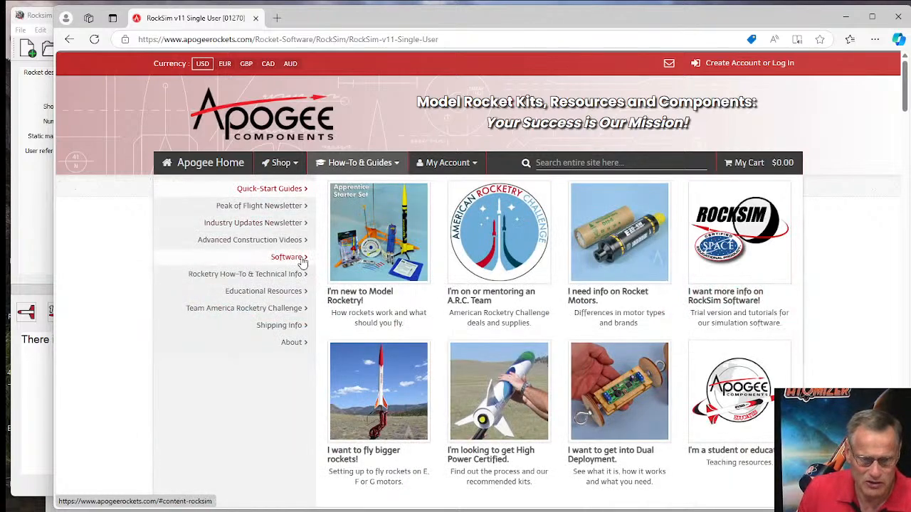
pyautogui.moveTo(299, 260)
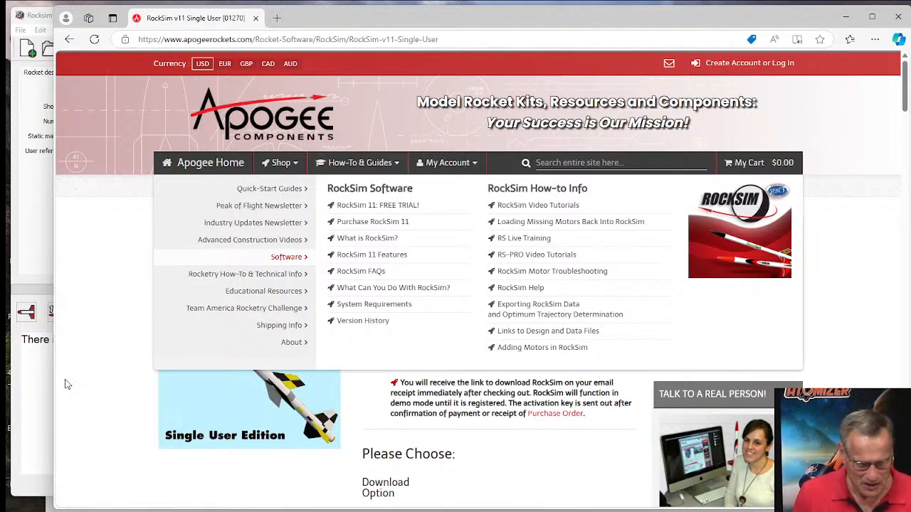
pyautogui.click(331, 163)
# Search the site for "doorn" and open the Doorknob rocket kit's product page.
pyautogui.click(600, 165)
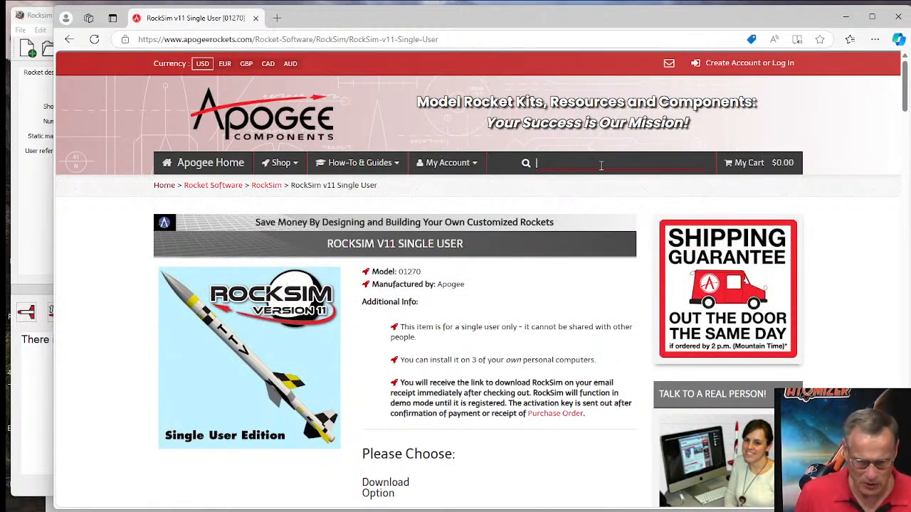
pyautogui.write('doorn')
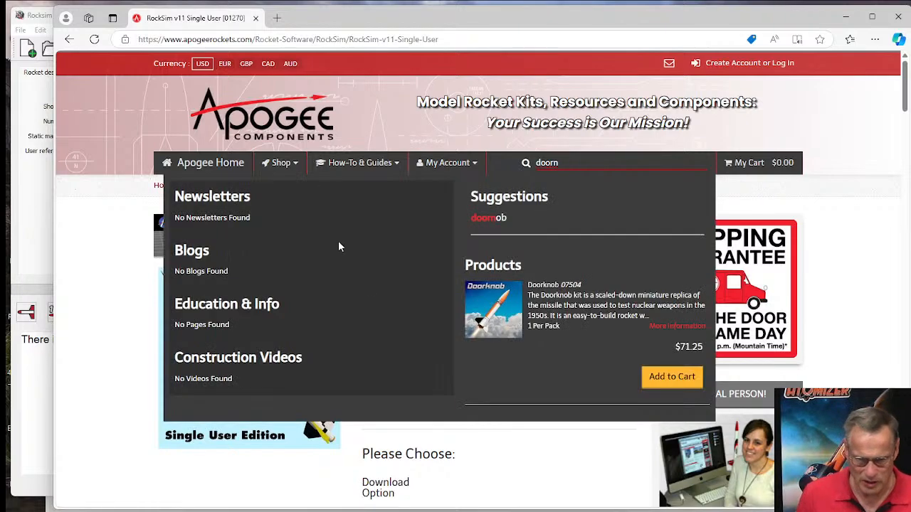
pyautogui.click(474, 292)
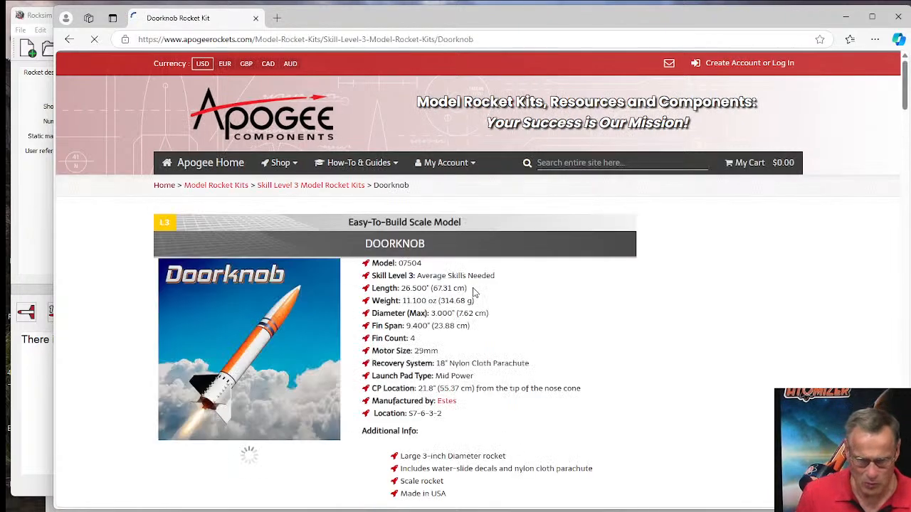
# Download the free RockSim design file from the Doorknob kit's RockSim file section.
pyautogui.scroll(-2, 481, 289)
pyautogui.scroll(-2, 480, 290)
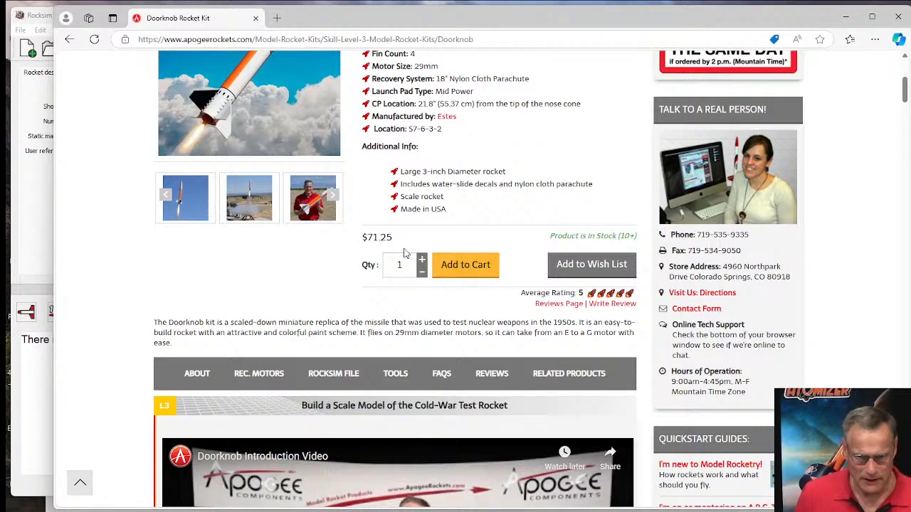
pyautogui.click(329, 374)
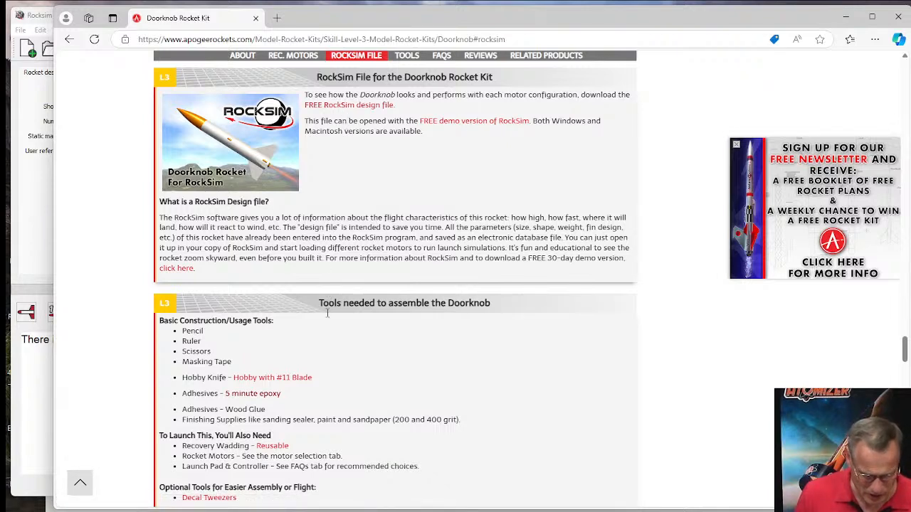
pyautogui.click(363, 107)
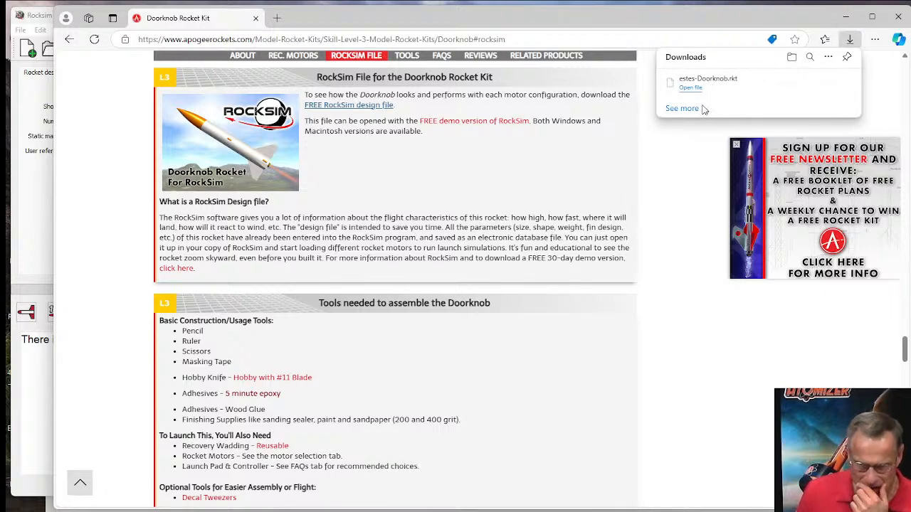
# Locate the downloaded estes-Doorknob.rkt in the Downloads folder and open it in RockSim.
pyautogui.moveTo(692, 87)
pyautogui.click(812, 83)
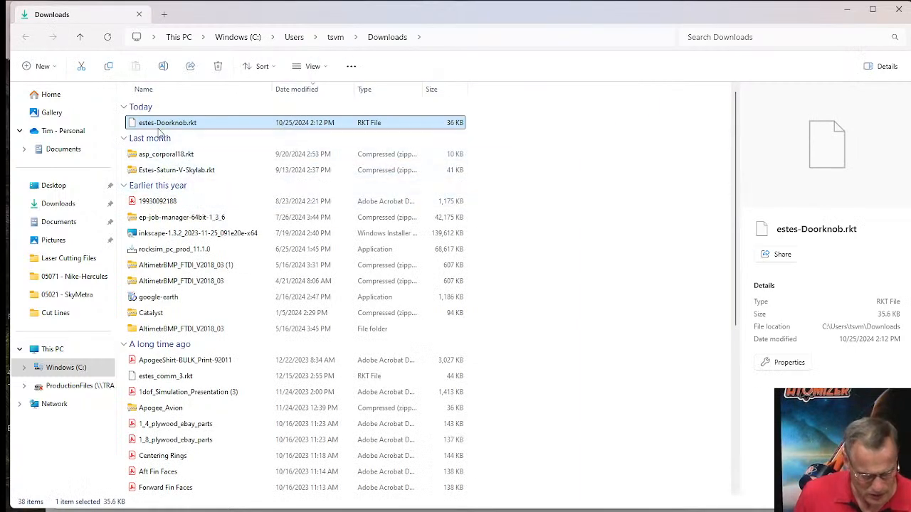
pyautogui.moveTo(202, 12); pyautogui.dragTo(447, 33)
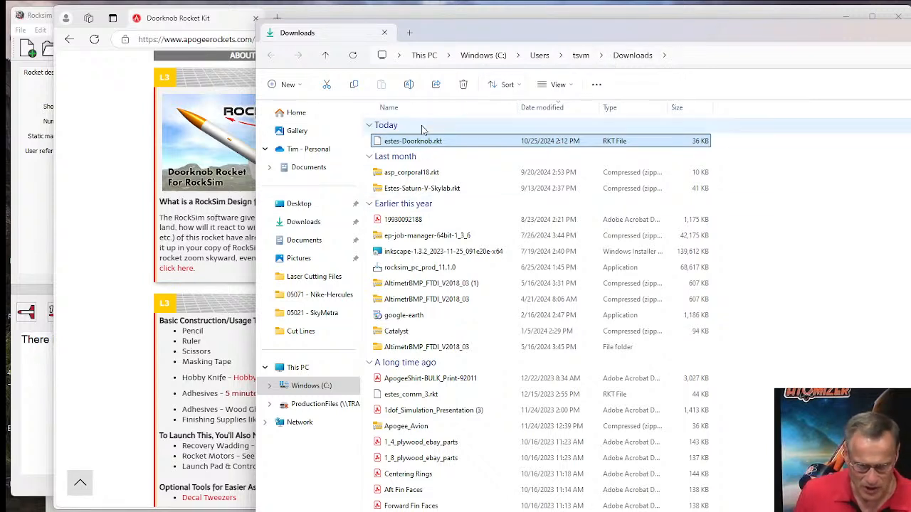
pyautogui.moveTo(407, 140); pyautogui.dragTo(29, 207)
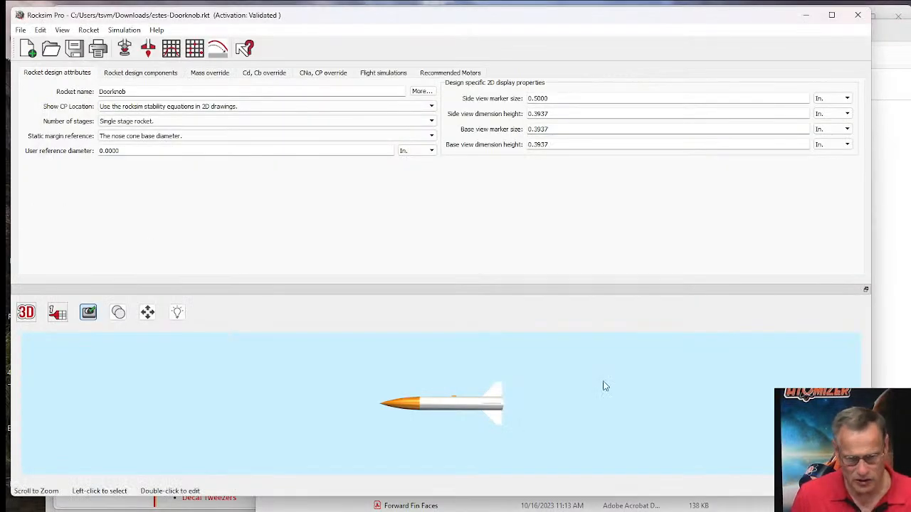
# Switch the Doorknob rocket's display from the 3D view to the 2D side view.
pyautogui.moveTo(687, 20)
pyautogui.mouseDown()
pyautogui.moveTo(708, 27)
pyautogui.moveTo(630, 30)
pyautogui.moveTo(695, 27)
pyautogui.mouseUp()
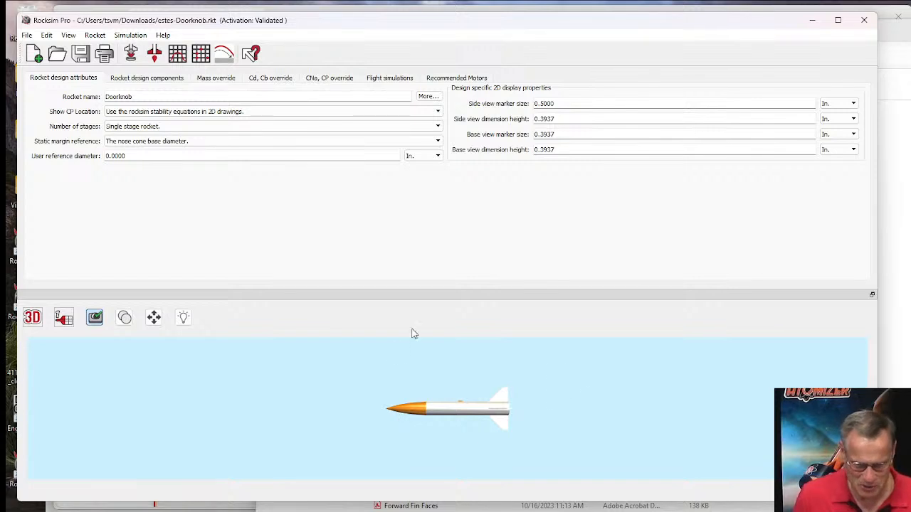
pyautogui.click(33, 318)
pyautogui.click(34, 335)
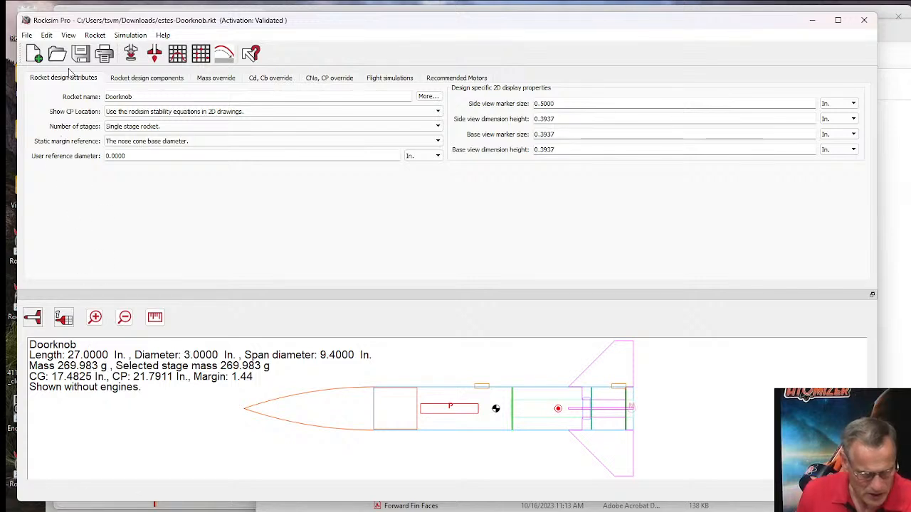
# Prepare a flight simulation and load the motor mount with the Apogee F10 engine, using an 8-second ejection delay.
pyautogui.click(130, 56)
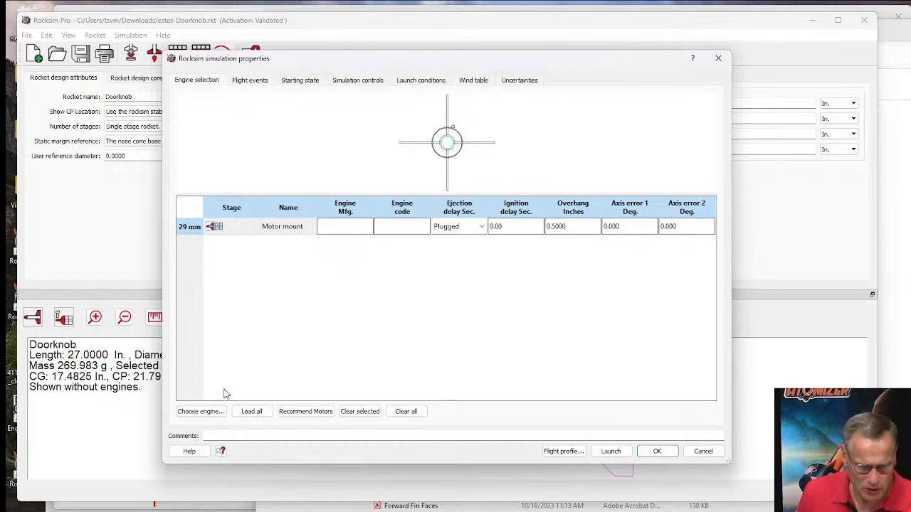
pyautogui.click(203, 412)
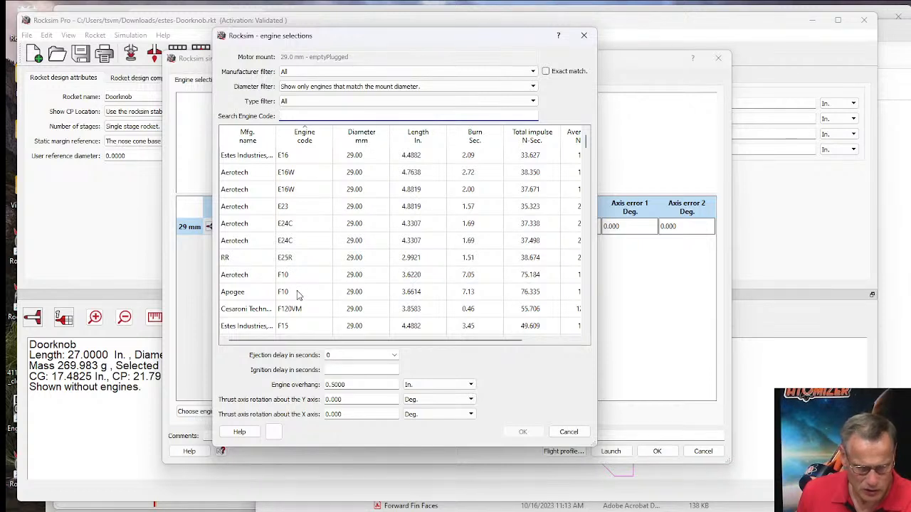
pyautogui.click(287, 278)
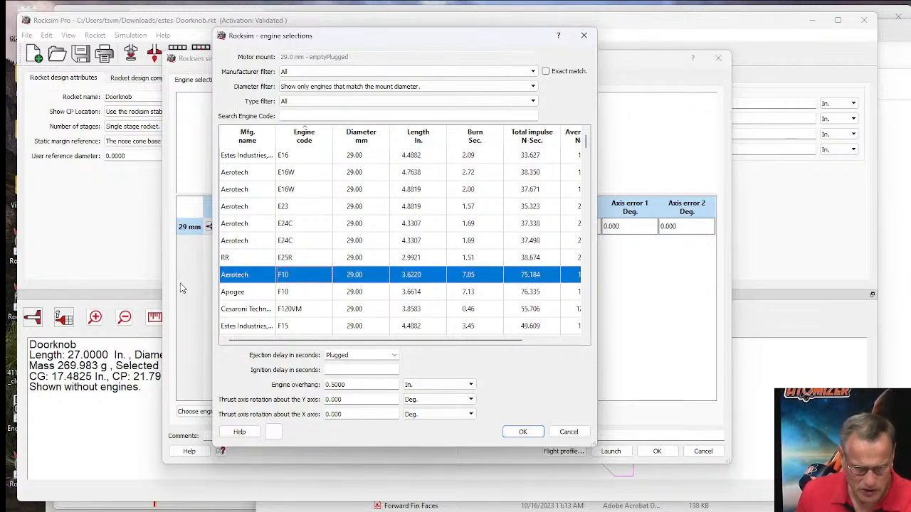
pyautogui.click(242, 294)
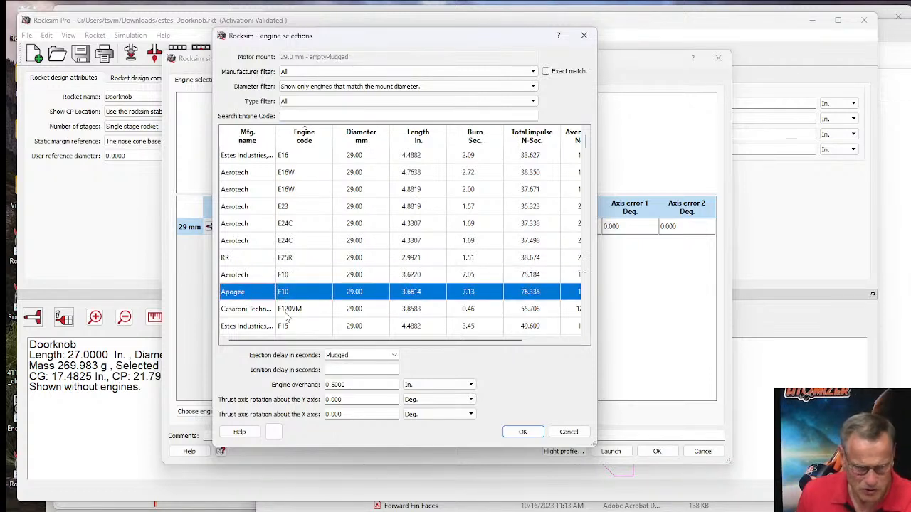
pyautogui.click(394, 354)
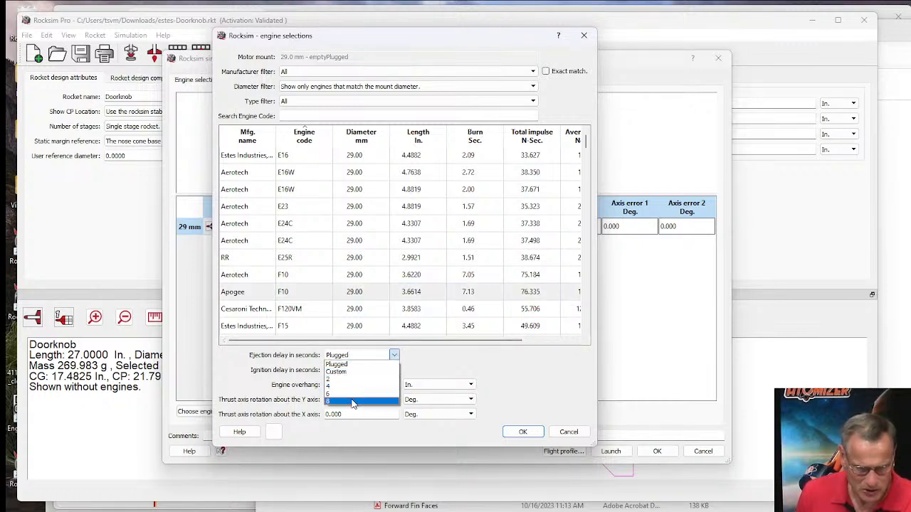
pyautogui.click(354, 401)
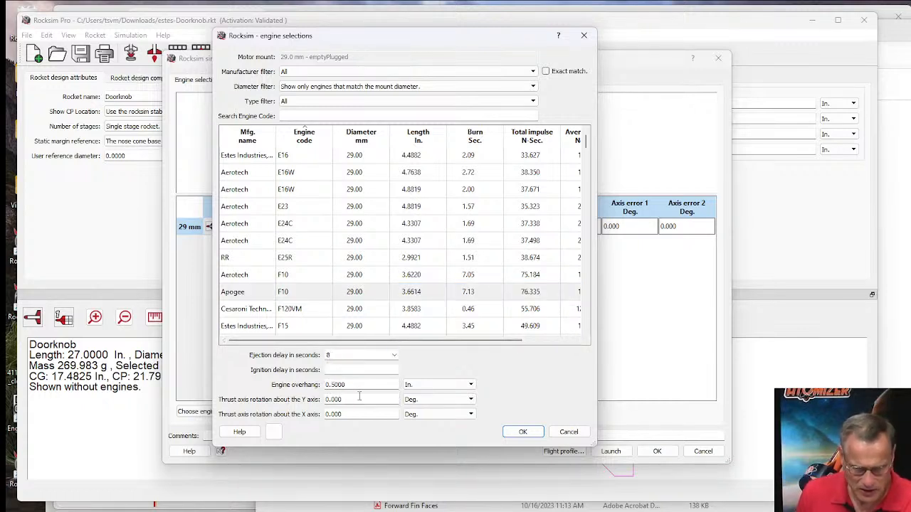
pyautogui.click(522, 432)
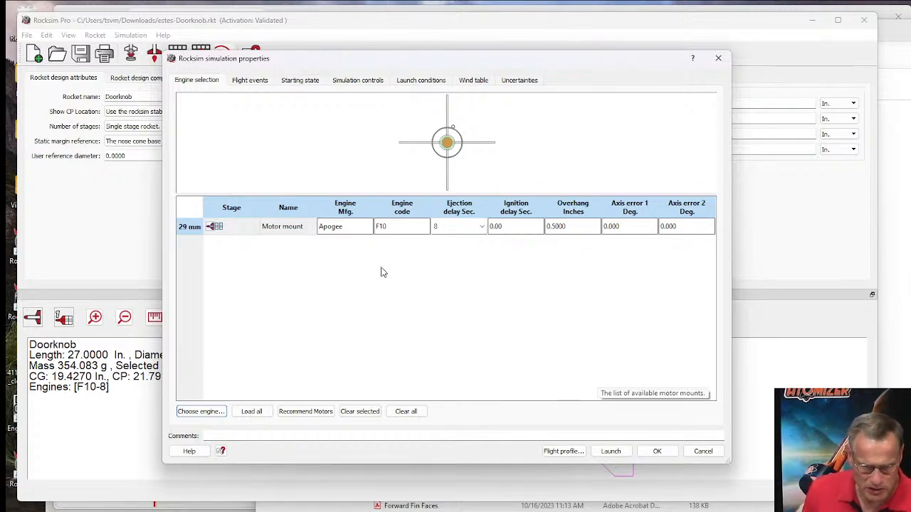
# Set the parachute's deployment criterion in the flight events to Max ejection delay.
pyautogui.click(257, 80)
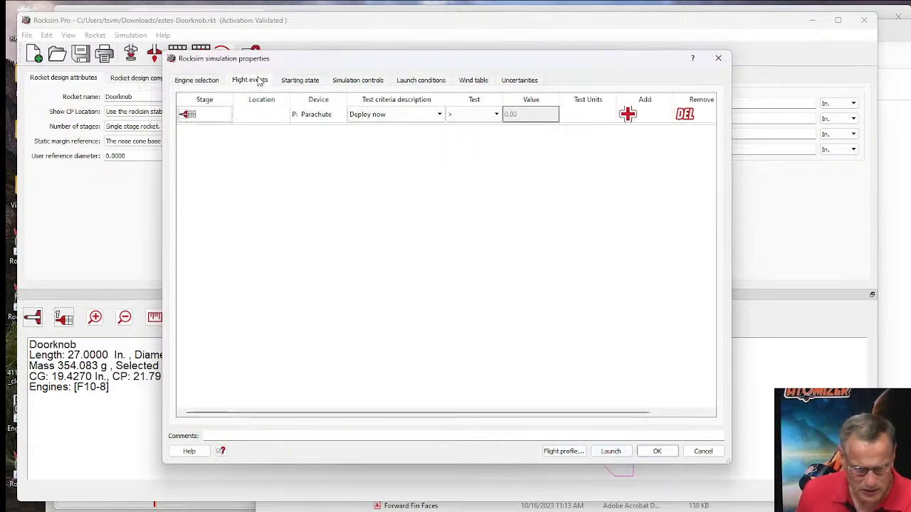
pyautogui.click(440, 115)
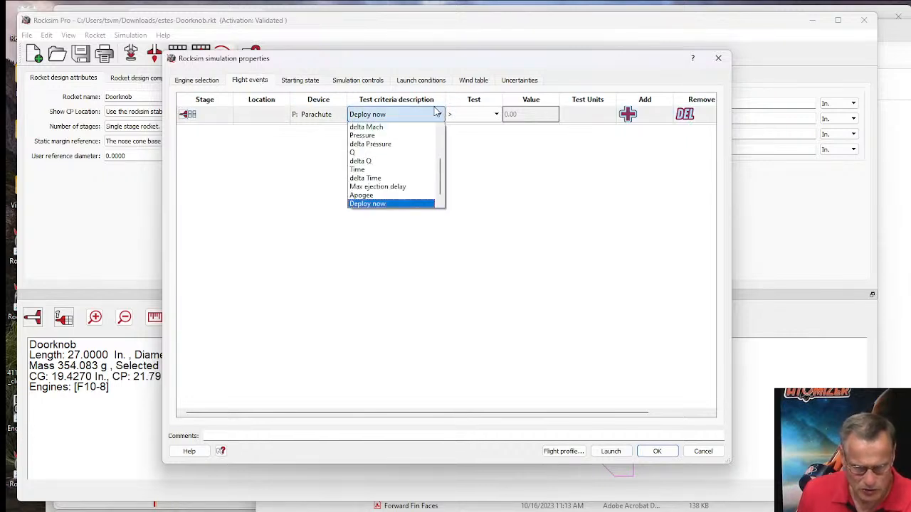
pyautogui.click(374, 187)
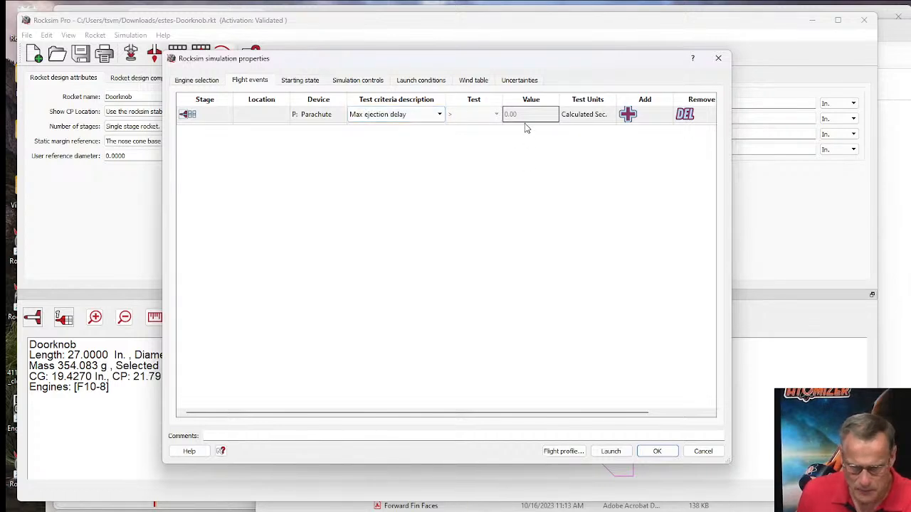
# Review the simulation's starting state, simulation controls, launch conditions including altitude, and wind table.
pyautogui.click(301, 81)
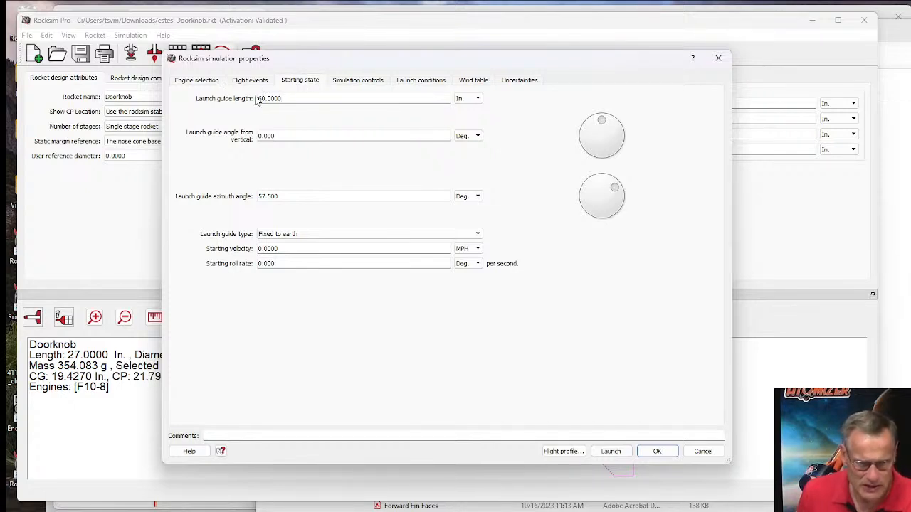
pyautogui.click(270, 100)
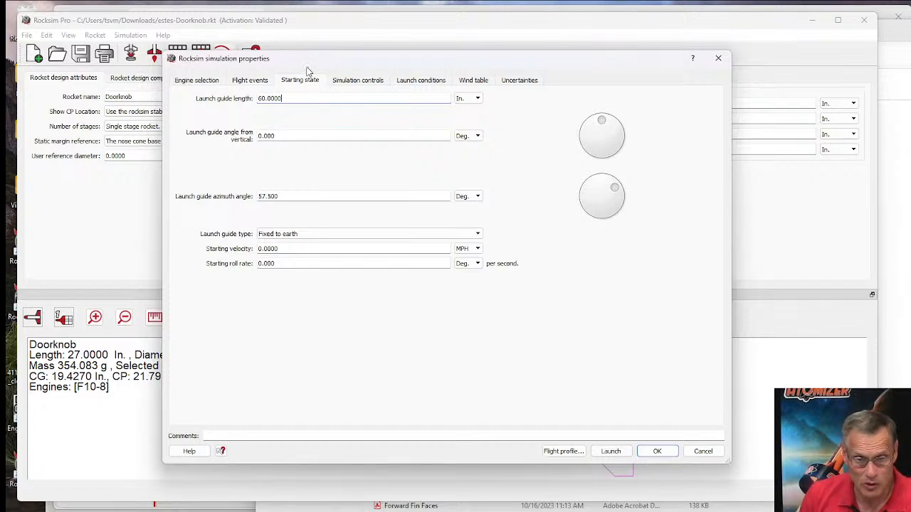
pyautogui.click(362, 80)
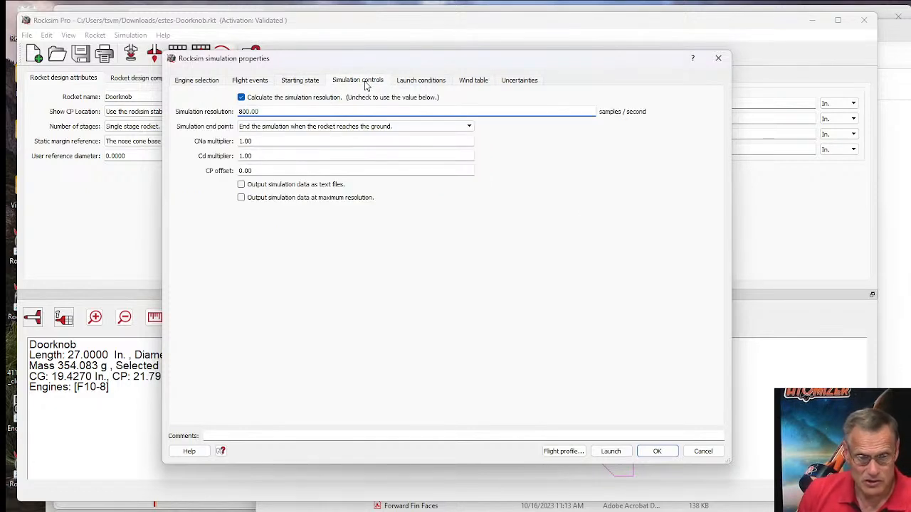
pyautogui.click(432, 82)
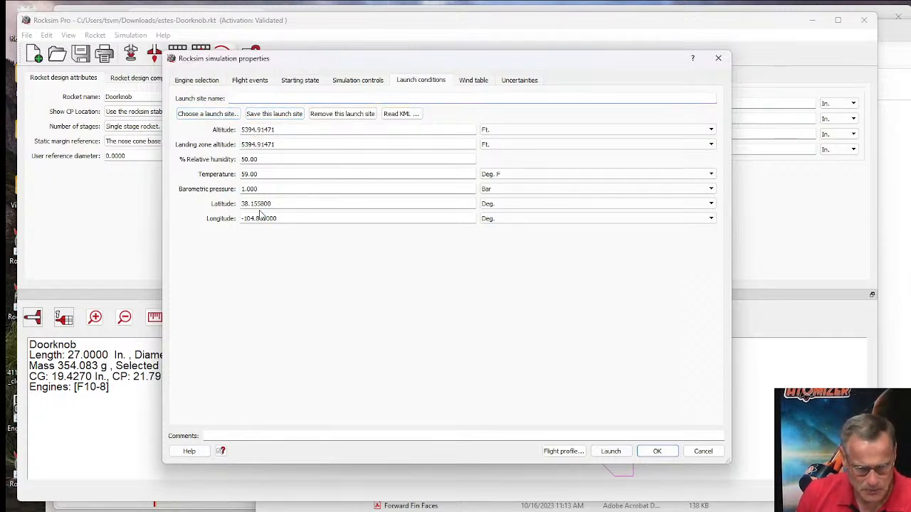
pyautogui.moveTo(243, 128); pyautogui.dragTo(273, 130)
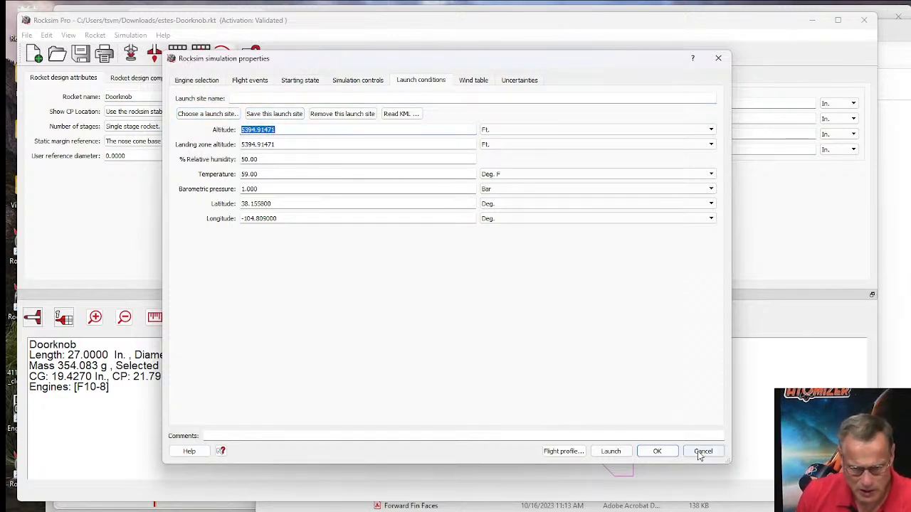
pyautogui.click(474, 81)
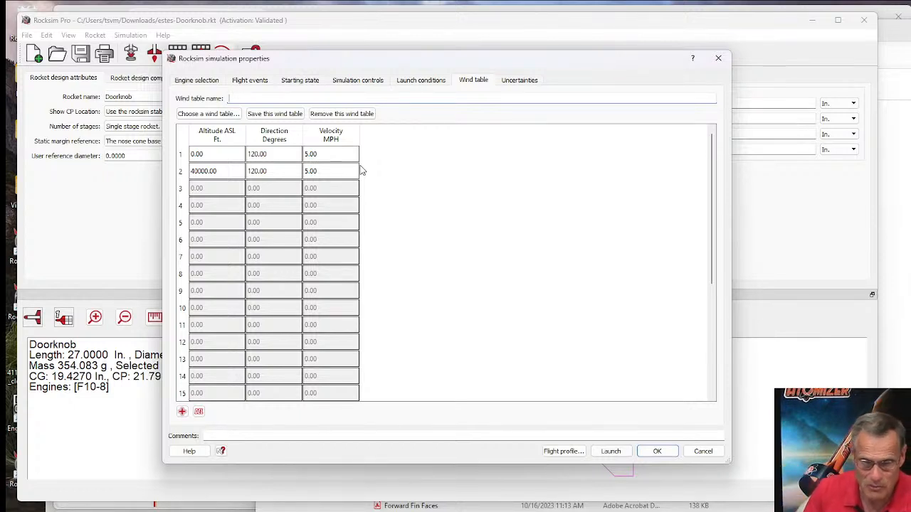
# Run the simulation as a flight profile animation, enlarge its window and switch from the rocket close-up to the flight-path view.
pyautogui.click(565, 451)
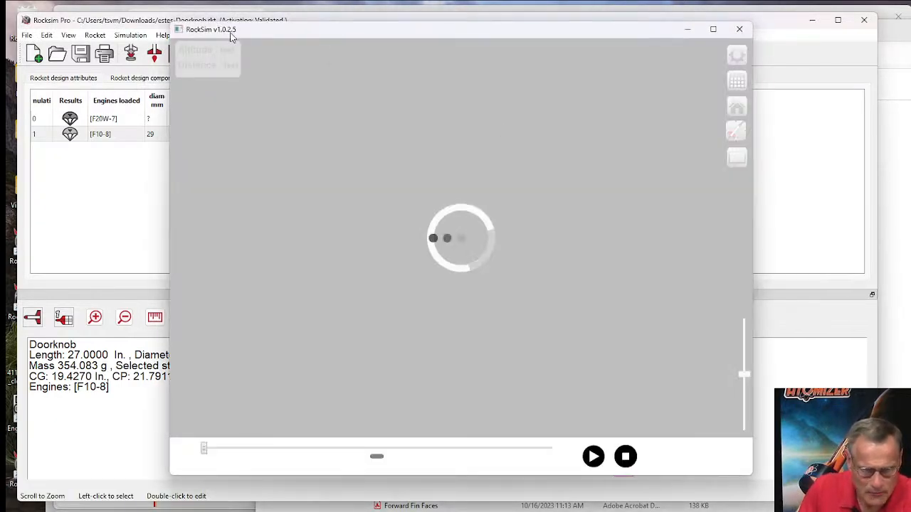
pyautogui.moveTo(230, 35); pyautogui.dragTo(153, 25)
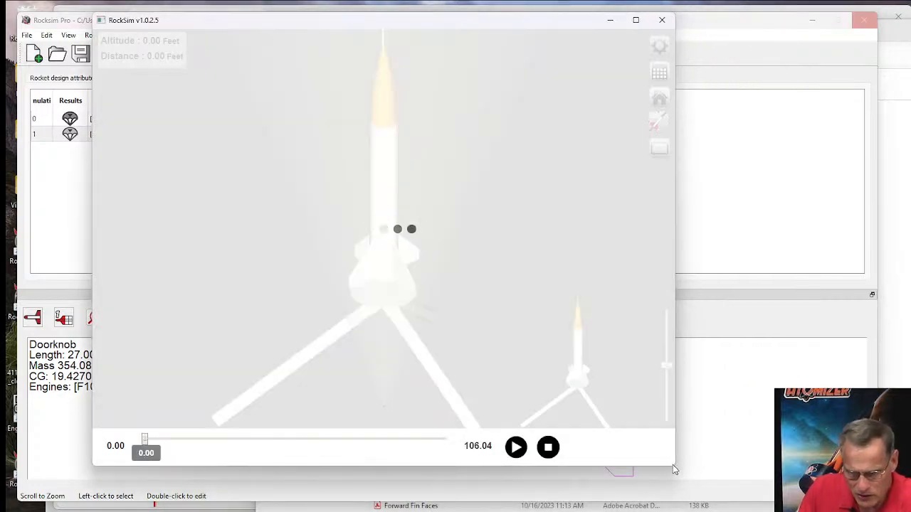
pyautogui.moveTo(672, 464); pyautogui.dragTo(877, 502)
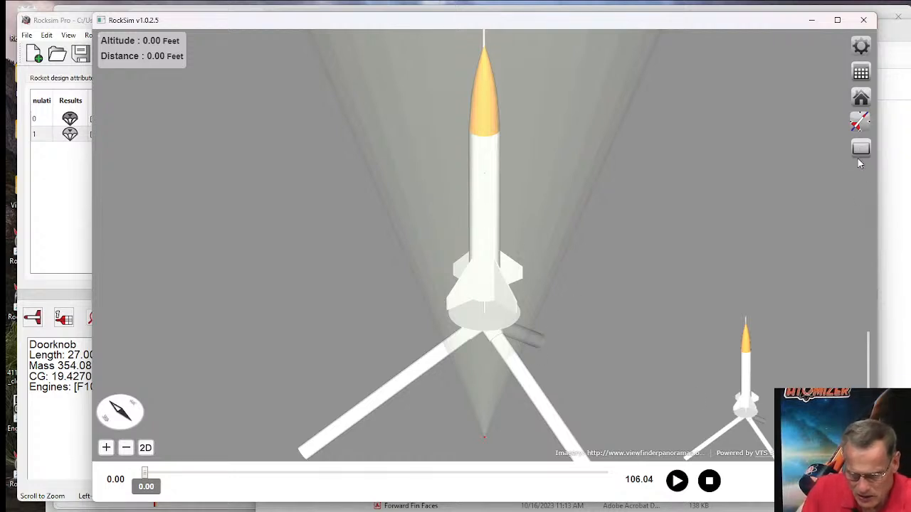
pyautogui.click(859, 122)
pyautogui.click(781, 150)
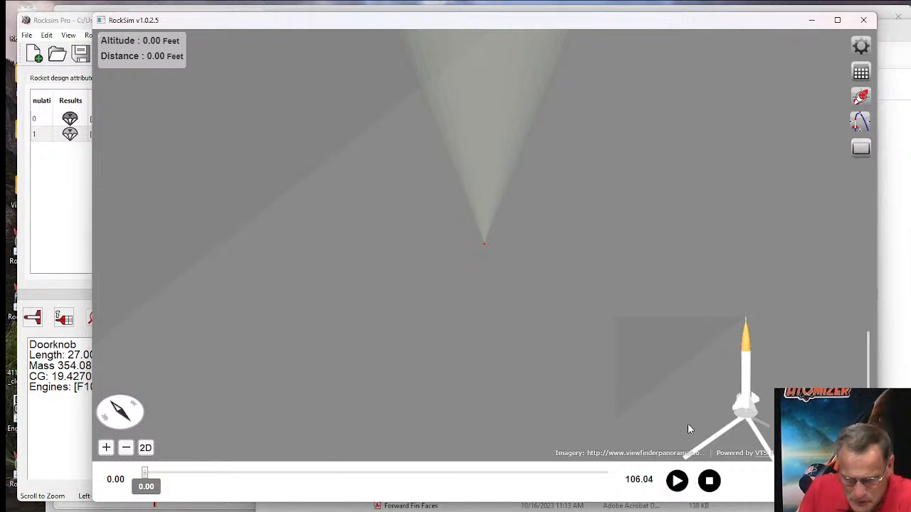
# Play the flight animation, skip ahead to the landing to inspect the full trajectory, and close the animation window.
pyautogui.click(677, 481)
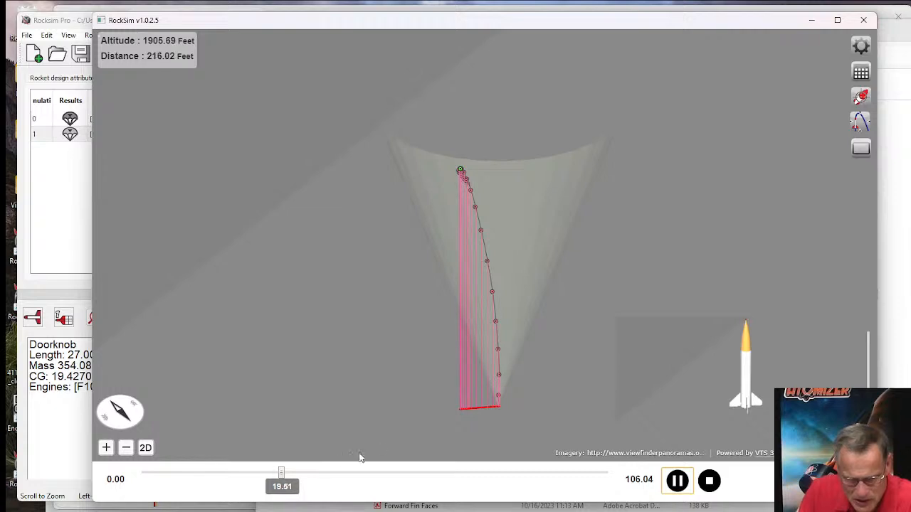
pyautogui.moveTo(283, 481); pyautogui.dragTo(638, 490)
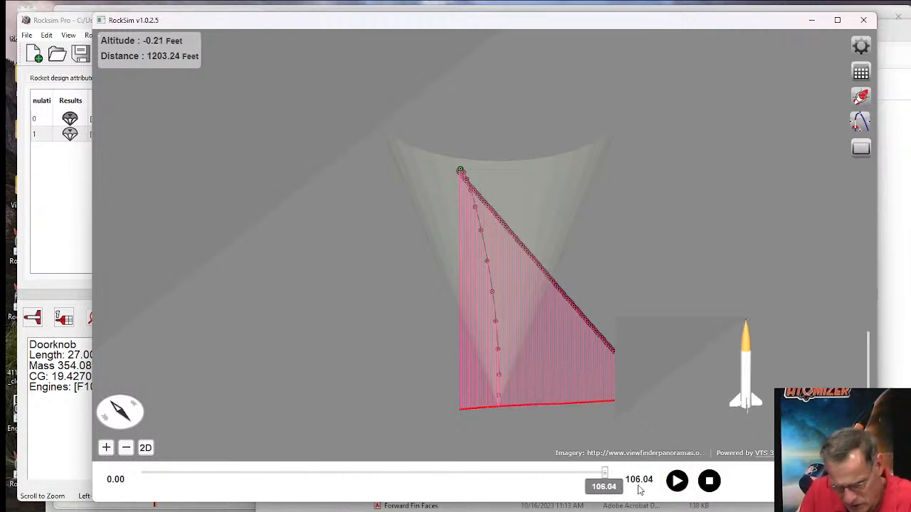
pyautogui.moveTo(531, 390); pyautogui.dragTo(484, 375)
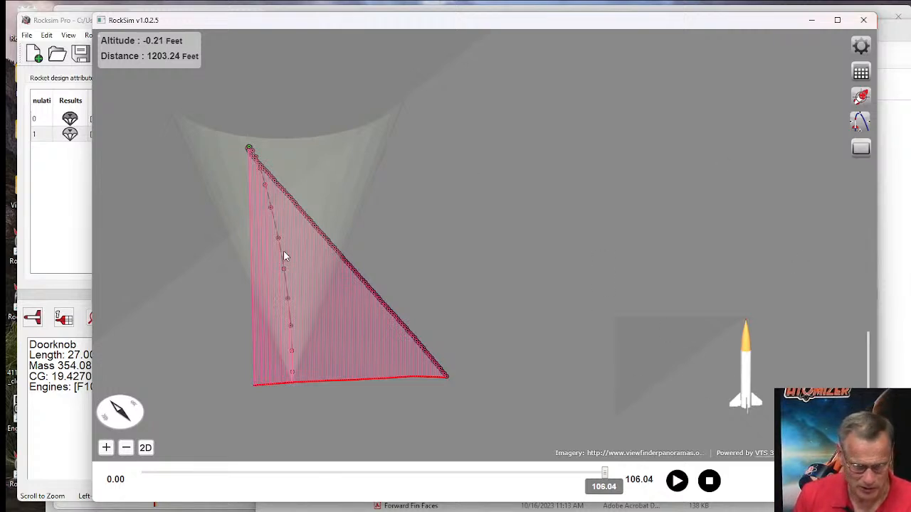
pyautogui.moveTo(710, 507)
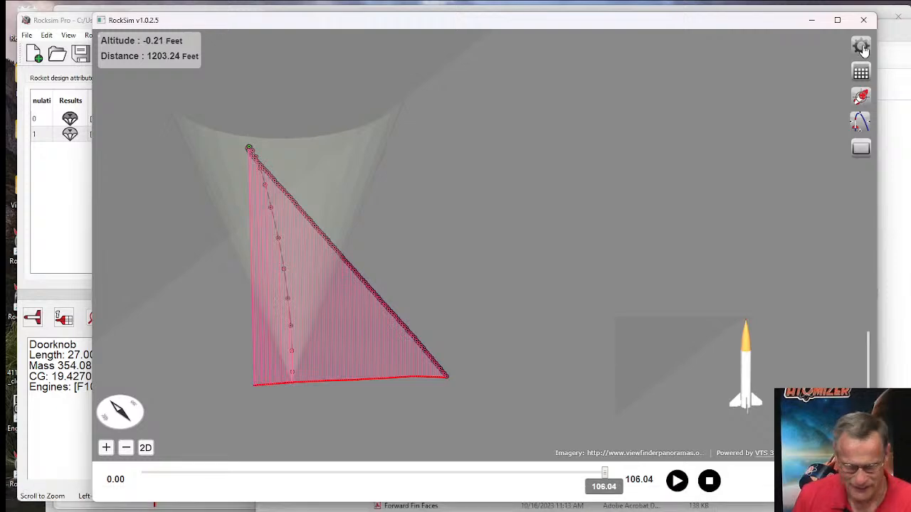
pyautogui.click(863, 21)
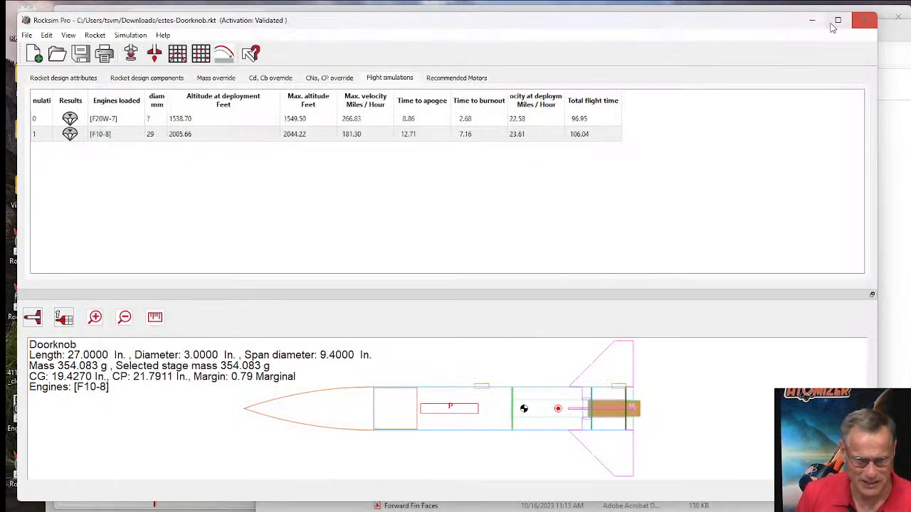
# Open the detailed results of the F10-8 simulation and enlarge the report to read its launch guide data.
pyautogui.moveTo(393, 22); pyautogui.dragTo(398, 17)
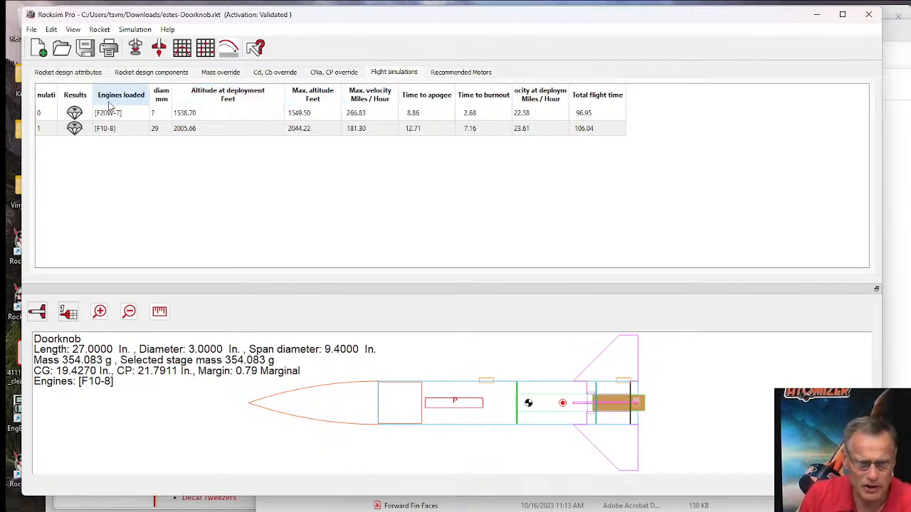
pyautogui.doubleClick(206, 132)
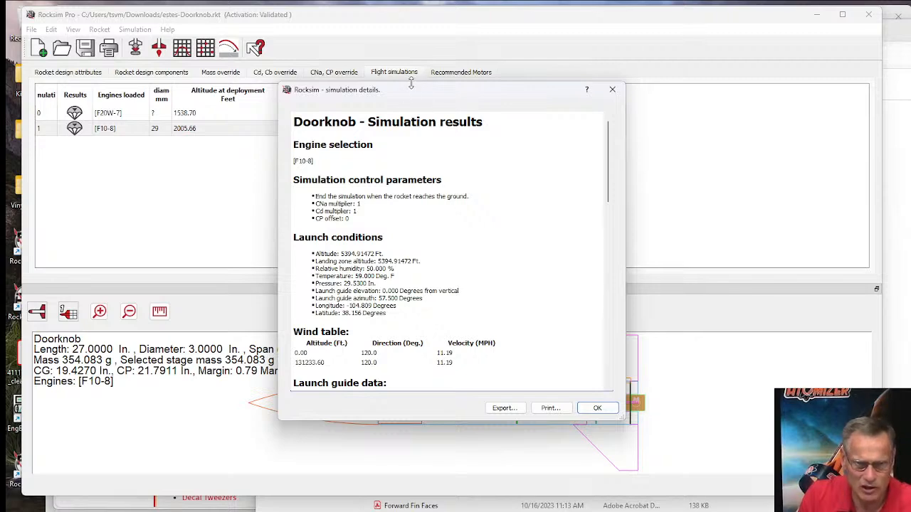
pyautogui.moveTo(411, 85); pyautogui.dragTo(411, 25)
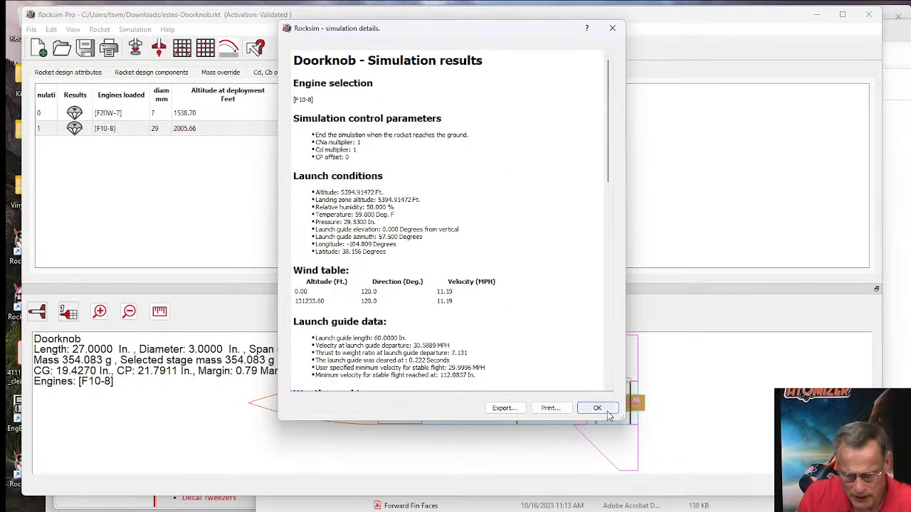
pyautogui.moveTo(624, 420); pyautogui.dragTo(681, 497)
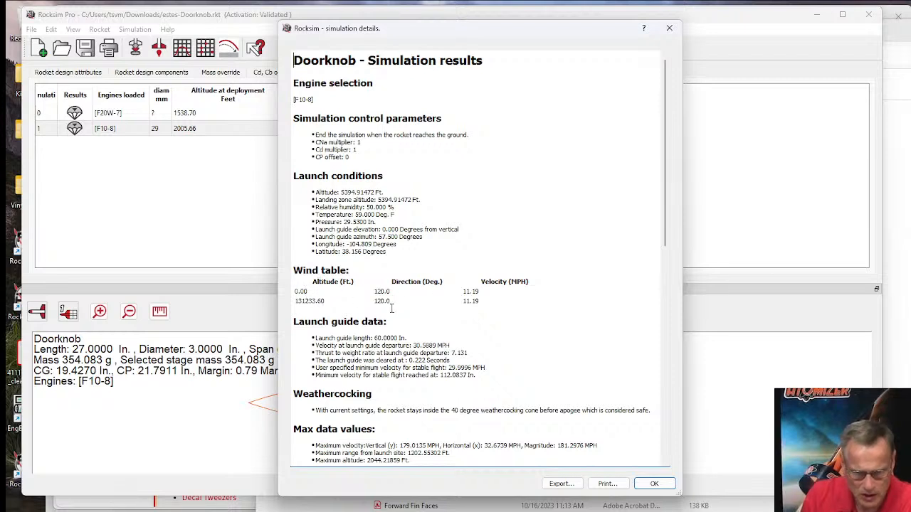
pyautogui.scroll(-3, 391, 308)
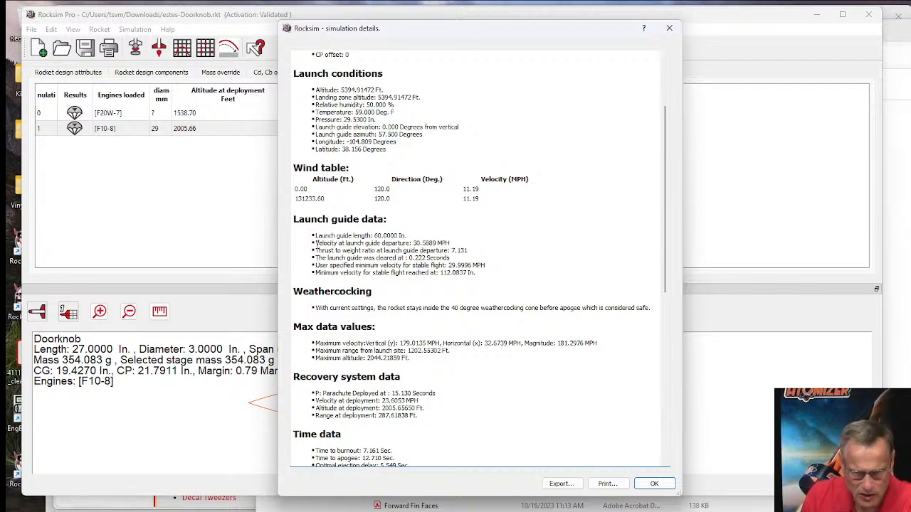
# Examine the velocity and the thrust to weight ratio at launch guide departure in the simulation report.
pyautogui.moveTo(315, 243); pyautogui.dragTo(451, 243)
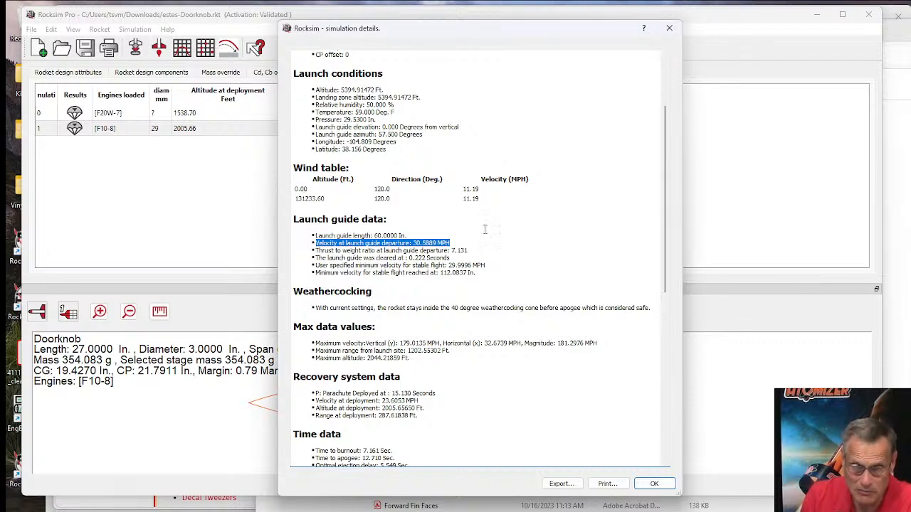
pyautogui.click(486, 237)
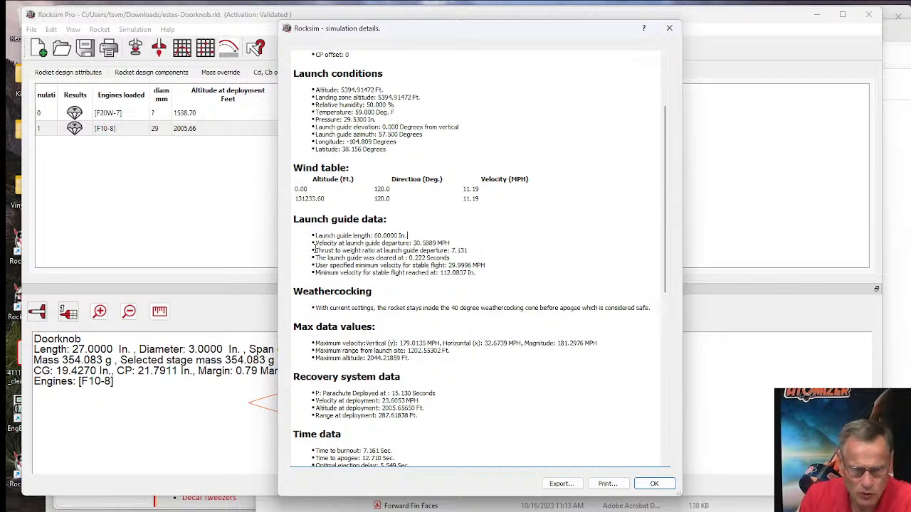
pyautogui.moveTo(317, 249); pyautogui.dragTo(474, 248)
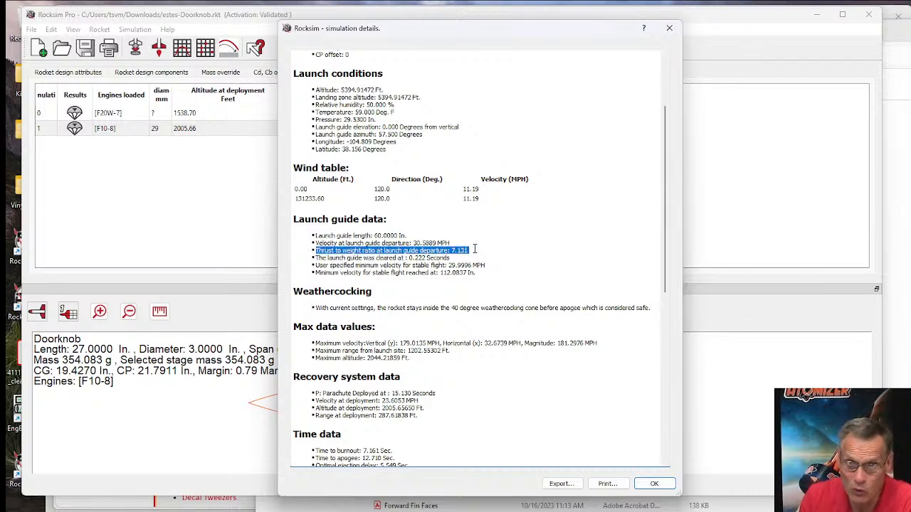
pyautogui.click(492, 247)
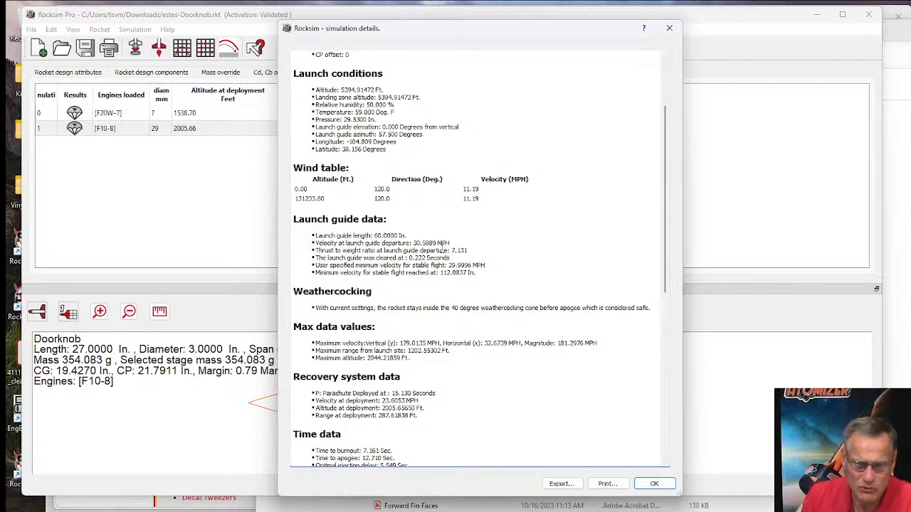
pyautogui.moveTo(395, 252); pyautogui.dragTo(303, 250)
pyautogui.click(473, 249)
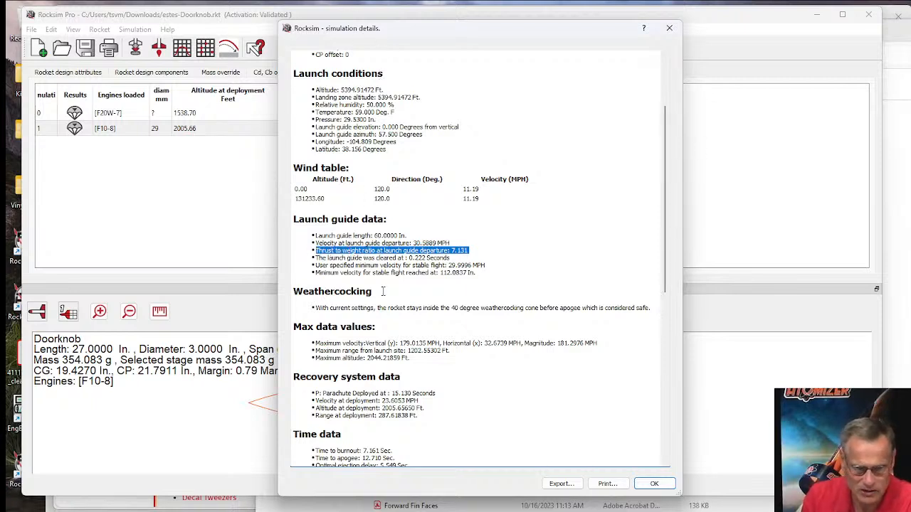
# Close the simulation report and add the velocity and thrust to weight ratio at launch guide departure columns to the simulations table.
pyautogui.scroll(-1, 407, 333)
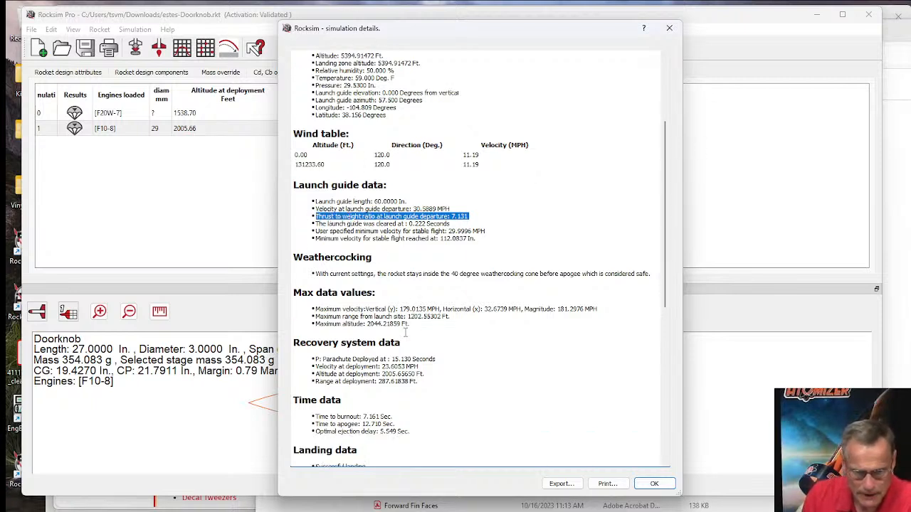
pyautogui.click(669, 27)
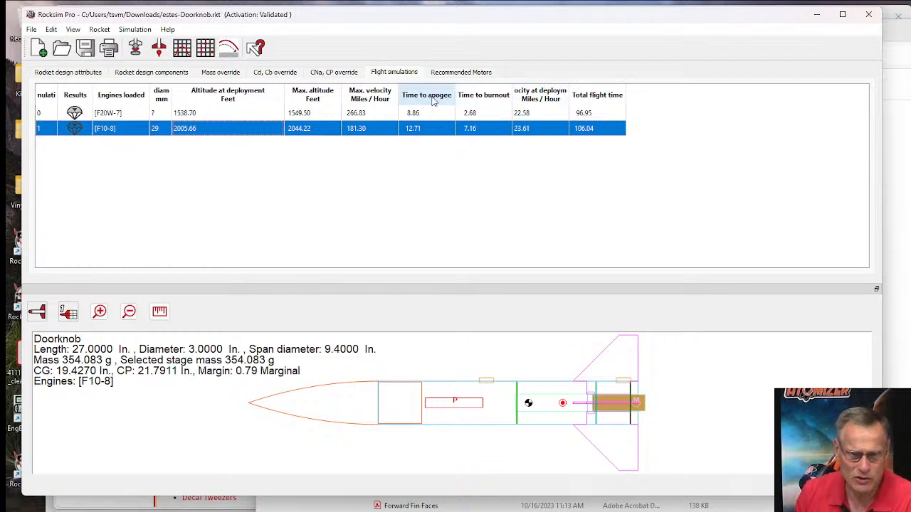
pyautogui.rightClick(255, 96)
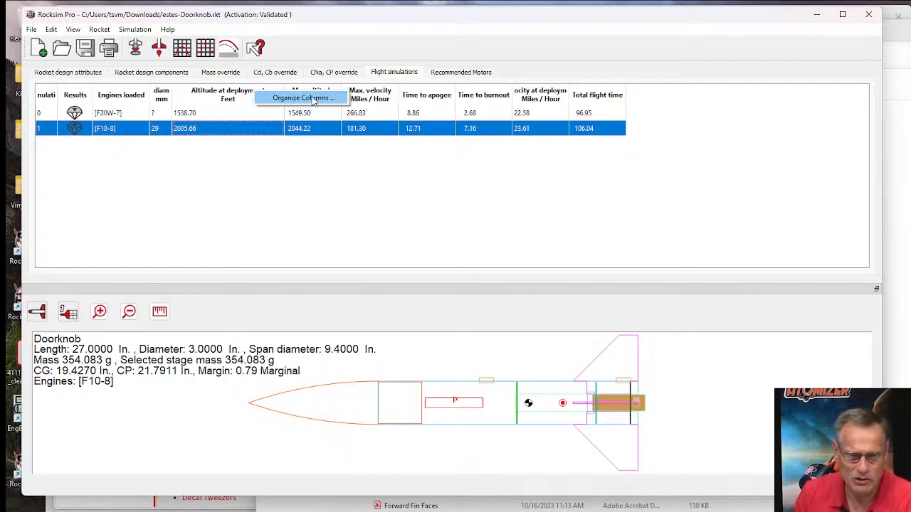
pyautogui.click(313, 99)
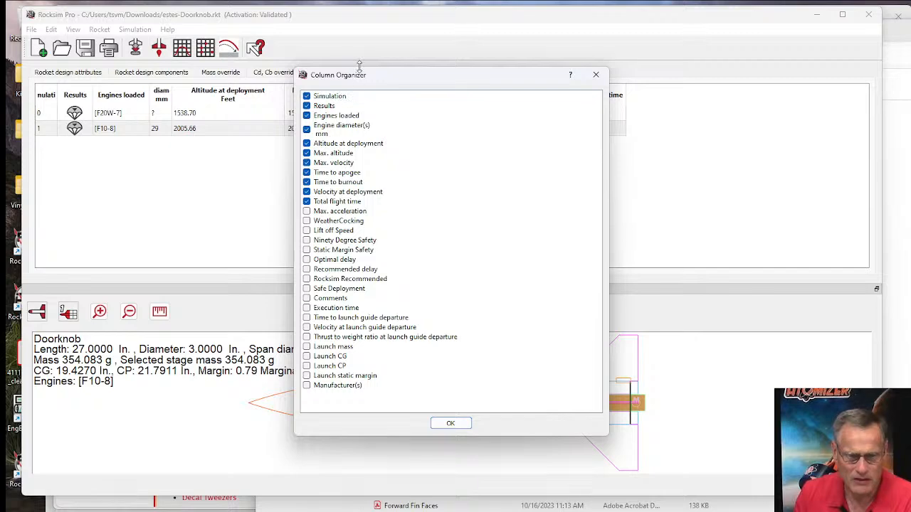
pyautogui.moveTo(359, 65); pyautogui.dragTo(360, 37)
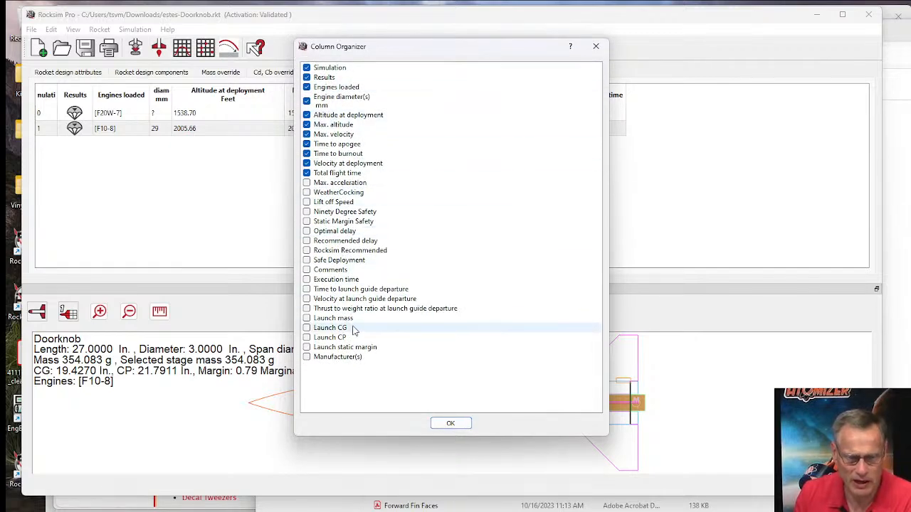
pyautogui.click(307, 310)
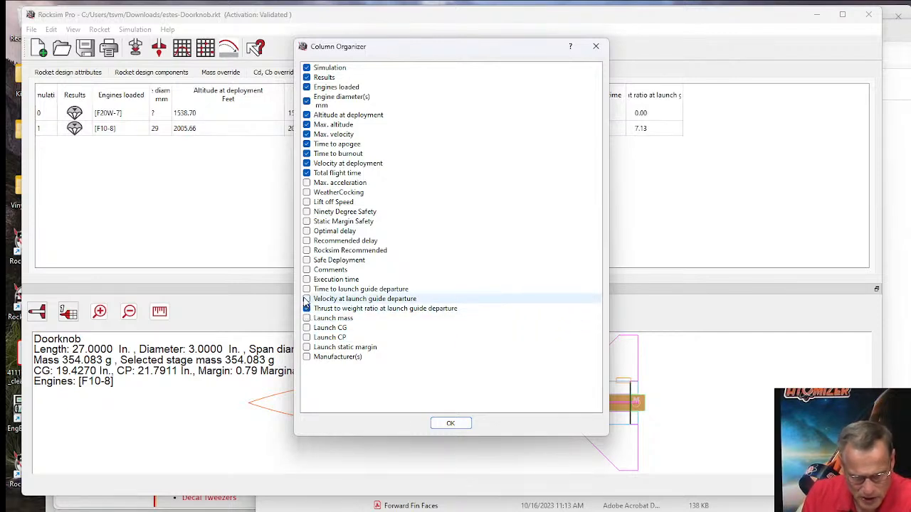
pyautogui.click(308, 300)
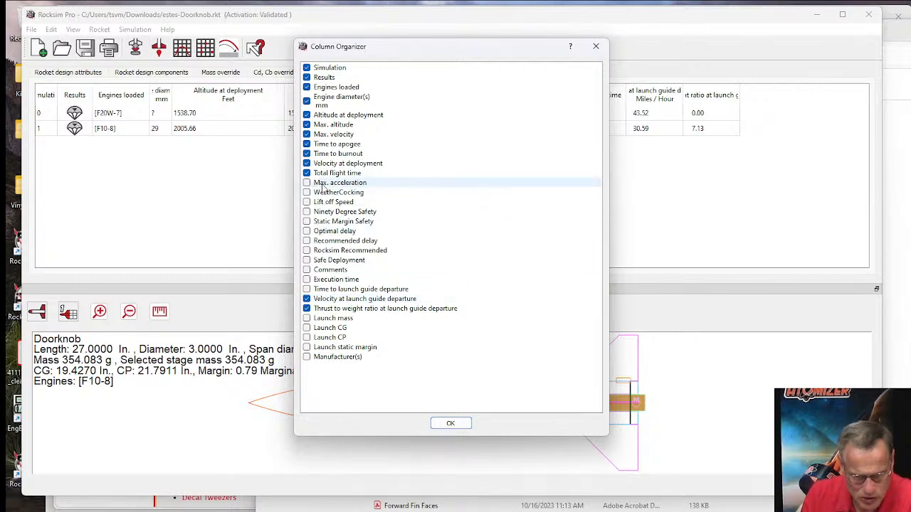
# Remove the time to burnout, time to apogee and altitude at deployment columns from the simulations table.
pyautogui.click(307, 154)
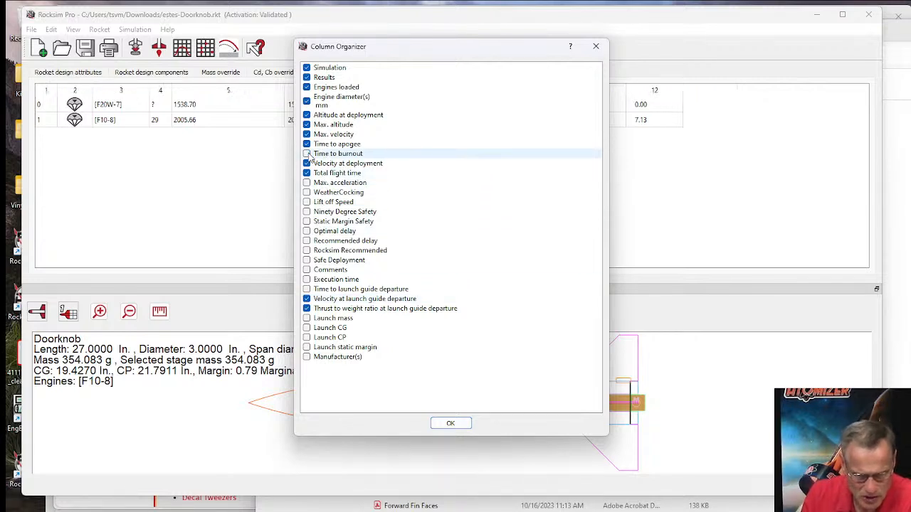
pyautogui.click(306, 145)
pyautogui.click(306, 125)
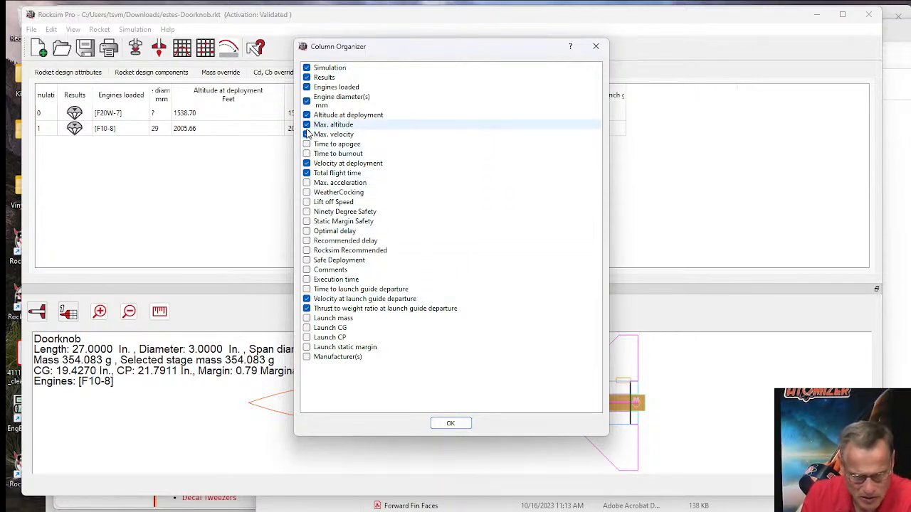
pyautogui.click(307, 125)
pyautogui.click(310, 114)
pyautogui.click(307, 115)
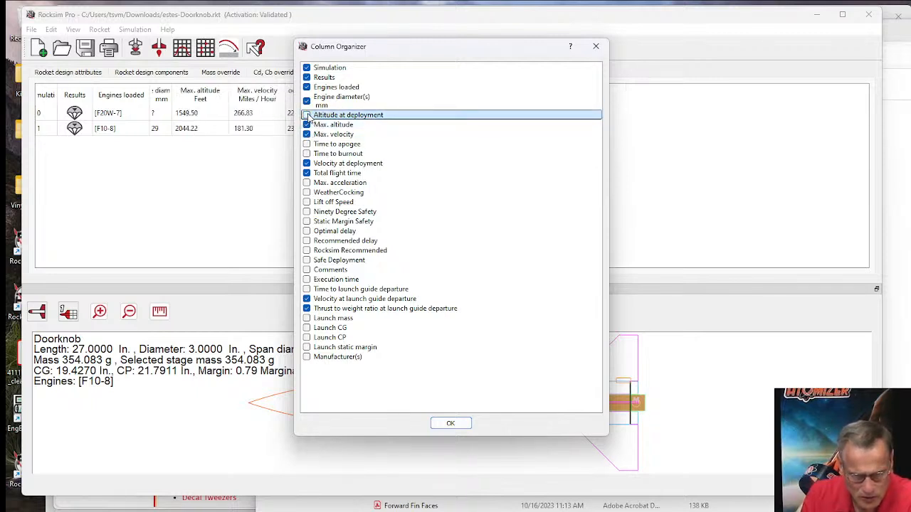
pyautogui.click(450, 424)
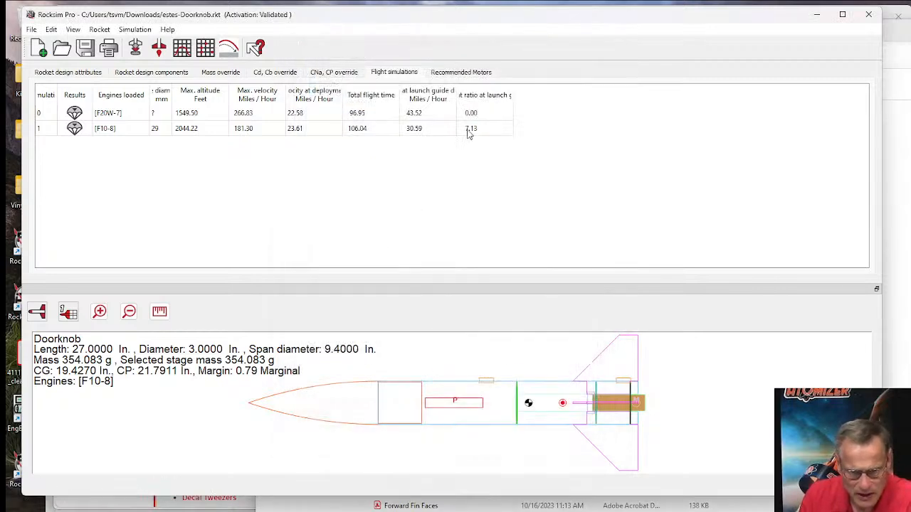
# Widen the two launch guide departure columns to show their full headings and check the F10-8 simulation's values.
pyautogui.moveTo(512, 95); pyautogui.dragTo(626, 98)
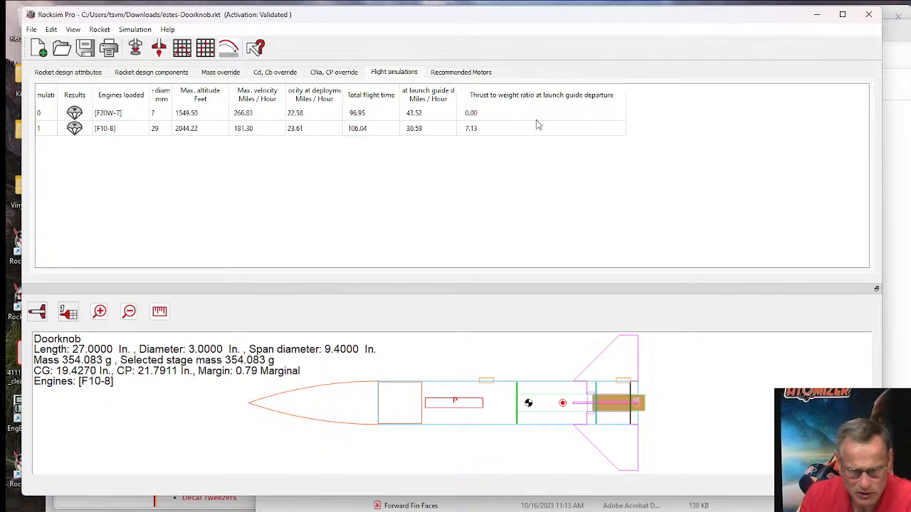
pyautogui.moveTo(455, 94); pyautogui.dragTo(528, 98)
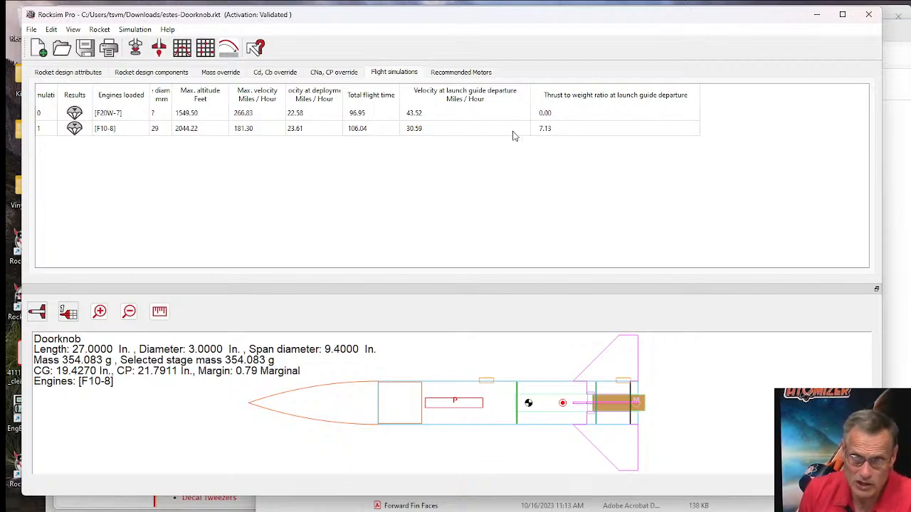
pyautogui.click(549, 128)
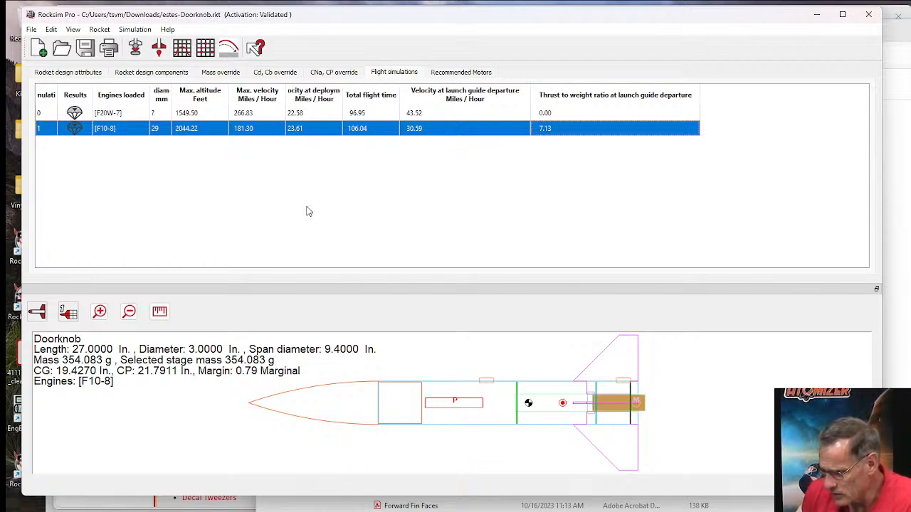
pyautogui.click(201, 375)
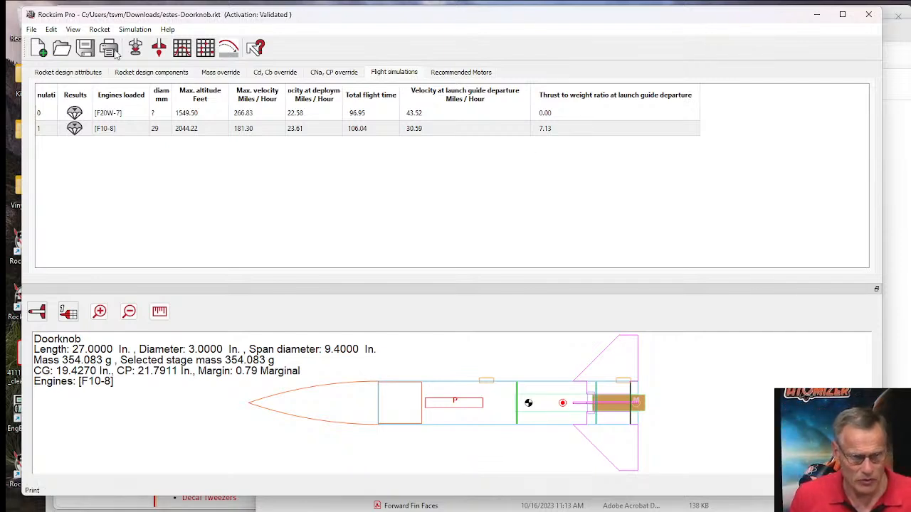
# Set the launch guide length to 36 in. in the simulation's starting state and launch the F10-8 simulation again.
pyautogui.click(137, 53)
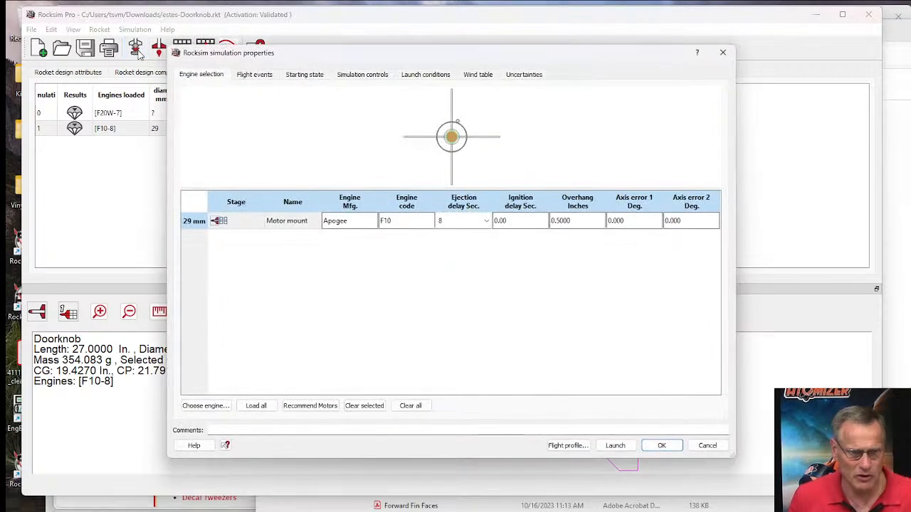
pyautogui.click(320, 78)
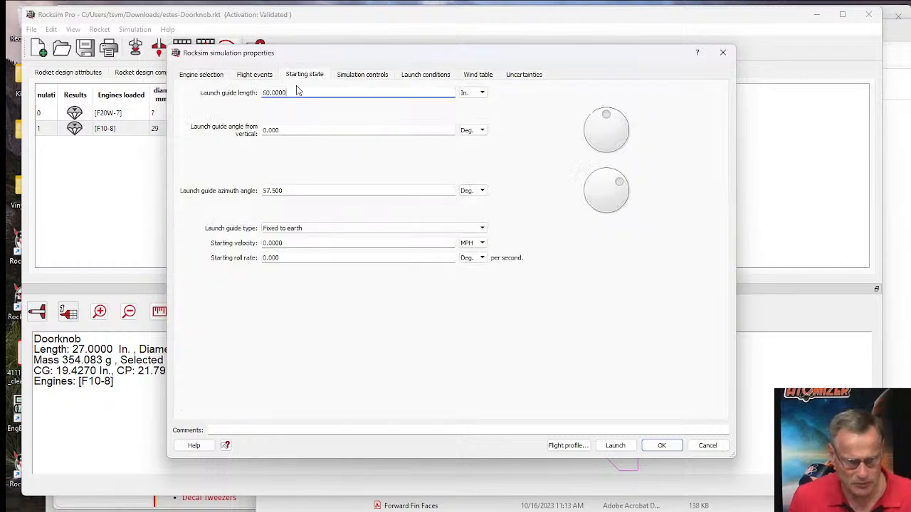
pyautogui.moveTo(286, 93); pyautogui.dragTo(236, 85)
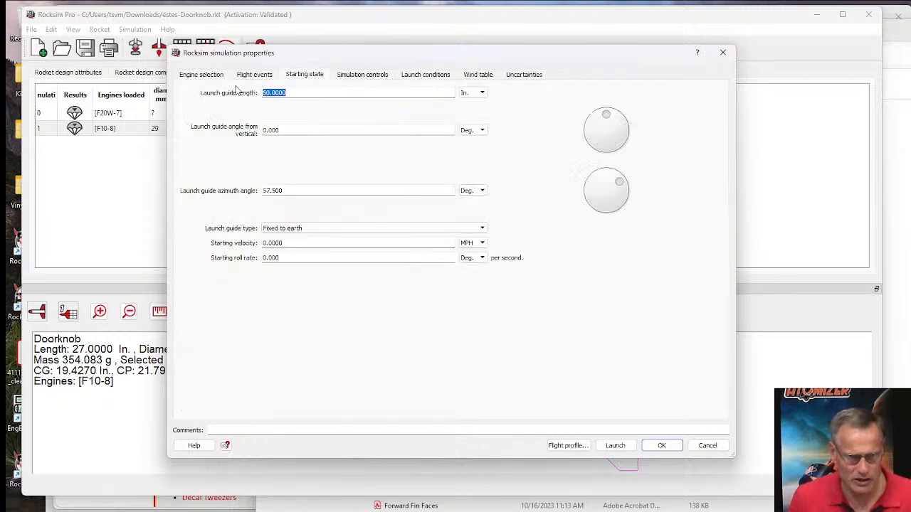
pyautogui.write('36')
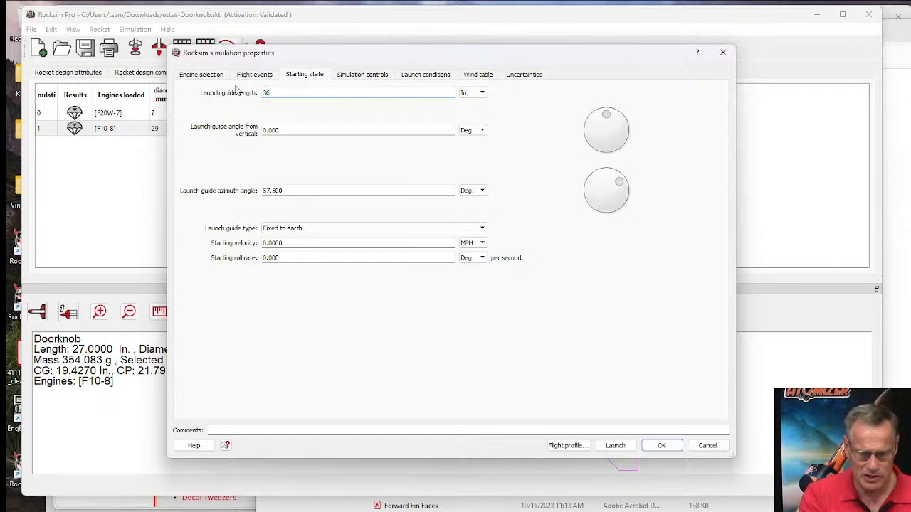
pyautogui.click(625, 449)
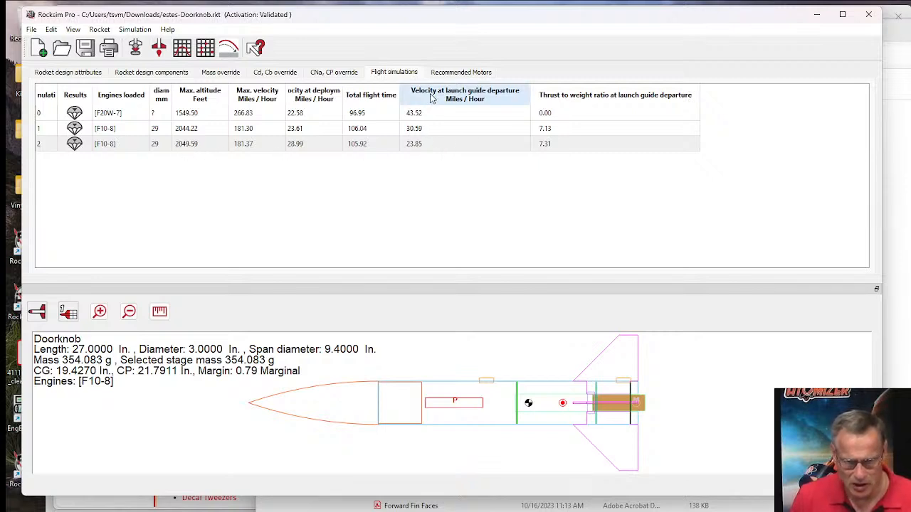
# Plot the newest F10-8 simulation with only total thrust against time, clearing the second and third Y axes.
pyautogui.click(420, 145)
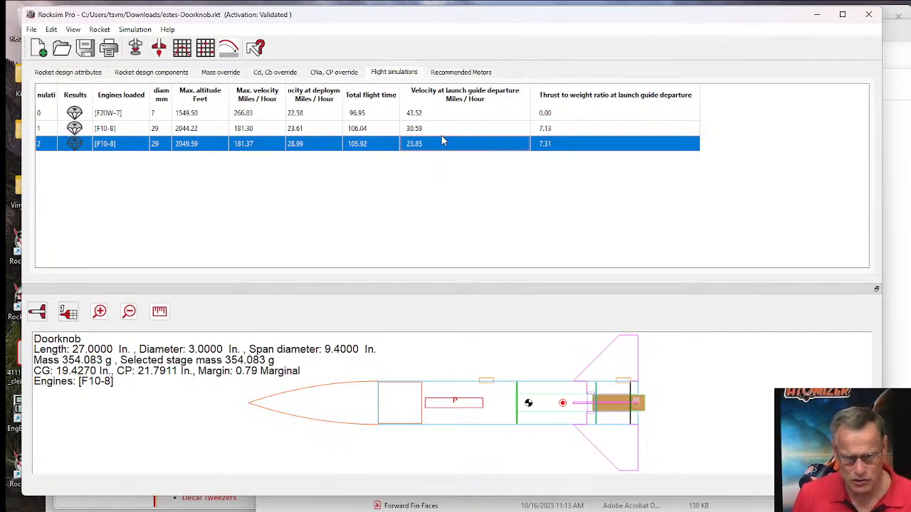
pyautogui.click(183, 48)
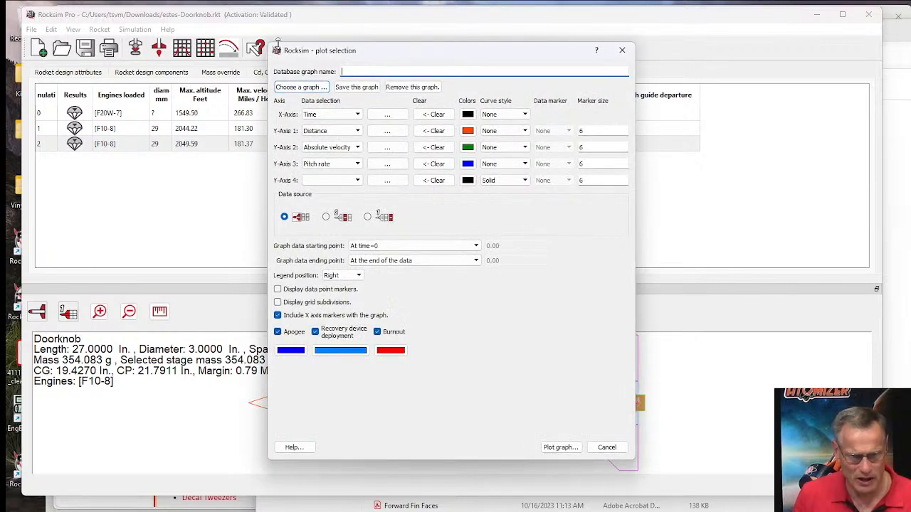
pyautogui.click(326, 134)
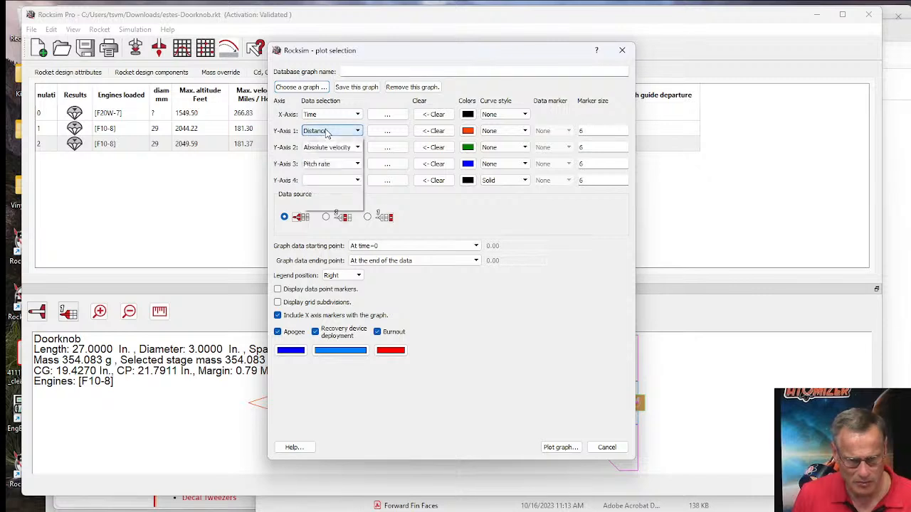
pyautogui.moveTo(360, 155); pyautogui.dragTo(362, 185)
pyautogui.click(331, 192)
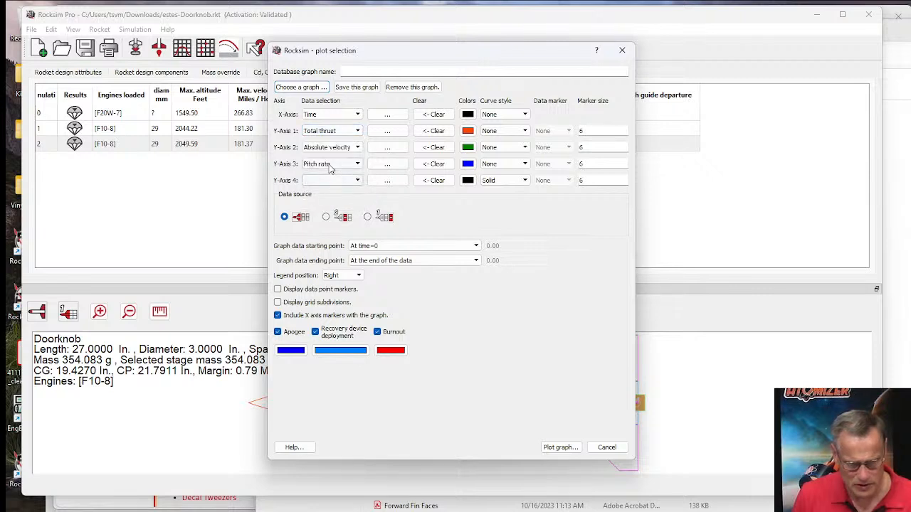
pyautogui.click(435, 147)
pyautogui.click(431, 165)
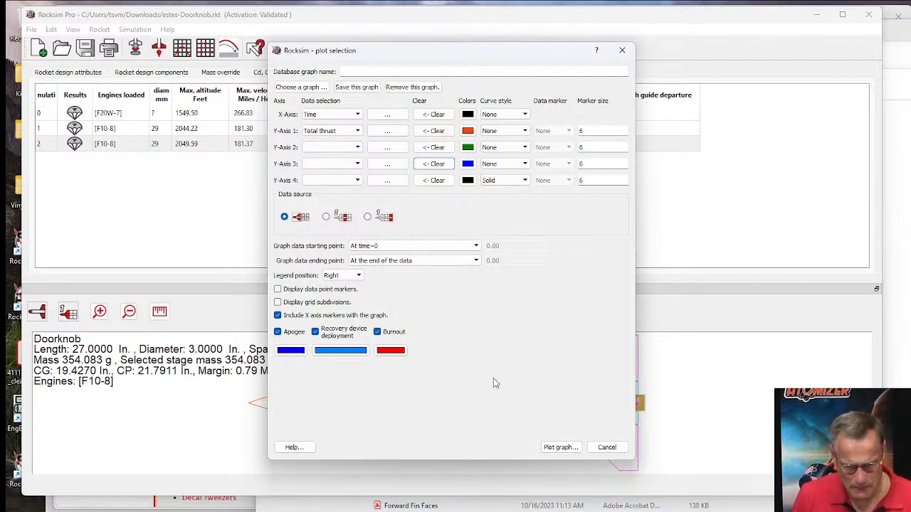
pyautogui.click(570, 447)
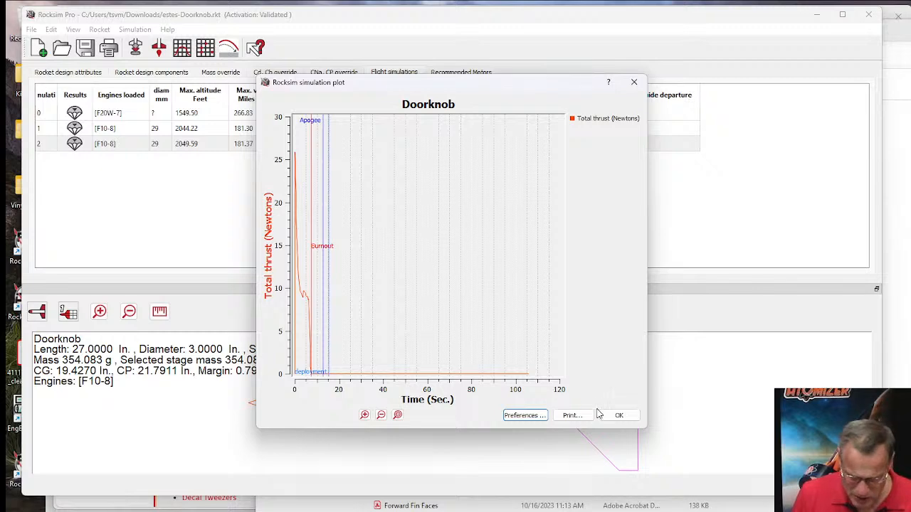
# Limit the thrust plot to end at a flight time of 8 seconds, replot it and enlarge the plot window.
pyautogui.click(533, 417)
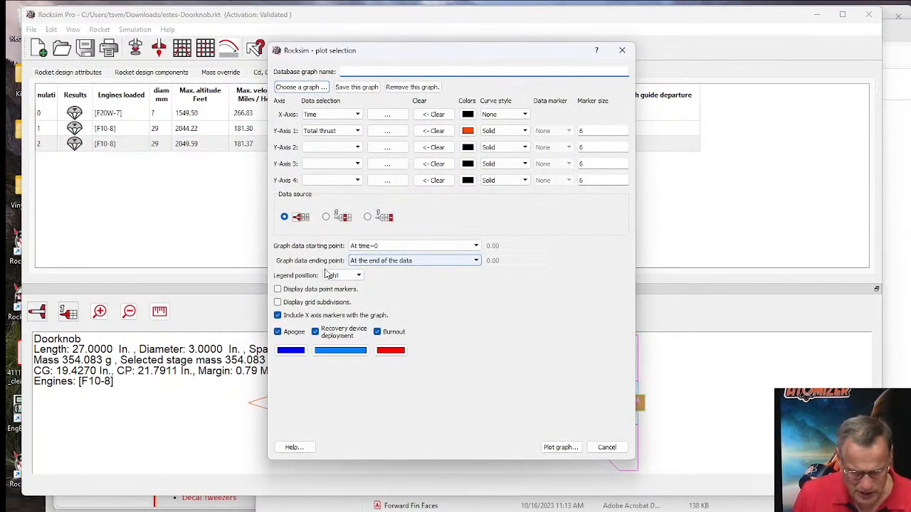
pyautogui.click(392, 262)
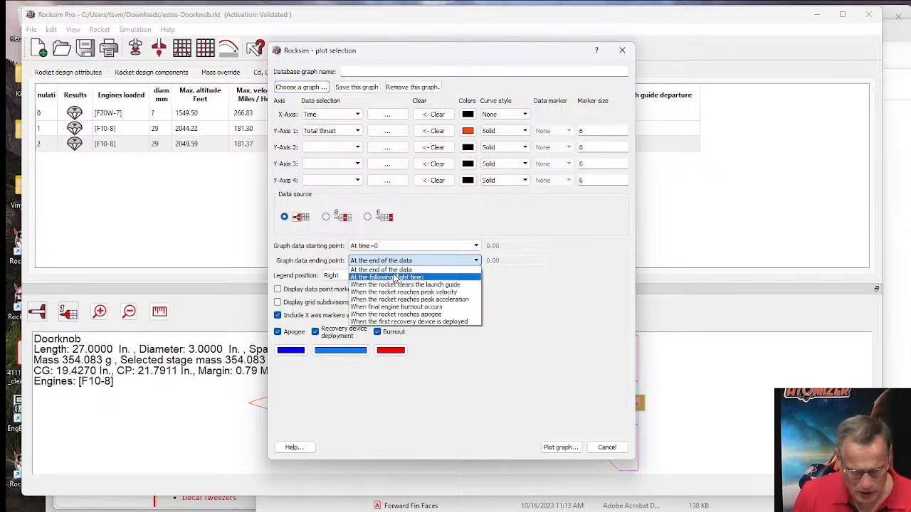
pyautogui.click(388, 277)
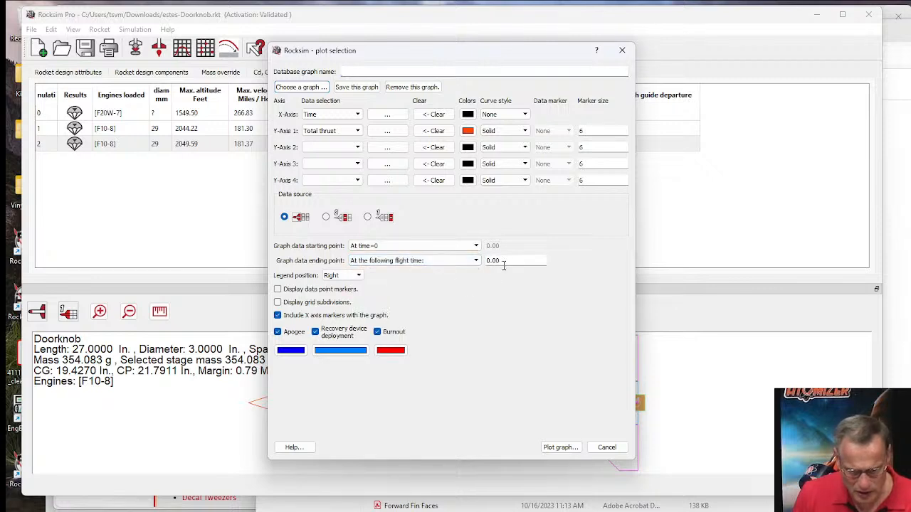
pyautogui.write('8')
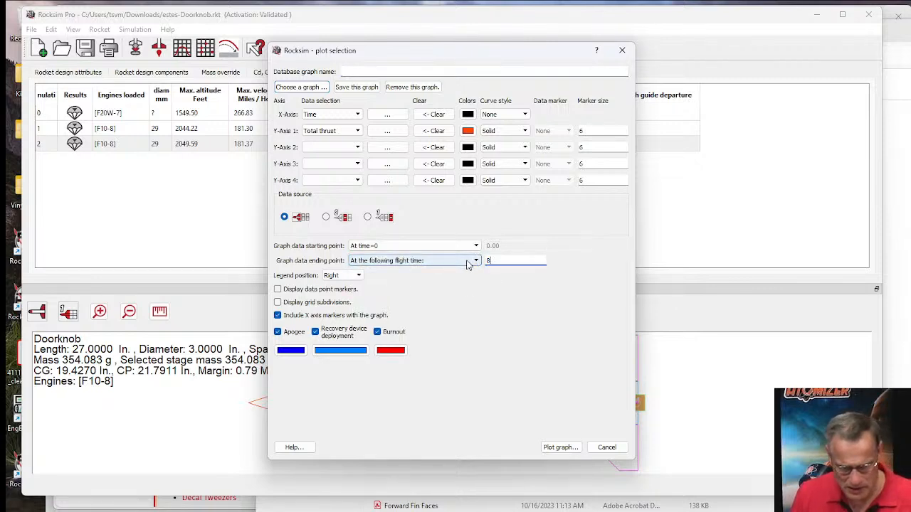
pyautogui.click(557, 448)
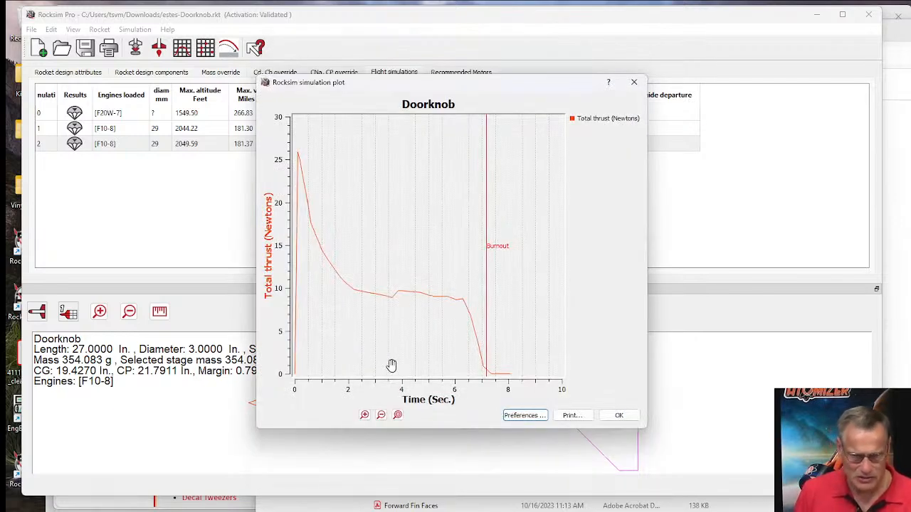
pyautogui.moveTo(645, 428); pyautogui.dragTo(833, 469)
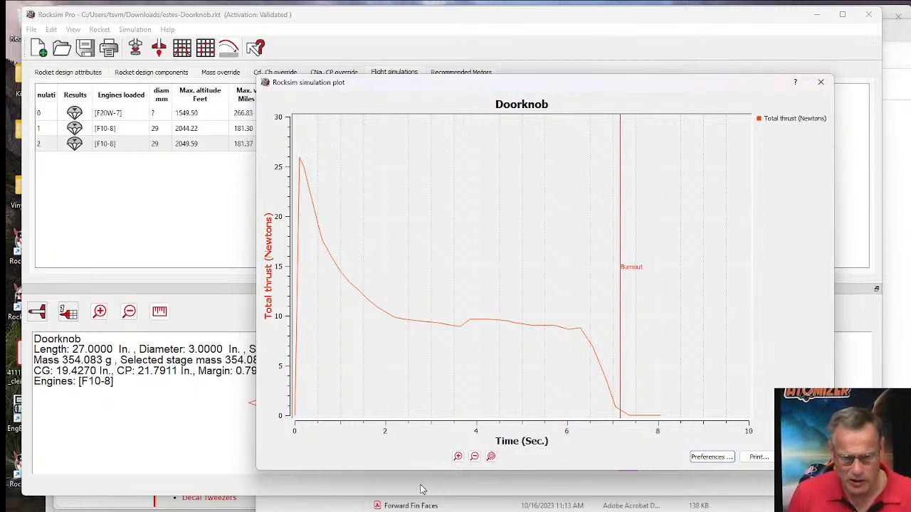
# Add Alt AGL as the second Y axis beside total thrust, replot the graph and close it after viewing.
pyautogui.click(712, 457)
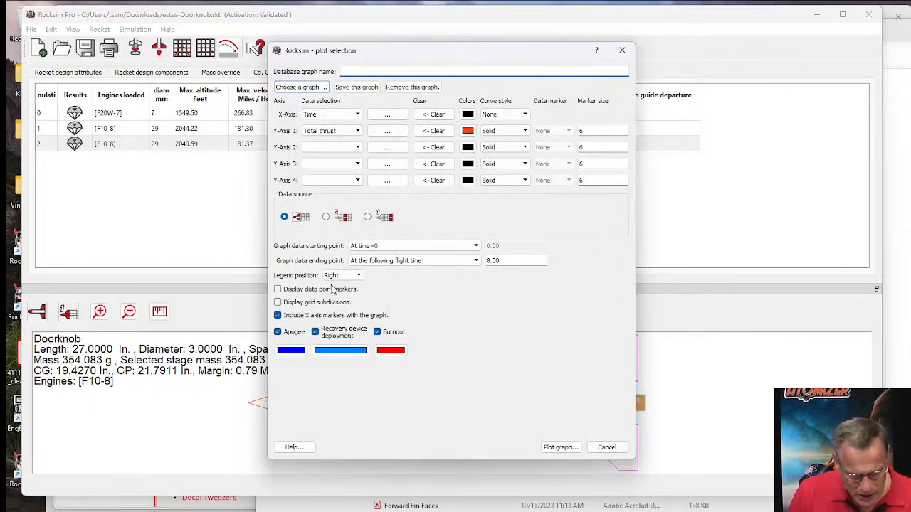
pyautogui.click(330, 149)
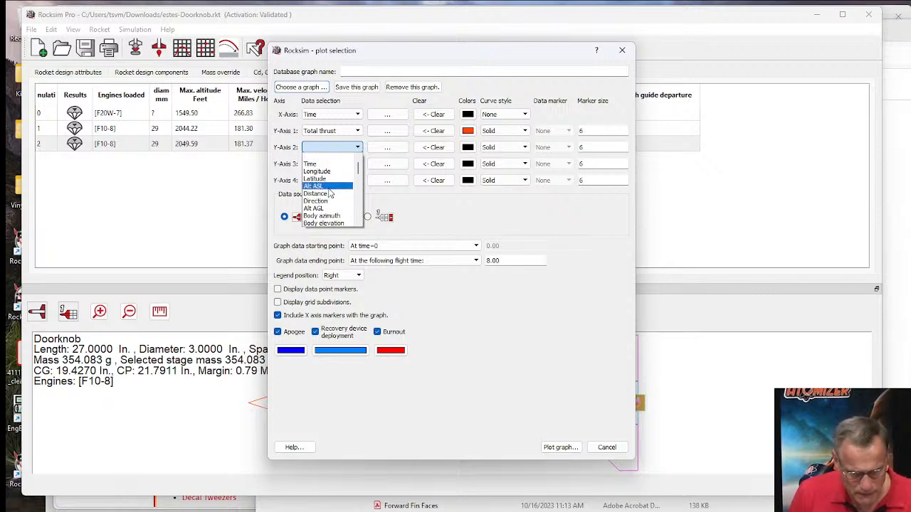
pyautogui.click(326, 208)
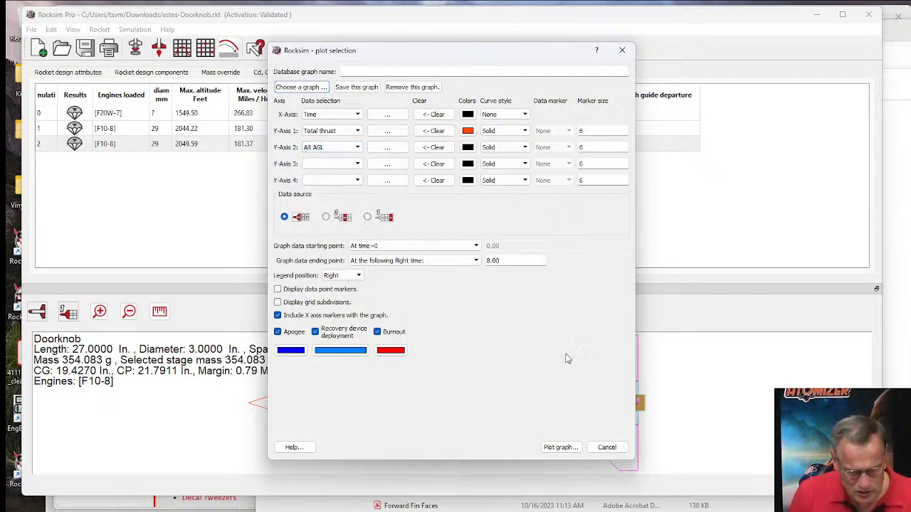
pyautogui.click(573, 446)
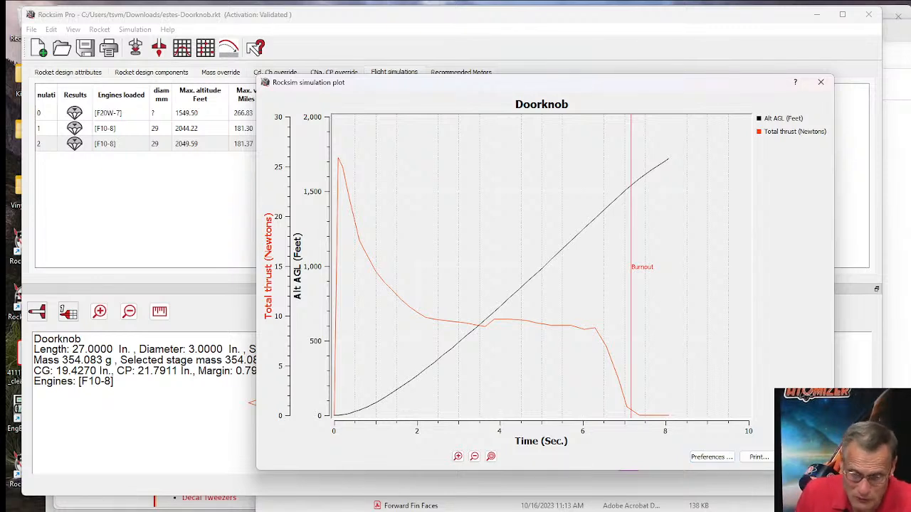
pyautogui.press('Escape')
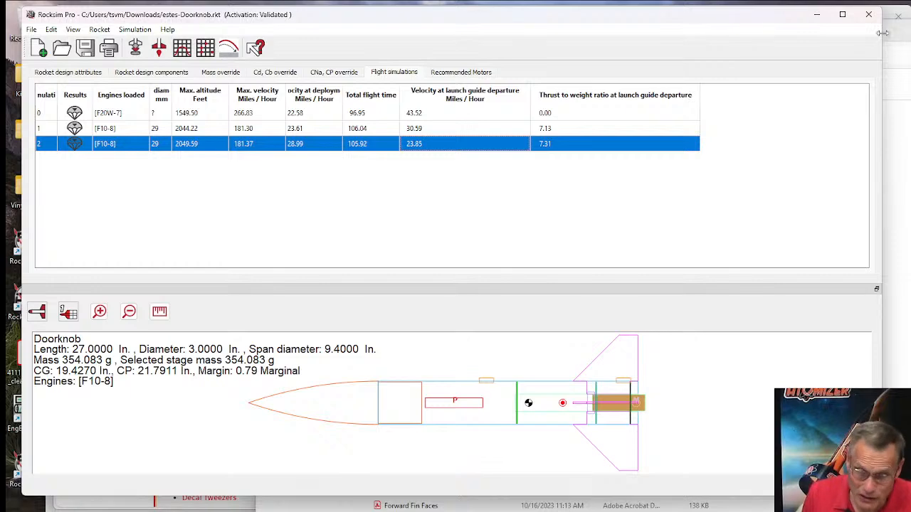
# Switch to File Explorer and browse the C: drive to RockSim Pro 4's LOC Precision Rocketry designs folder in Program Files (x86).
pyautogui.moveTo(783, 14); pyautogui.dragTo(773, 110)
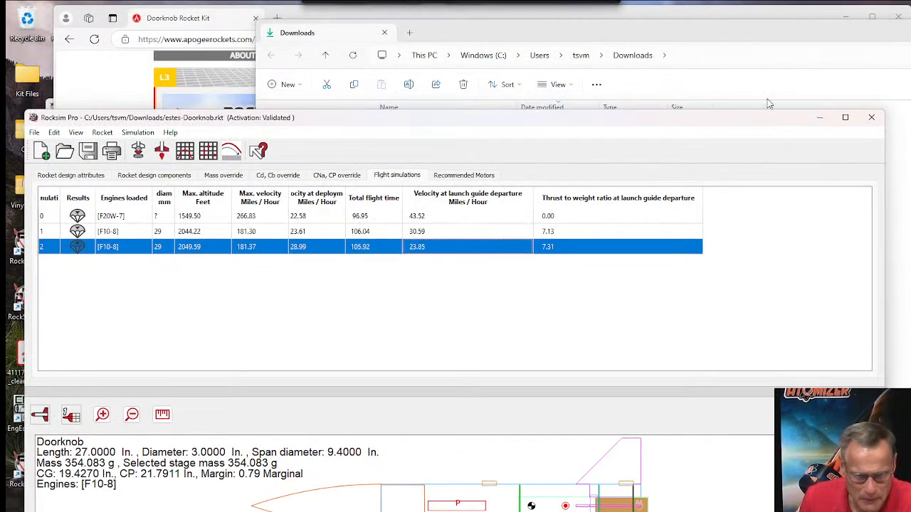
pyautogui.moveTo(721, 44); pyautogui.dragTo(669, 29)
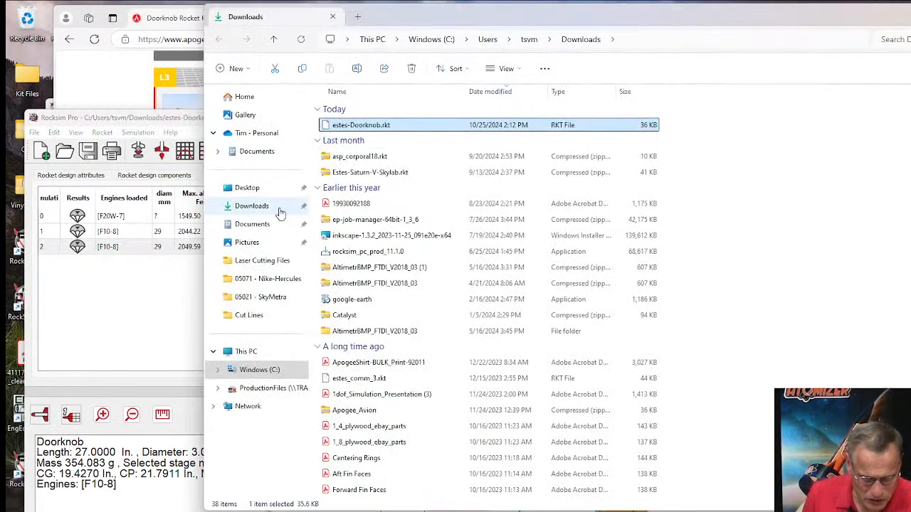
pyautogui.click(264, 378)
pyautogui.moveTo(659, 12); pyautogui.dragTo(554, 21)
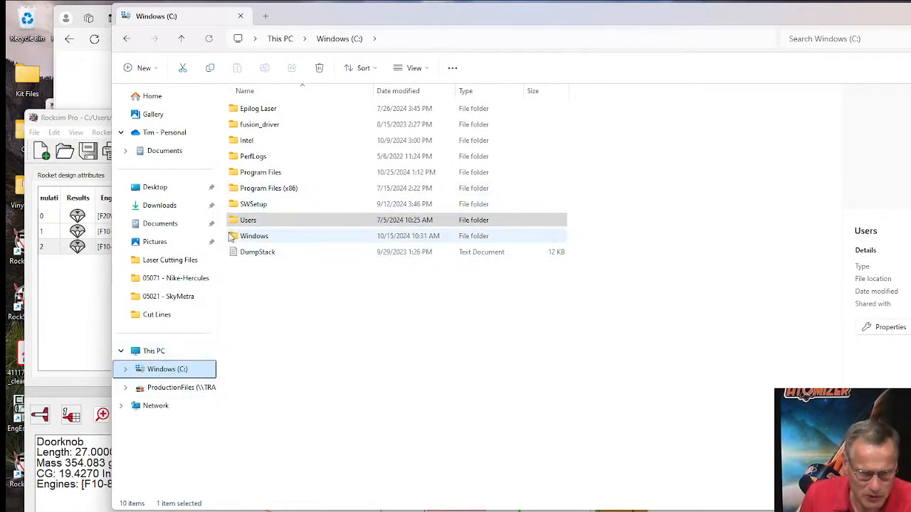
pyautogui.doubleClick(246, 188)
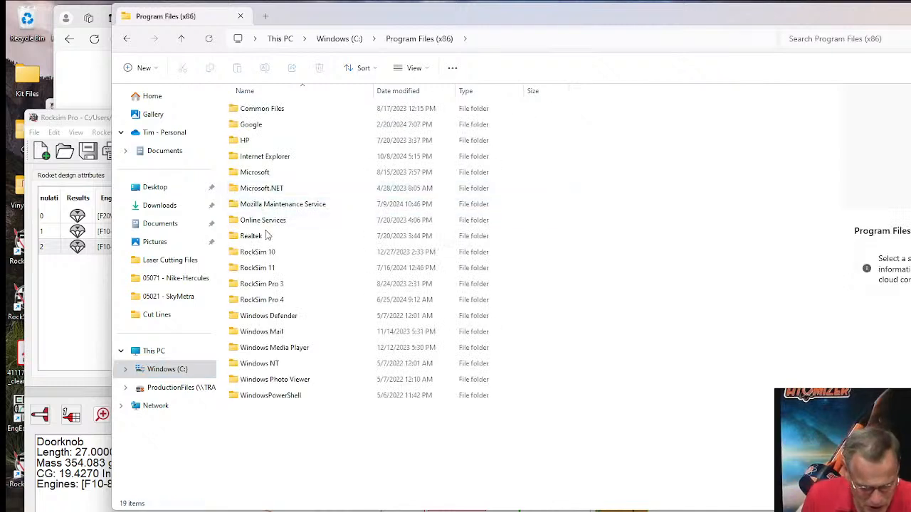
pyautogui.click(259, 305)
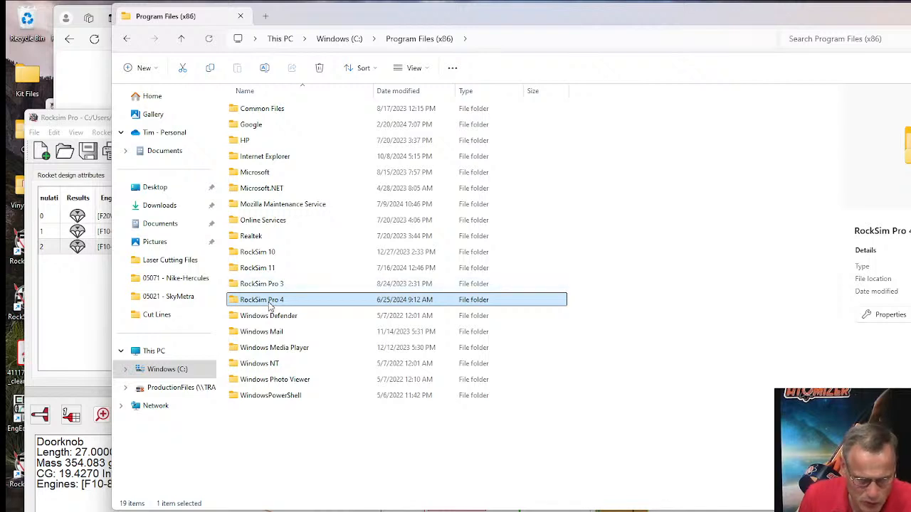
pyautogui.doubleClick(268, 302)
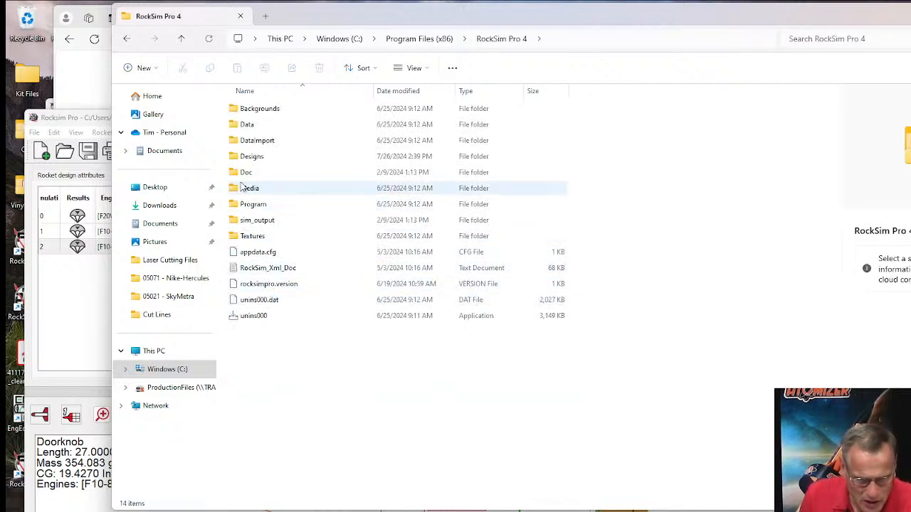
pyautogui.doubleClick(252, 163)
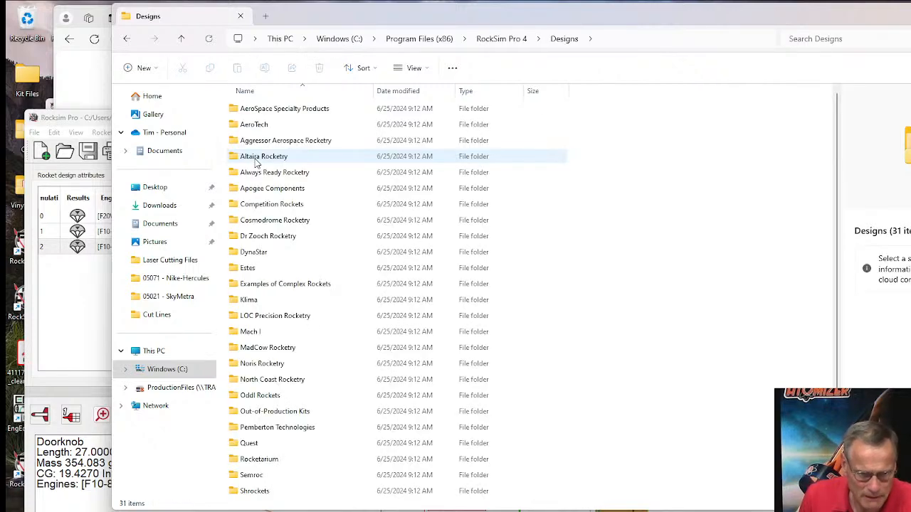
pyautogui.doubleClick(267, 316)
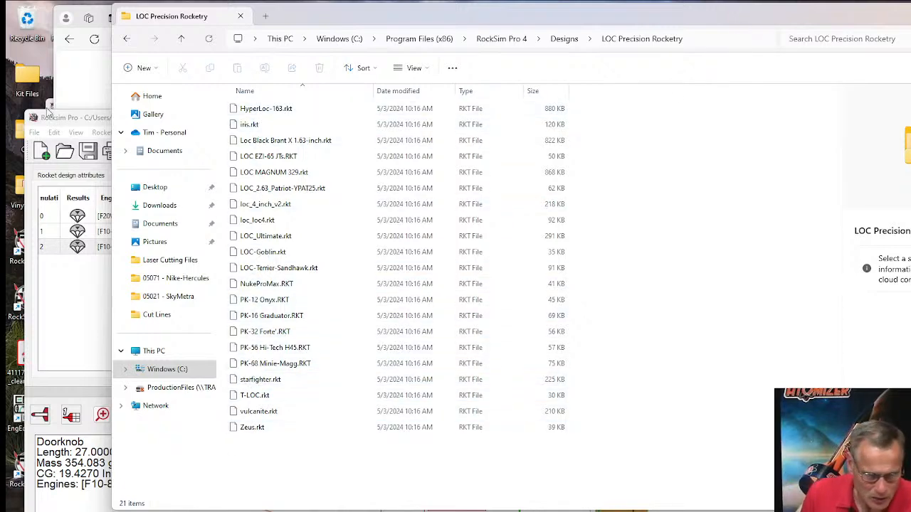
# Switch to the Edge browser, search the web for "loc precision" and open the LOC Precision website.
pyautogui.click(84, 93)
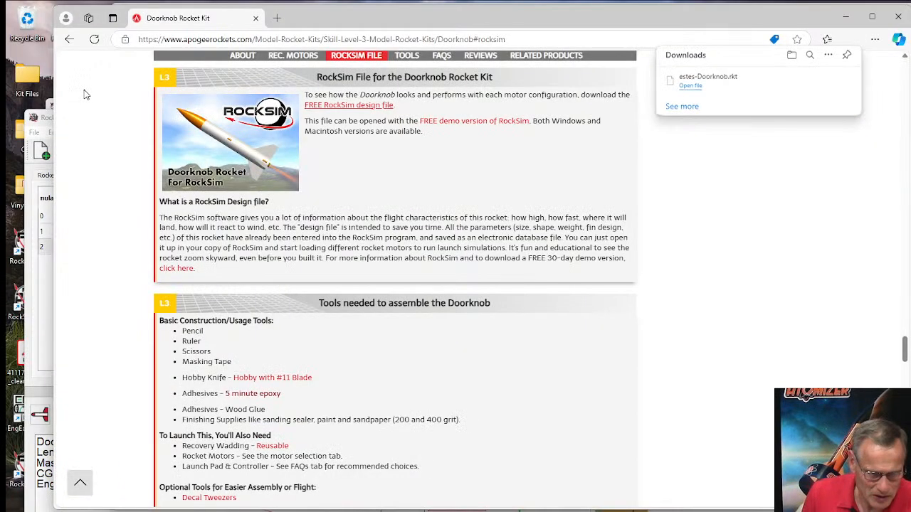
pyautogui.click(525, 39)
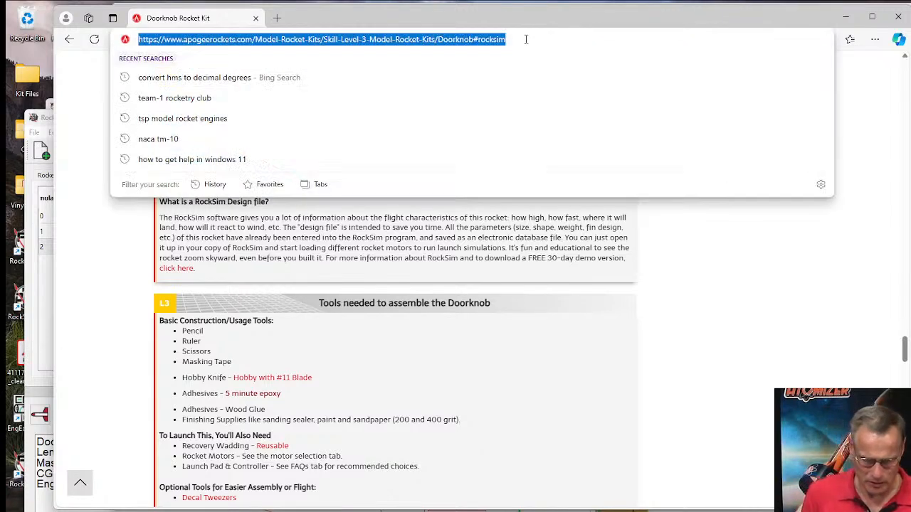
pyautogui.write('loc pre')
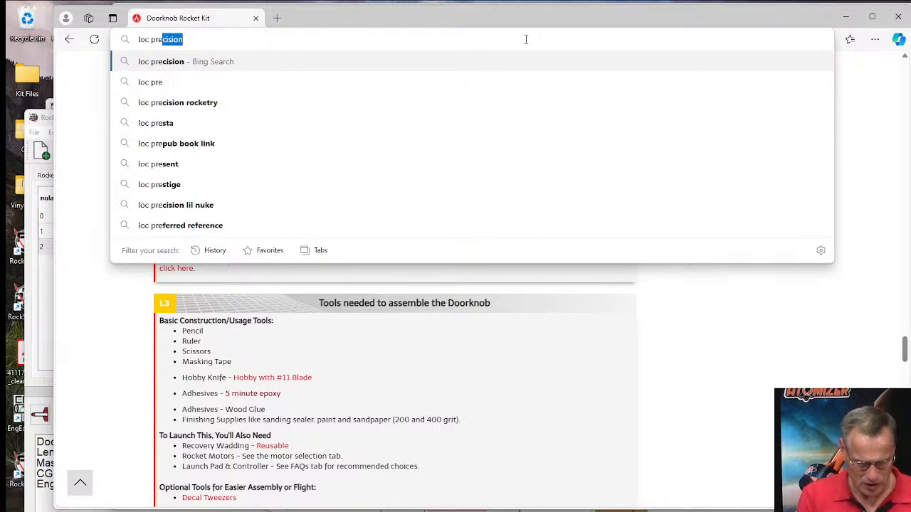
pyautogui.press('Return')
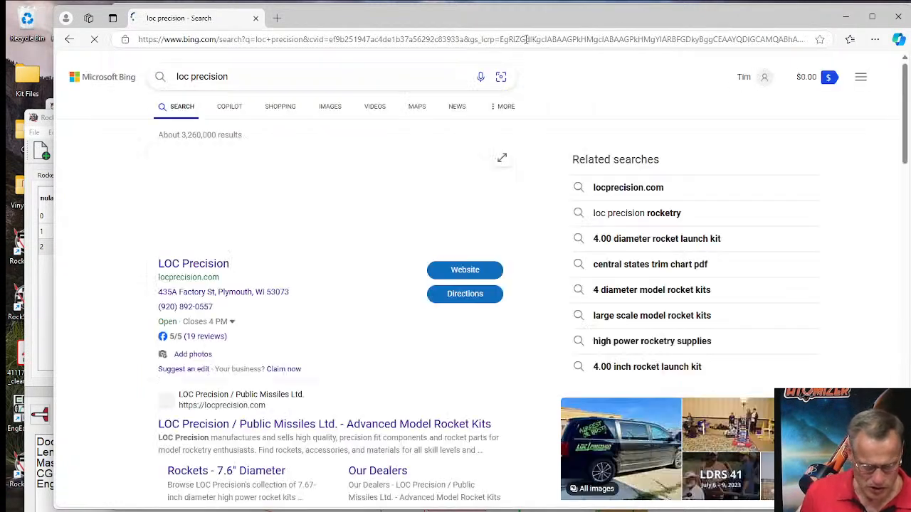
pyautogui.click(206, 268)
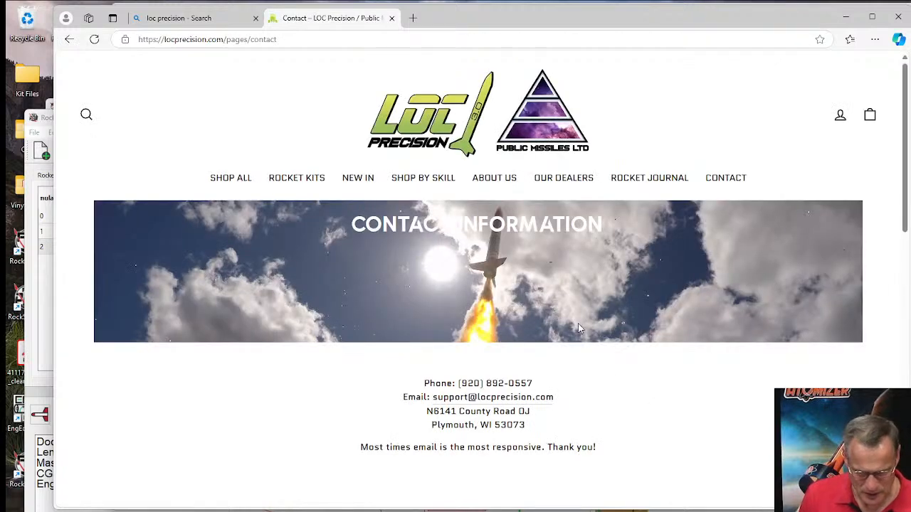
# Search the LOC Precision store for "Doorknob".
pyautogui.moveTo(288, 186)
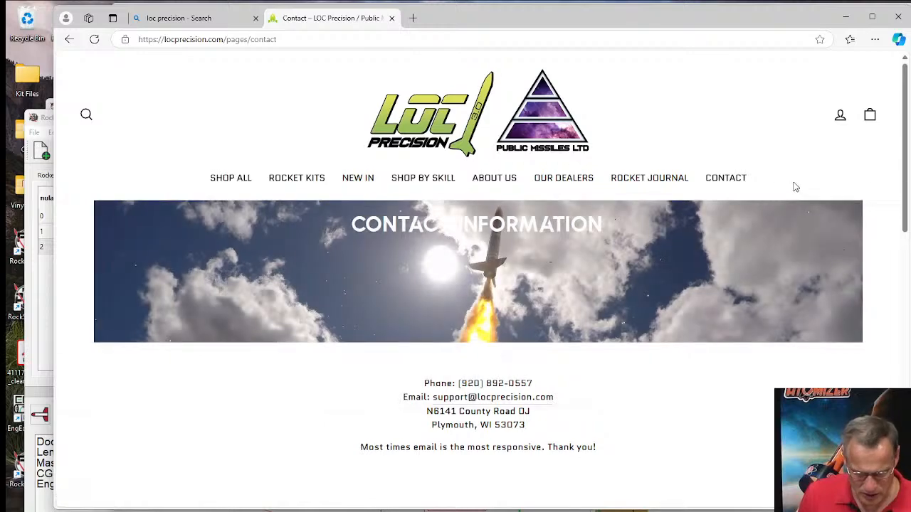
pyautogui.click(87, 115)
pyautogui.click(87, 116)
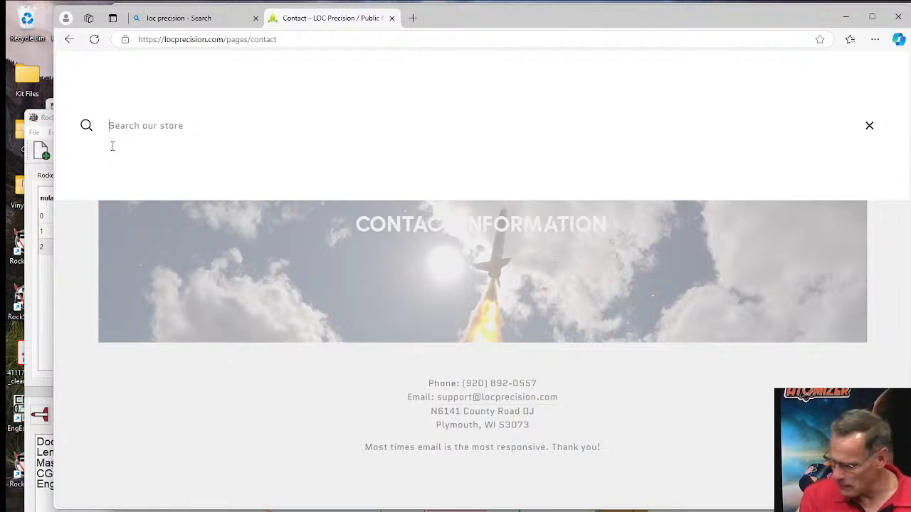
pyautogui.write('Doorknob')
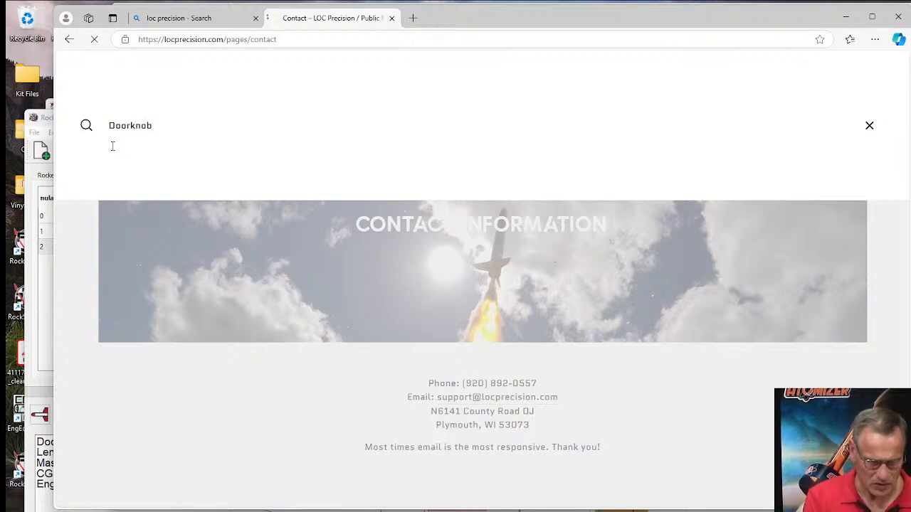
pyautogui.press('Return')
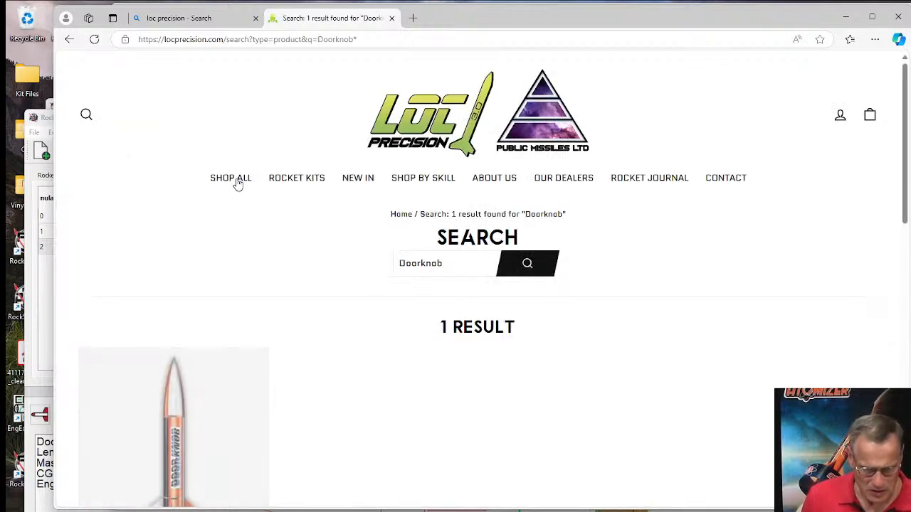
# Open the quick view of the Door Knob kit and find the Rocksim file link below its specifications.
pyautogui.scroll(-3, 549, 410)
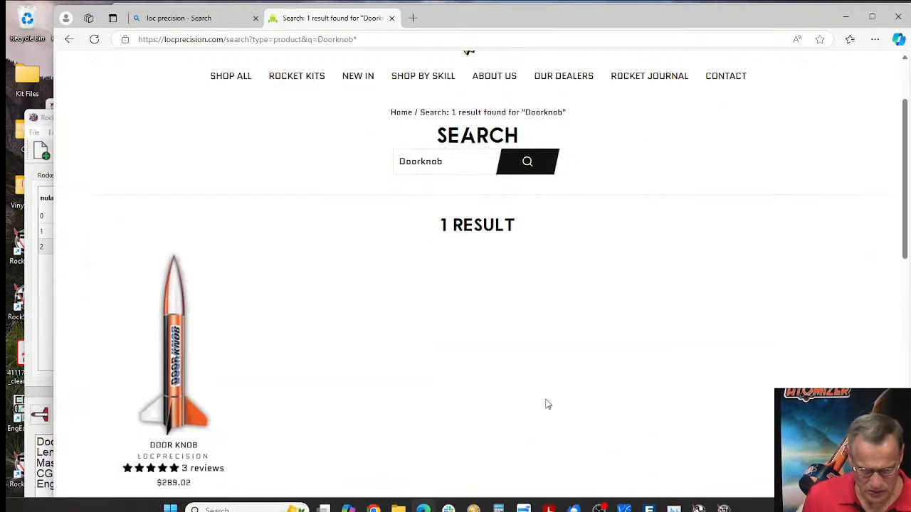
pyautogui.scroll(-3, 399, 315)
pyautogui.scroll(2, 368, 280)
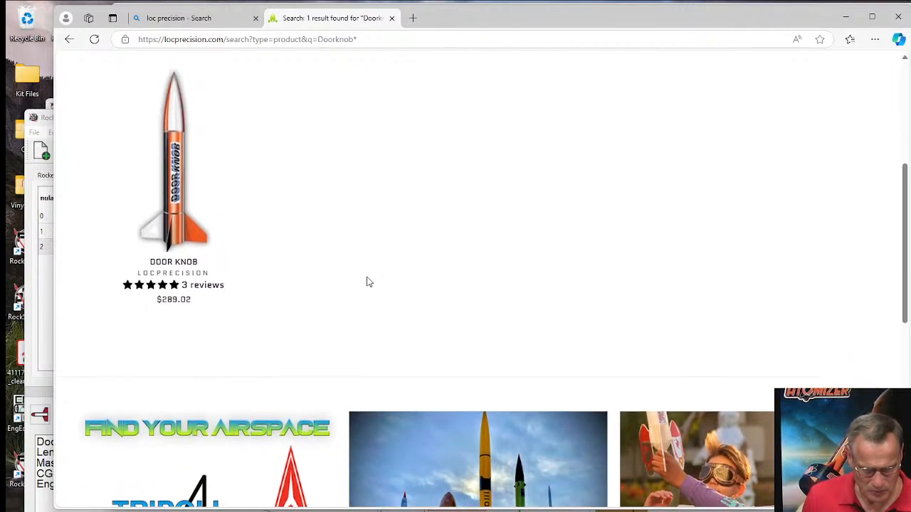
pyautogui.moveTo(220, 306)
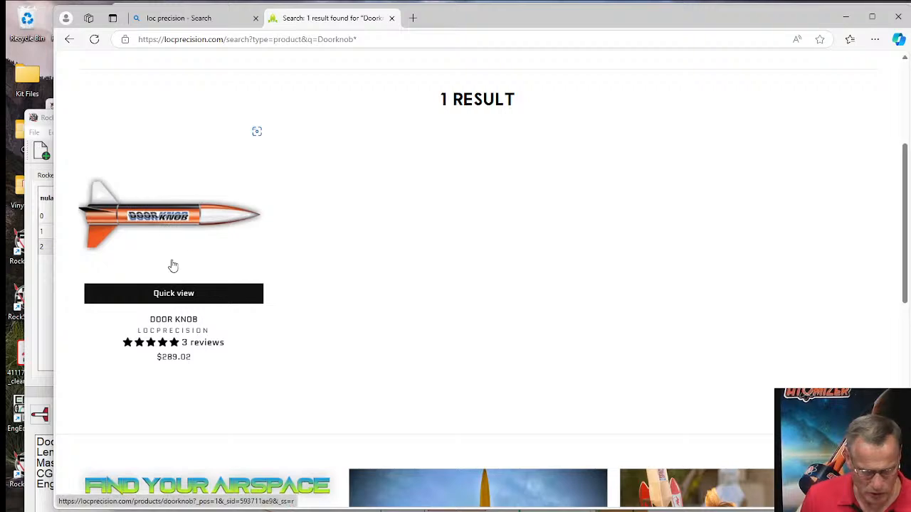
pyautogui.click(170, 304)
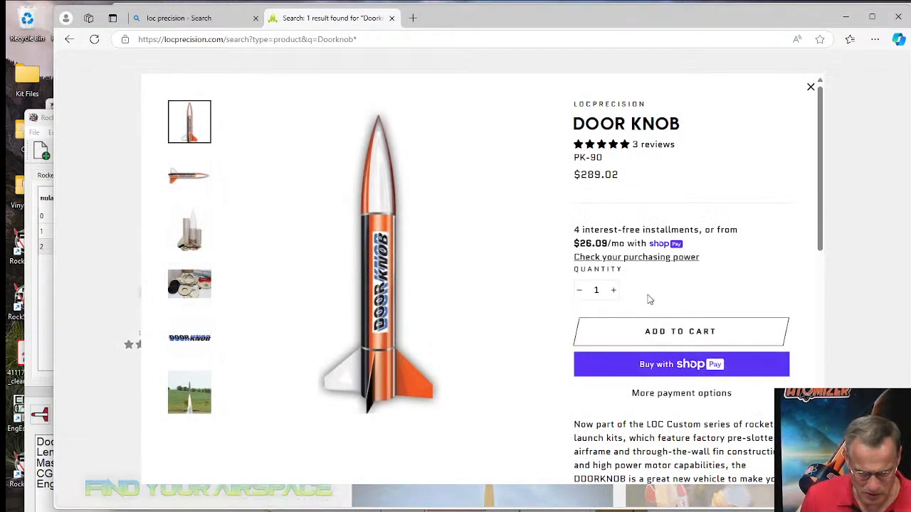
pyautogui.scroll(-1, 554, 275)
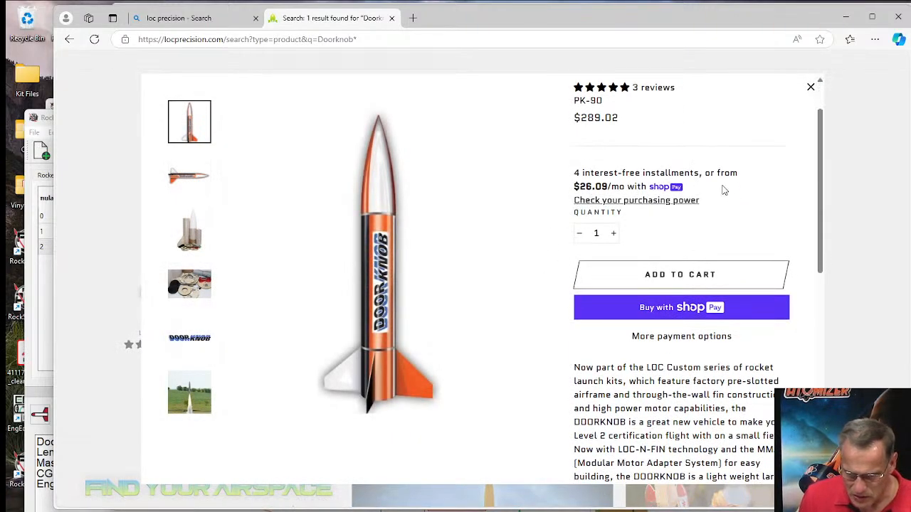
pyautogui.scroll(-5, 738, 201)
pyautogui.scroll(-3, 622, 253)
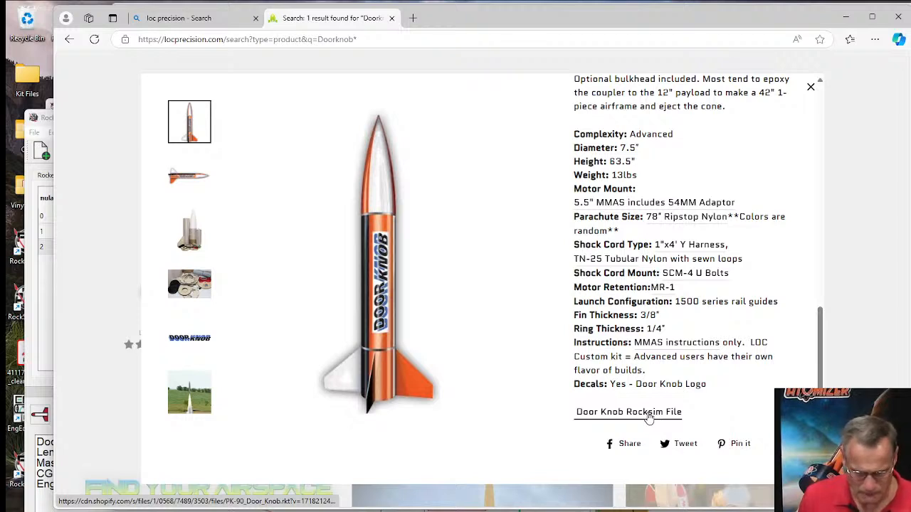
# Download the Door Knob Rocksim file and show it in the Downloads folder, moving that window aside.
pyautogui.click(648, 418)
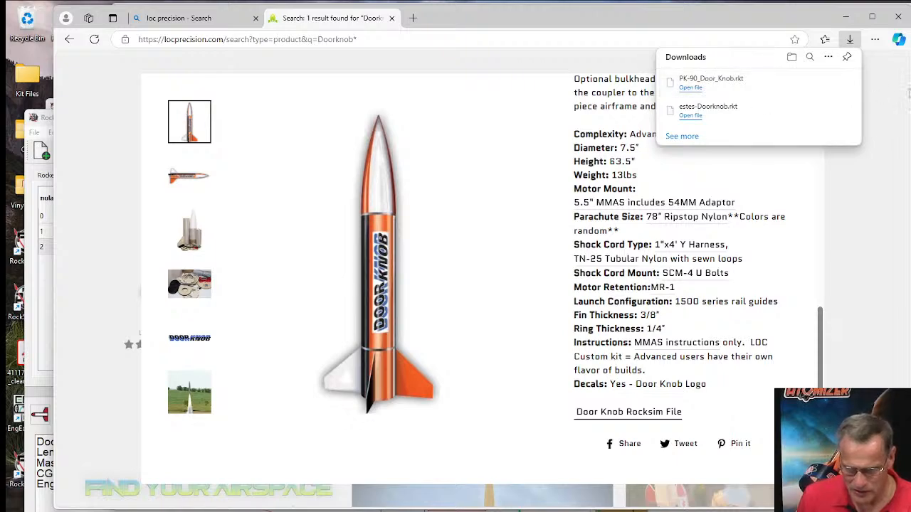
pyautogui.click(797, 84)
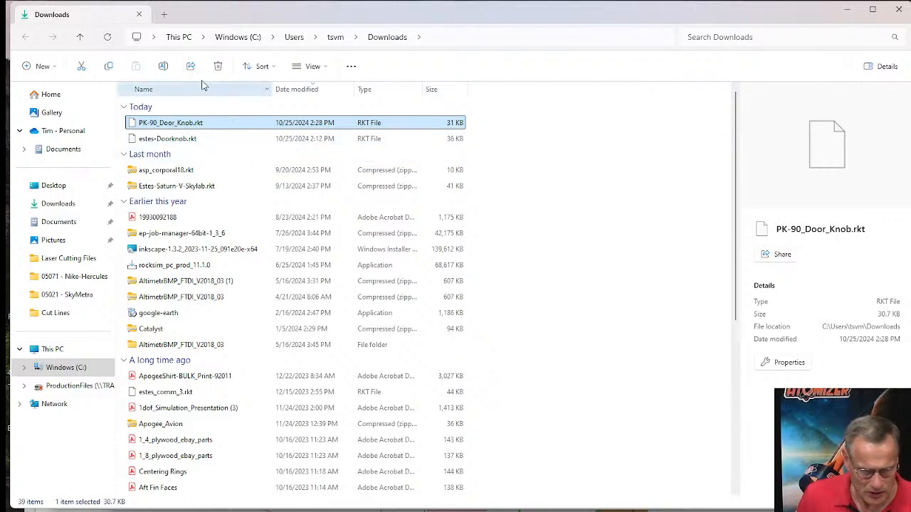
pyautogui.moveTo(232, 18); pyautogui.dragTo(512, 12)
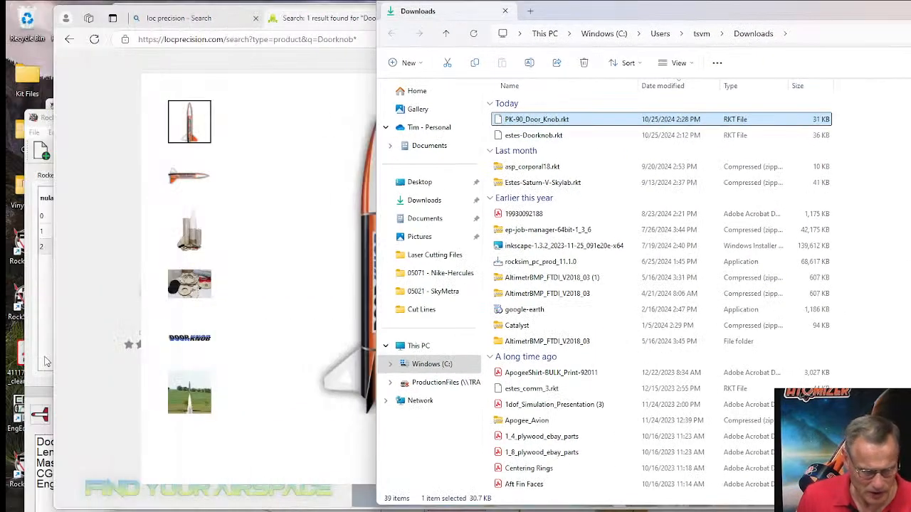
# Switch back to RockSim Pro and start a new empty design, discarding the unsaved changes to the Estes Doorknob.
pyautogui.click(46, 362)
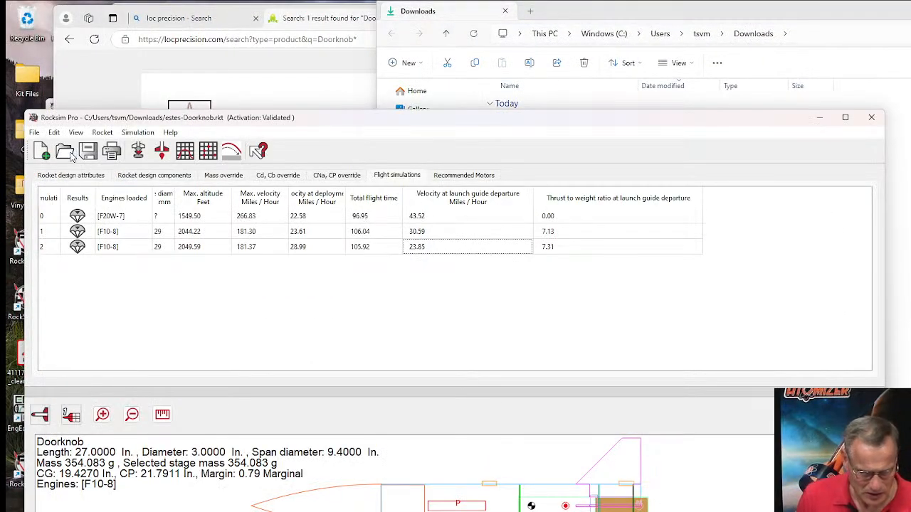
pyautogui.moveTo(297, 124); pyautogui.dragTo(300, 66)
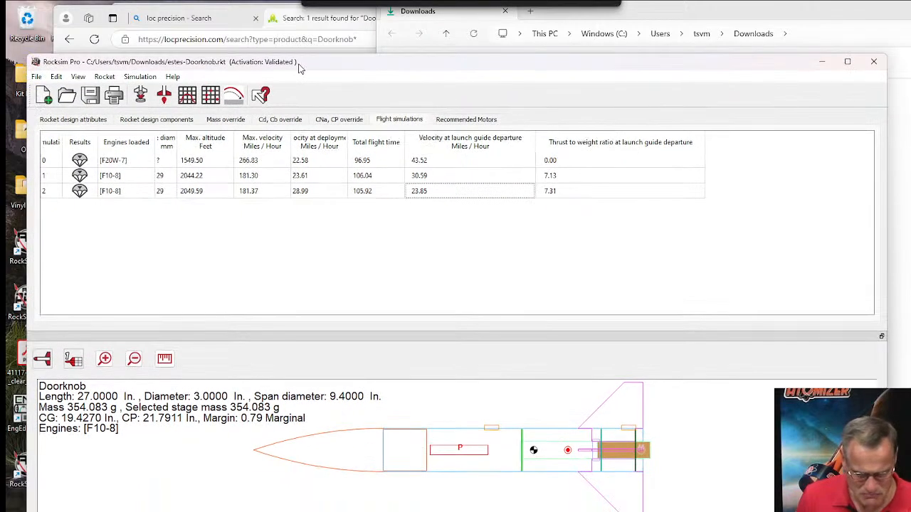
pyautogui.click(43, 94)
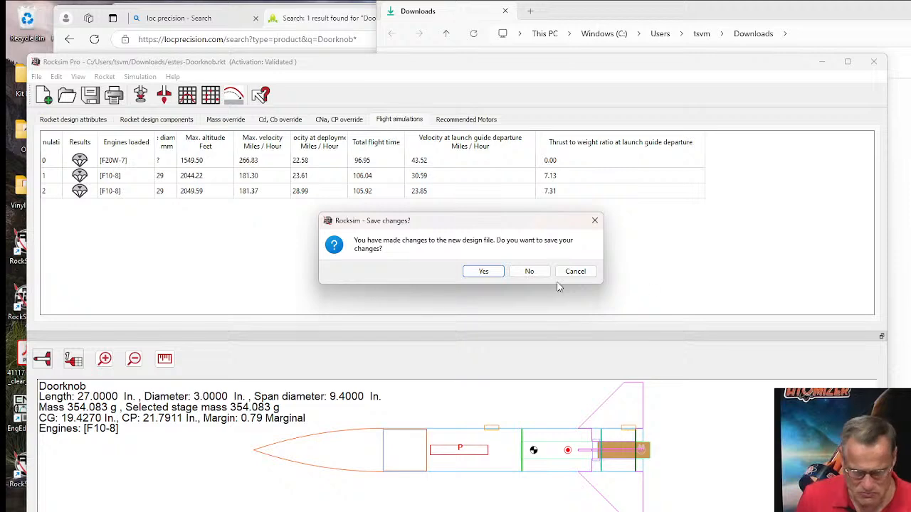
pyautogui.click(529, 271)
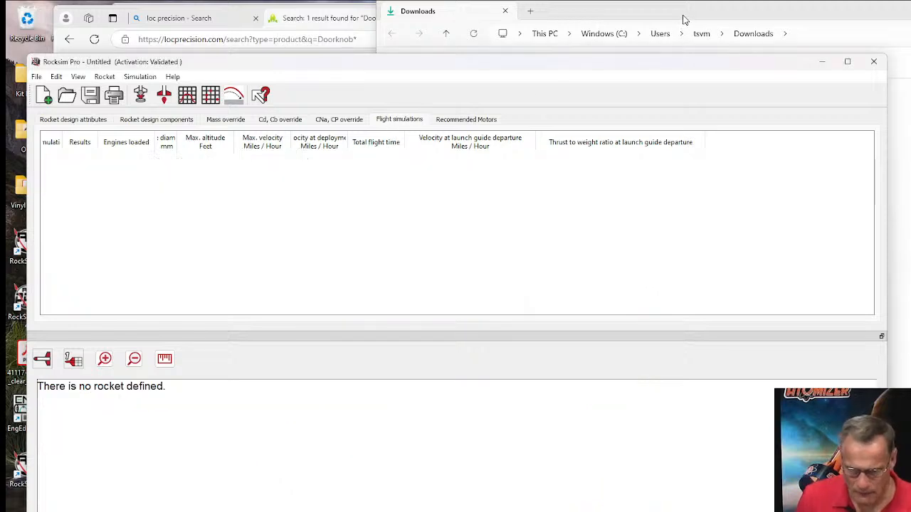
# Load PK-90_Door_Knob.rkt from the Downloads folder into RockSim and bring the design window fully into view.
pyautogui.click(681, 21)
pyautogui.moveTo(539, 124); pyautogui.dragTo(228, 409)
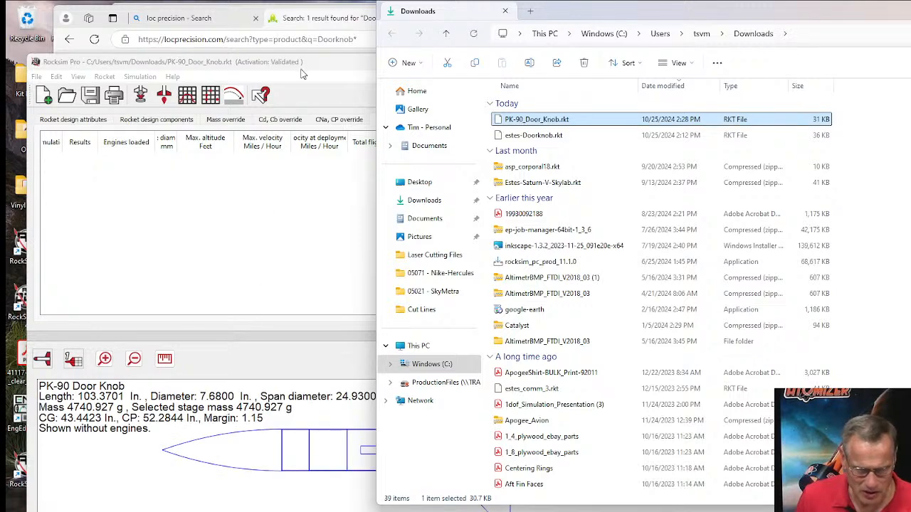
pyautogui.click(220, 64)
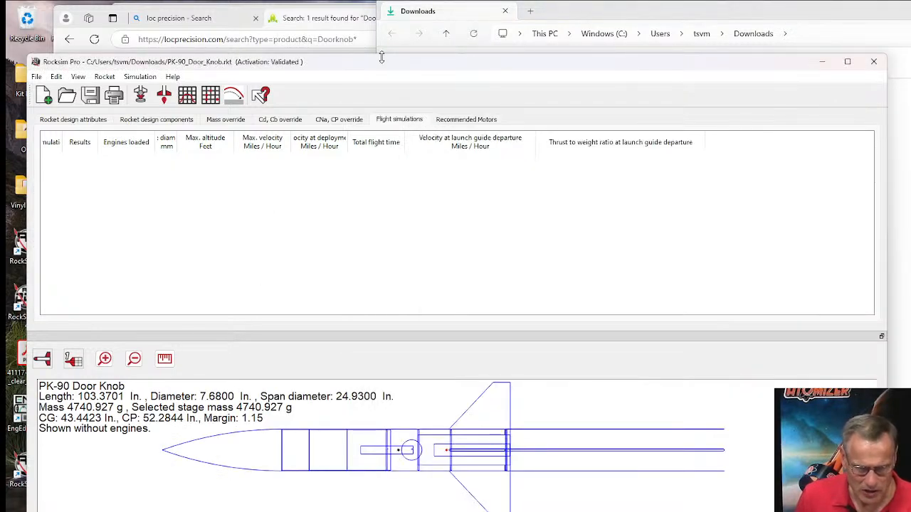
pyautogui.moveTo(381, 74); pyautogui.dragTo(382, 21)
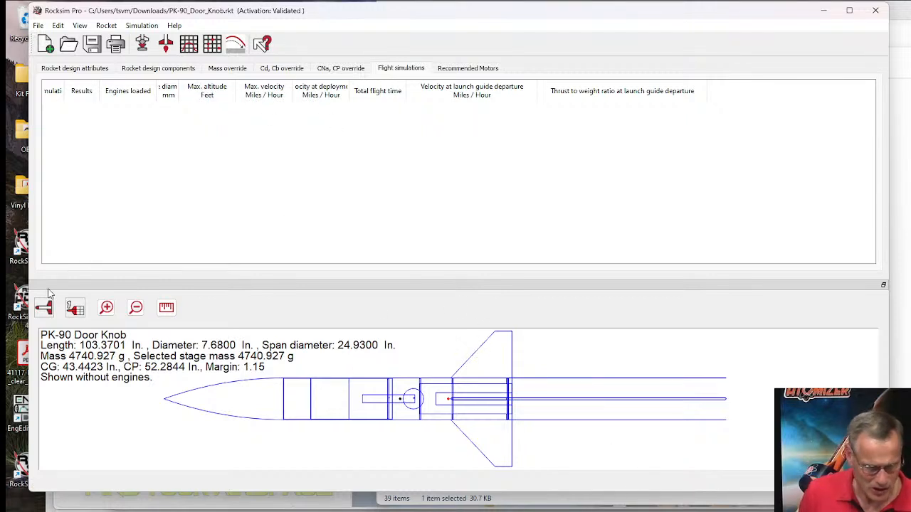
# Look over the Door Knob's components and design attributes, and check its design description for designer, comments and revision history.
pyautogui.click(158, 68)
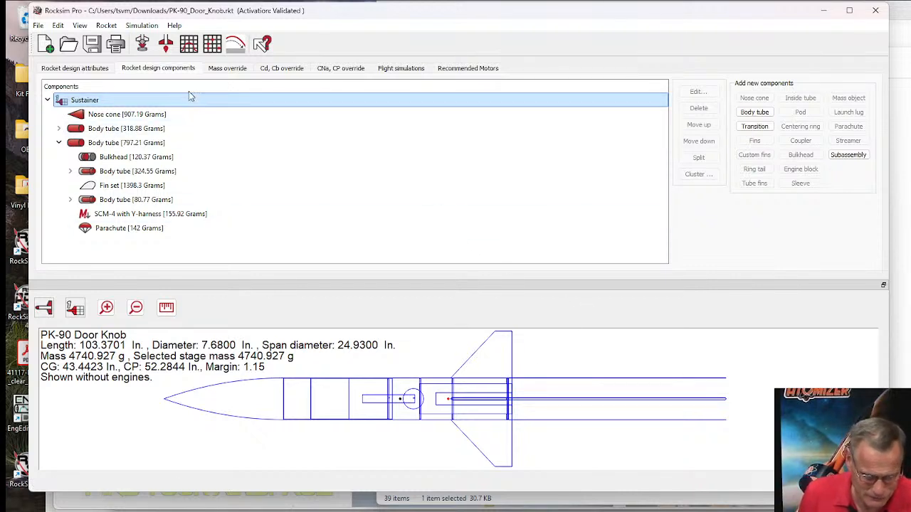
pyautogui.click(78, 68)
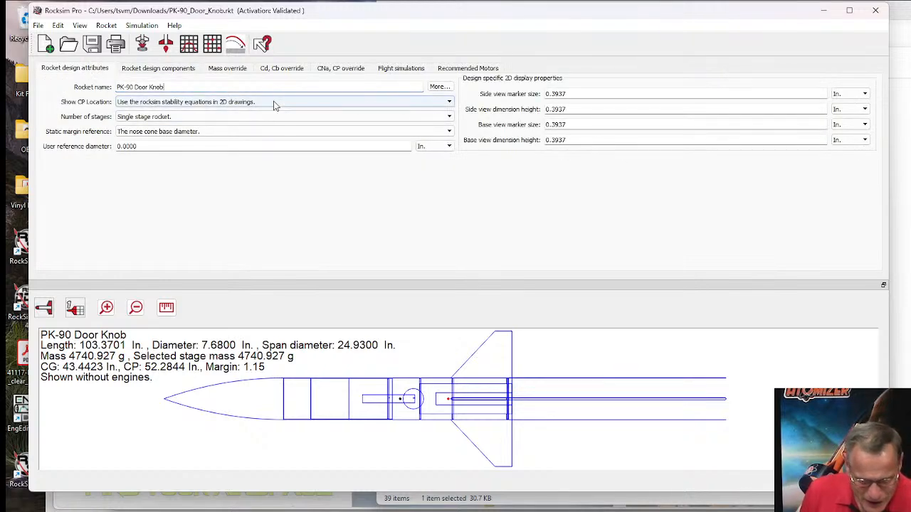
pyautogui.click(438, 87)
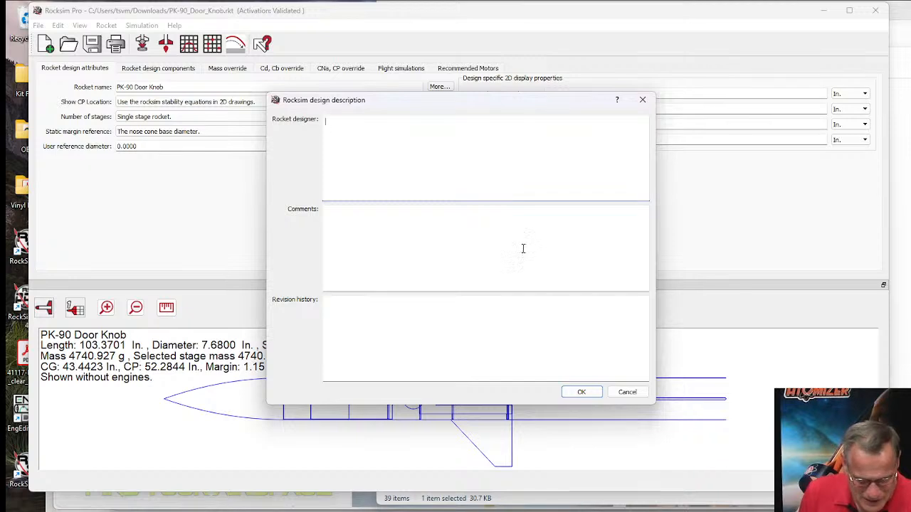
pyautogui.click(627, 392)
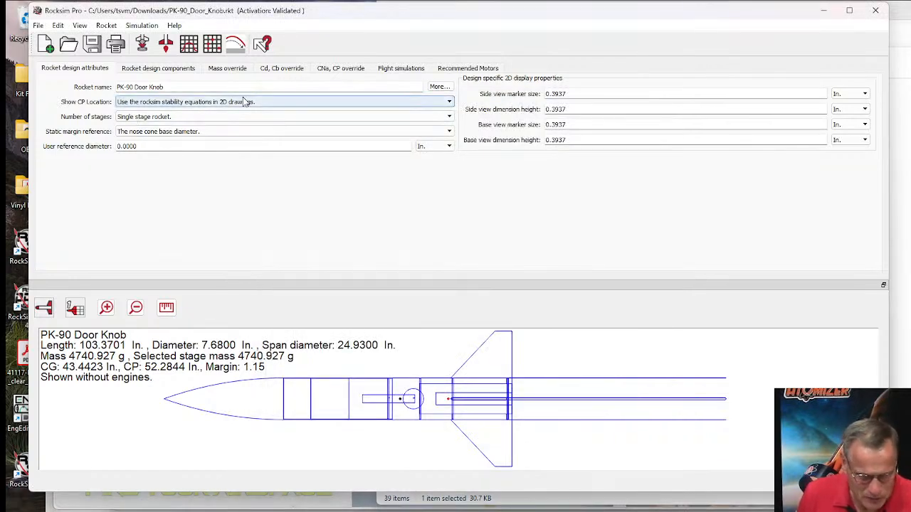
# Open the fin set for editing and examine the coordinates of the tip points in its fin plan.
pyautogui.click(162, 68)
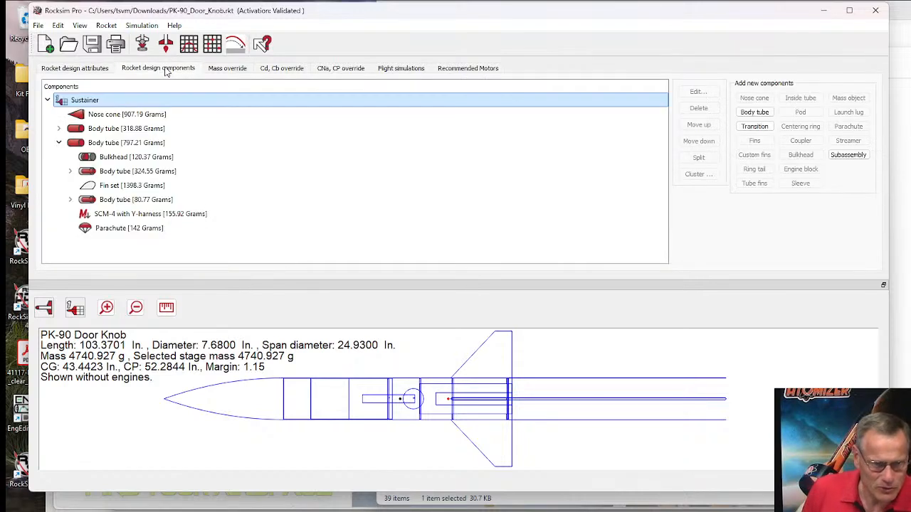
pyautogui.click(102, 187)
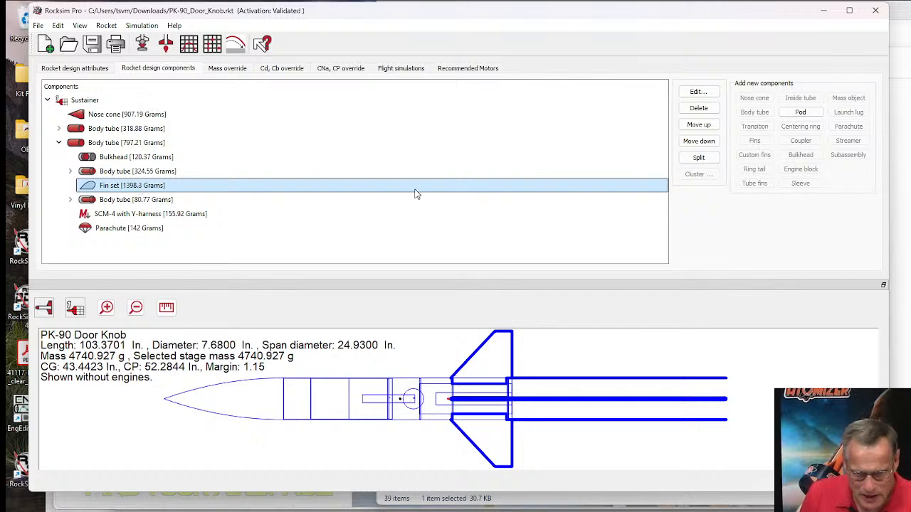
pyautogui.click(699, 92)
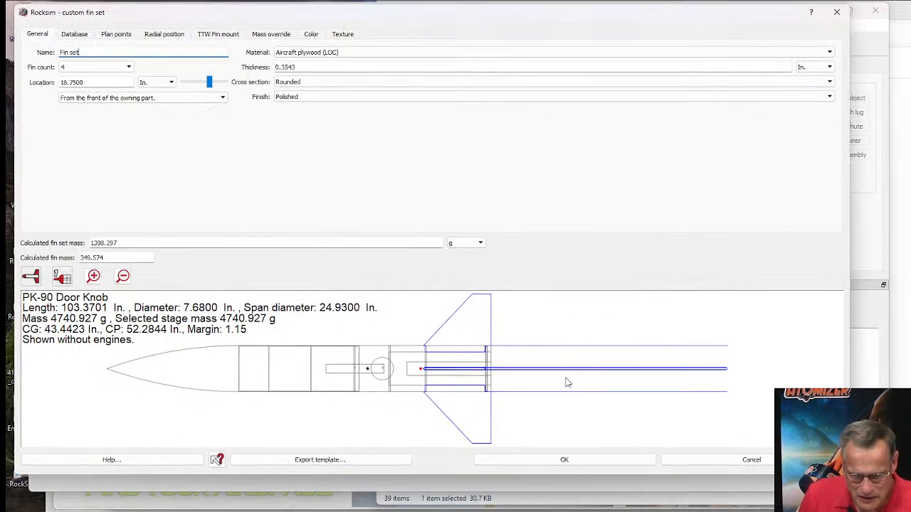
pyautogui.press('Tab')
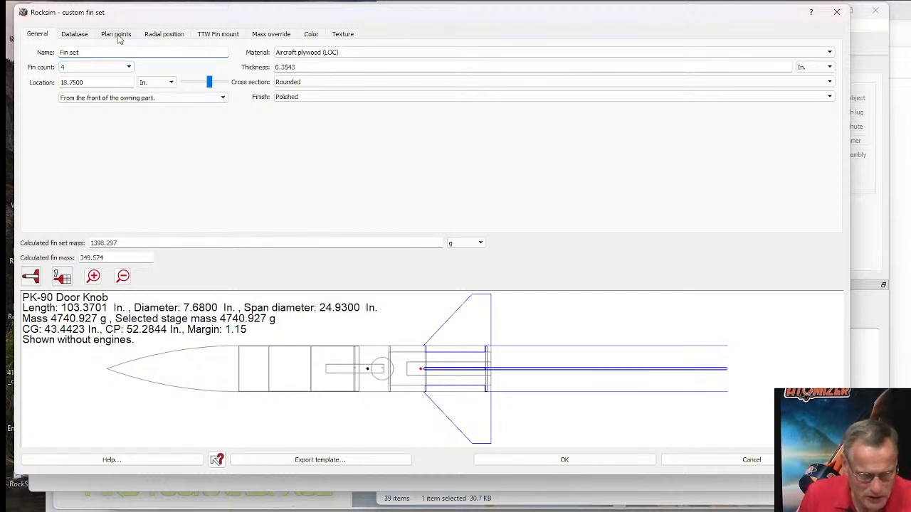
pyautogui.click(116, 34)
pyautogui.click(190, 95)
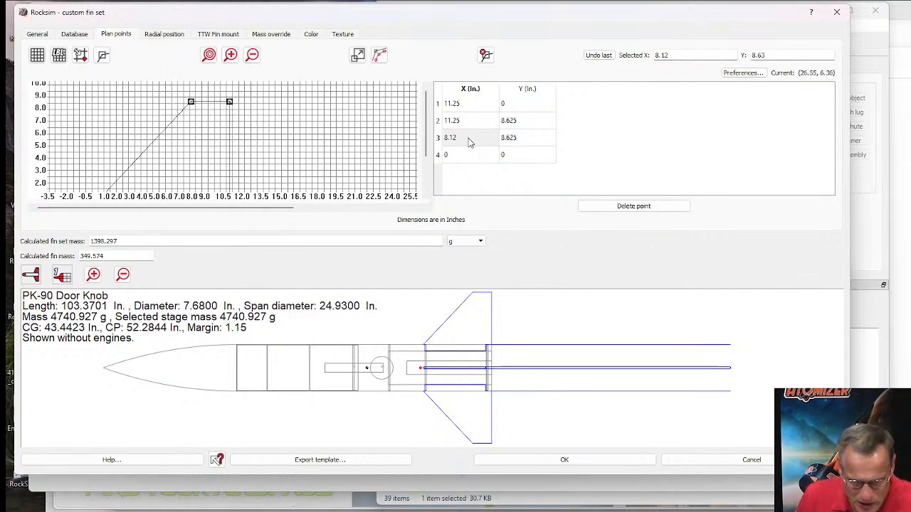
pyautogui.click(520, 142)
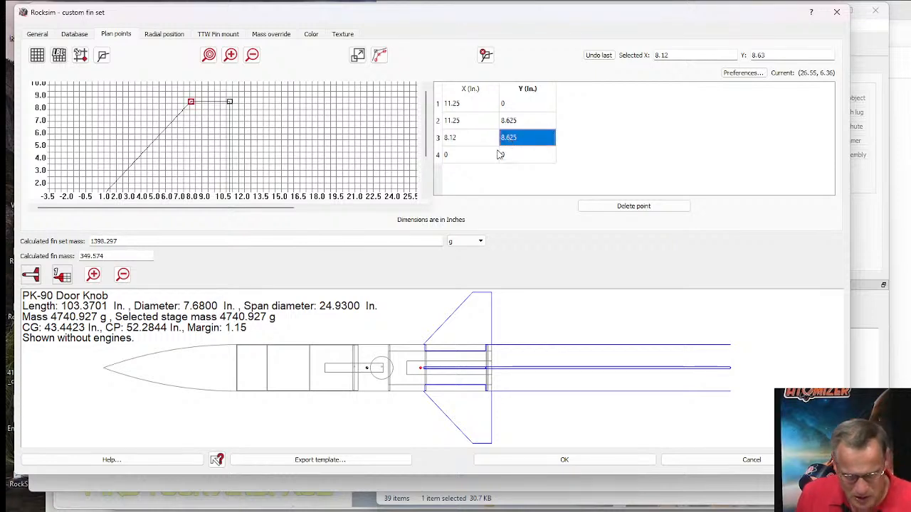
pyautogui.click(456, 143)
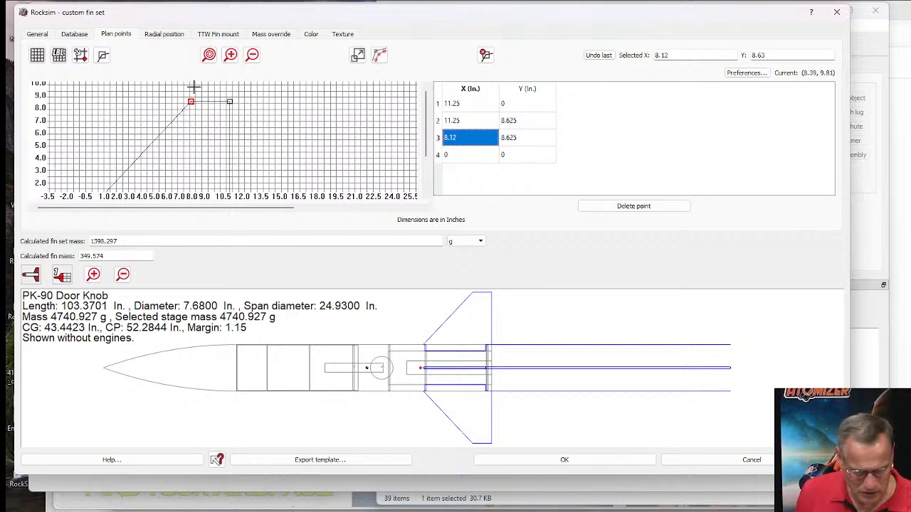
# Reposition the fin's rear tip point to about X 11.30, Y 8.62 inches in the fin plan and apply the fin set changes.
pyautogui.click(227, 104)
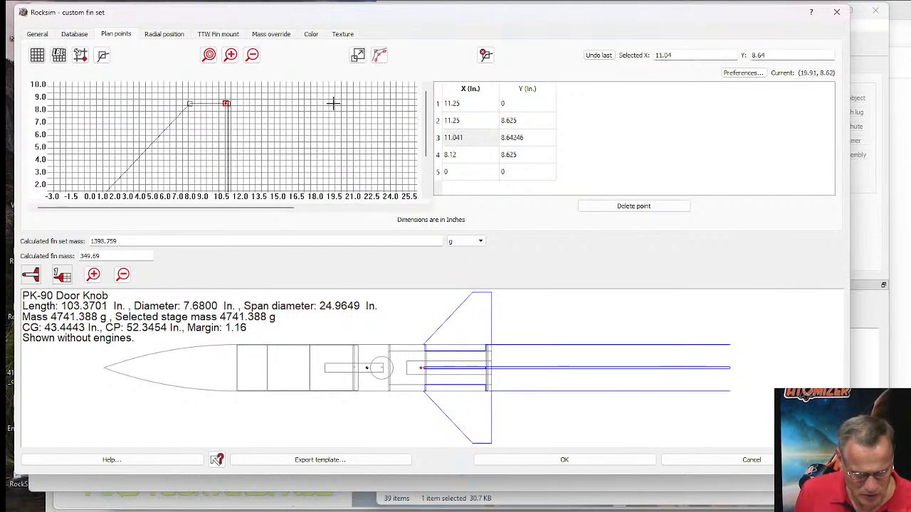
pyautogui.click(600, 57)
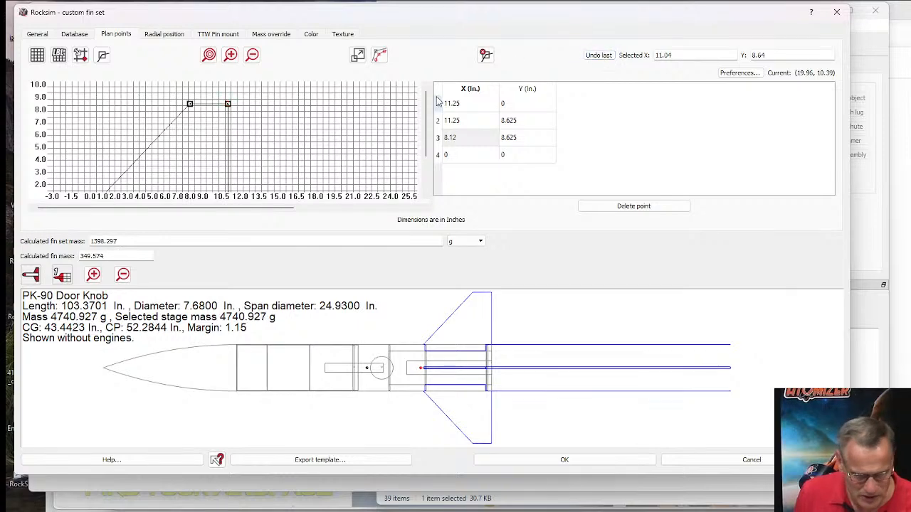
pyautogui.scroll(2, 204, 130)
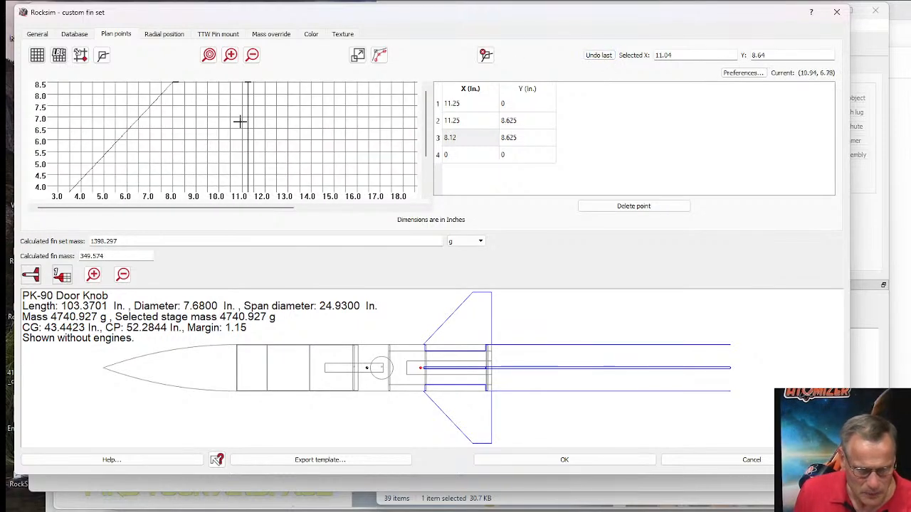
pyautogui.scroll(3, 178, 140)
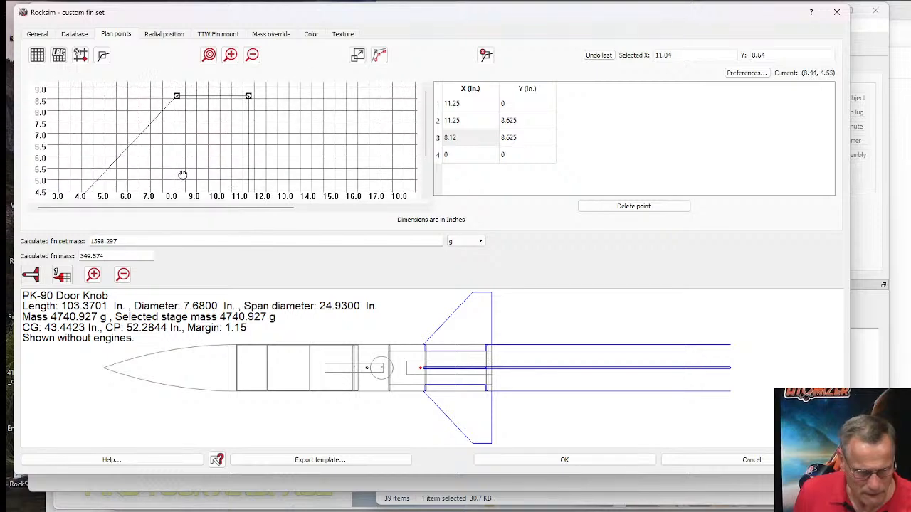
pyautogui.scroll(1, 276, 122)
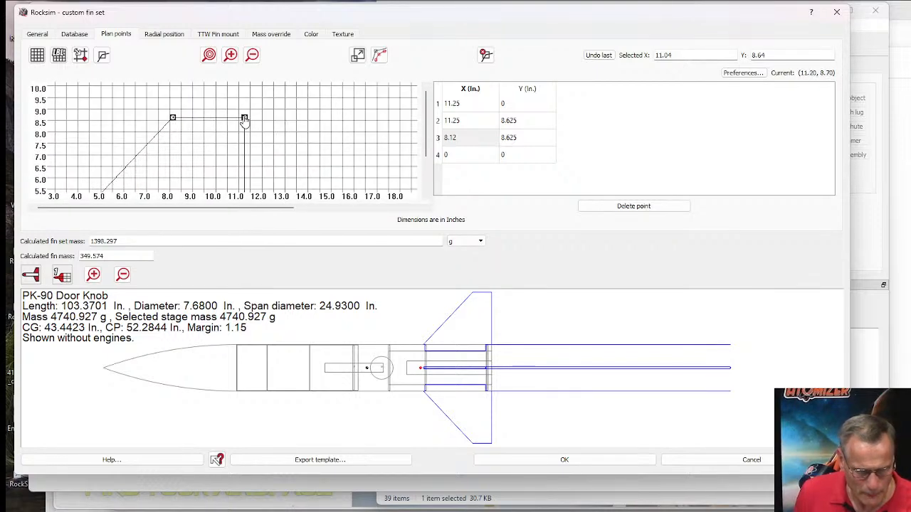
pyautogui.click(244, 118)
pyautogui.moveTo(244, 121); pyautogui.dragTo(238, 121)
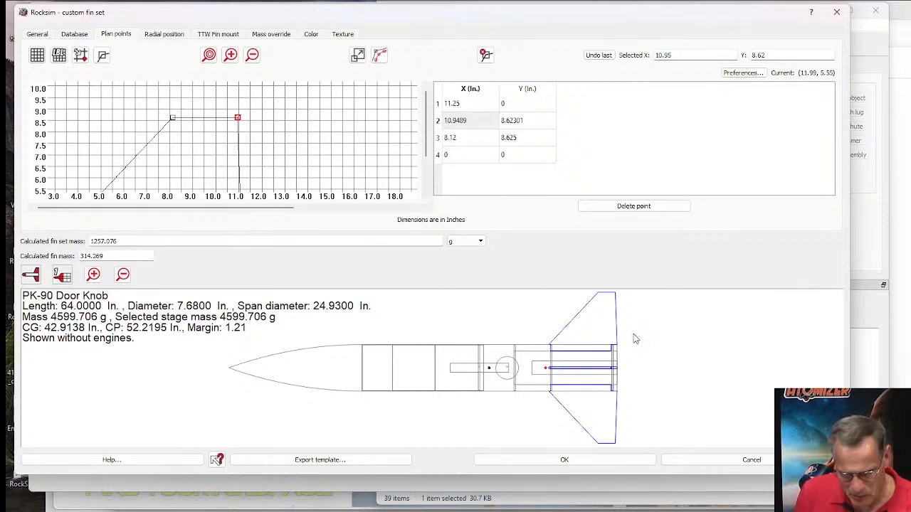
pyautogui.click(462, 123)
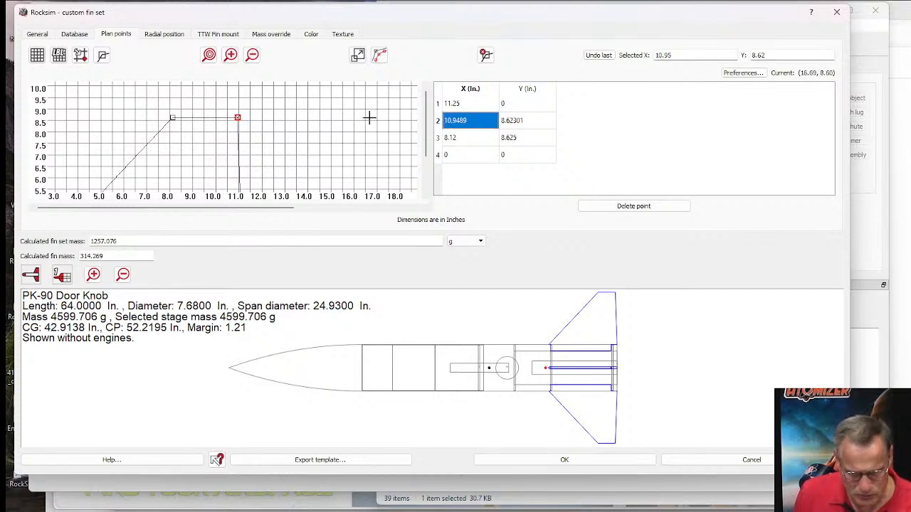
pyautogui.click(239, 116)
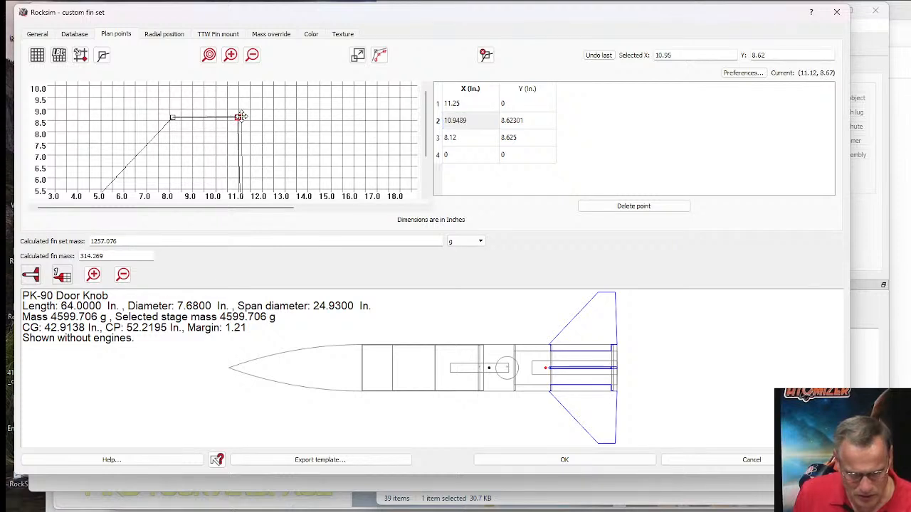
pyautogui.moveTo(243, 116); pyautogui.dragTo(246, 117)
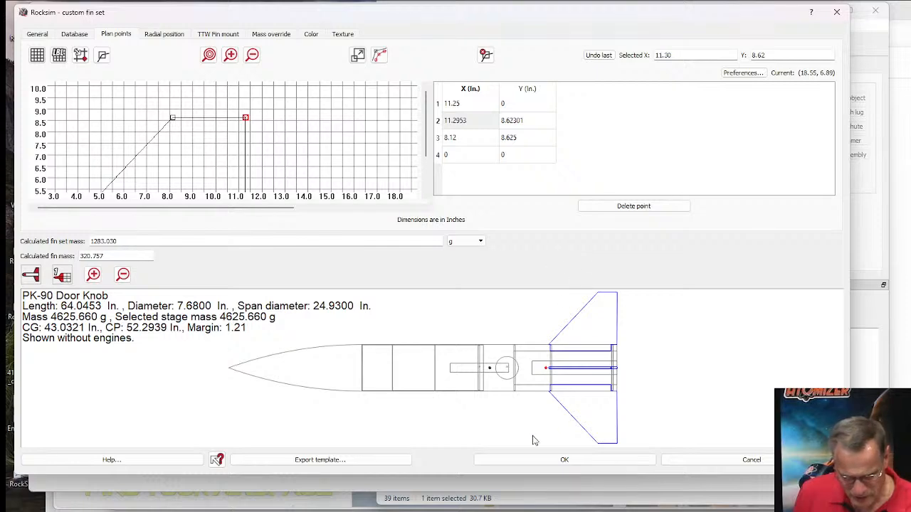
pyautogui.click(537, 469)
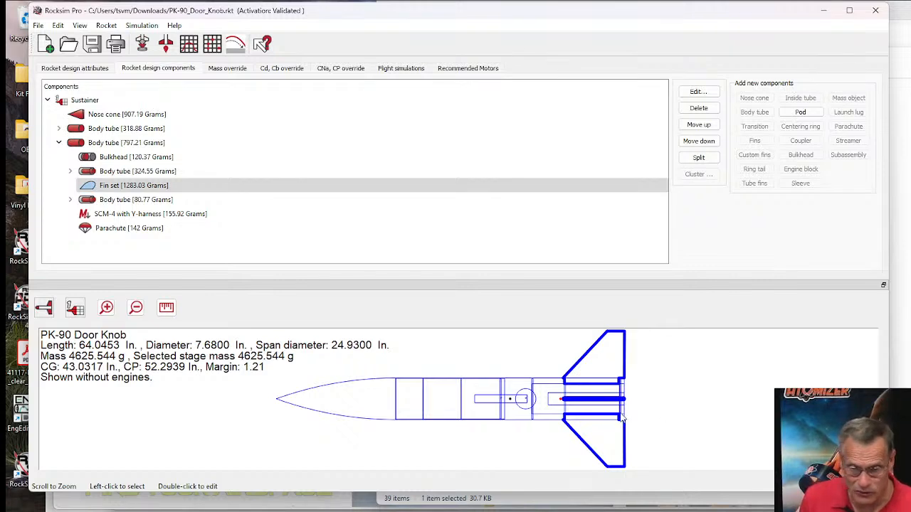
# Check the CG and CP markers in the side view and set the design's side view marker size to 1.5 inches.
pyautogui.scroll(4, 550, 390)
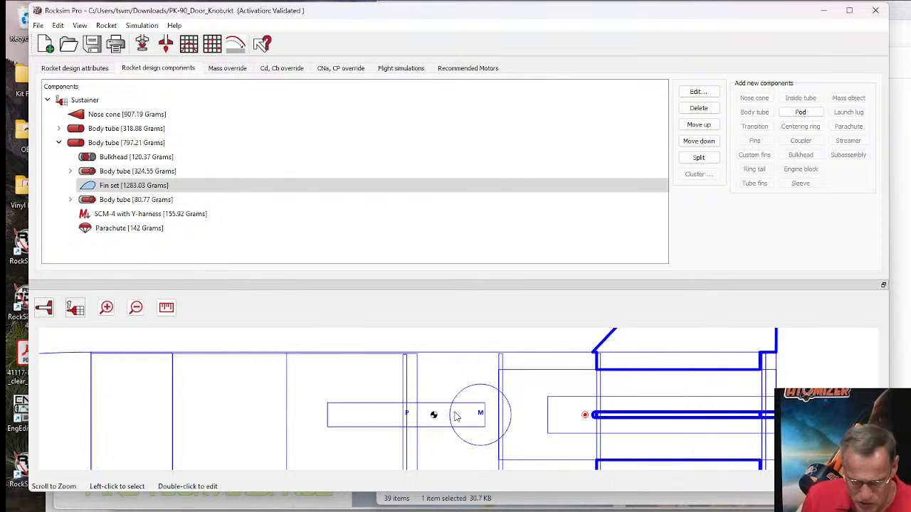
pyautogui.scroll(-5, 438, 417)
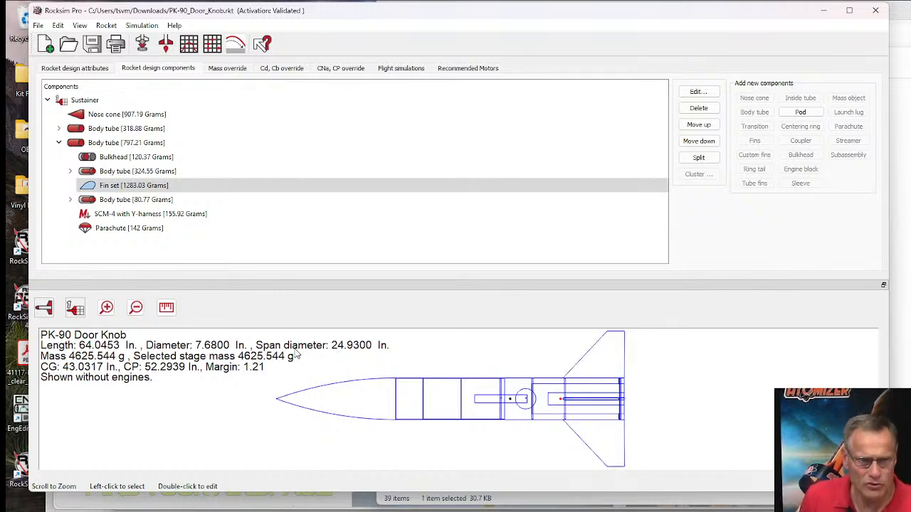
pyautogui.click(77, 69)
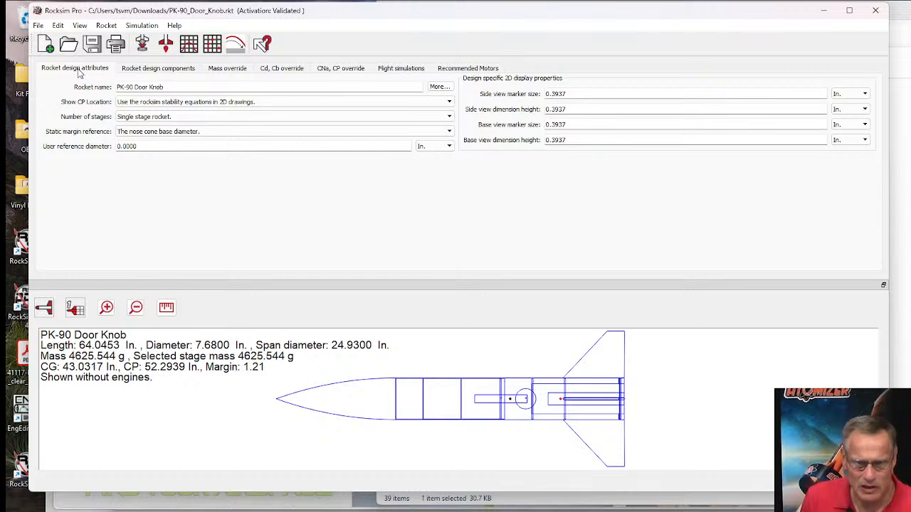
pyautogui.moveTo(567, 93); pyautogui.dragTo(527, 90)
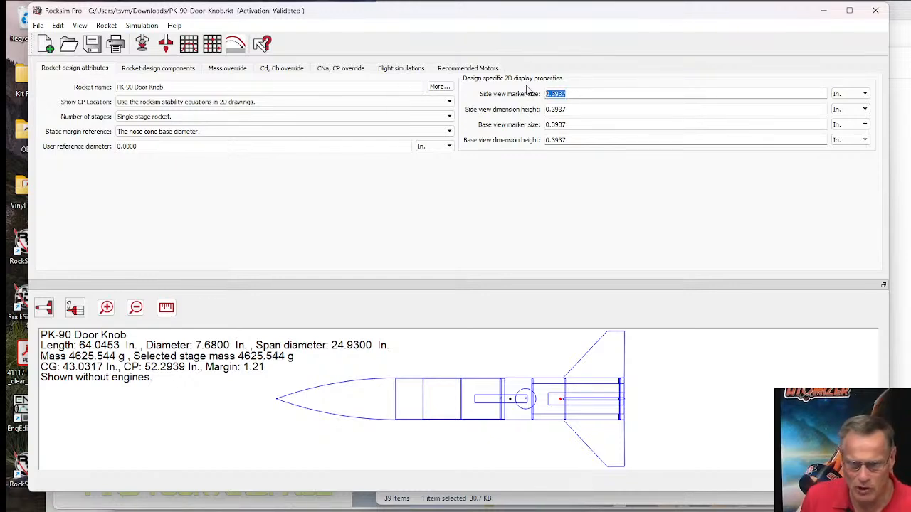
pyautogui.write('1')
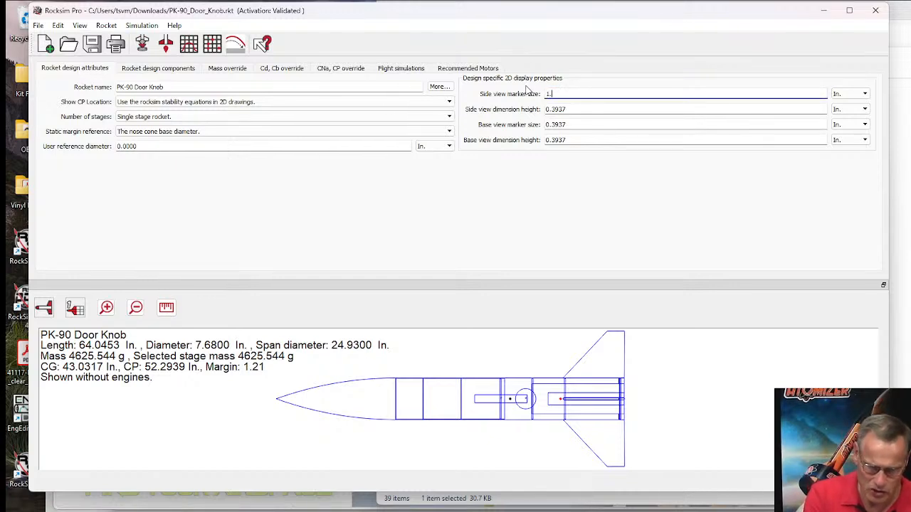
pyautogui.write('.0')
pyautogui.press('Return')
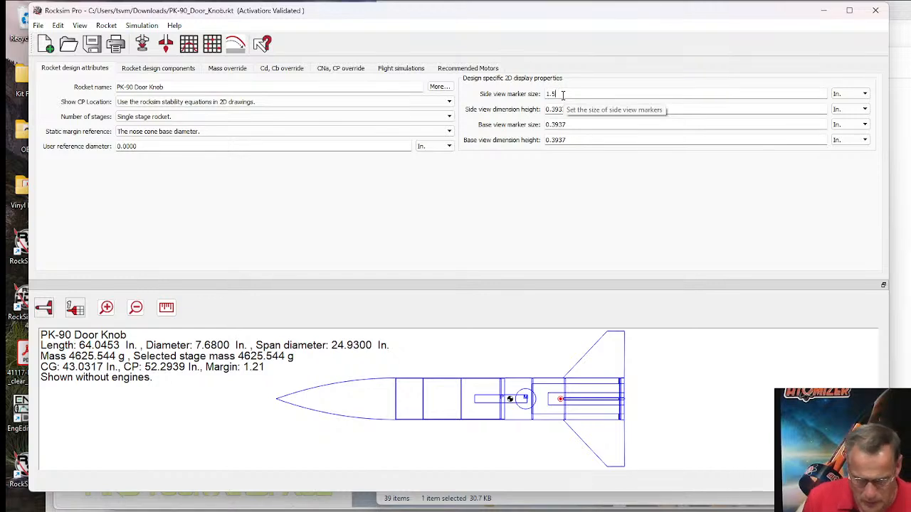
pyautogui.press('Tab')
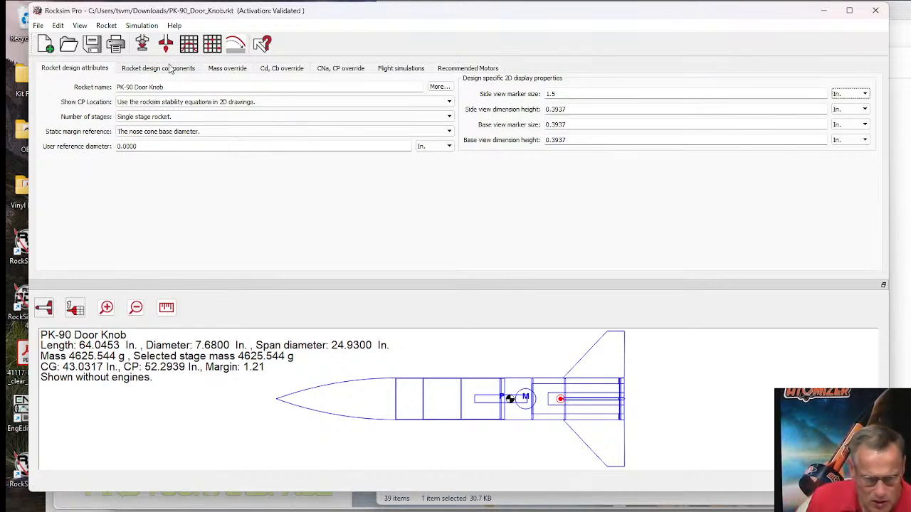
# Load the Cesaroni O25000VM engine into the 132 mm motor mount with a plugged ejection delay and 0.25 inch overhang.
pyautogui.click(402, 69)
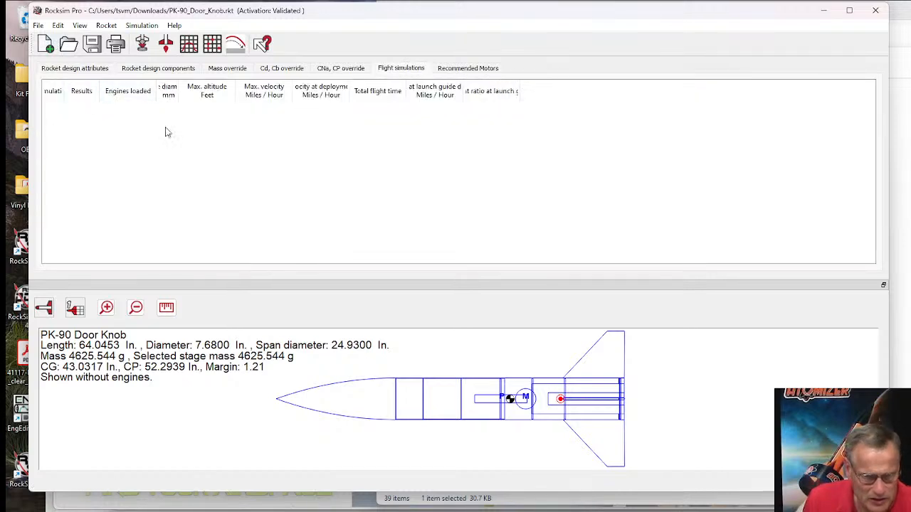
pyautogui.click(143, 46)
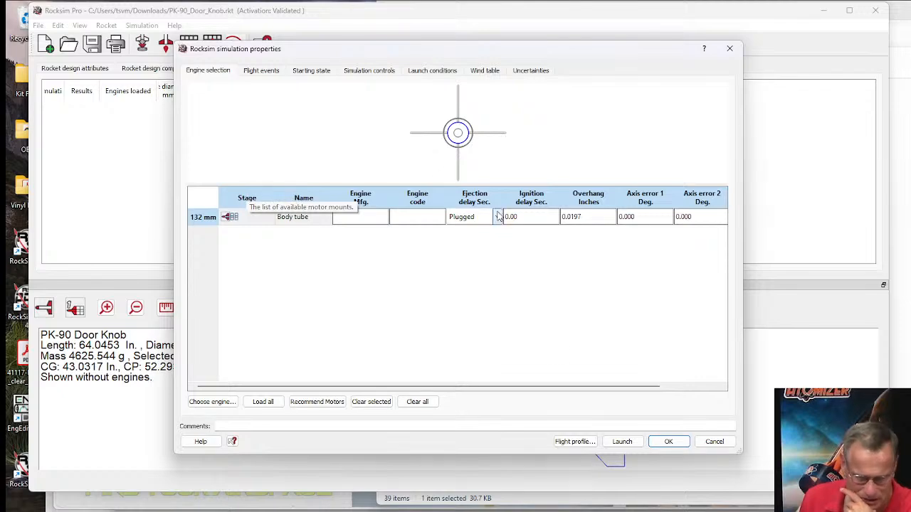
pyautogui.click(212, 402)
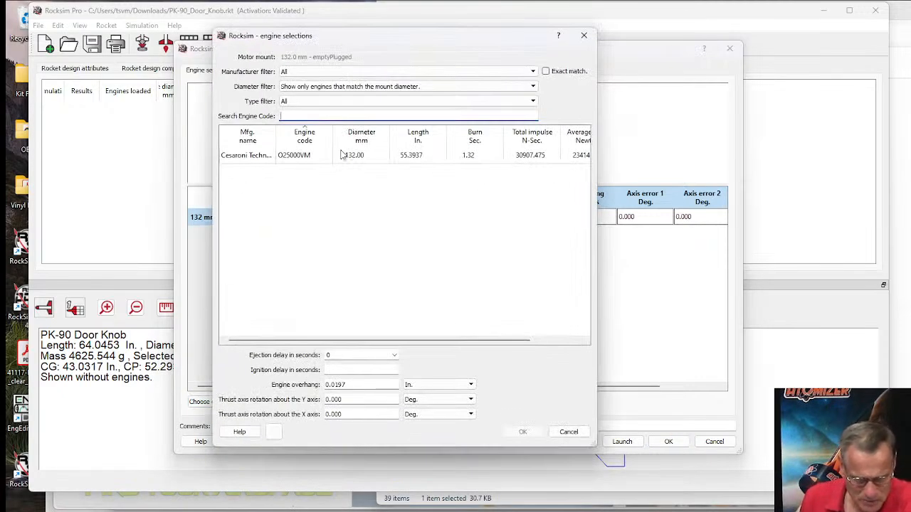
pyautogui.click(292, 156)
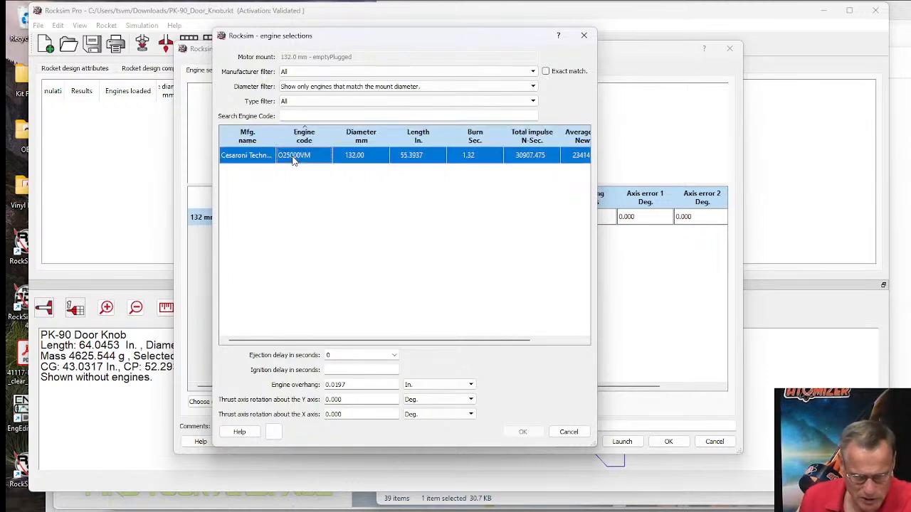
pyautogui.click(395, 355)
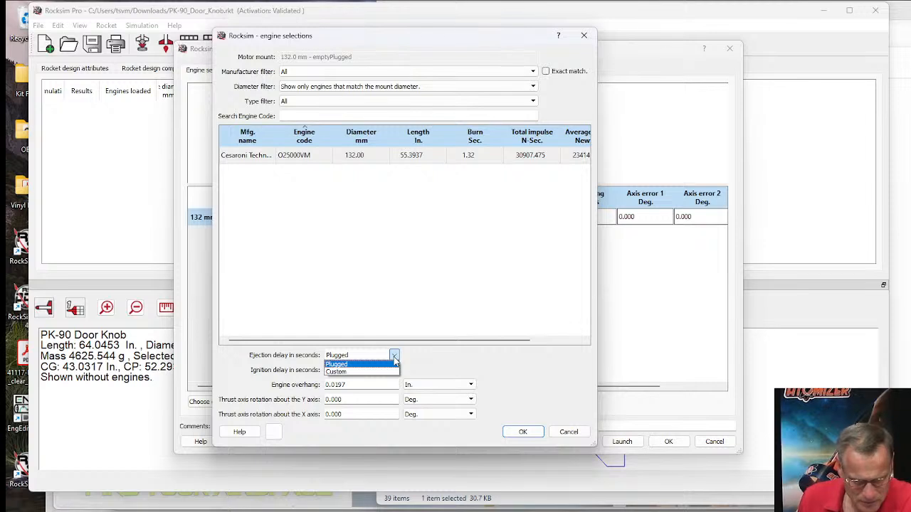
pyautogui.click(433, 353)
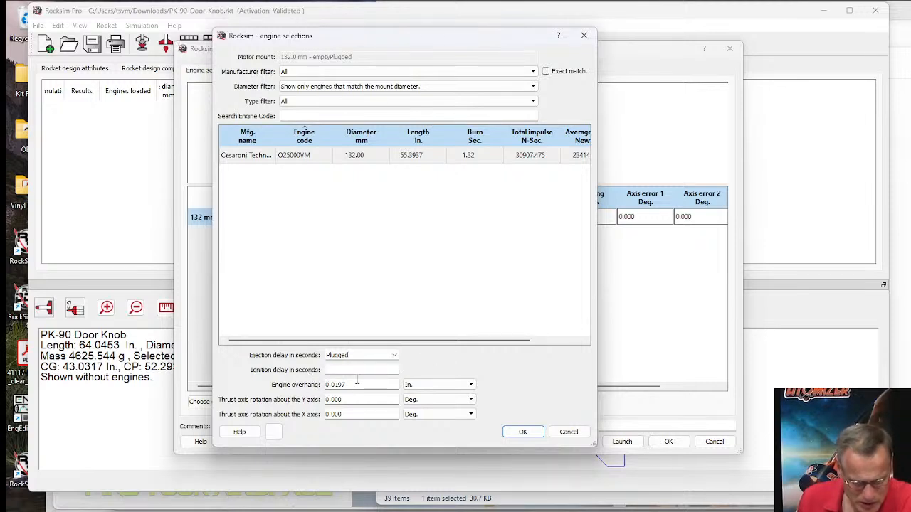
pyautogui.doubleClick(330, 384)
pyautogui.write('0.25')
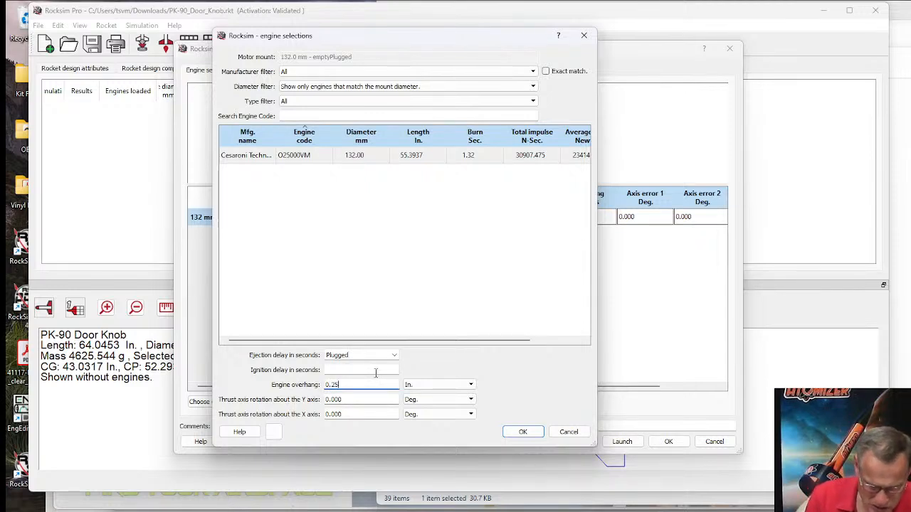
pyautogui.click(527, 431)
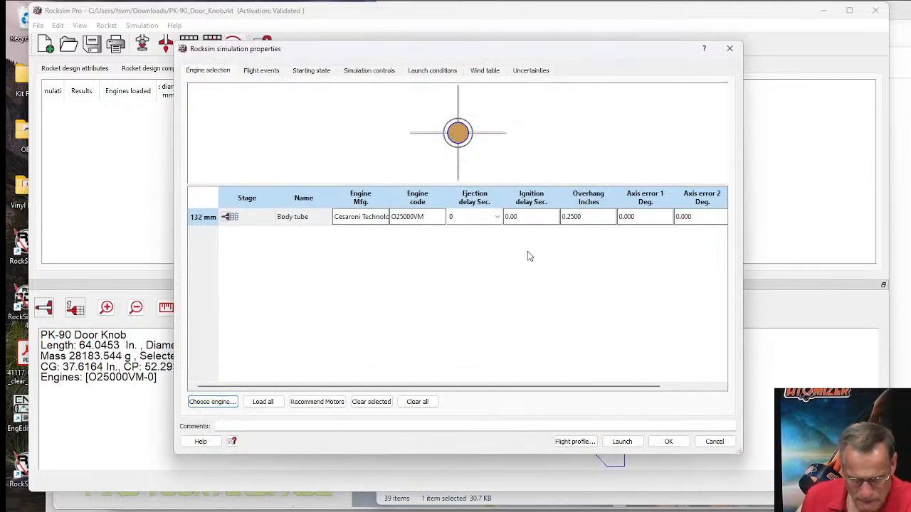
pyautogui.click(669, 442)
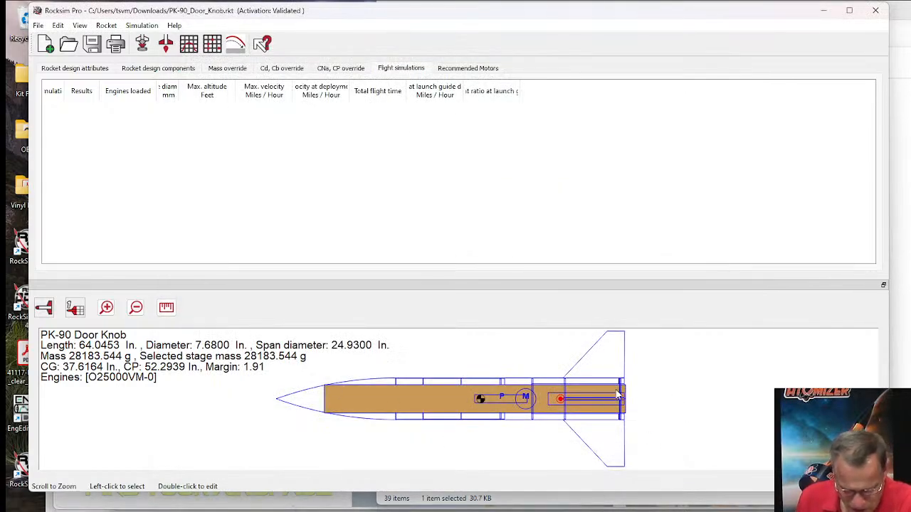
# Examine how the loaded engine sits in the rocket's aft end in the side view and the component list.
pyautogui.scroll(5, 610, 402)
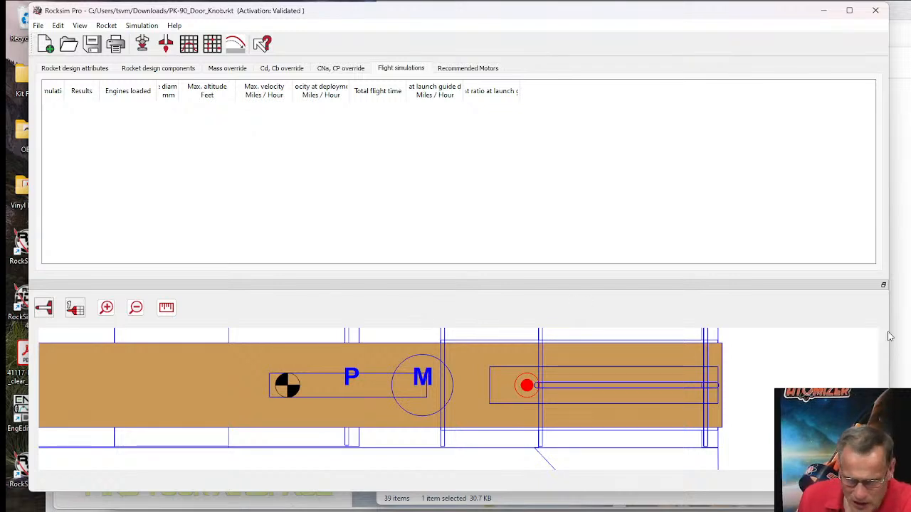
pyautogui.scroll(-4, 788, 377)
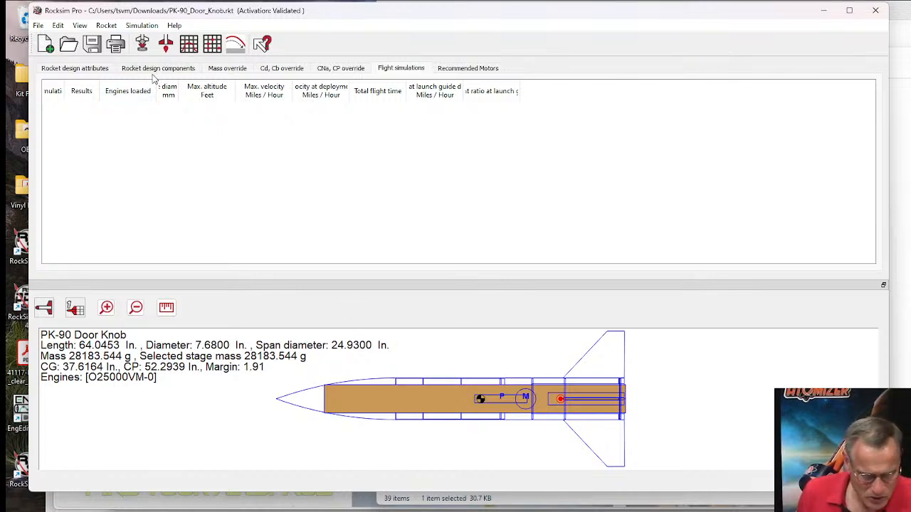
pyautogui.click(172, 70)
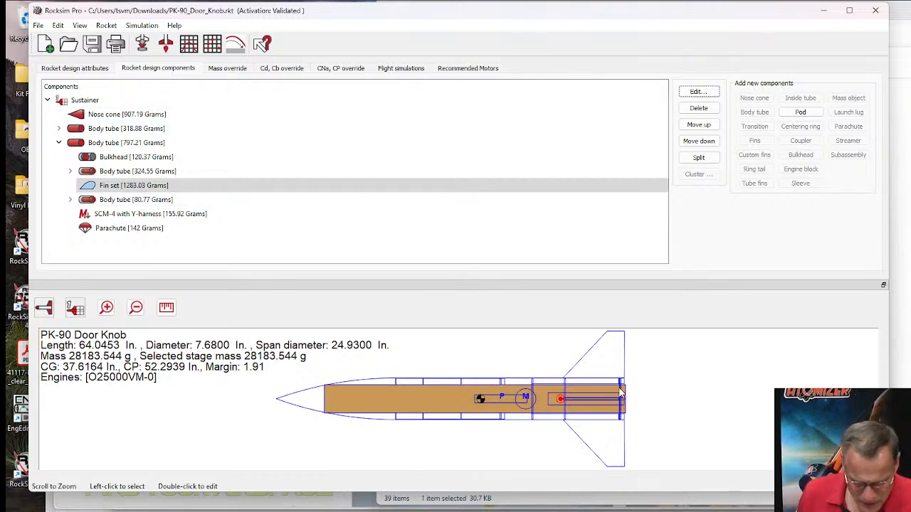
pyautogui.scroll(5, 605, 392)
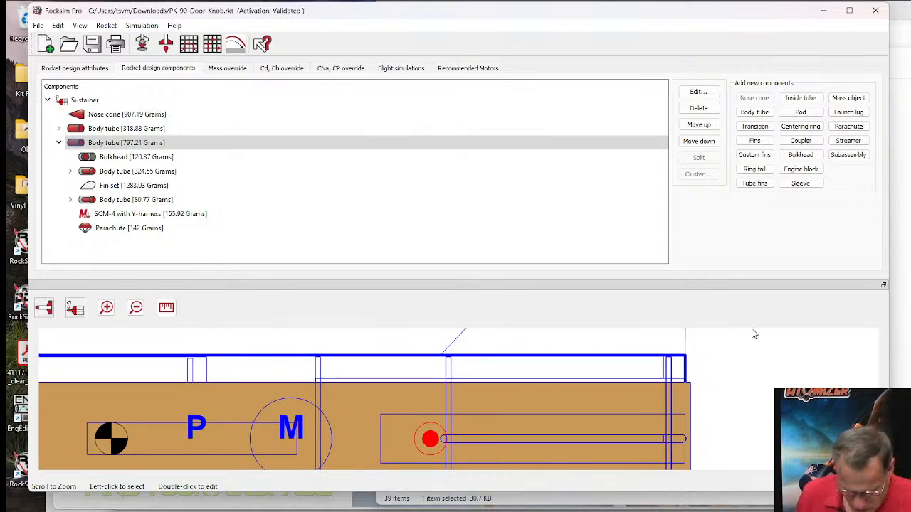
pyautogui.scroll(-3, 835, 362)
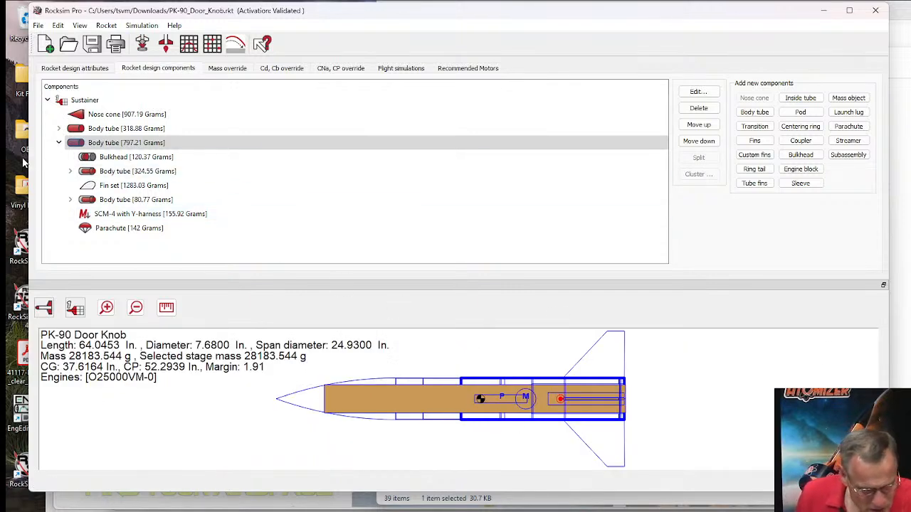
# Check the inner body tube holding the engine and the position of each of its three centering rings.
pyautogui.click(89, 176)
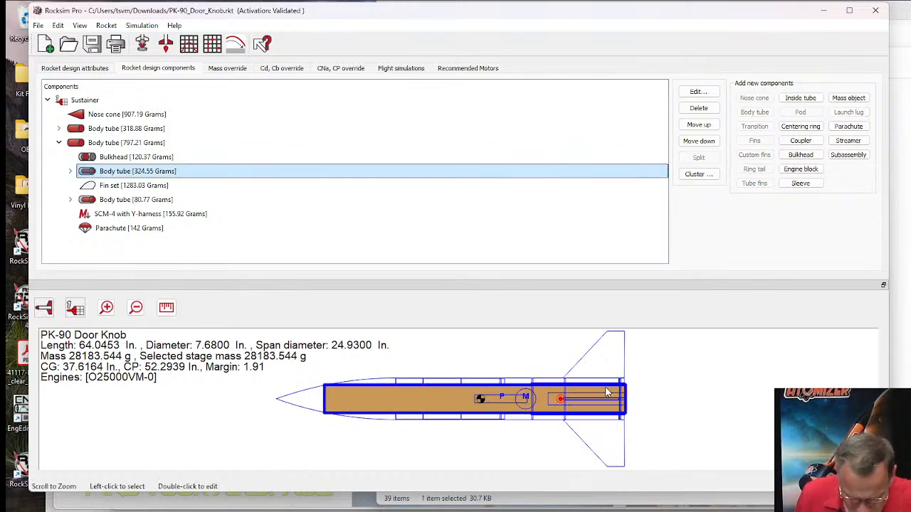
pyautogui.scroll(3, 552, 386)
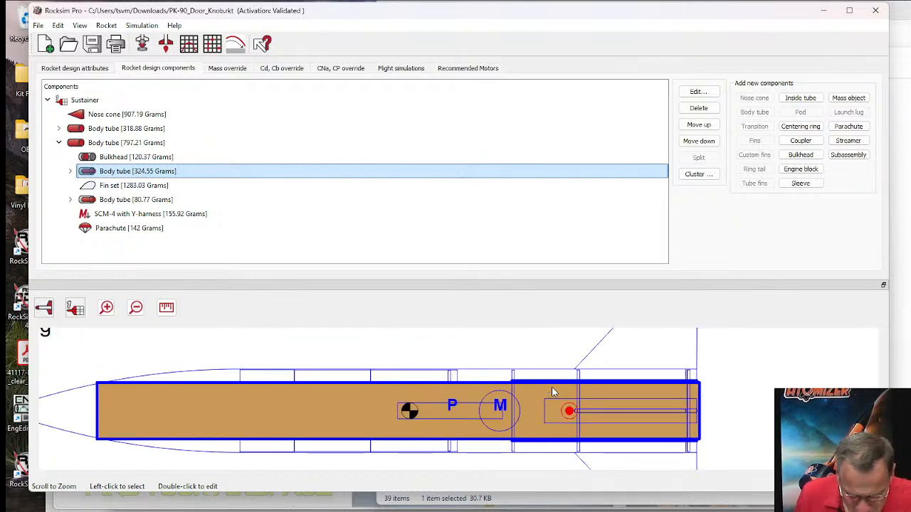
pyautogui.click(727, 389)
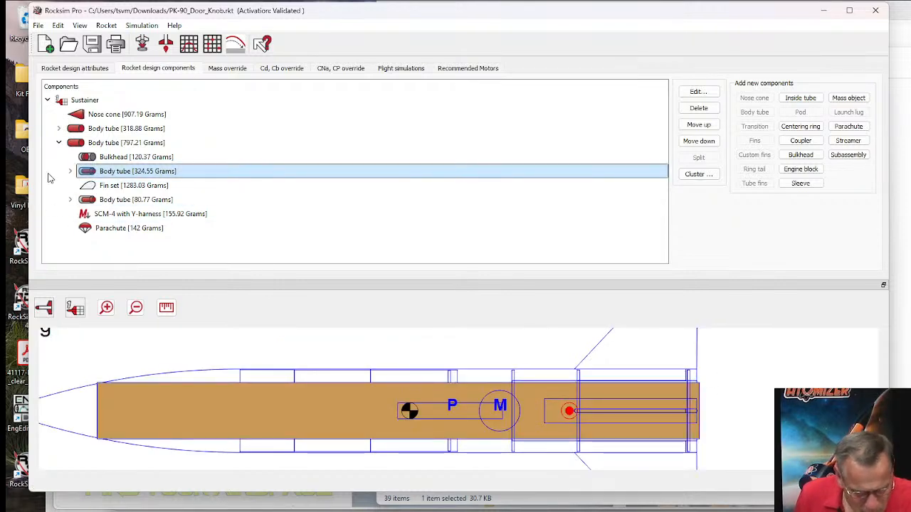
pyautogui.click(70, 170)
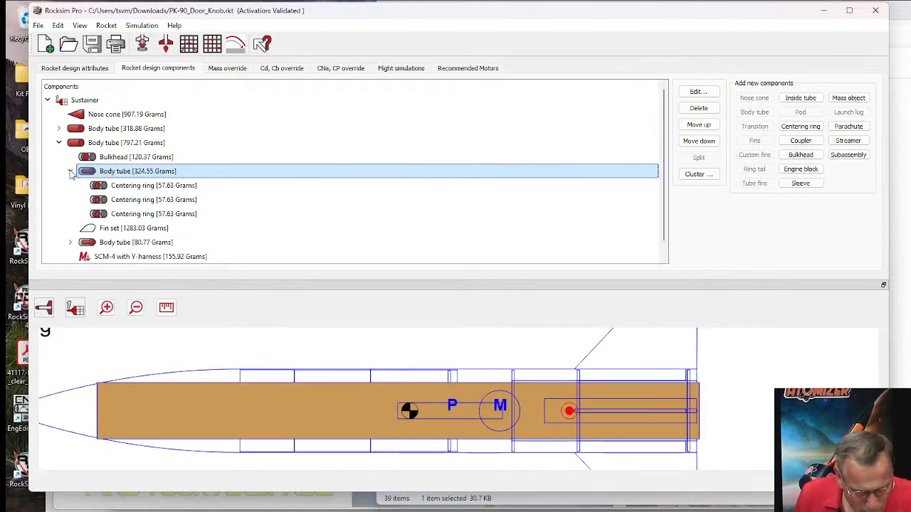
pyautogui.click(152, 188)
pyautogui.click(150, 200)
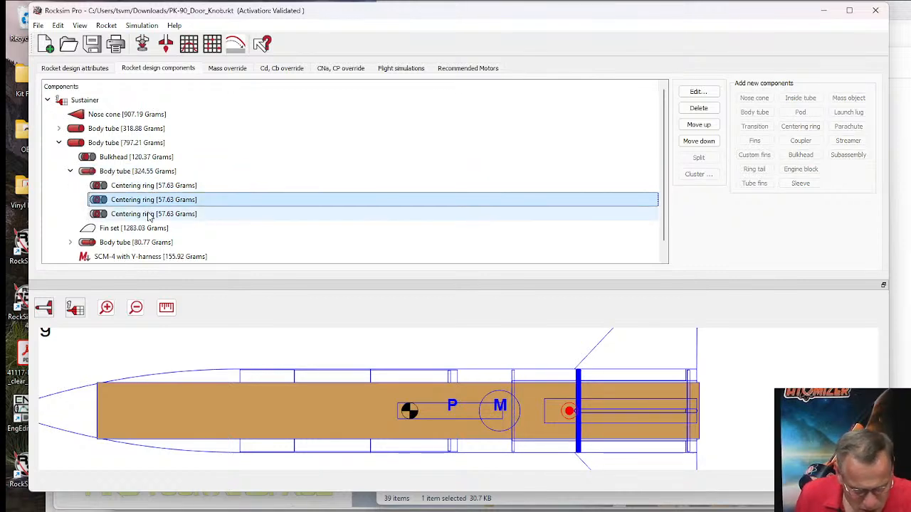
pyautogui.click(149, 215)
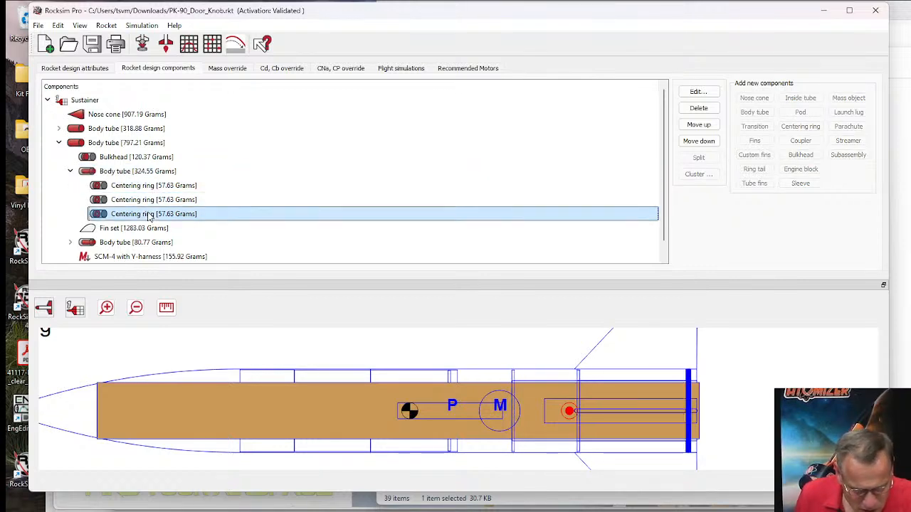
pyautogui.click(94, 174)
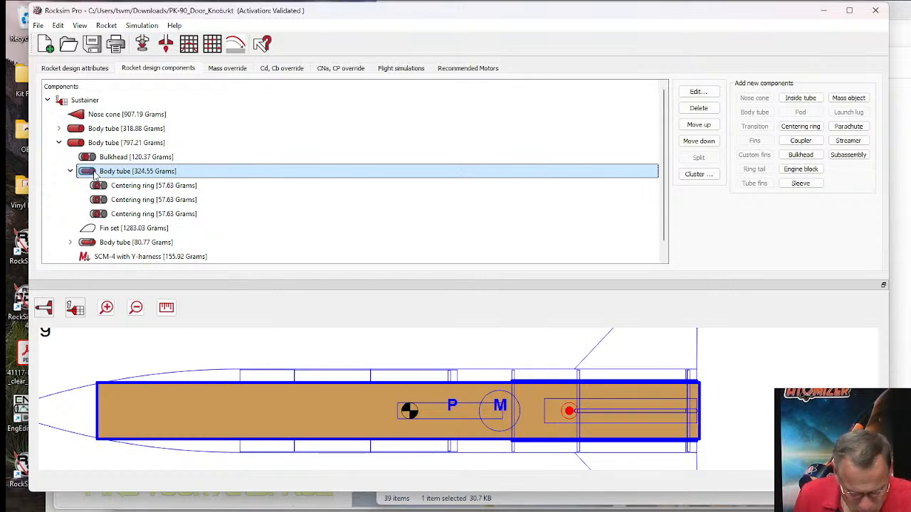
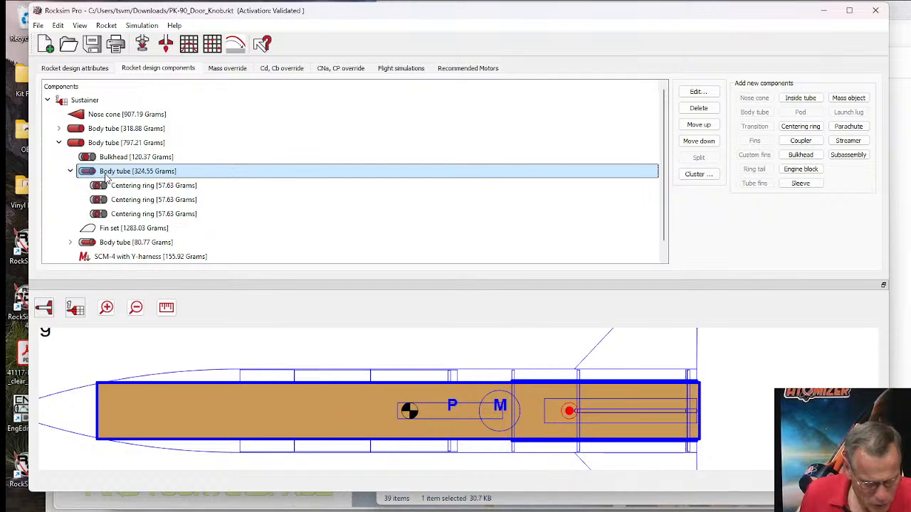
# Turn off the motor mount setting on the inner body tube with the 5.54 inch outer diameter and save it.
pyautogui.doubleClick(105, 174)
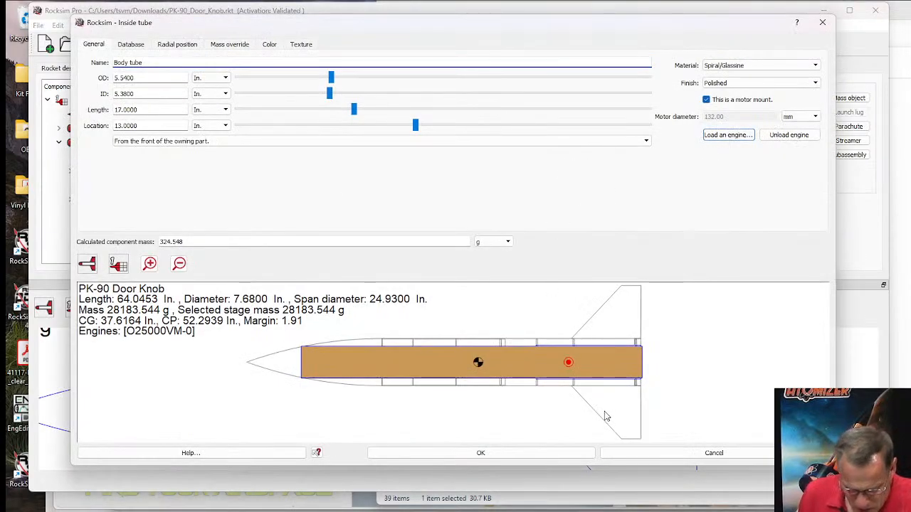
pyautogui.click(713, 102)
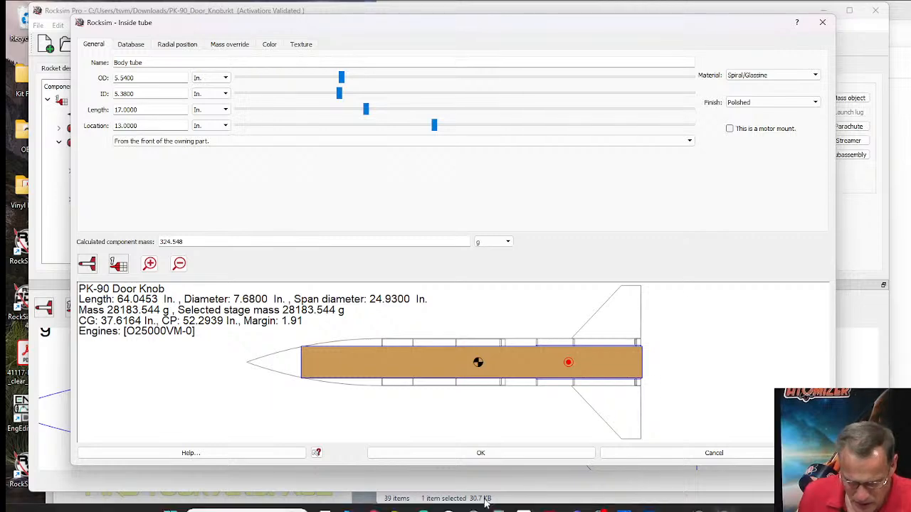
pyautogui.click(455, 454)
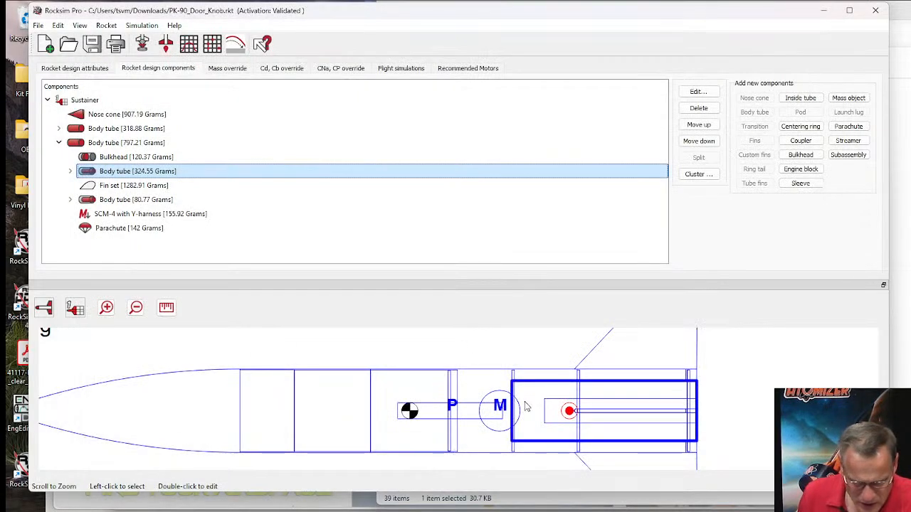
# Make the narrow inner body tube with the 2.26 inch outer diameter a motor mount and save the change.
pyautogui.click(651, 403)
pyautogui.click(119, 202)
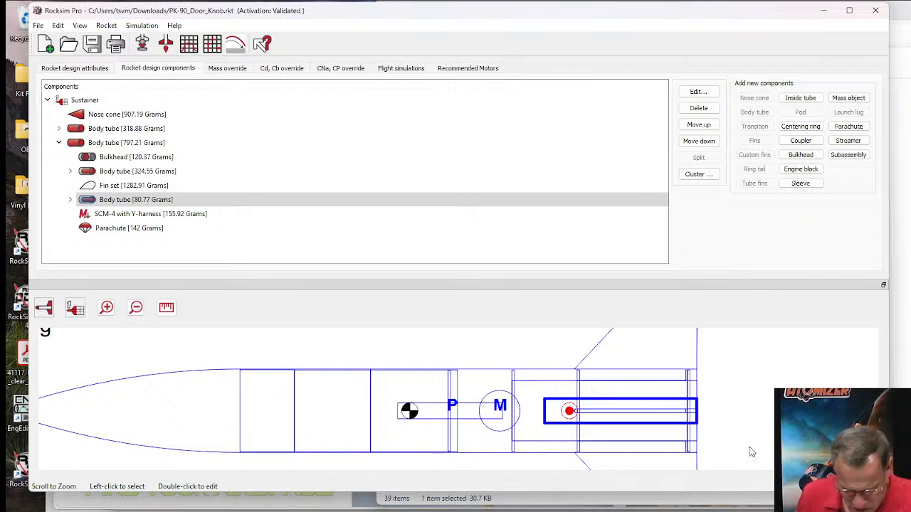
pyautogui.click(119, 204)
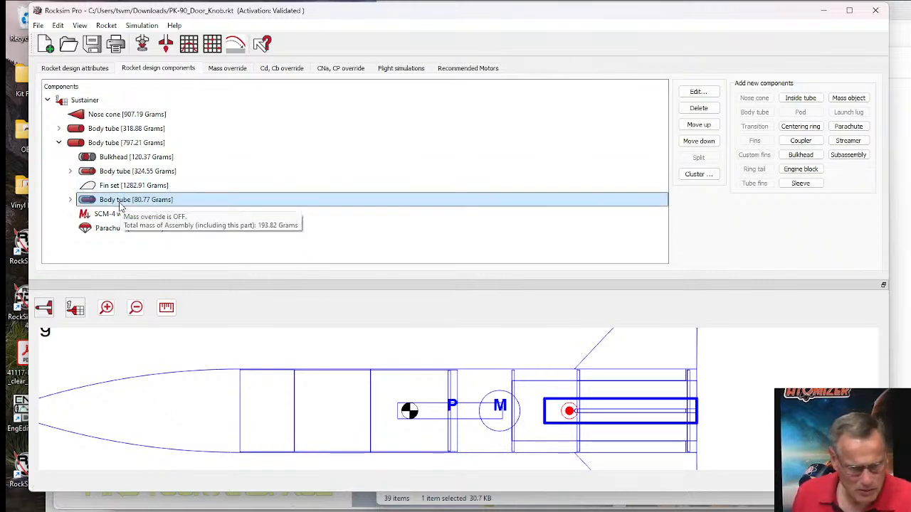
pyautogui.doubleClick(121, 200)
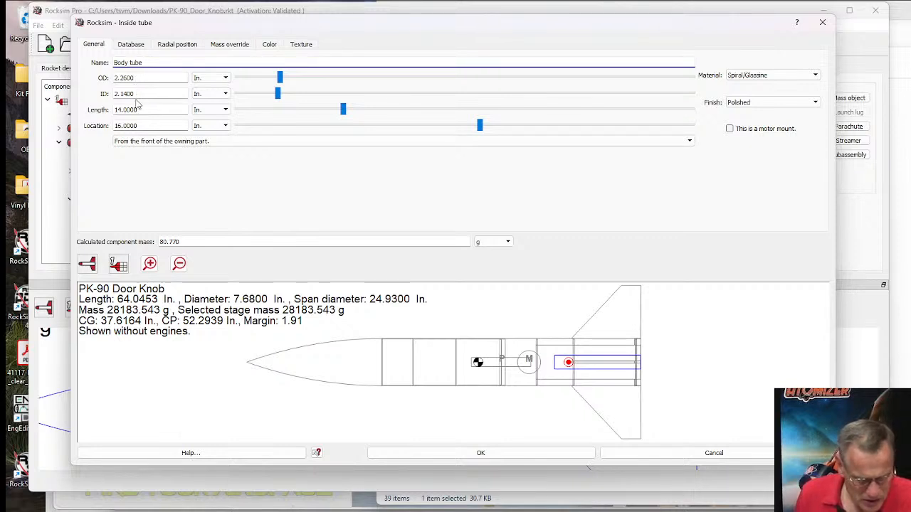
pyautogui.click(729, 128)
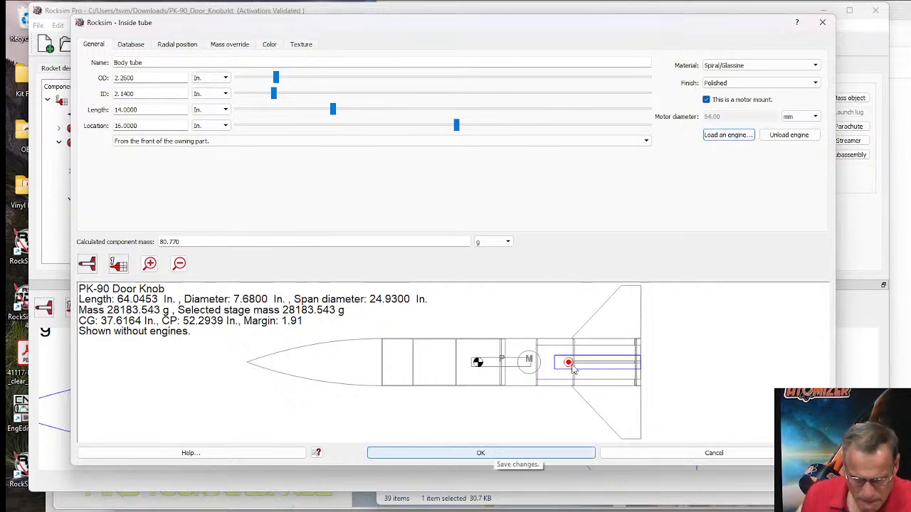
pyautogui.click(533, 454)
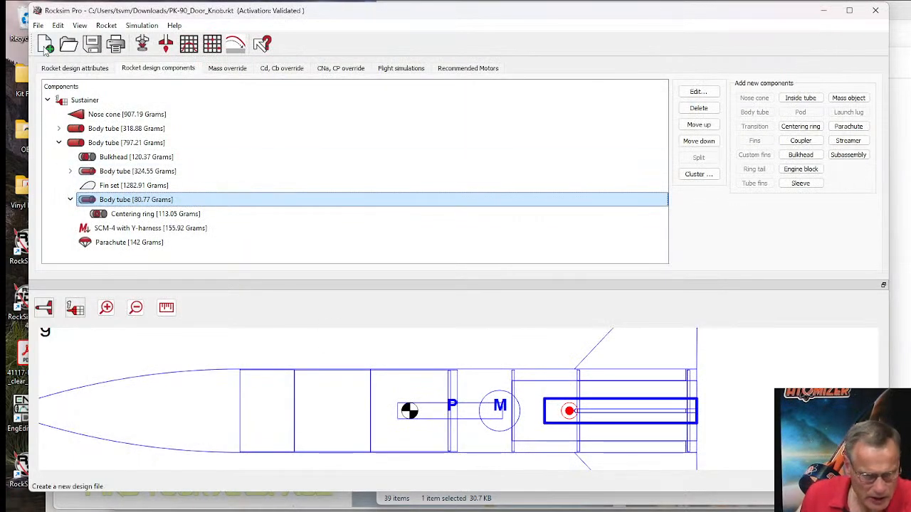
# Load the Aerotech J415W engine into the 54 mm motor mount with a 0.25 inch overhang and check its fit in the side view.
pyautogui.click(142, 45)
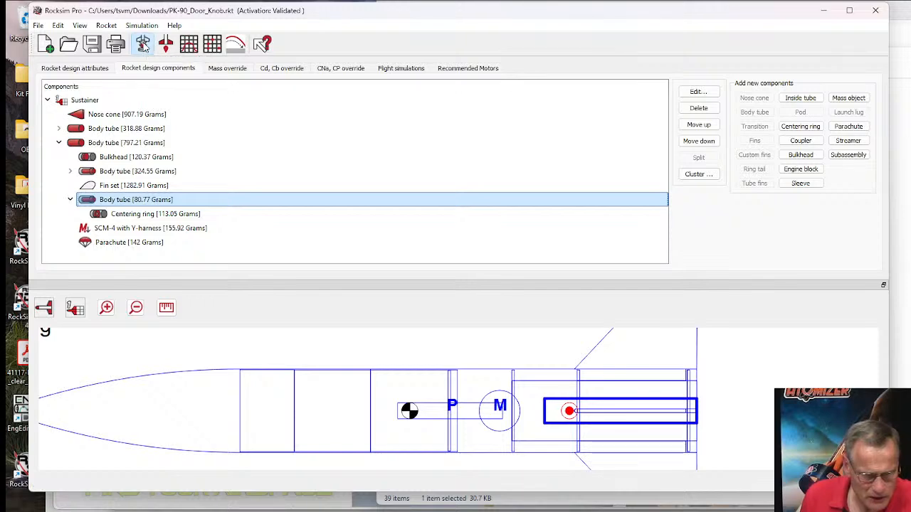
pyautogui.click(211, 402)
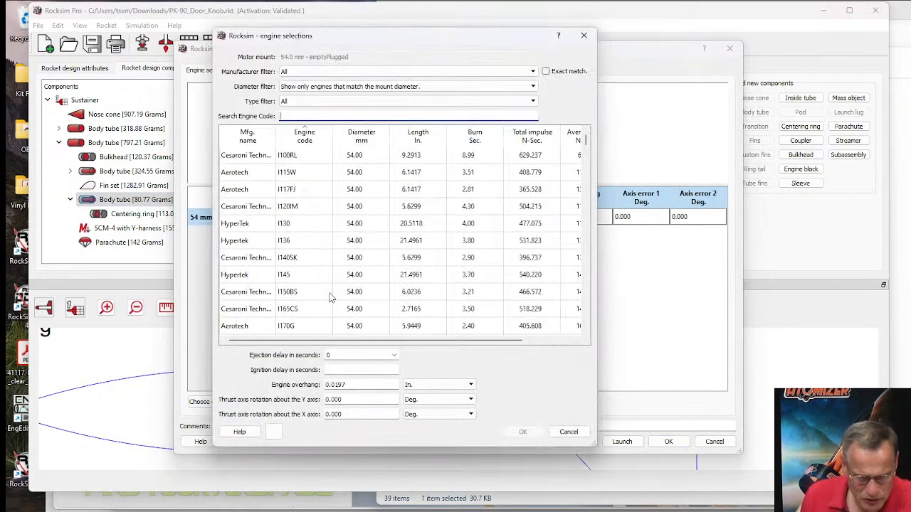
pyautogui.moveTo(585, 143); pyautogui.dragTo(582, 205)
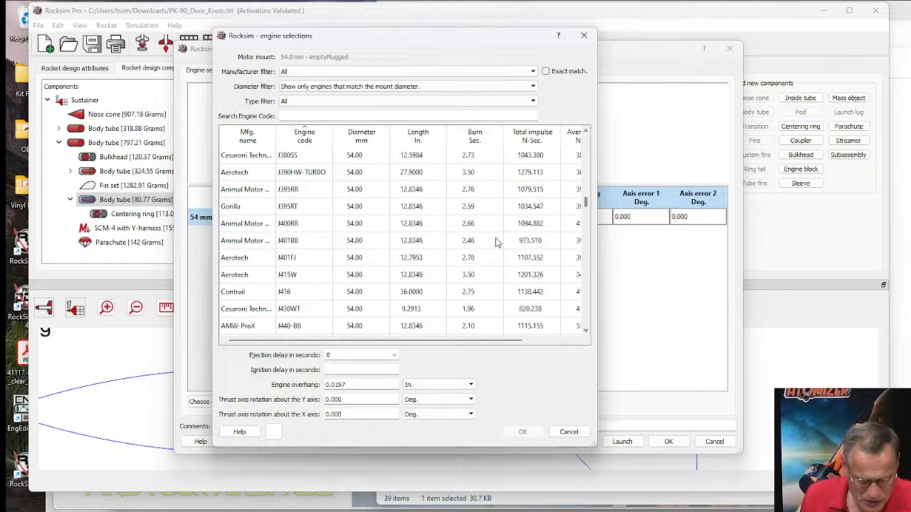
pyautogui.click(293, 276)
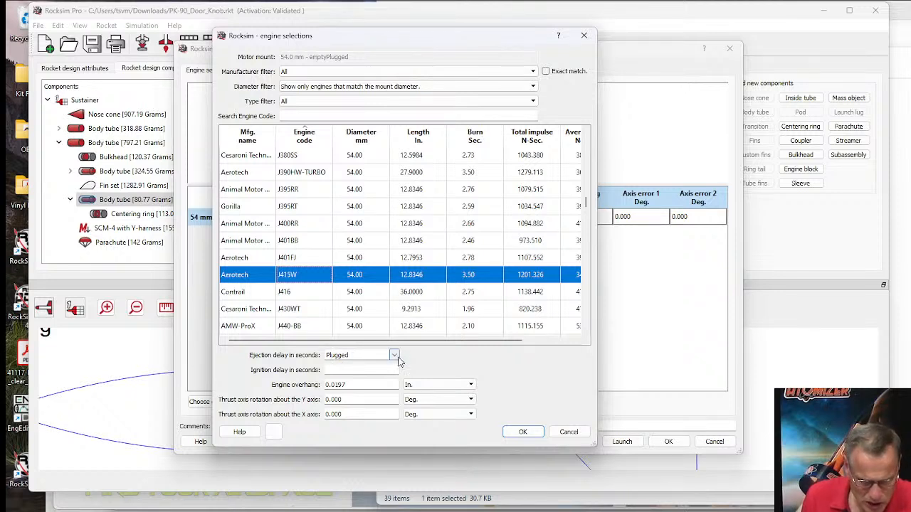
pyautogui.doubleClick(331, 385)
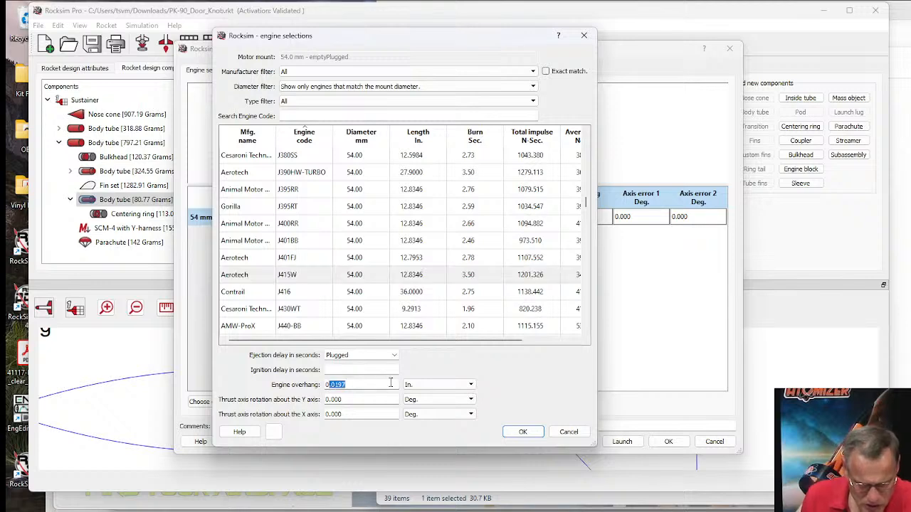
pyautogui.write('0.25')
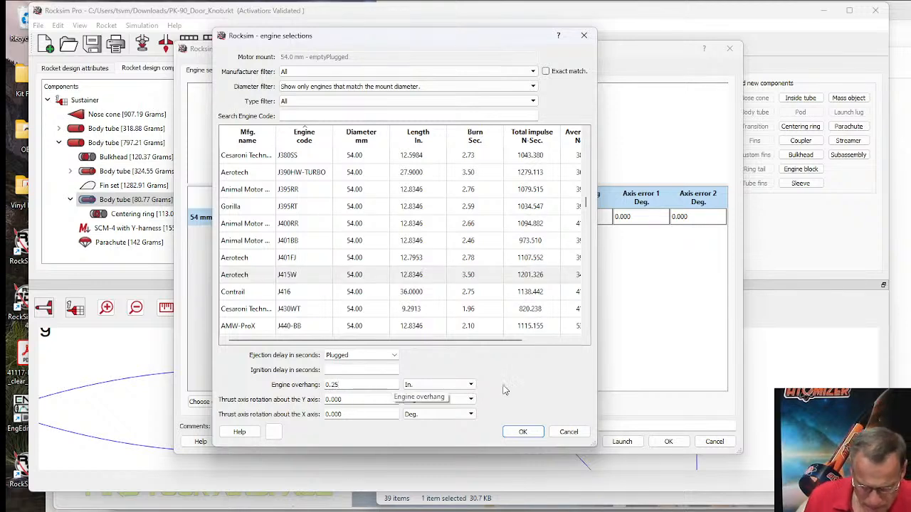
pyautogui.click(522, 432)
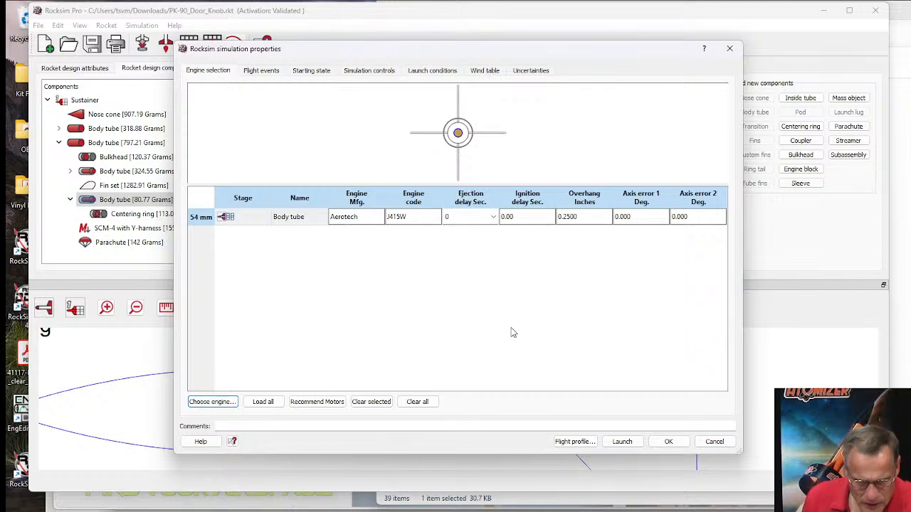
pyautogui.moveTo(676, 56); pyautogui.dragTo(419, 56)
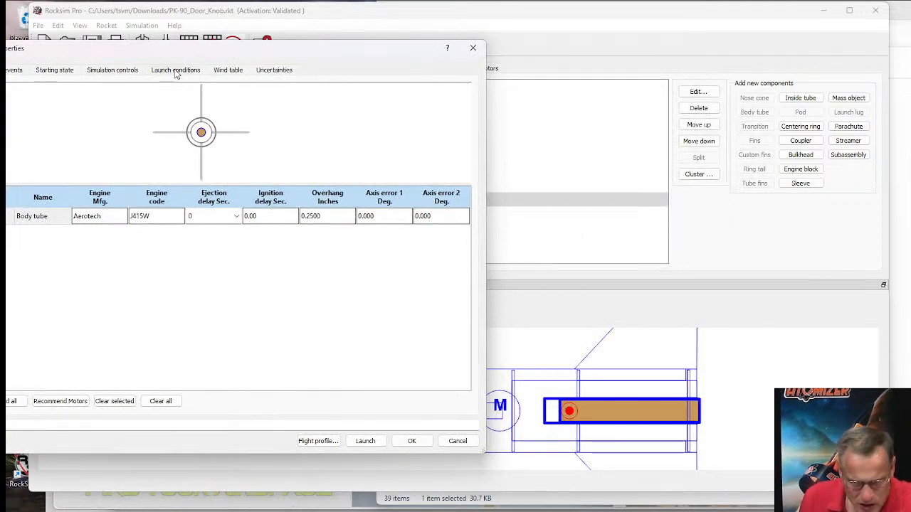
pyautogui.moveTo(178, 54); pyautogui.dragTo(440, 40)
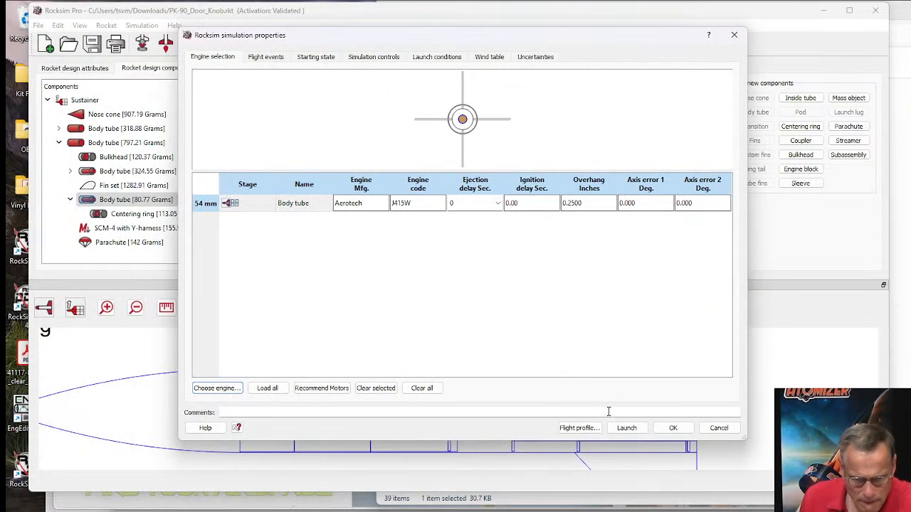
# Set the parachute's deployment event to Apogee.
pyautogui.click(260, 57)
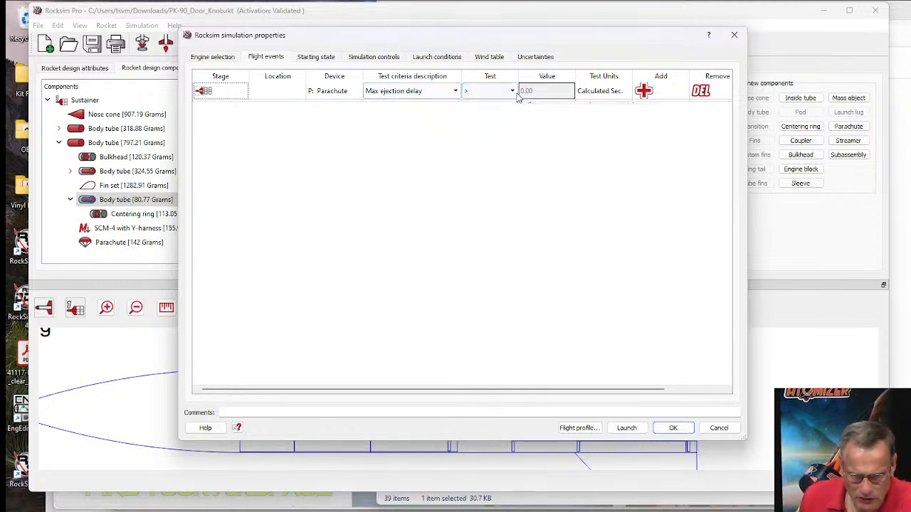
pyautogui.click(455, 91)
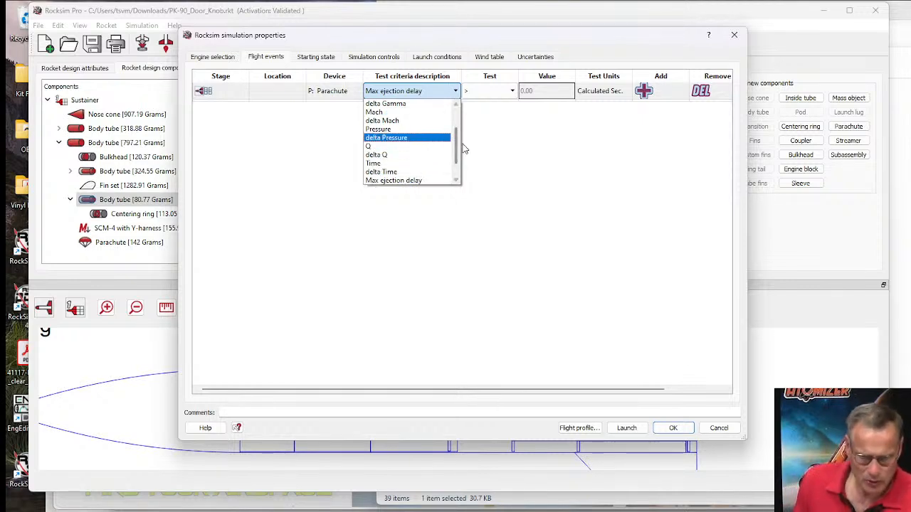
pyautogui.scroll(2, 461, 156)
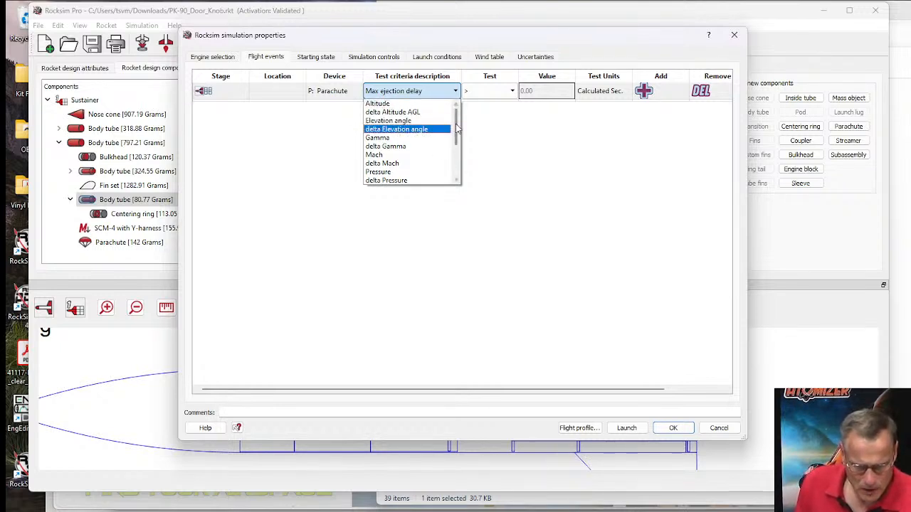
pyautogui.scroll(-2, 458, 142)
pyautogui.scroll(-1, 458, 150)
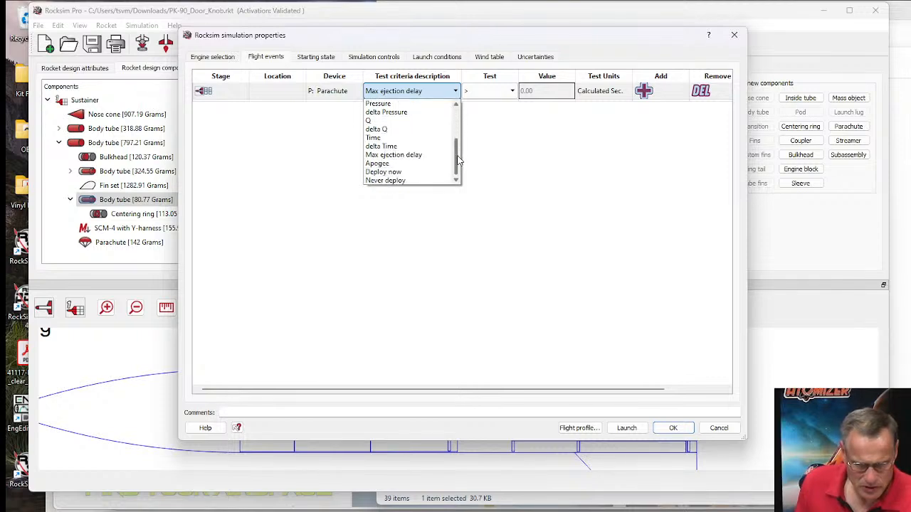
pyautogui.click(377, 163)
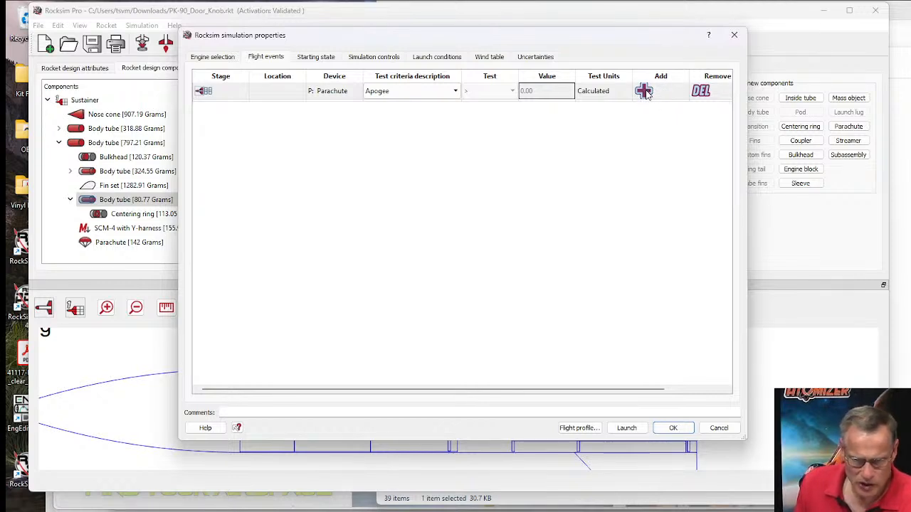
# Add a second parachute deployment event that triggers when the altitude is below (<) 800 feet.
pyautogui.click(644, 91)
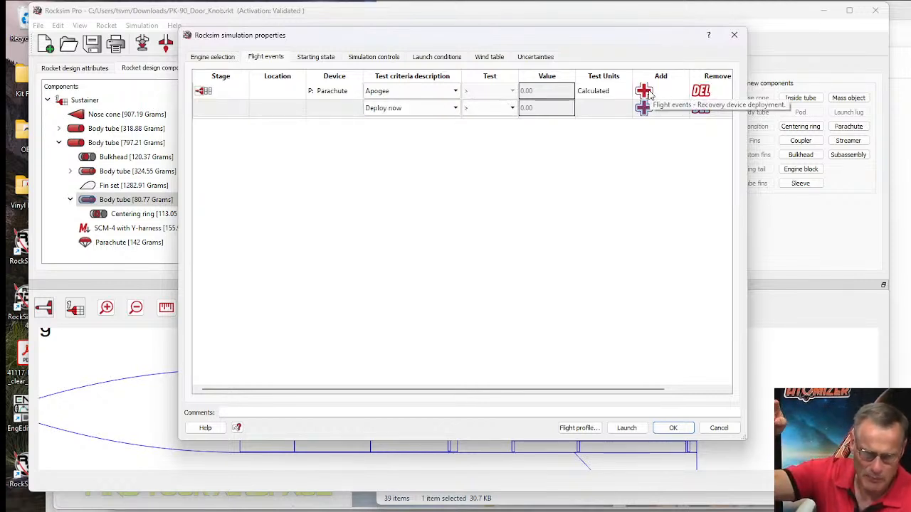
pyautogui.click(412, 107)
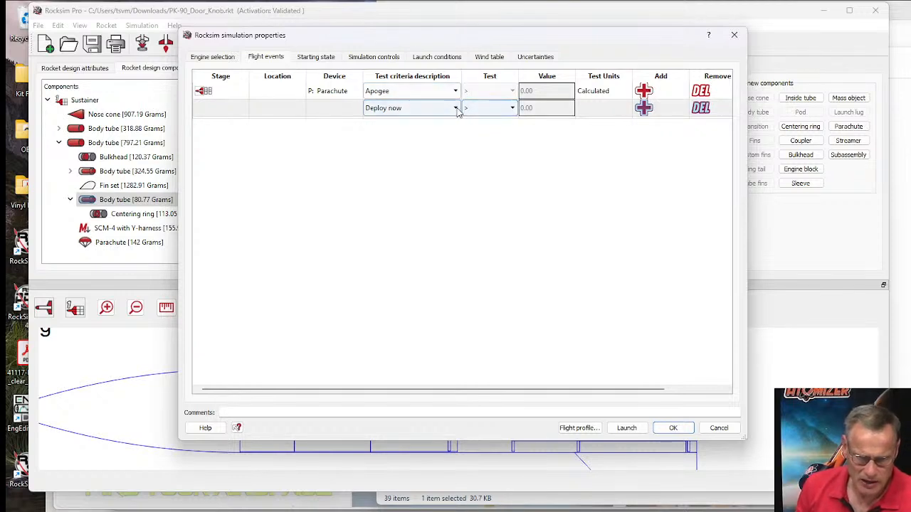
pyautogui.click(455, 107)
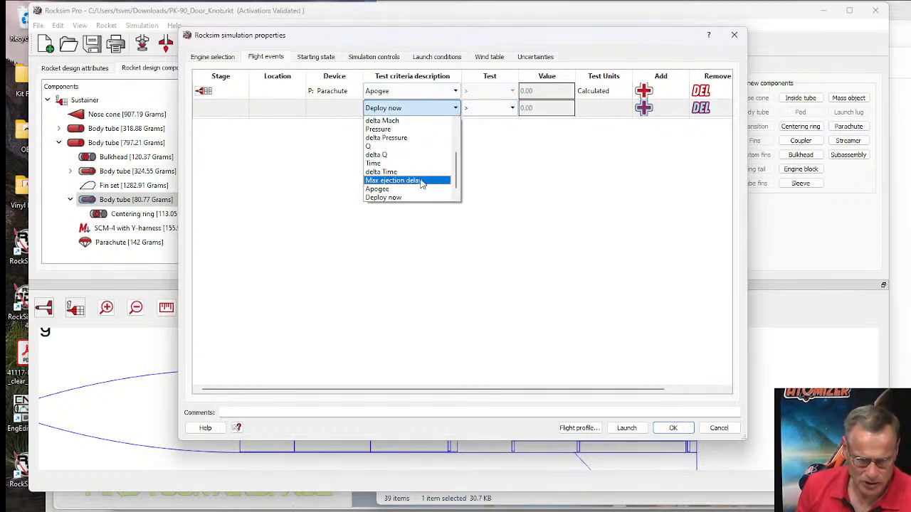
pyautogui.scroll(5, 417, 190)
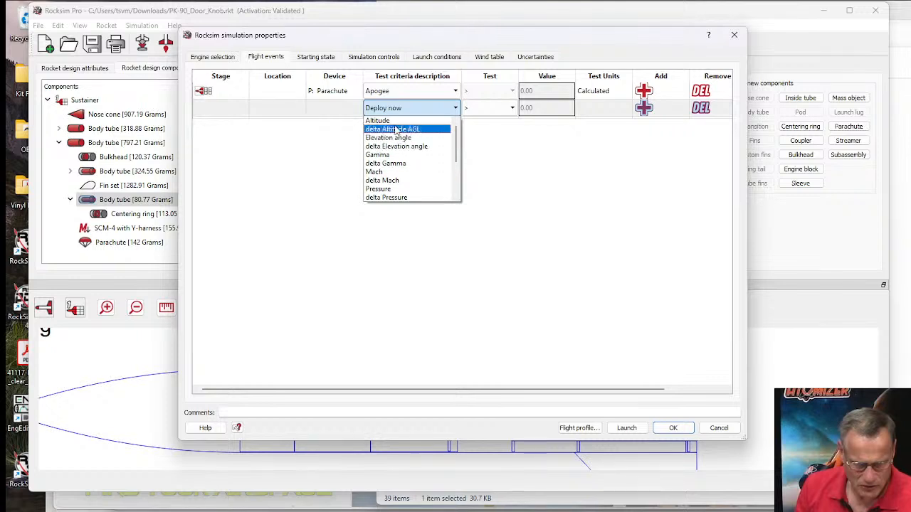
pyautogui.click(392, 120)
pyautogui.click(533, 108)
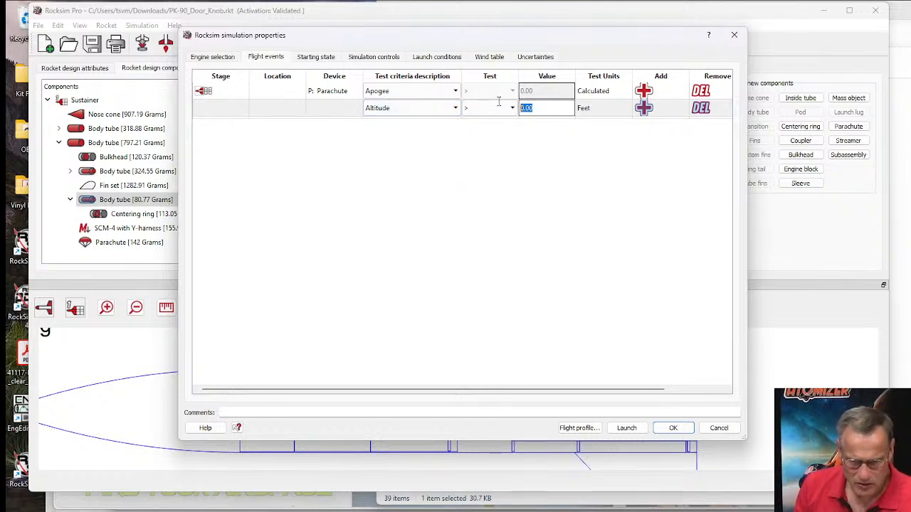
pyautogui.write('80')
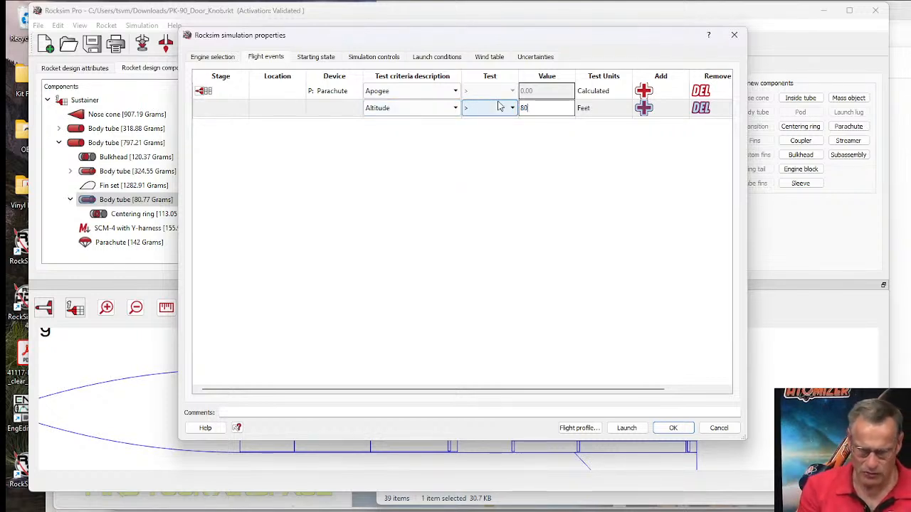
pyautogui.write('0')
pyautogui.click(512, 108)
pyautogui.click(470, 129)
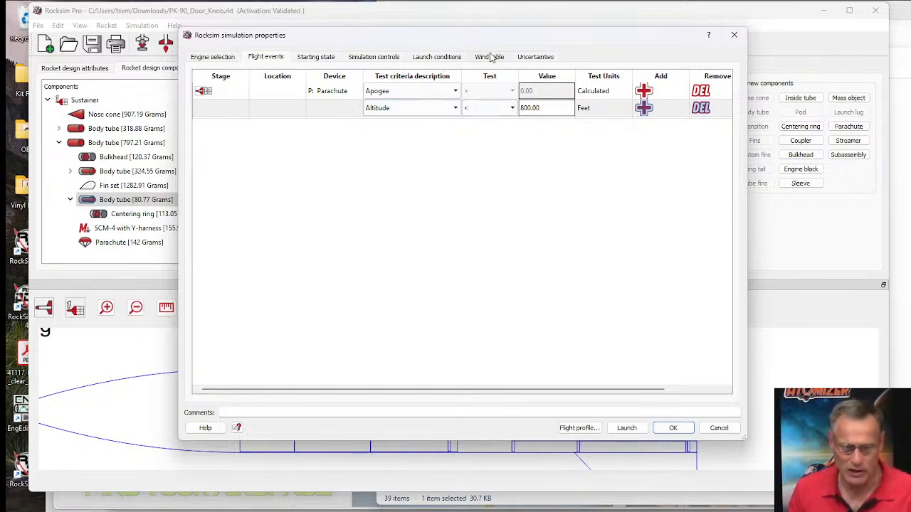
# Set the launch guide length to 8.0 ft and switch its unit to inches.
pyautogui.click(326, 60)
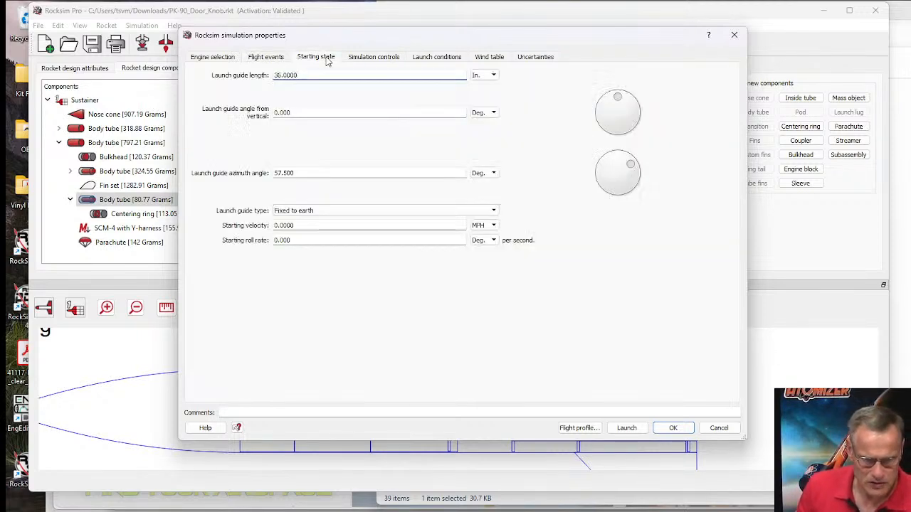
pyautogui.moveTo(299, 78); pyautogui.dragTo(271, 75)
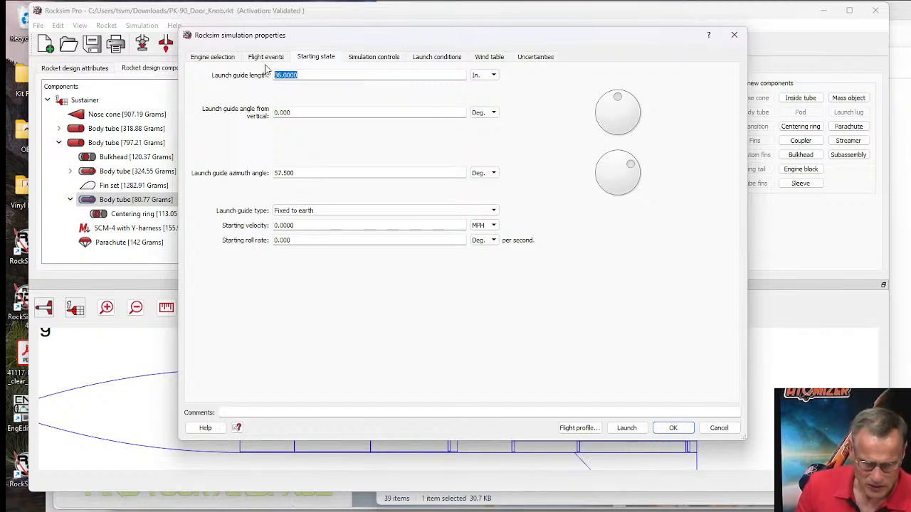
pyautogui.write('96')
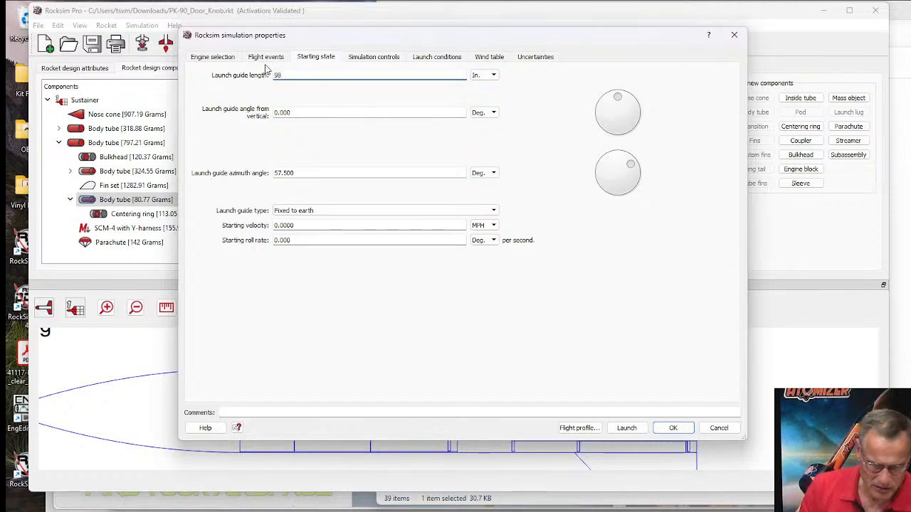
pyautogui.click(483, 75)
pyautogui.click(476, 99)
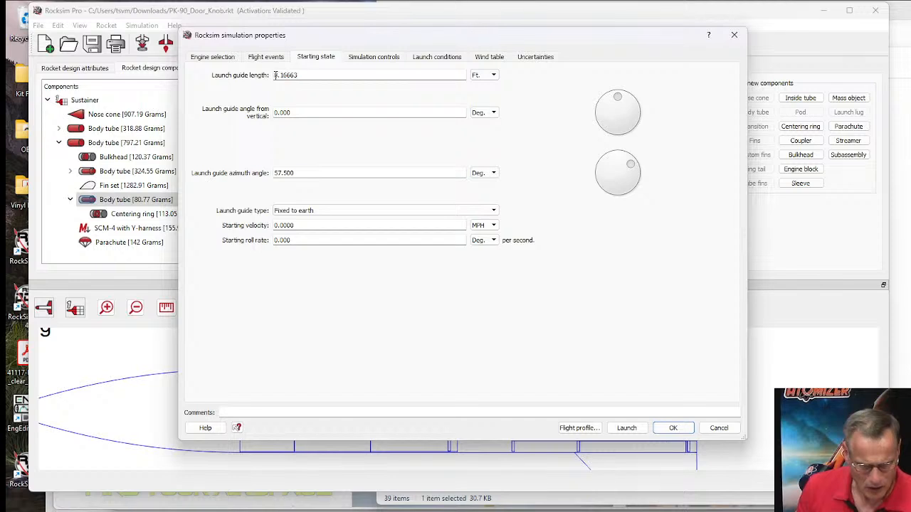
pyautogui.moveTo(278, 75); pyautogui.dragTo(311, 127)
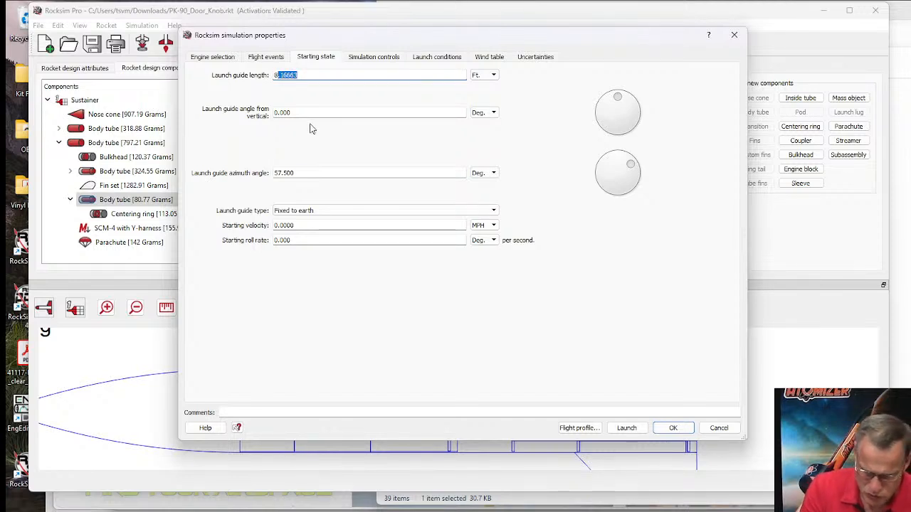
pyautogui.write('8.0')
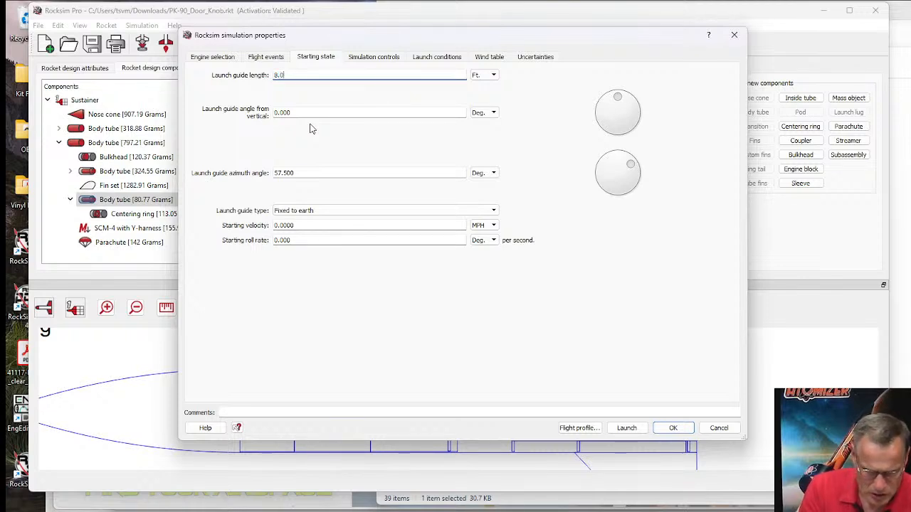
pyautogui.click(487, 76)
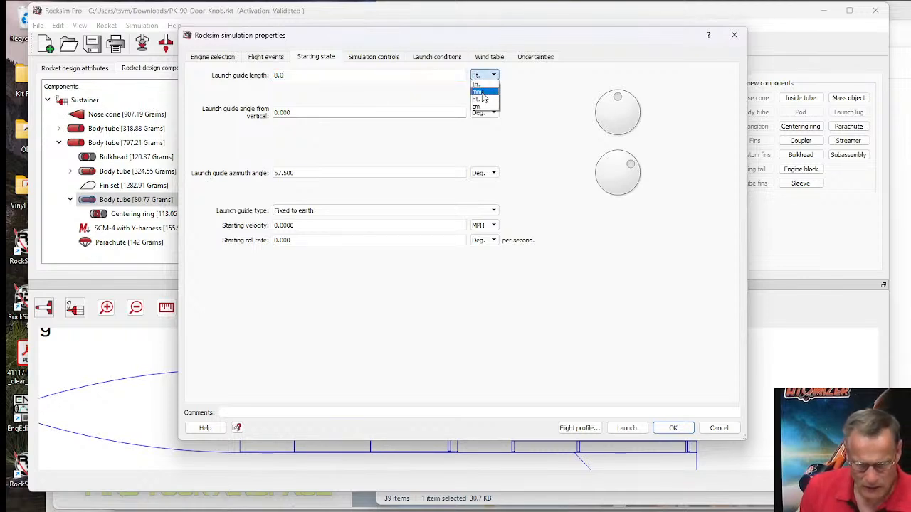
pyautogui.click(481, 91)
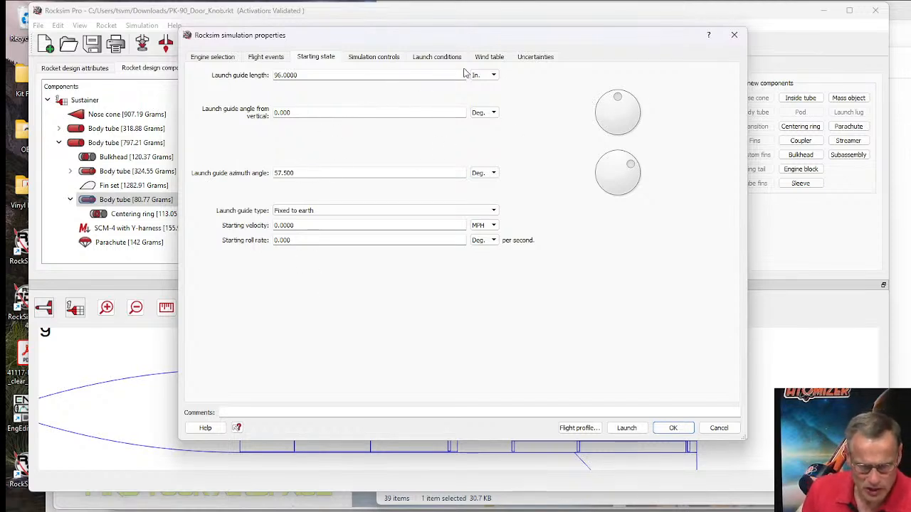
# Check the wind table, run the J415W simulation with its flight profile, and play the 3D flight animation.
pyautogui.click(497, 59)
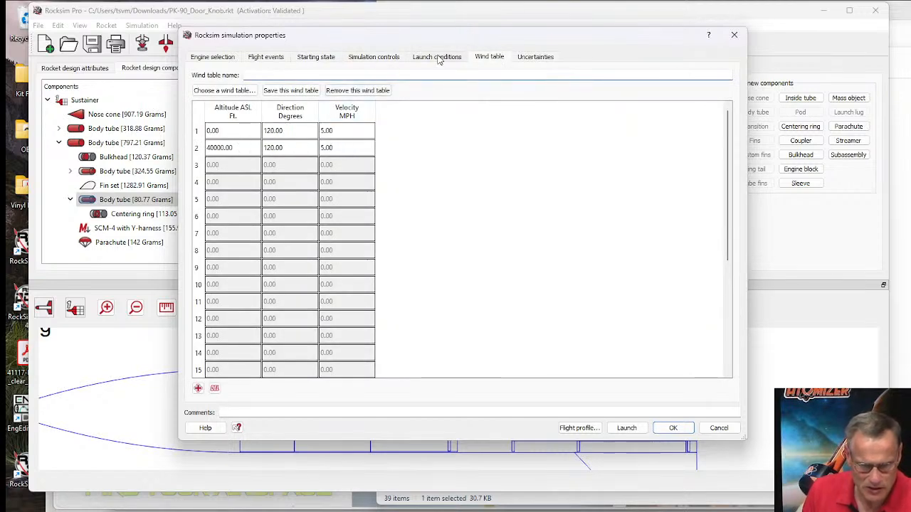
pyautogui.click(588, 428)
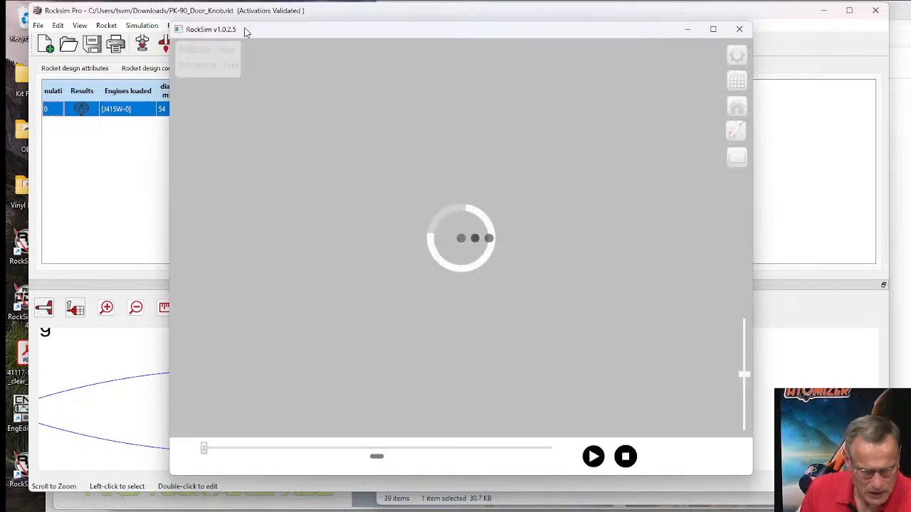
pyautogui.moveTo(246, 32); pyautogui.dragTo(267, 139)
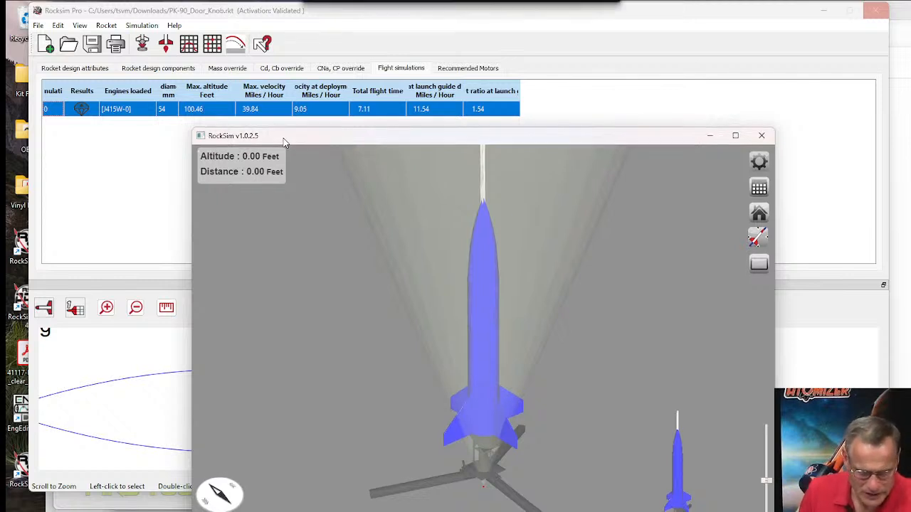
pyautogui.moveTo(284, 143); pyautogui.dragTo(285, 138)
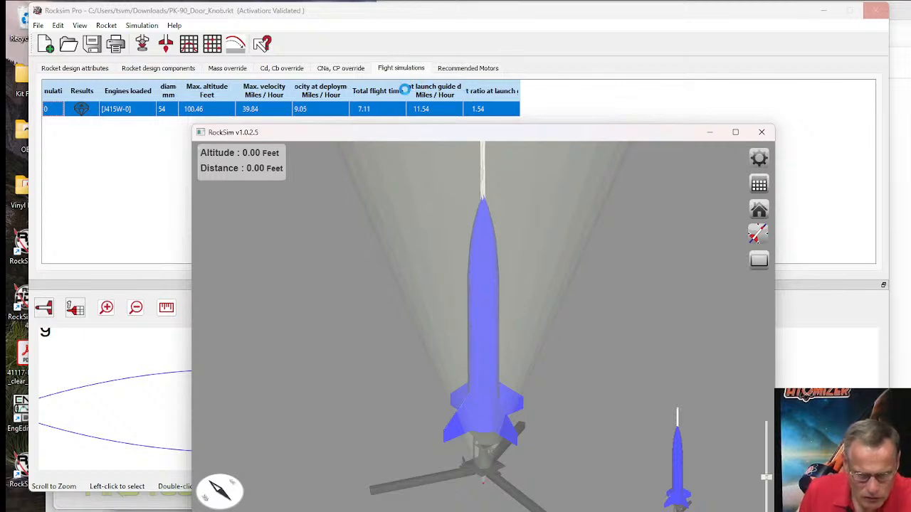
pyautogui.moveTo(422, 137); pyautogui.dragTo(371, 28)
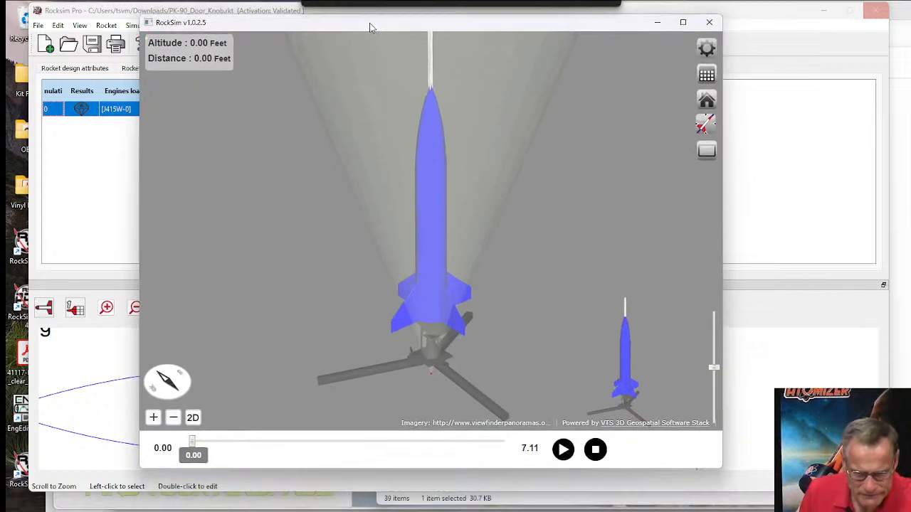
pyautogui.click(564, 449)
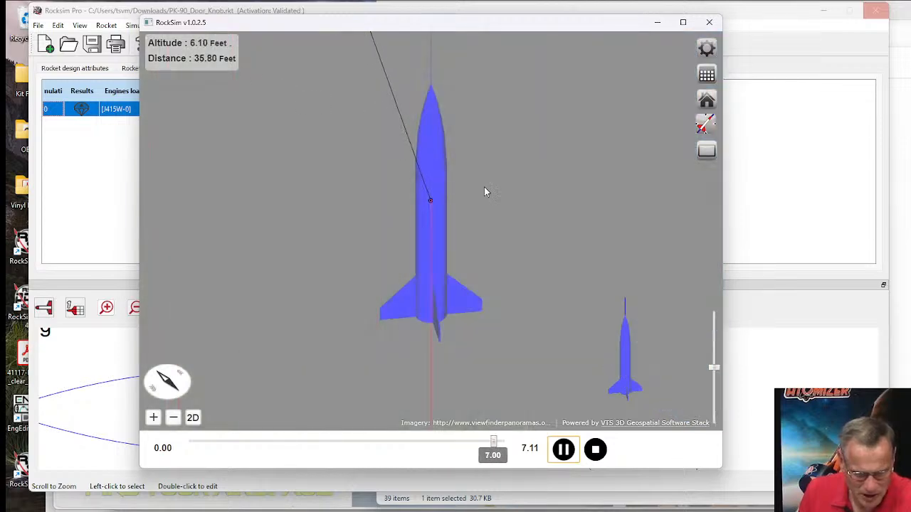
# Stop and close the 3D flight animation, and check the whole rocket's mass and stability margin in the design view.
pyautogui.click(596, 453)
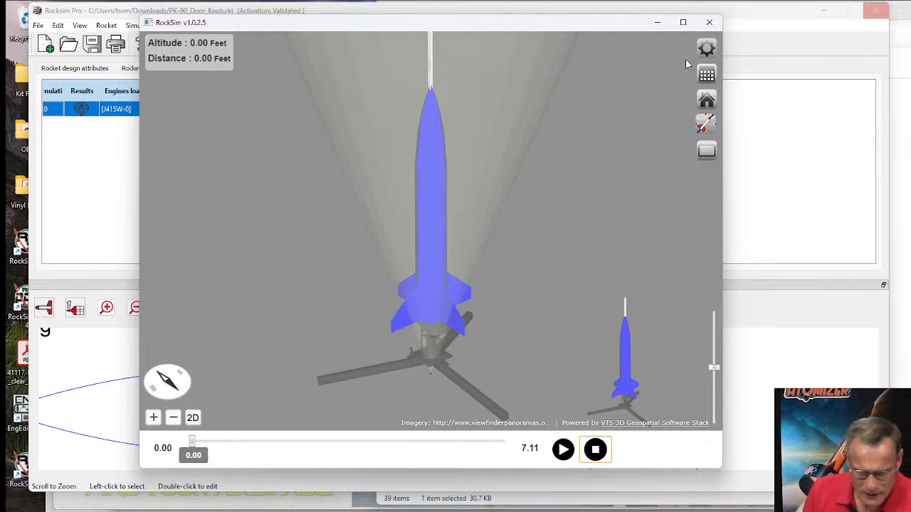
pyautogui.click(710, 22)
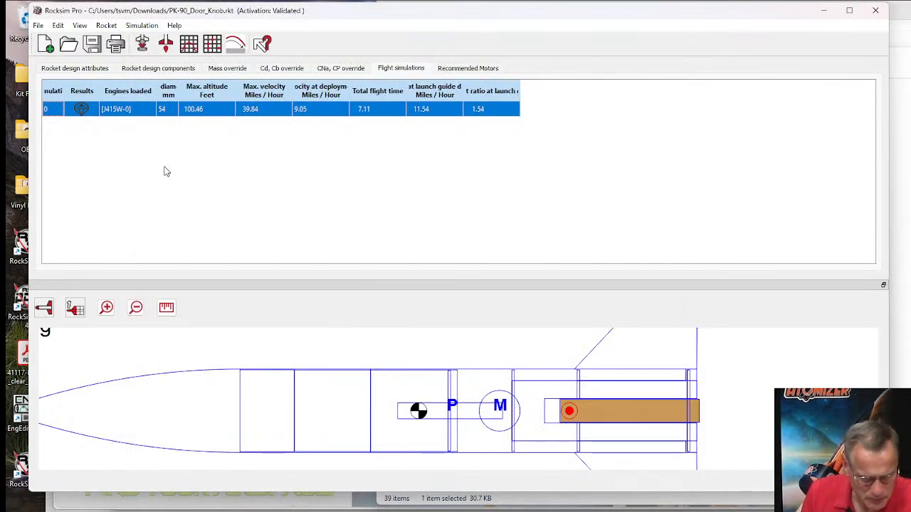
pyautogui.scroll(-2, 411, 355)
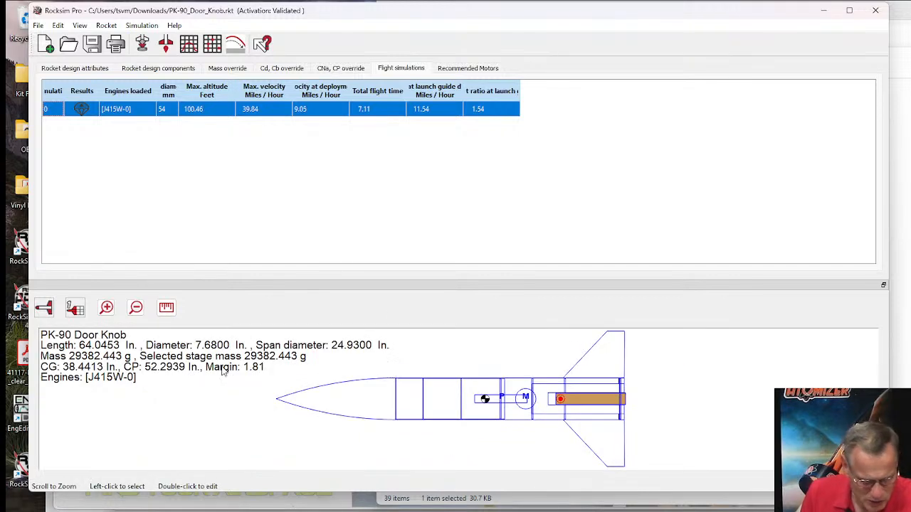
pyautogui.click(84, 365)
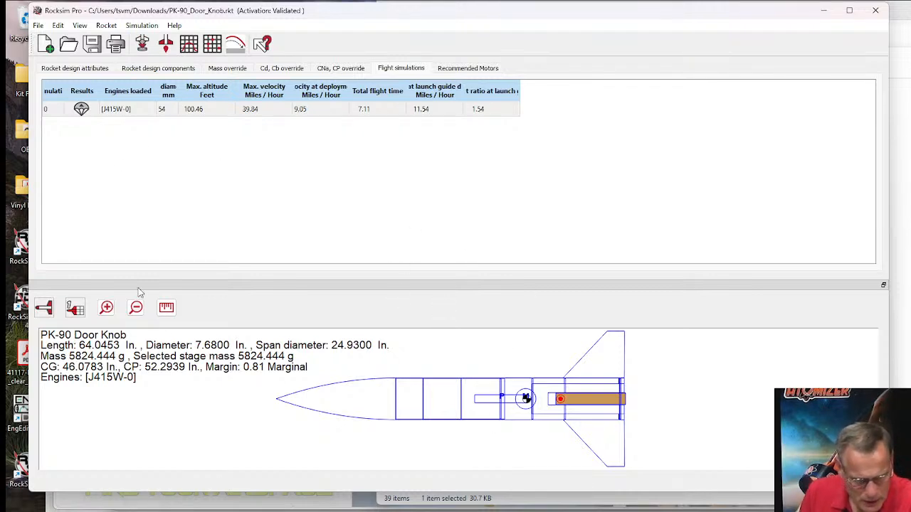
# Review the fin set's general properties and expand the forward body tube and the motor mount tube to examine their component masses.
pyautogui.click(139, 70)
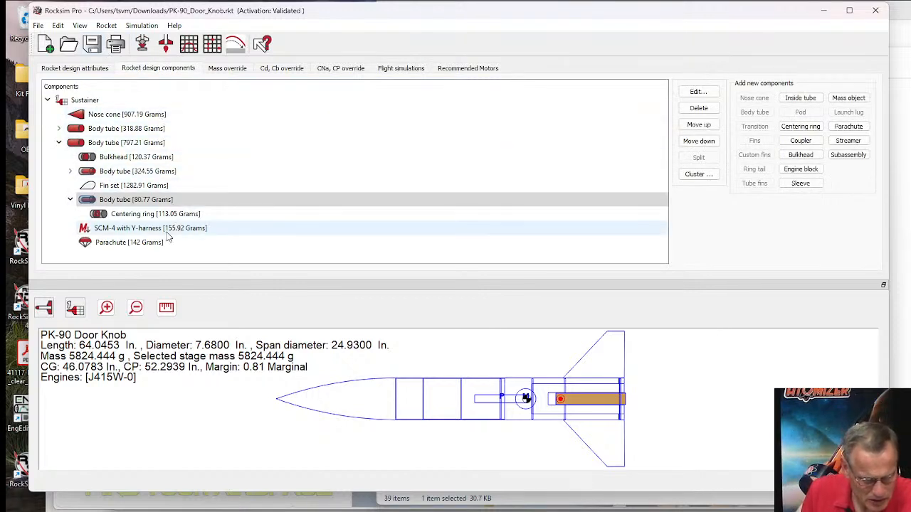
pyautogui.doubleClick(135, 186)
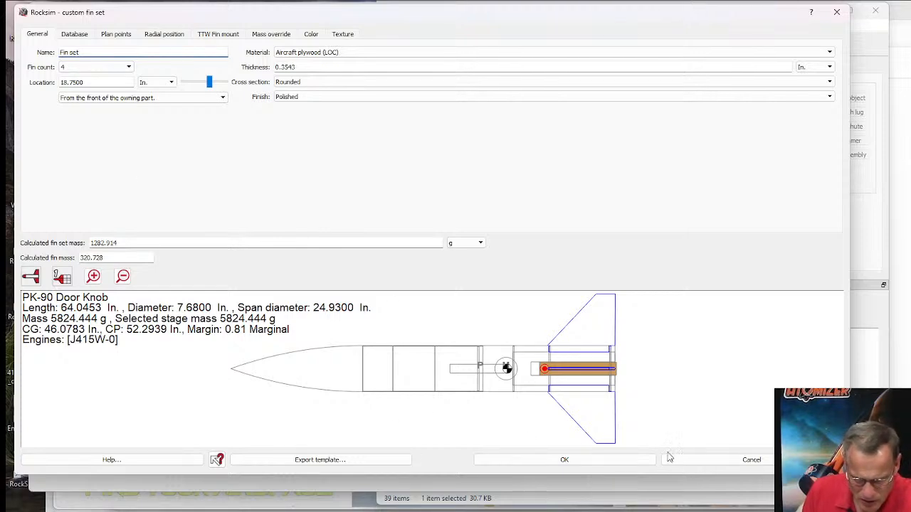
pyautogui.click(634, 463)
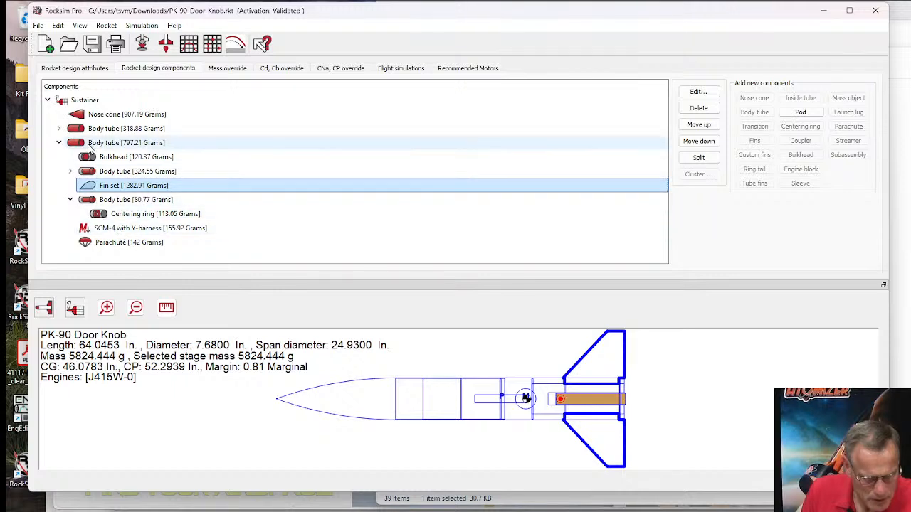
pyautogui.click(58, 129)
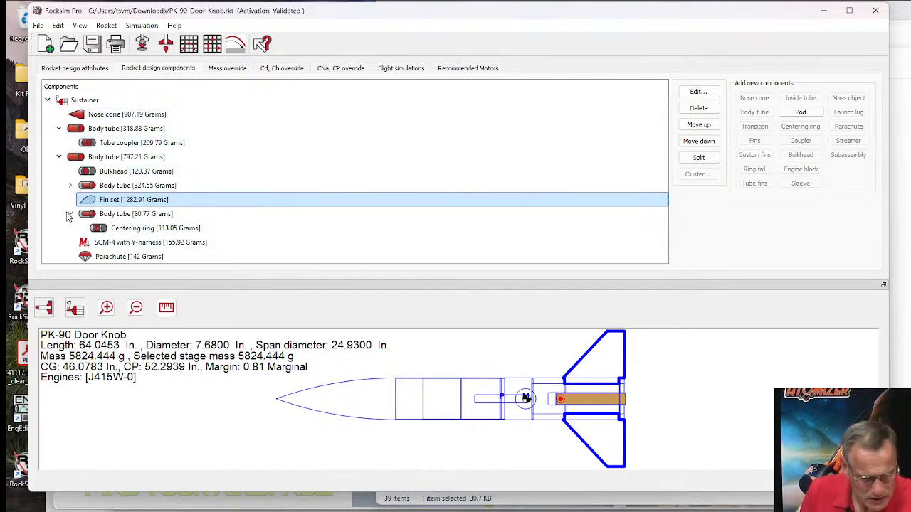
pyautogui.click(70, 185)
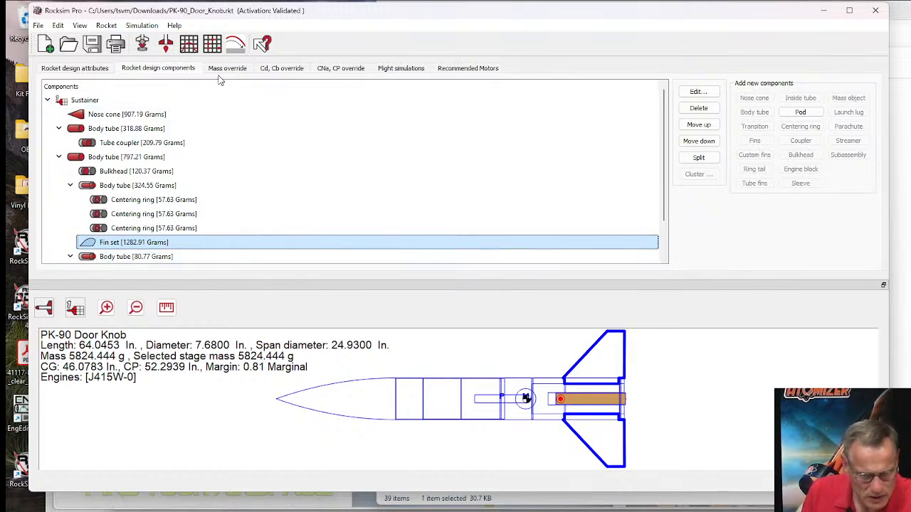
# Prepare a simulation and select the Cesaroni L990BS engine for the 54 mm motor mount.
pyautogui.click(141, 44)
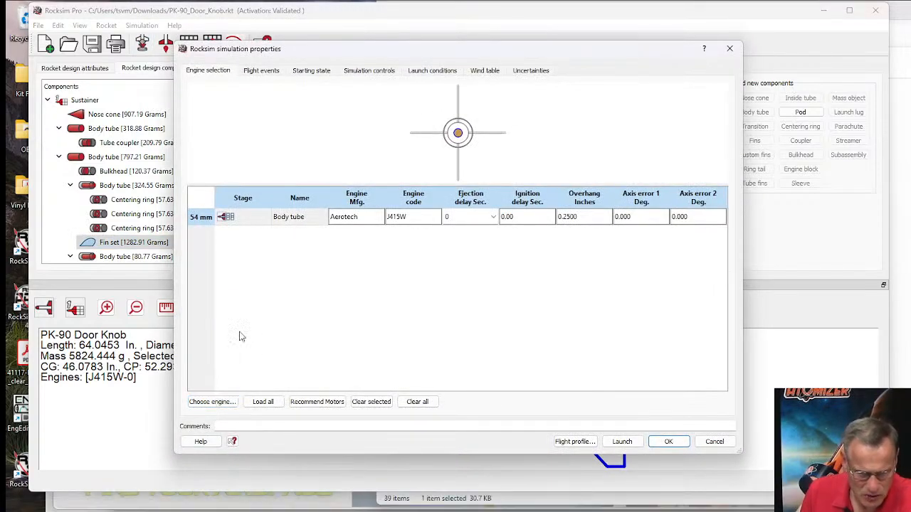
pyautogui.click(213, 402)
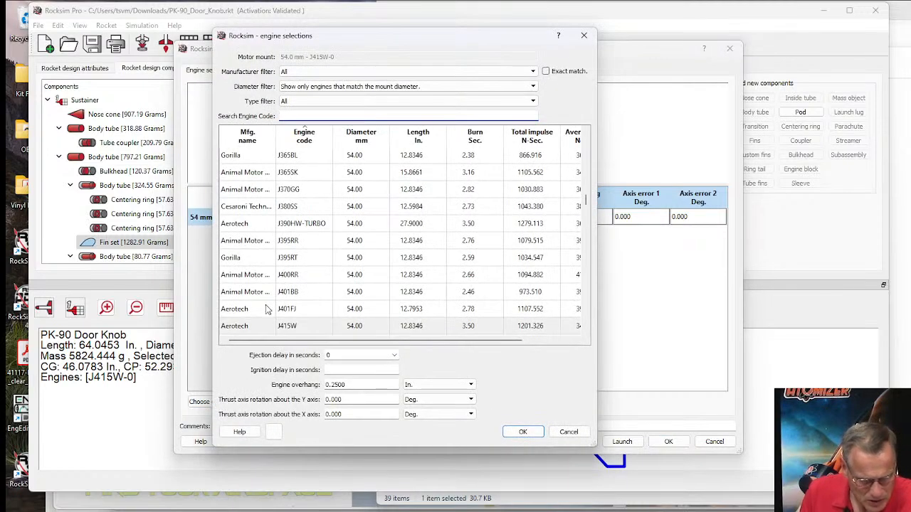
pyautogui.scroll(-6, 321, 281)
pyautogui.scroll(-10, 323, 285)
pyautogui.scroll(-10, 323, 288)
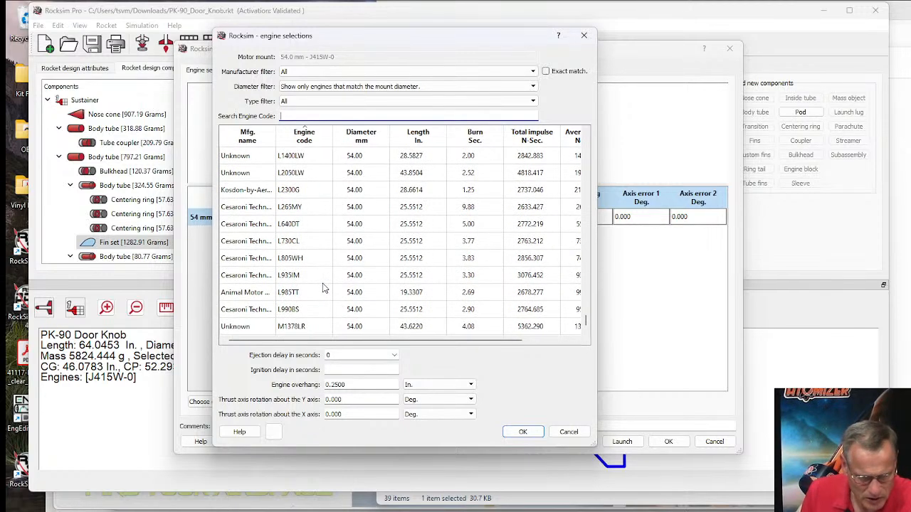
pyautogui.click(291, 312)
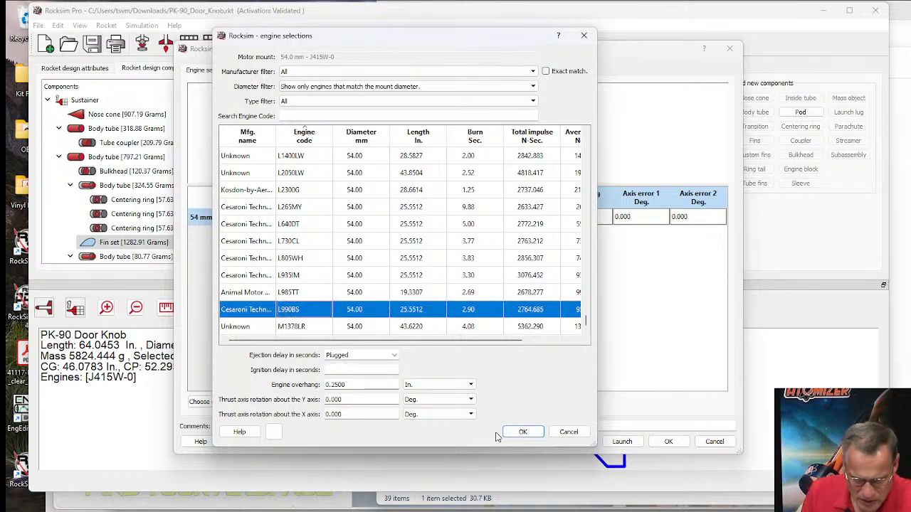
# Load the Cesaroni L990BS engine with a 0.25 in overhang and run its simulation with the flight profile.
pyautogui.click(518, 432)
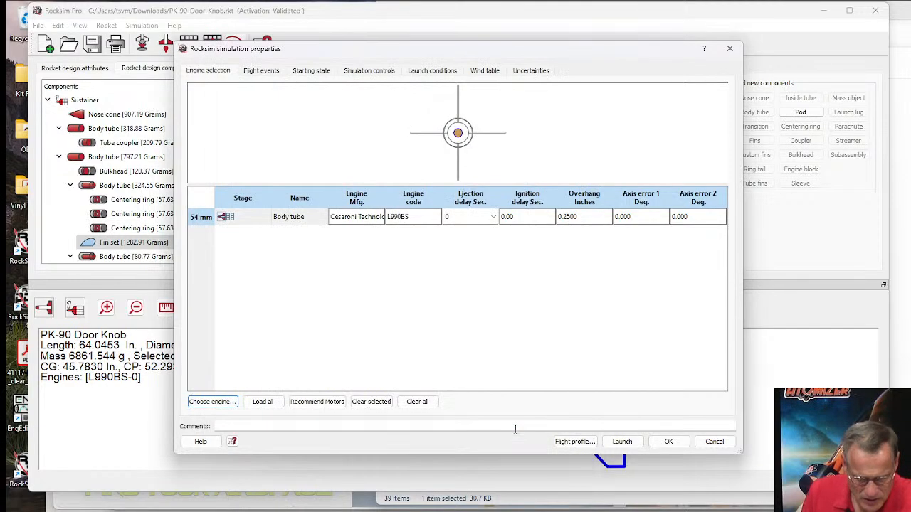
pyautogui.click(574, 441)
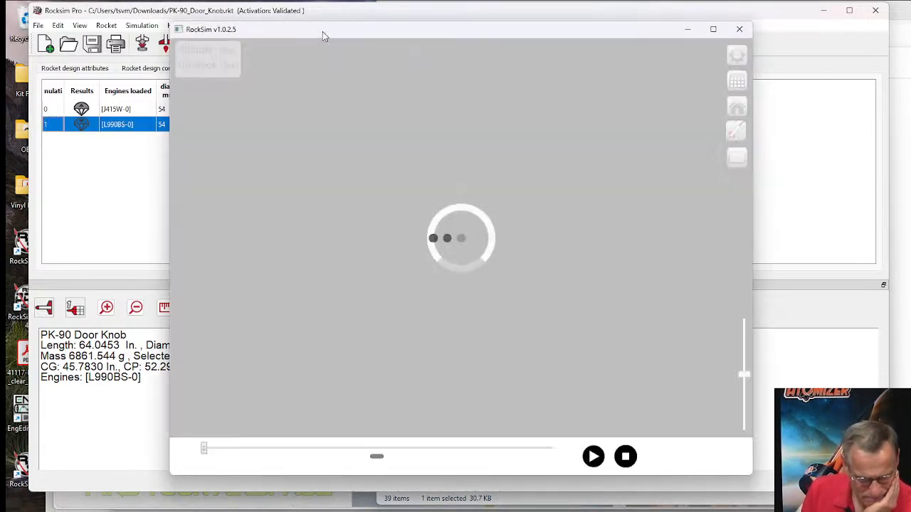
# Play the start of the 3D flight animation for the L990BS simulation, stop it and close the animation window.
pyautogui.moveTo(322, 32); pyautogui.dragTo(386, 35)
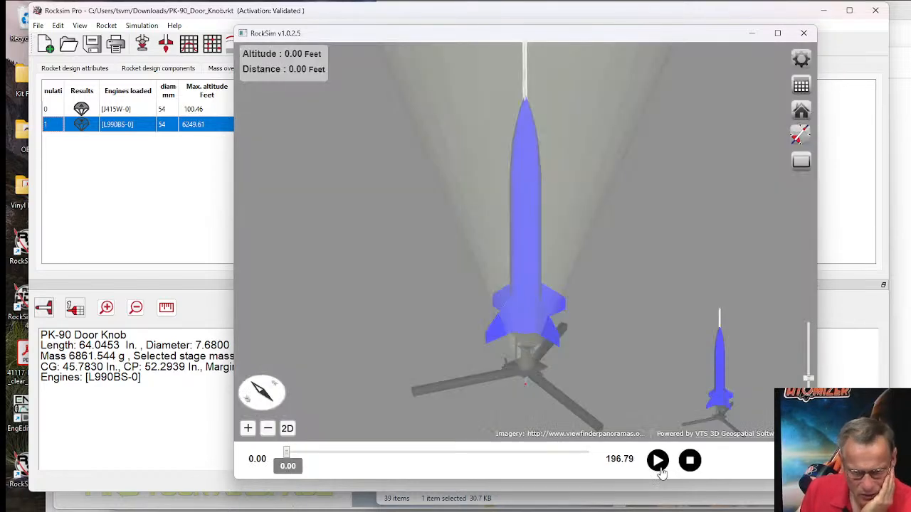
pyautogui.click(661, 468)
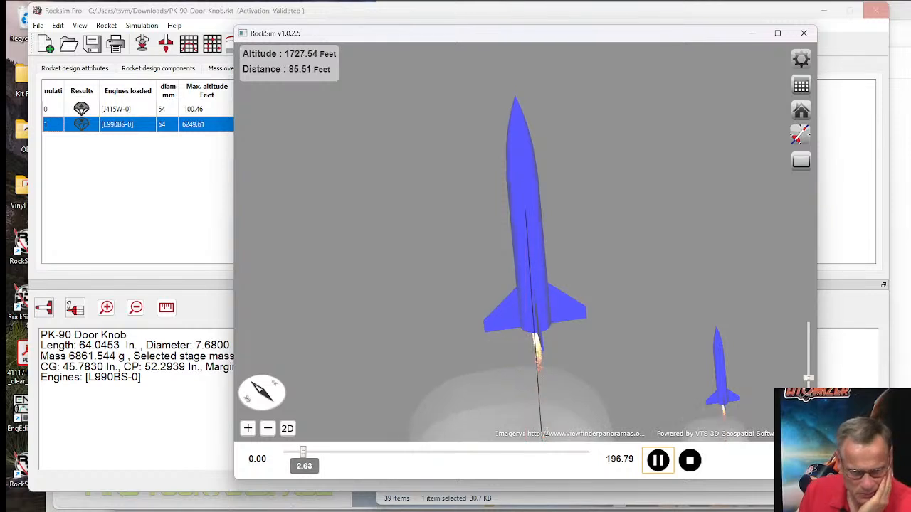
pyautogui.click(680, 460)
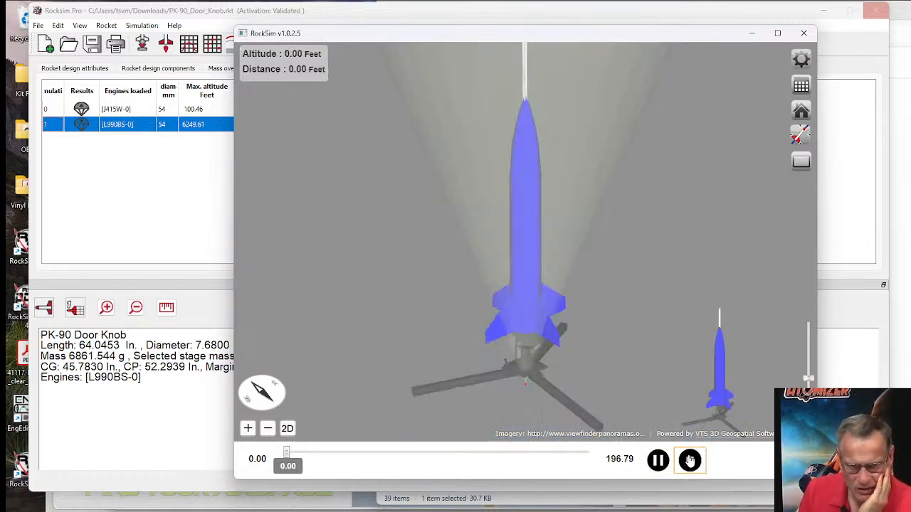
pyautogui.click(803, 33)
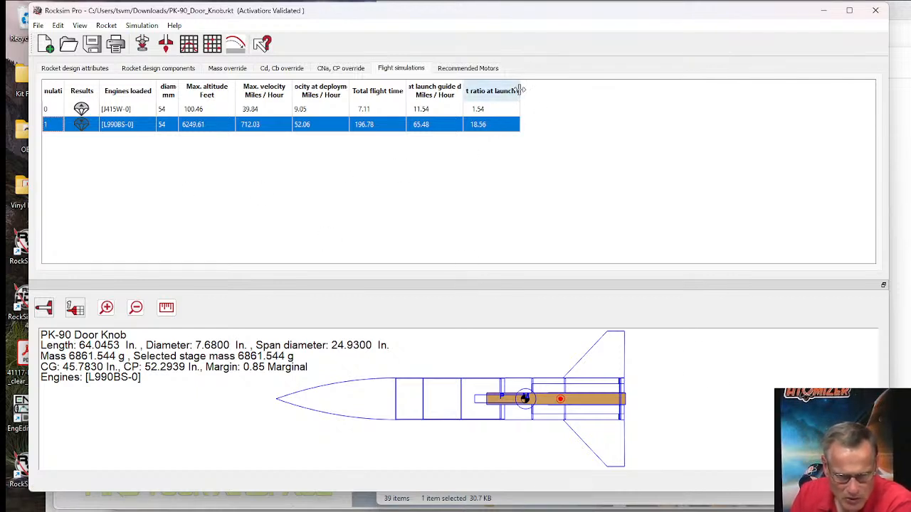
# Widen the launch guide departure columns for thrust to weight ratio and velocity so their full headings are readable.
pyautogui.moveTo(519, 94); pyautogui.dragTo(667, 92)
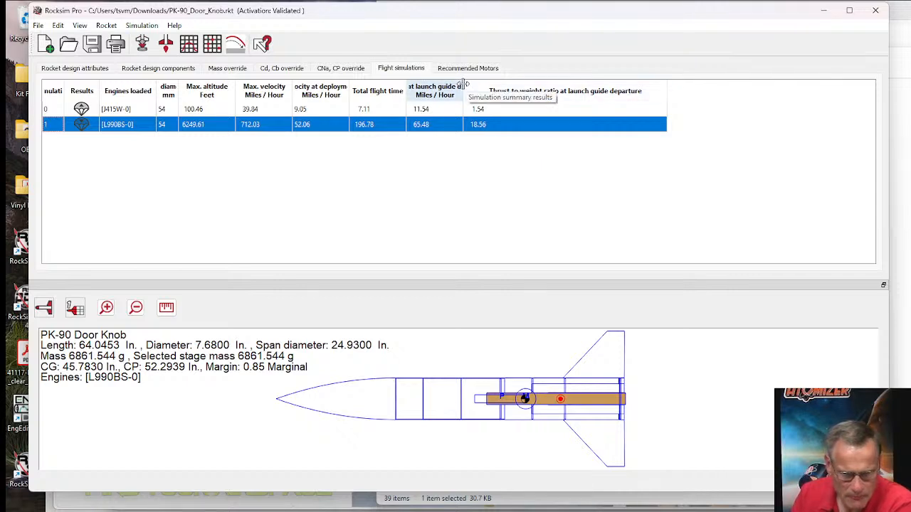
pyautogui.moveTo(463, 100); pyautogui.dragTo(537, 100)
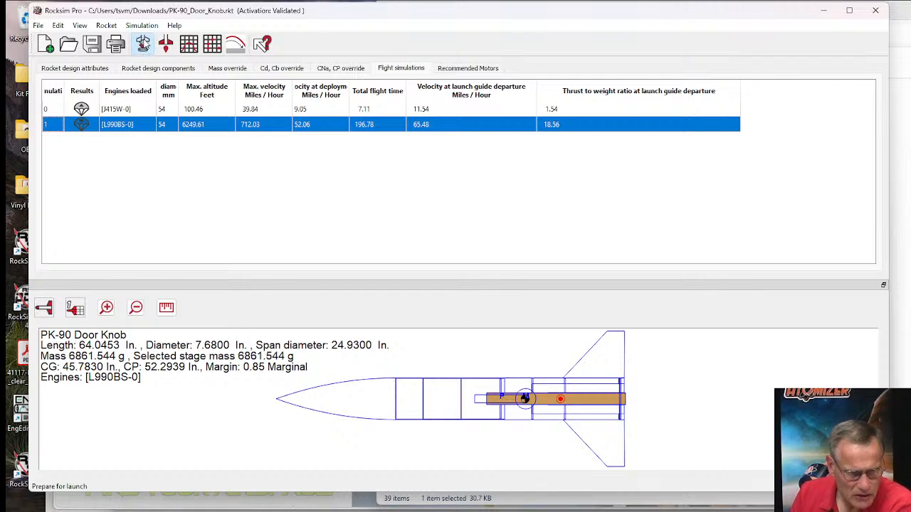
# Find engine code J270, load the Hypertek J270 into the 54 mm mount and accept the simulation properties.
pyautogui.click(142, 44)
pyautogui.click(217, 403)
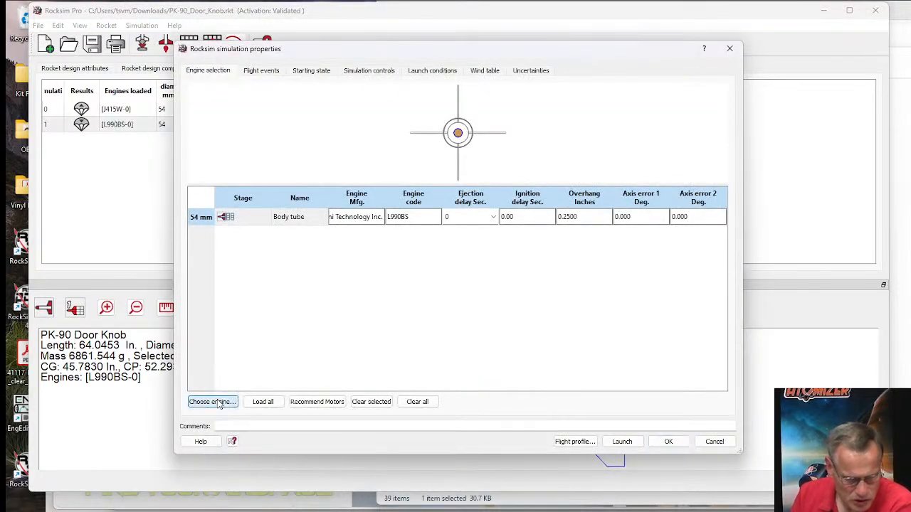
pyautogui.scroll(10, 302, 226)
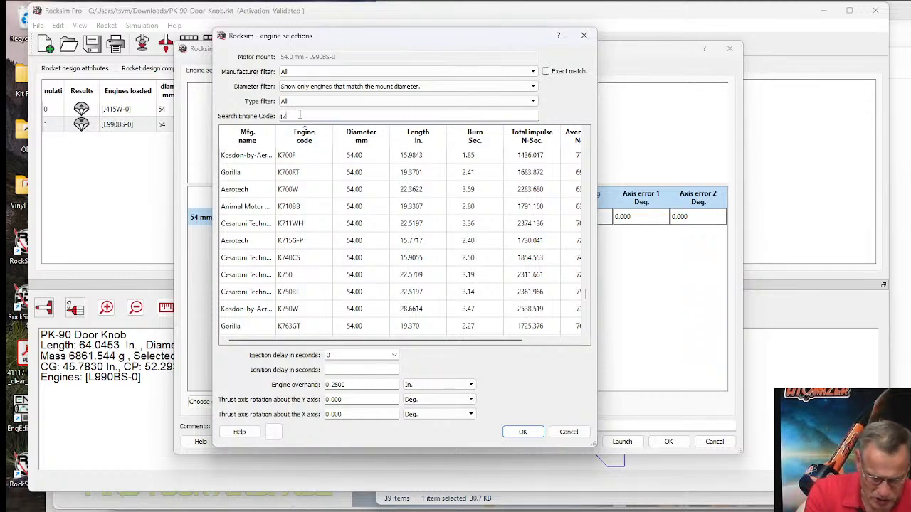
pyautogui.press('Return')
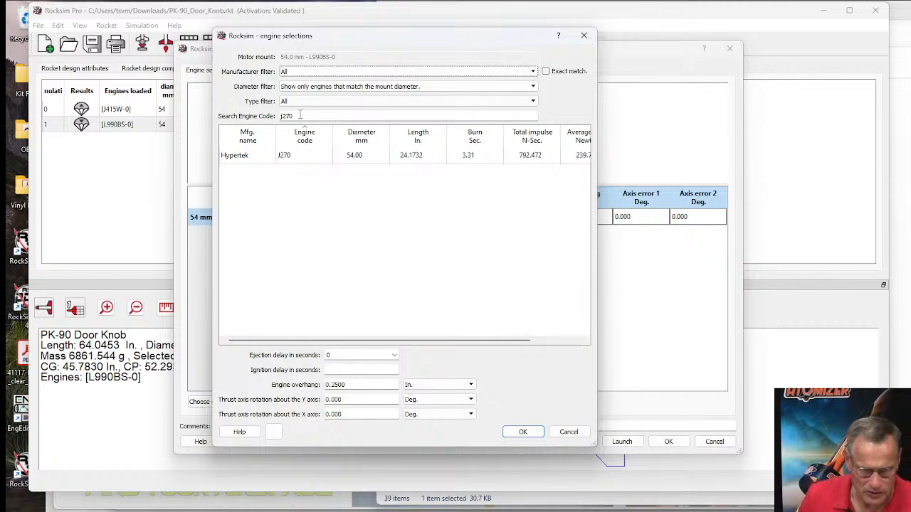
pyautogui.click(290, 159)
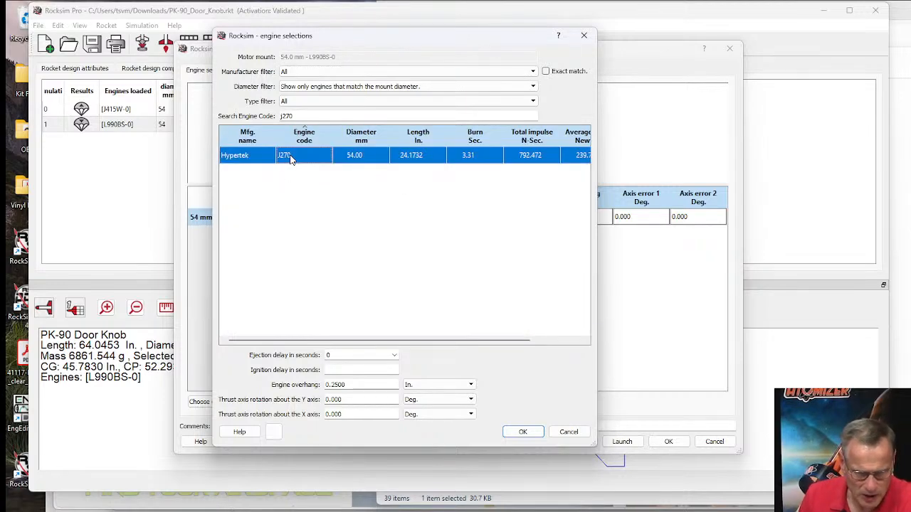
pyautogui.doubleClick(290, 158)
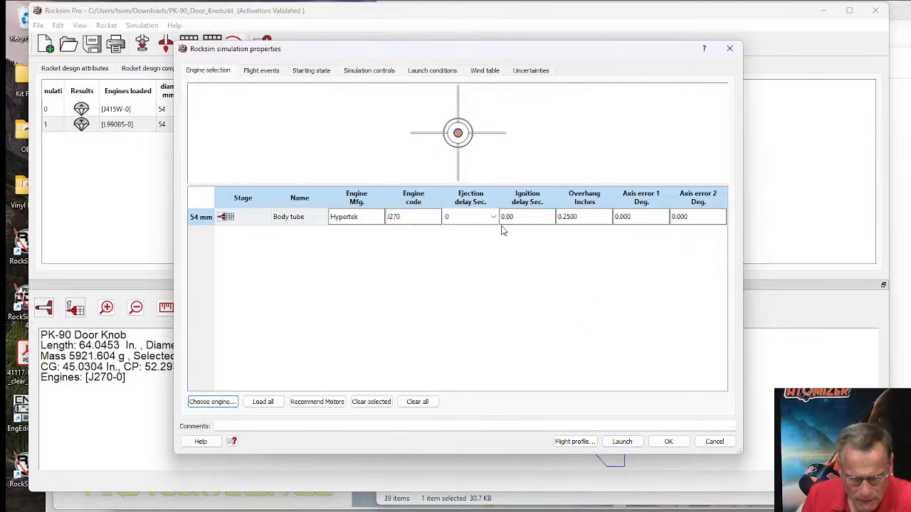
pyautogui.click(669, 442)
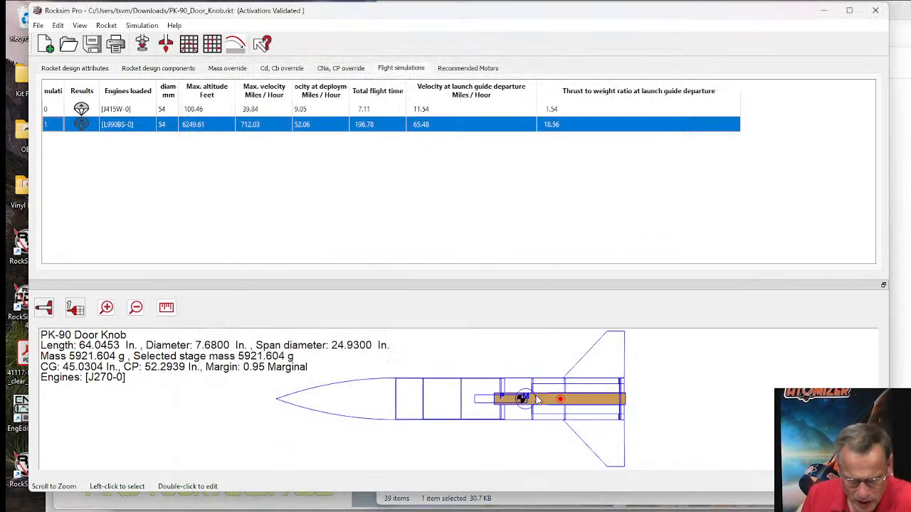
# Check the simulation details of the L990BS flight, and launch a simulation with the loaded J270 engine.
pyautogui.click(81, 124)
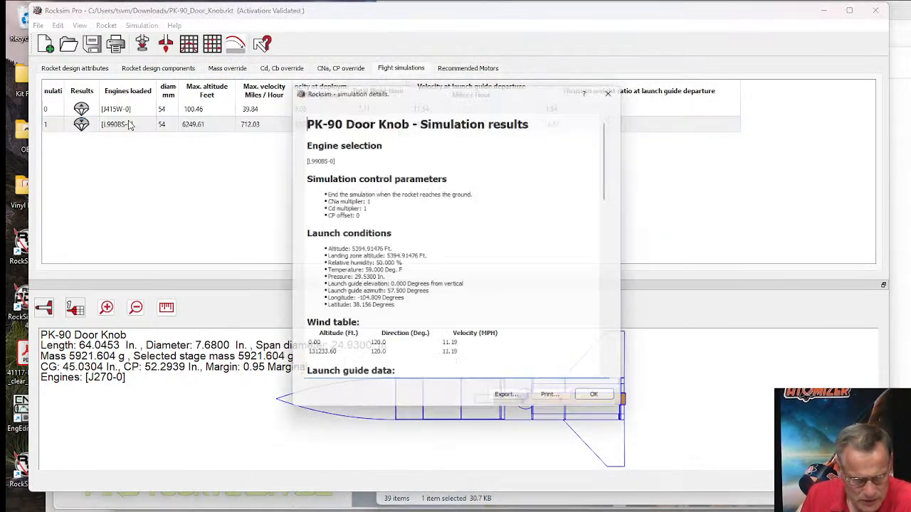
pyautogui.click(604, 404)
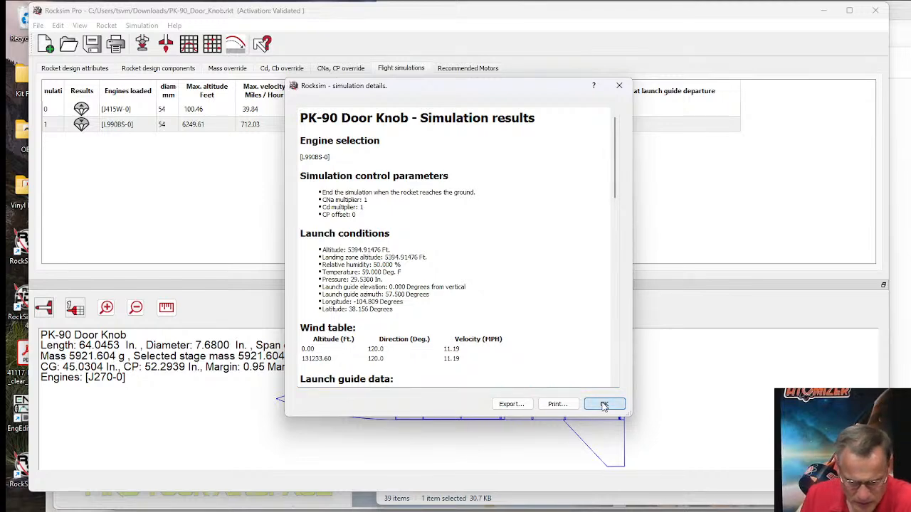
pyautogui.click(139, 47)
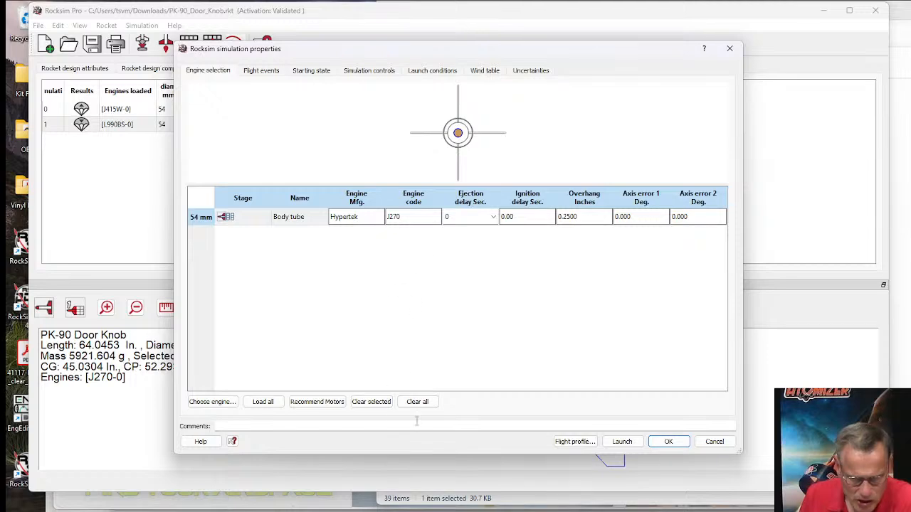
pyautogui.click(621, 441)
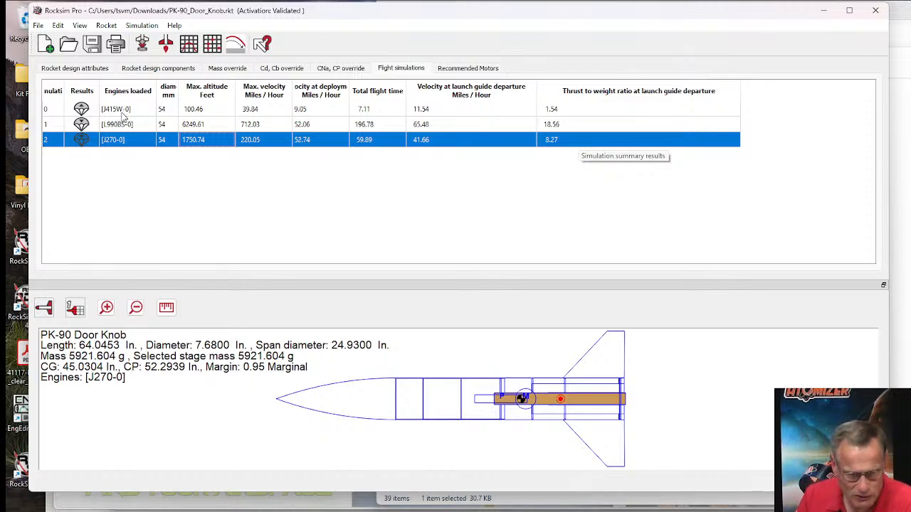
# Reopen the engine selection for the 54 mm mount and list engines from all manufacturers in ascending engine code order.
pyautogui.click(142, 44)
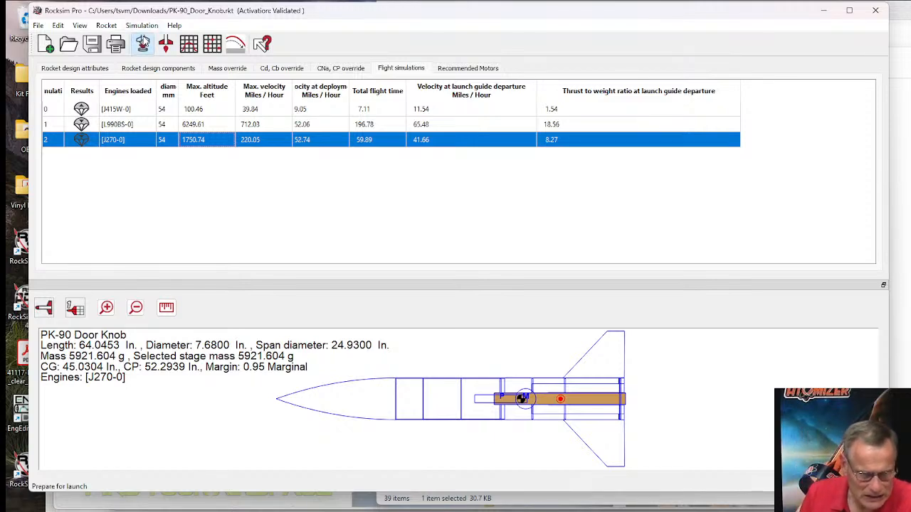
pyautogui.click(211, 402)
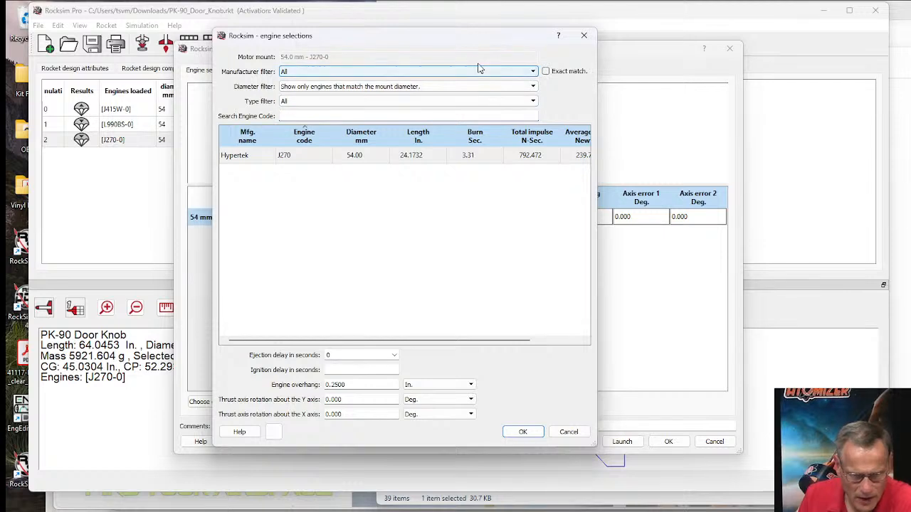
pyautogui.click(430, 73)
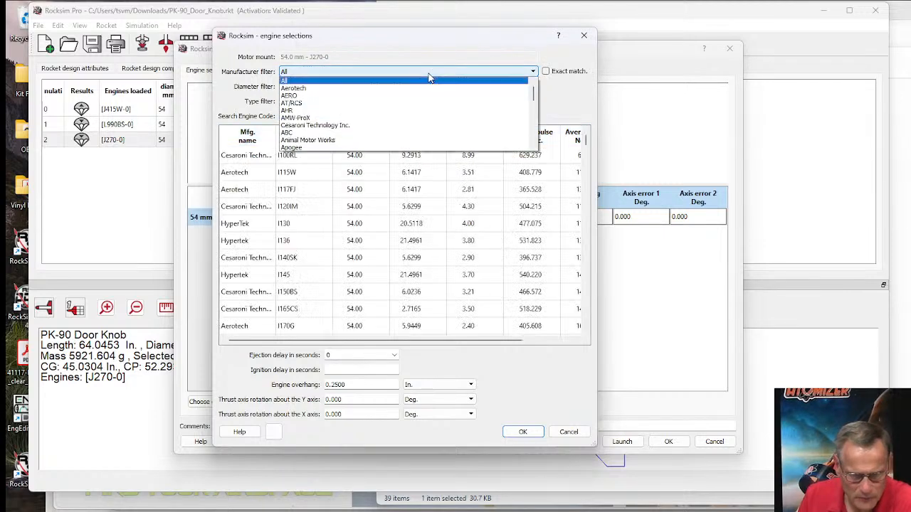
pyautogui.click(367, 82)
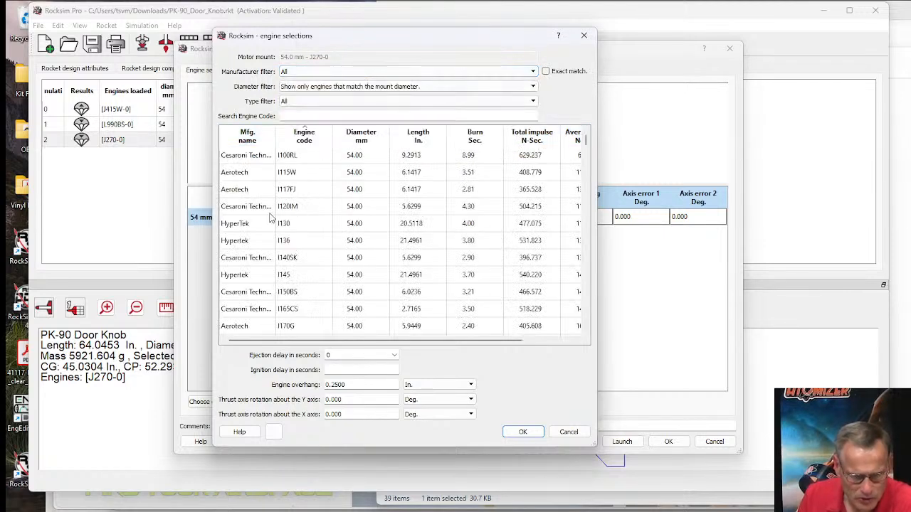
pyautogui.click(306, 136)
pyautogui.click(306, 135)
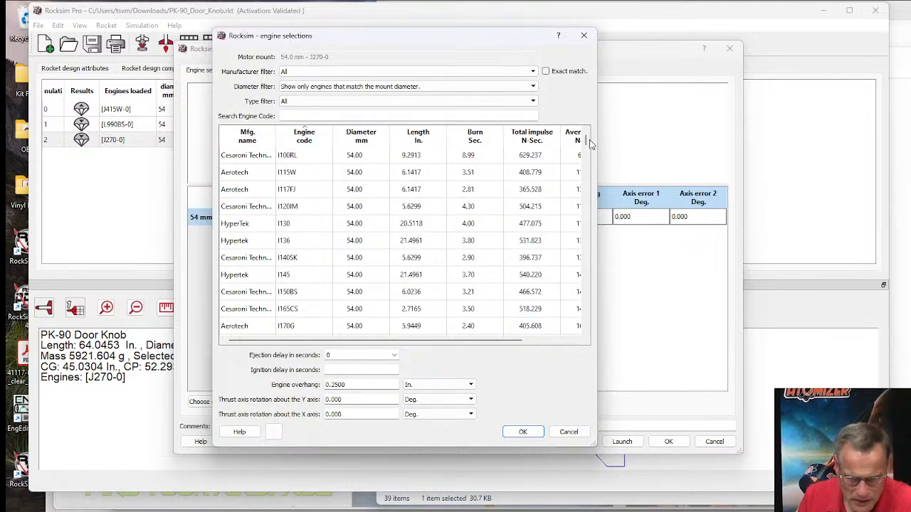
# Find the Hypertek J270 in the full engine list and select it to compare it with the neighbouring J engines.
pyautogui.moveTo(586, 142); pyautogui.dragTo(583, 167)
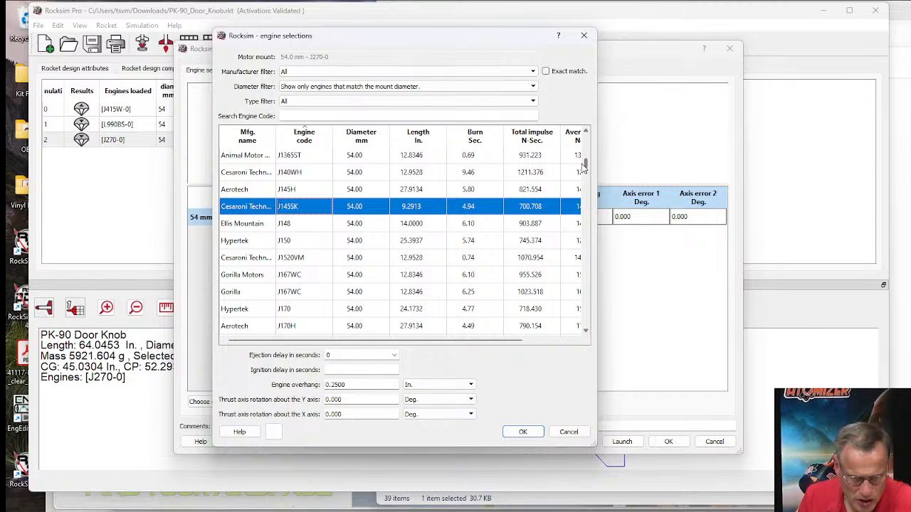
pyautogui.scroll(-7, 285, 263)
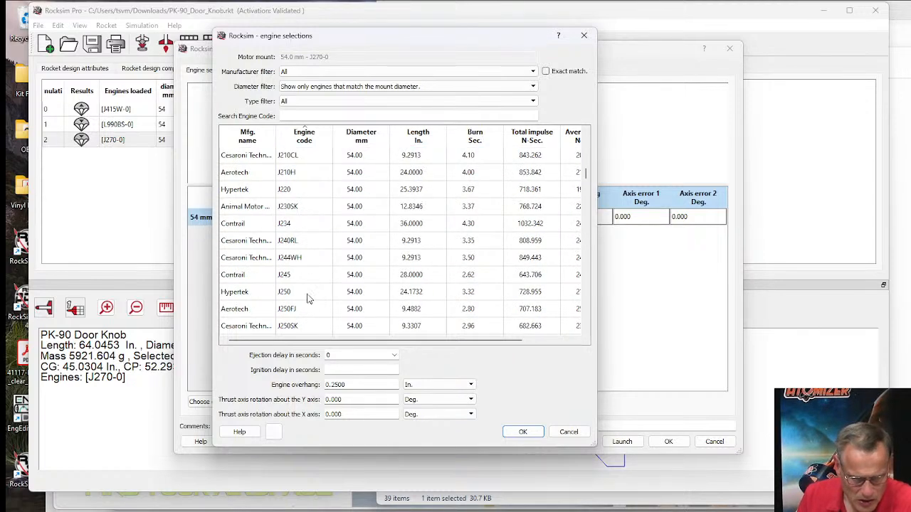
pyautogui.scroll(-2, 299, 306)
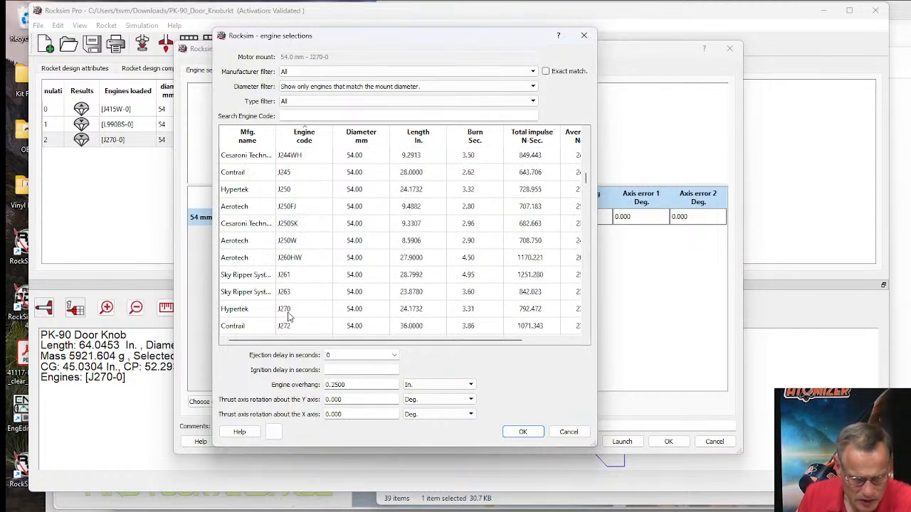
pyautogui.click(284, 316)
pyautogui.scroll(-2, 292, 279)
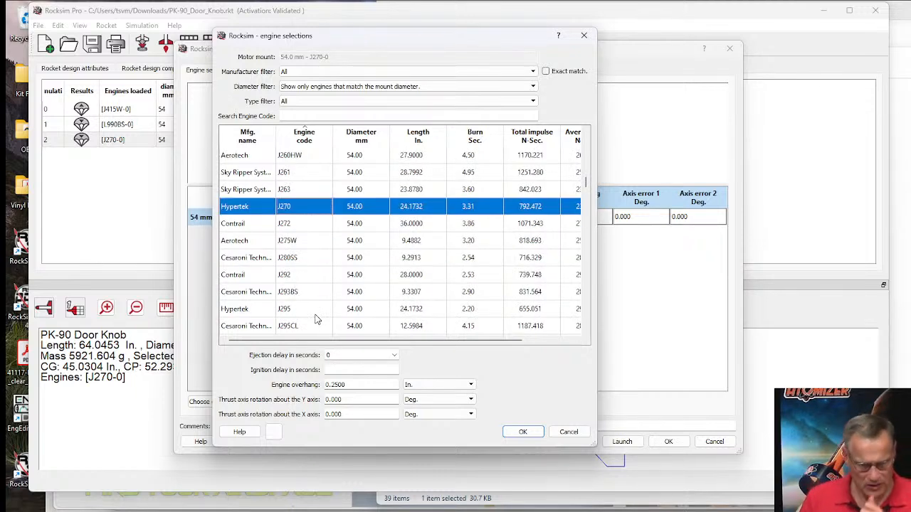
# Switch to the Edge browser and open apogeerockets.com.
pyautogui.moveTo(309, 507)
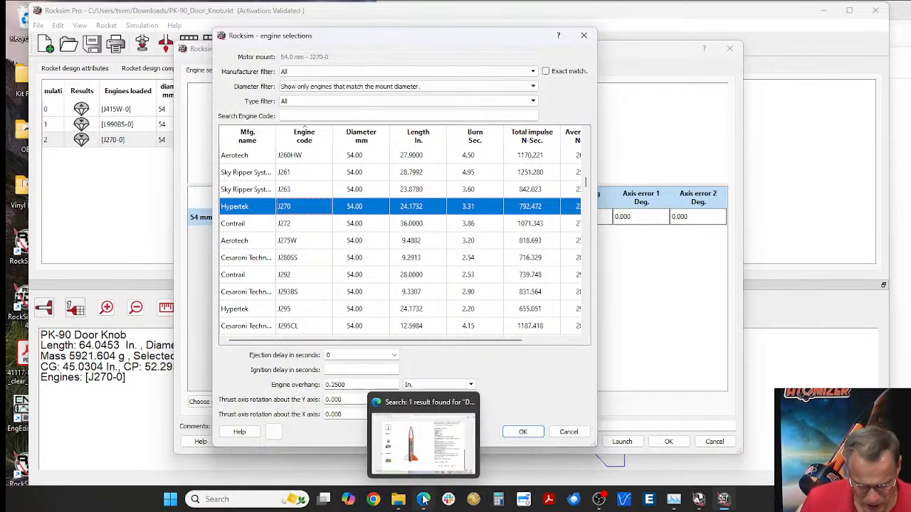
pyautogui.click(424, 501)
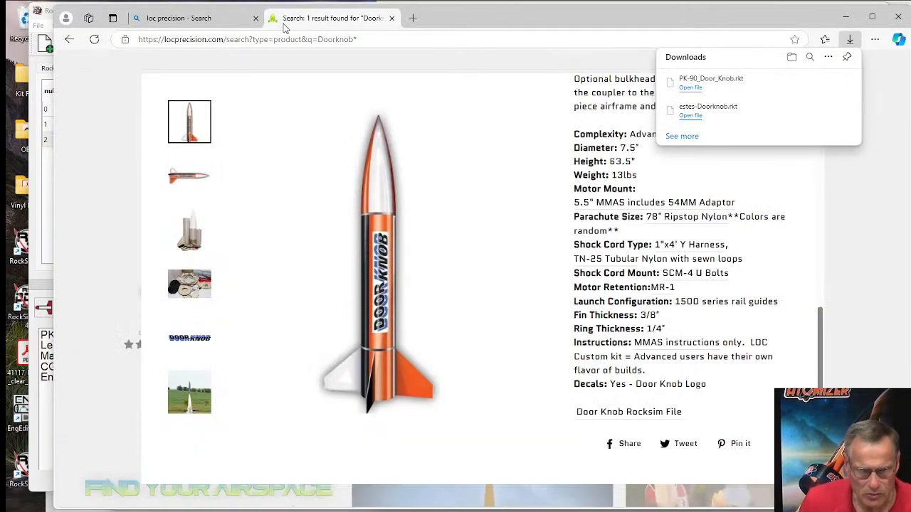
pyautogui.click(360, 38)
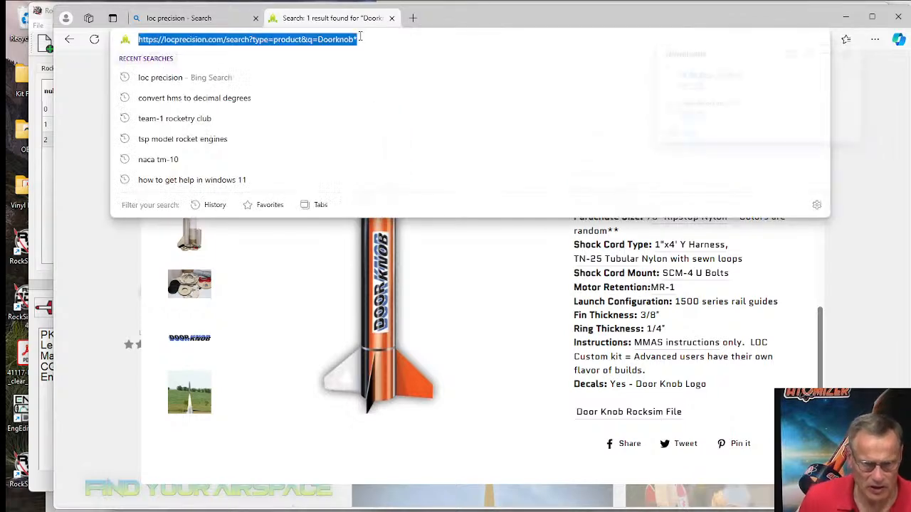
pyautogui.write('ap')
pyautogui.press('Return')
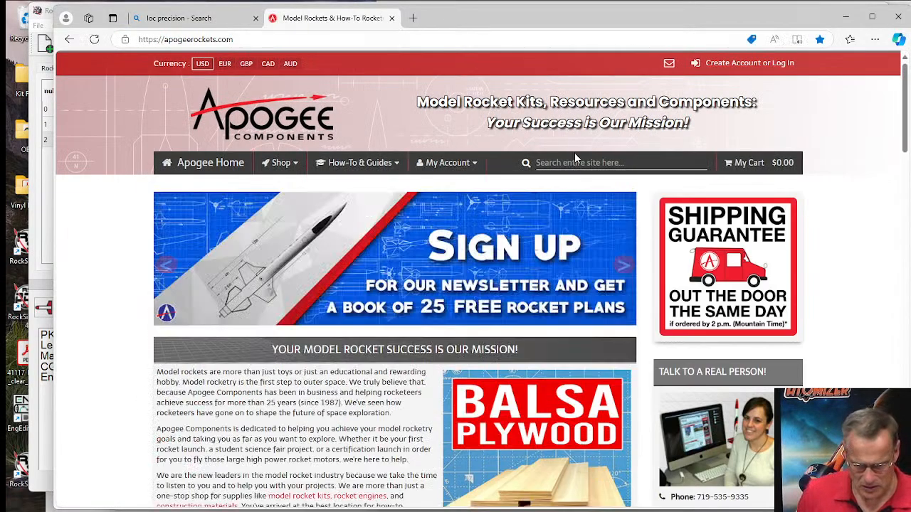
# Search the Apogee site for J270 motors and switch back to the Rocksim engine selection.
pyautogui.click(570, 163)
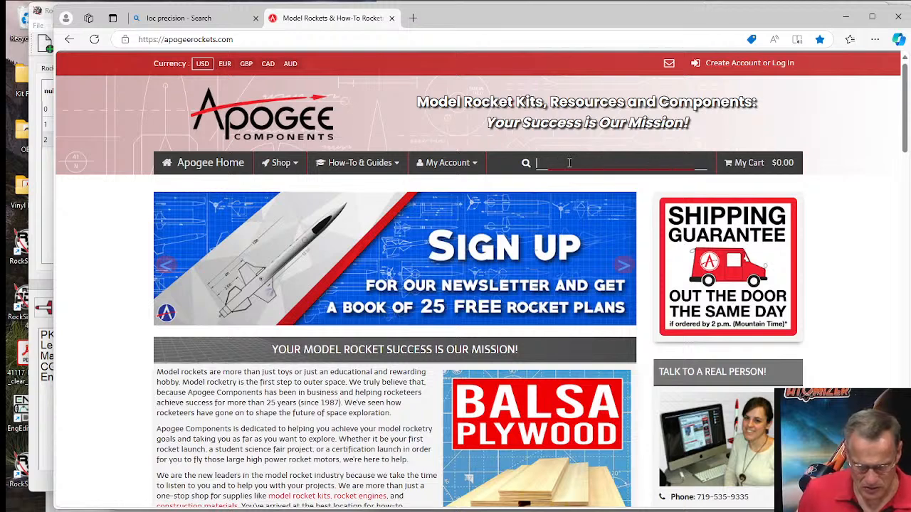
pyautogui.write('J27')
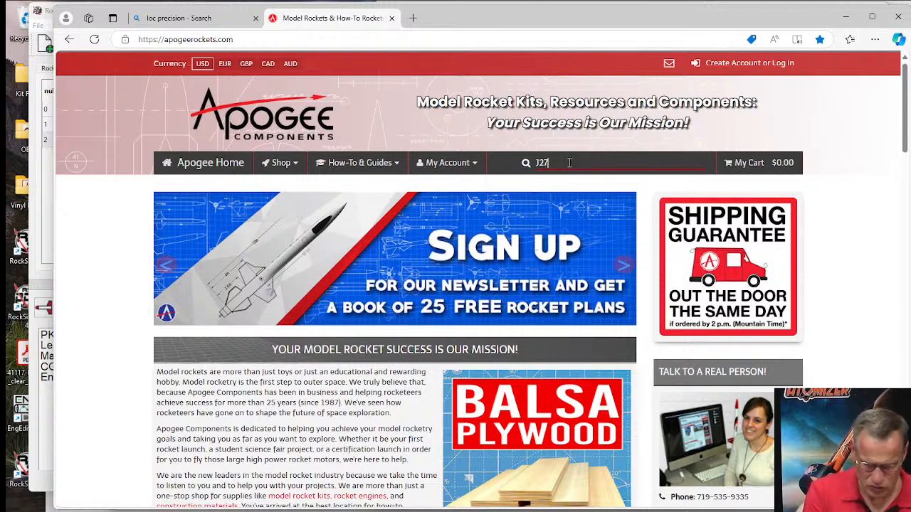
pyautogui.write('0')
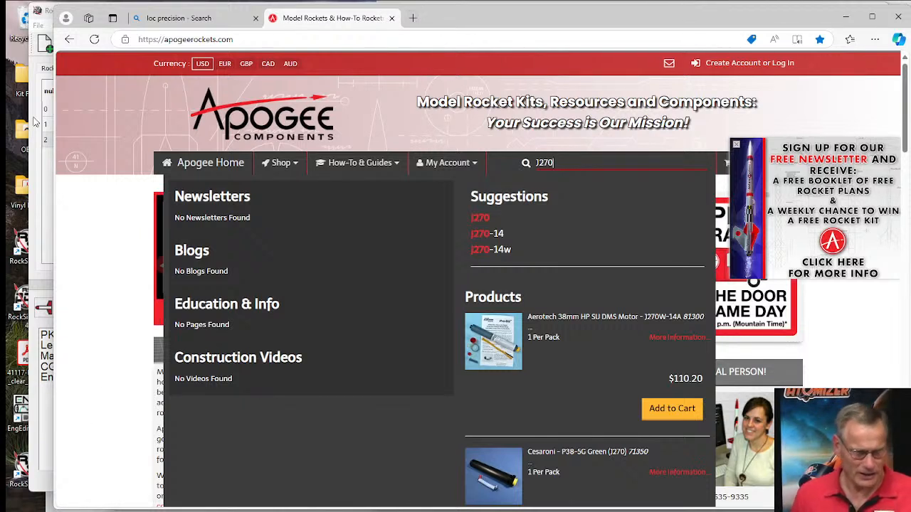
pyautogui.click(32, 71)
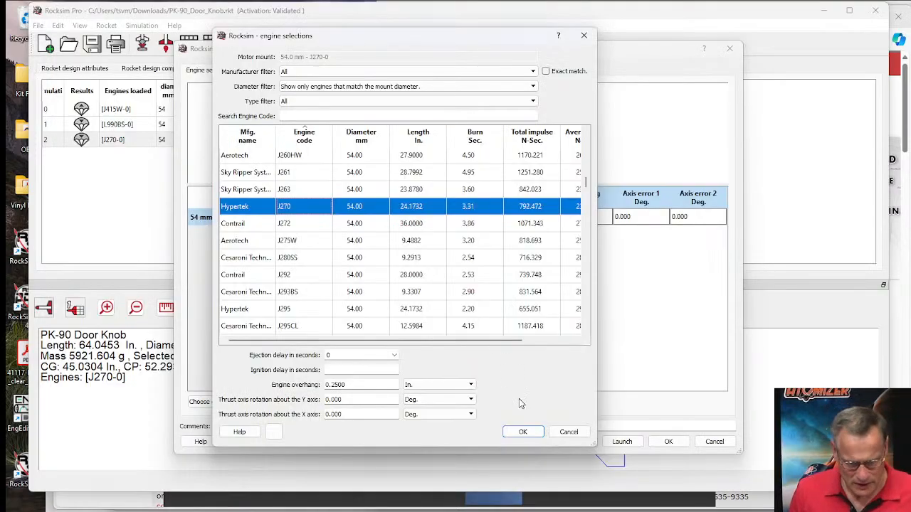
# Cancel the engine selection and close the simulation properties without changing the loaded engine.
pyautogui.click(563, 435)
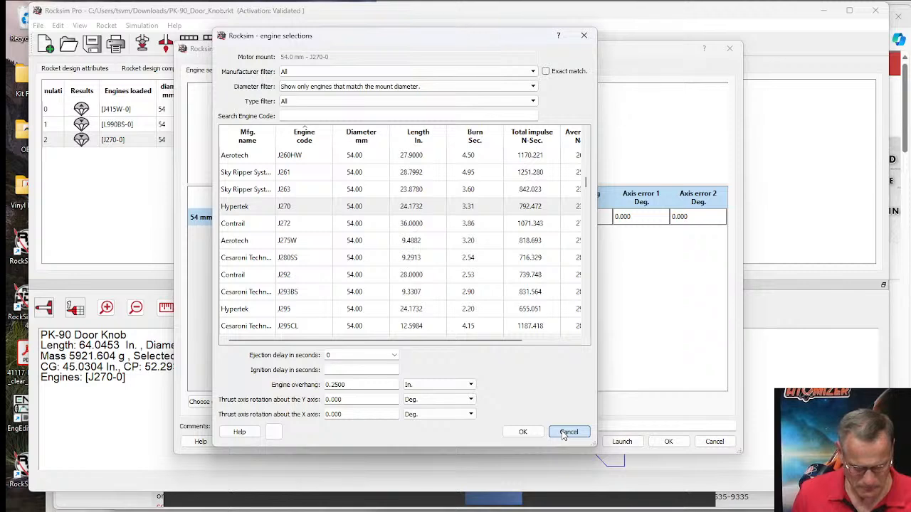
pyautogui.click(569, 432)
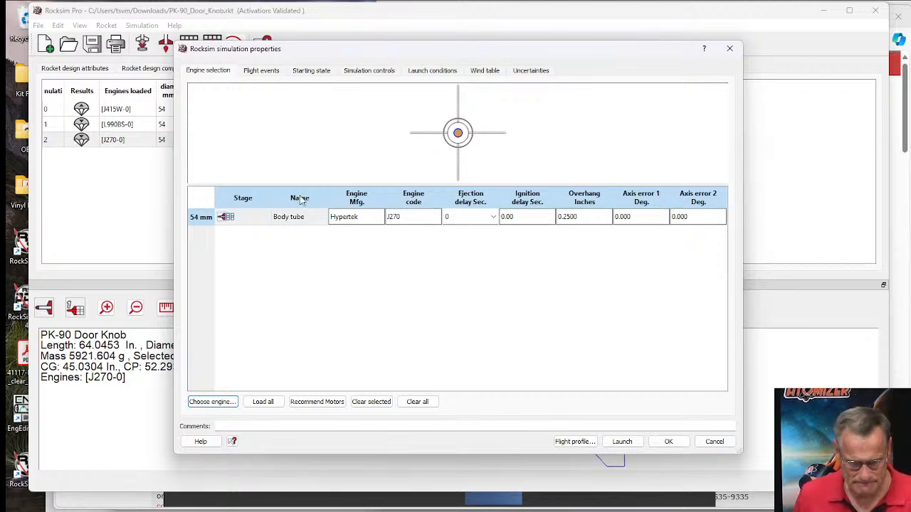
pyautogui.click(730, 50)
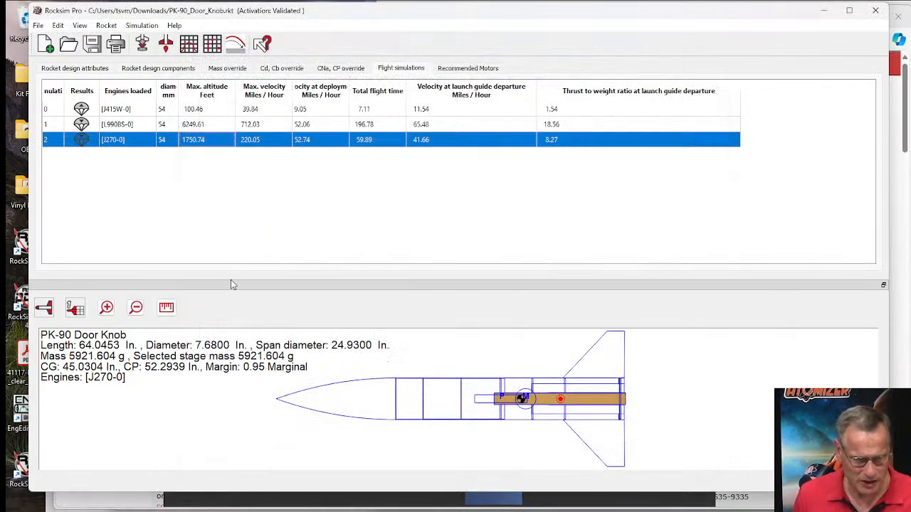
# Check the selected engine data files for AeroTech_HP-J270W.rse and reload the engine data.
pyautogui.click(38, 26)
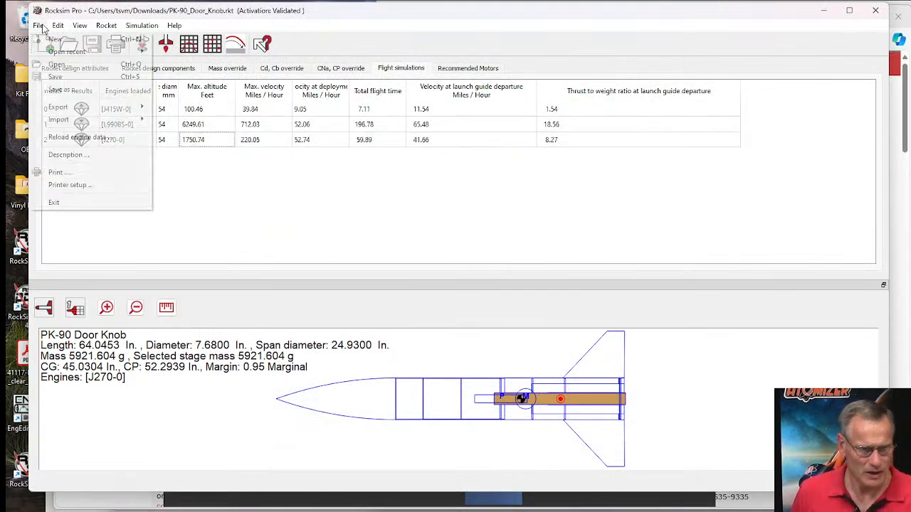
pyautogui.click(63, 141)
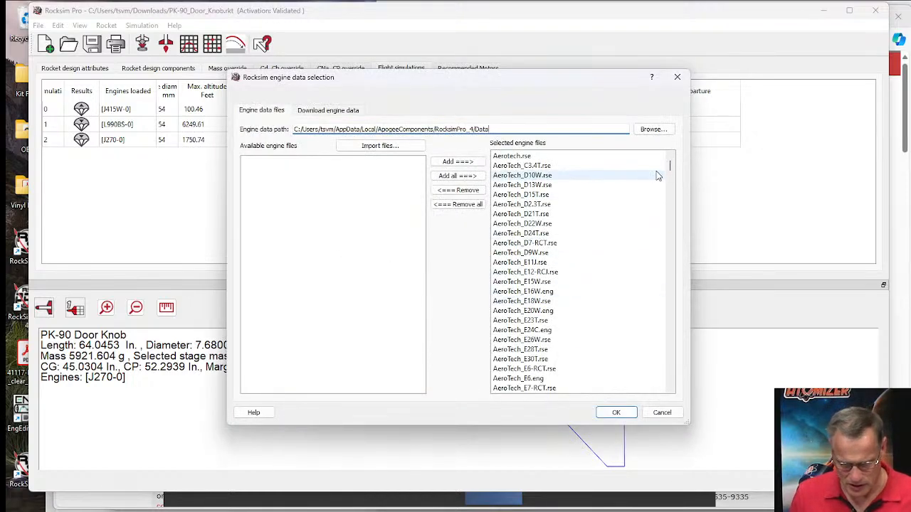
pyautogui.moveTo(671, 168); pyautogui.dragTo(672, 194)
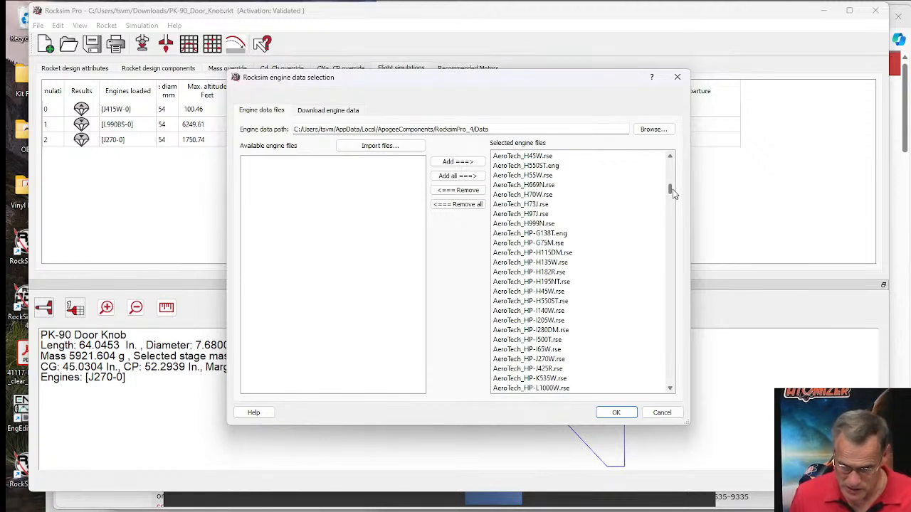
pyautogui.click(555, 359)
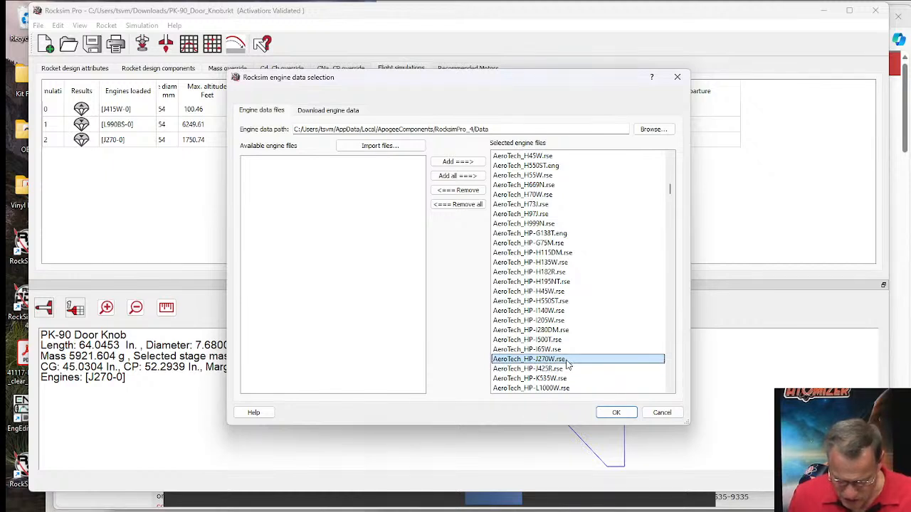
pyautogui.click(613, 415)
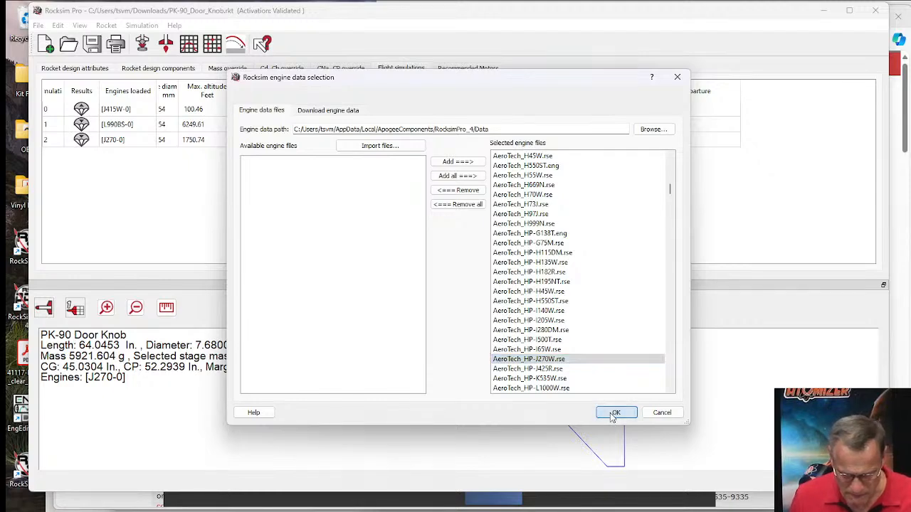
pyautogui.click(609, 413)
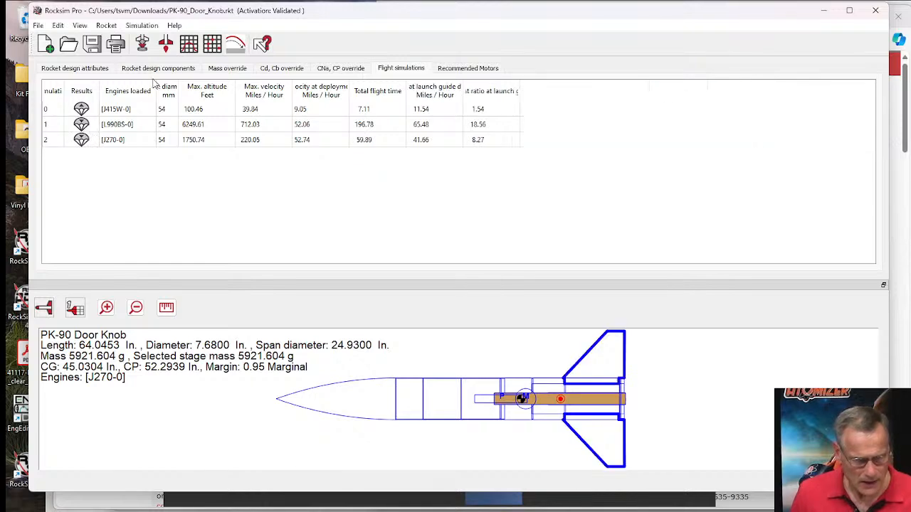
# Reopen the engine selection for the 54 mm mount and filter the engines to Aerotech.
pyautogui.click(141, 45)
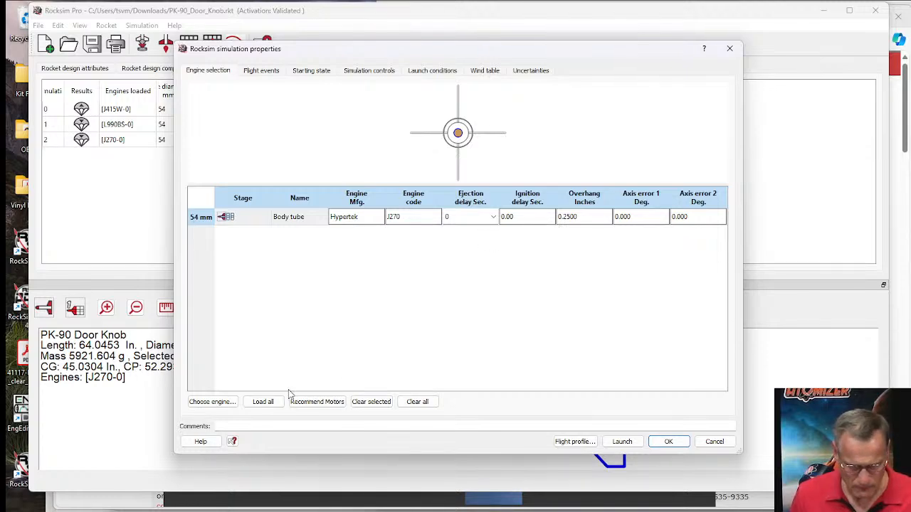
pyautogui.click(212, 402)
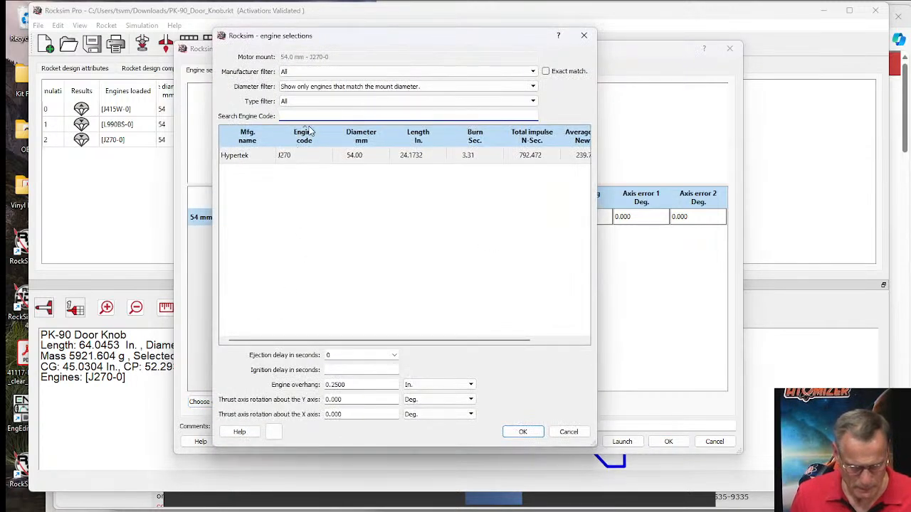
pyautogui.click(460, 72)
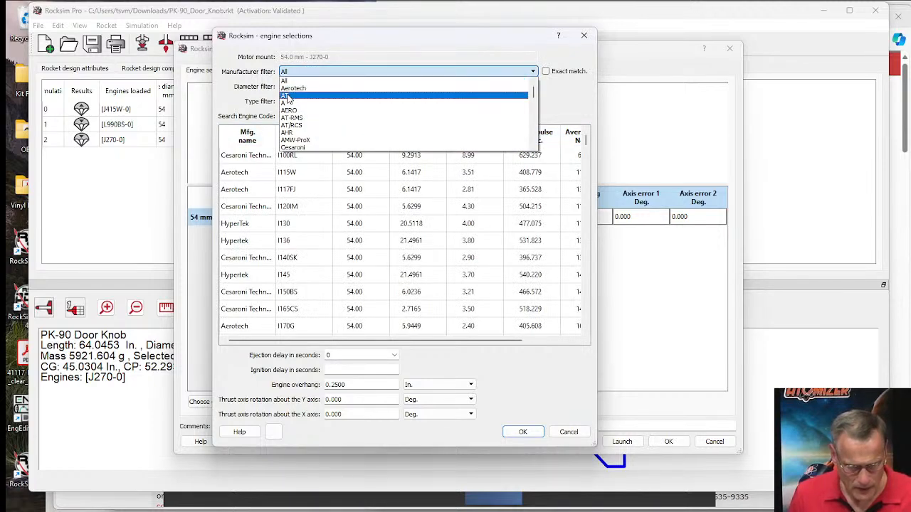
pyautogui.click(292, 89)
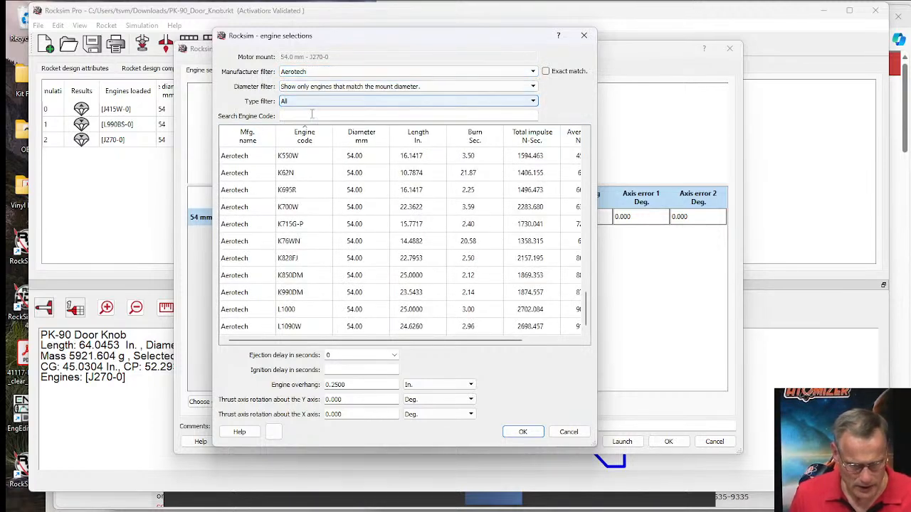
# Load the Aerotech K270W engine into the 54 mm mount and launch the simulation.
pyautogui.scroll(5, 317, 275)
pyautogui.scroll(1, 317, 275)
pyautogui.scroll(-3, 299, 295)
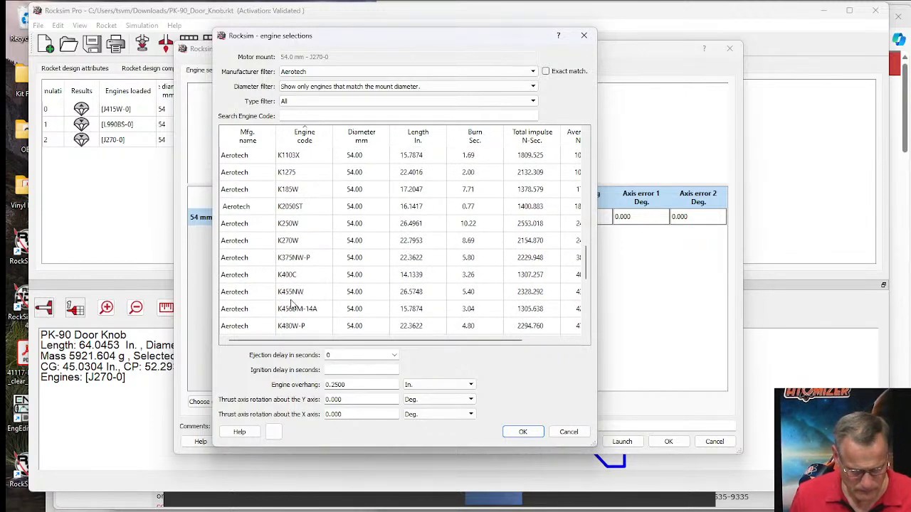
pyautogui.click(289, 240)
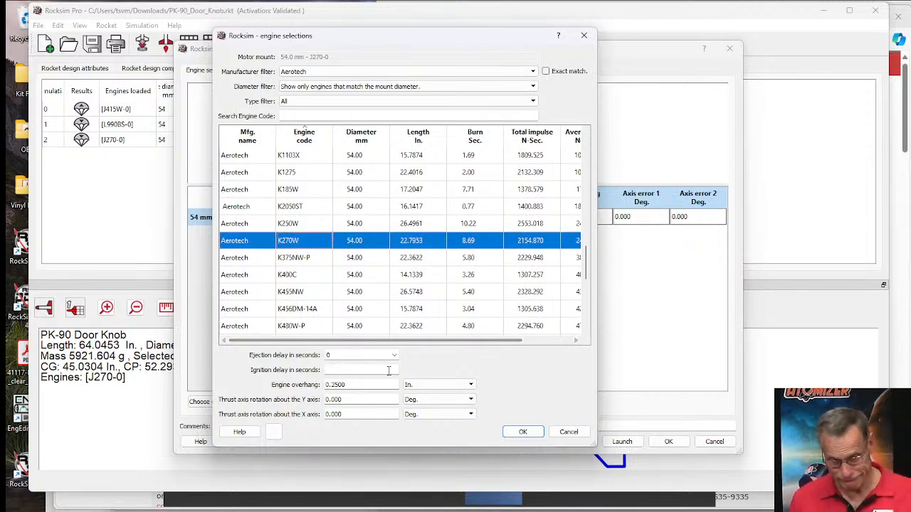
pyautogui.click(523, 433)
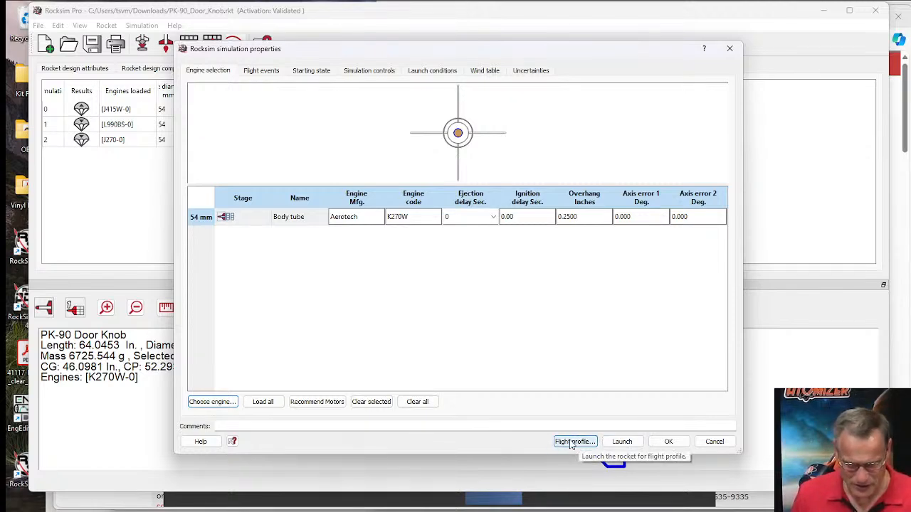
pyautogui.click(622, 442)
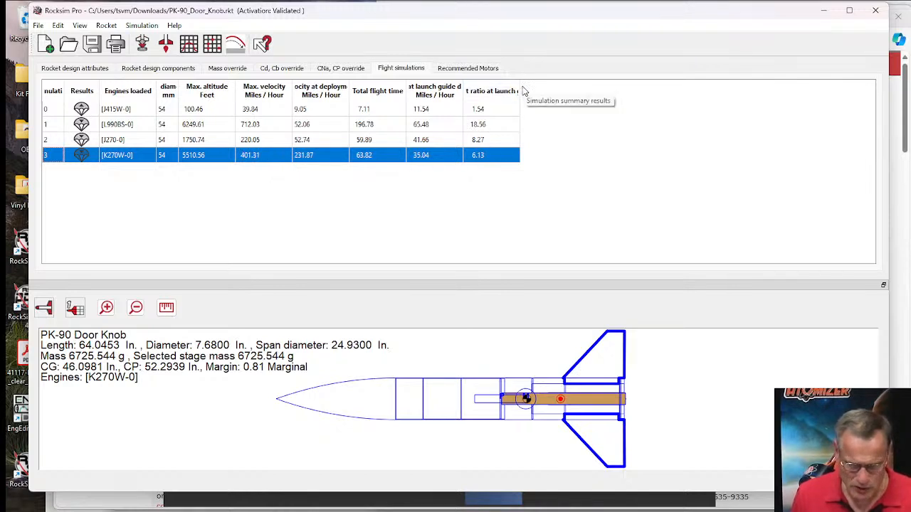
# Widen the thrust-to-weight ratio column and plot altitude AGL and total thrust against time for the K270W flight.
pyautogui.moveTo(521, 87); pyautogui.dragTo(649, 89)
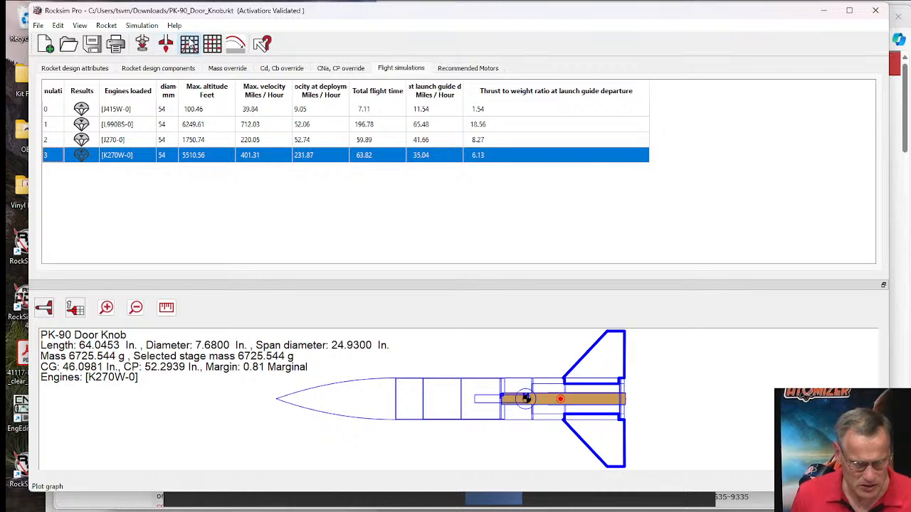
pyautogui.click(189, 44)
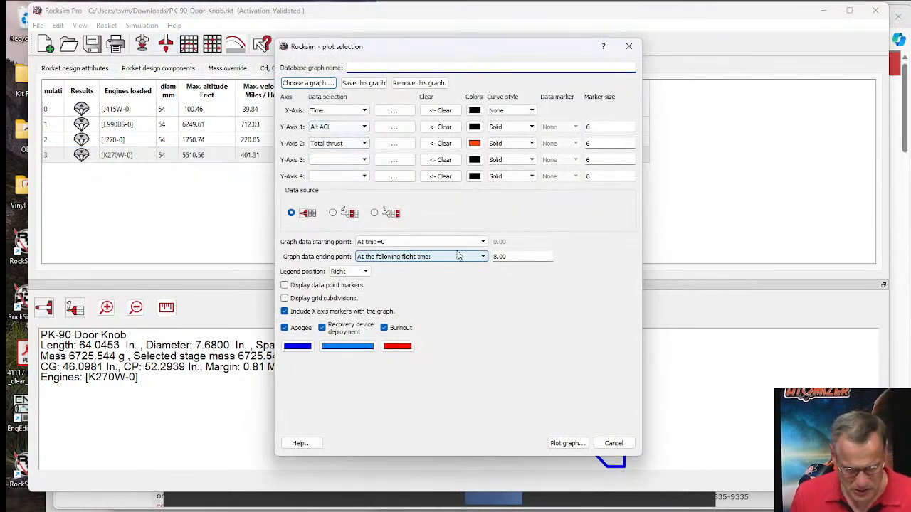
pyautogui.click(562, 441)
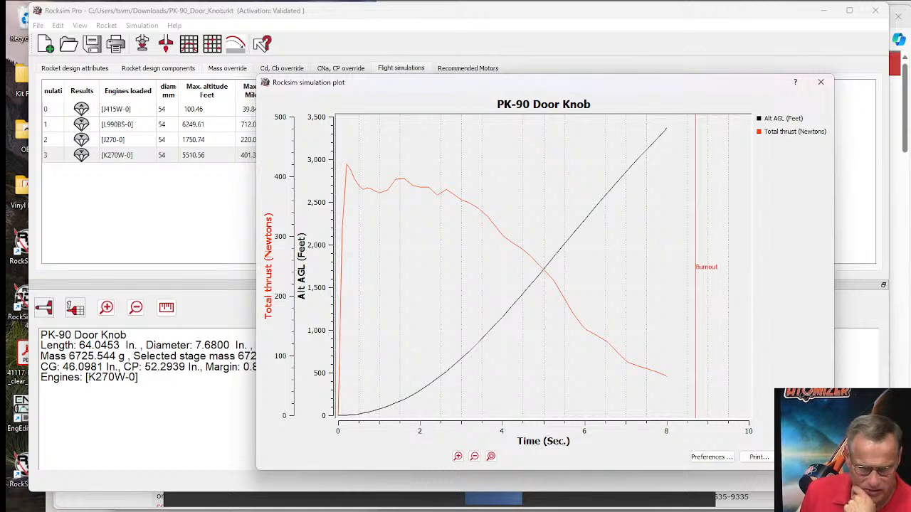
pyautogui.press('Escape')
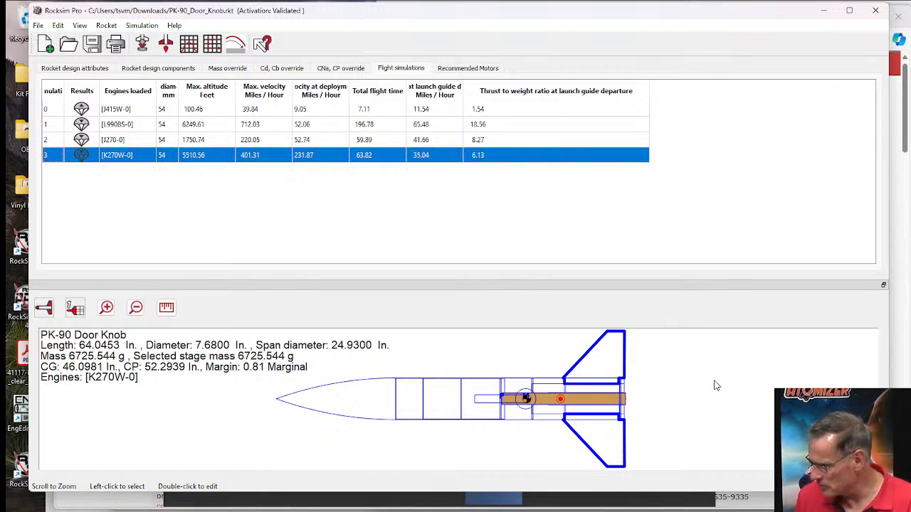
pyautogui.click(716, 388)
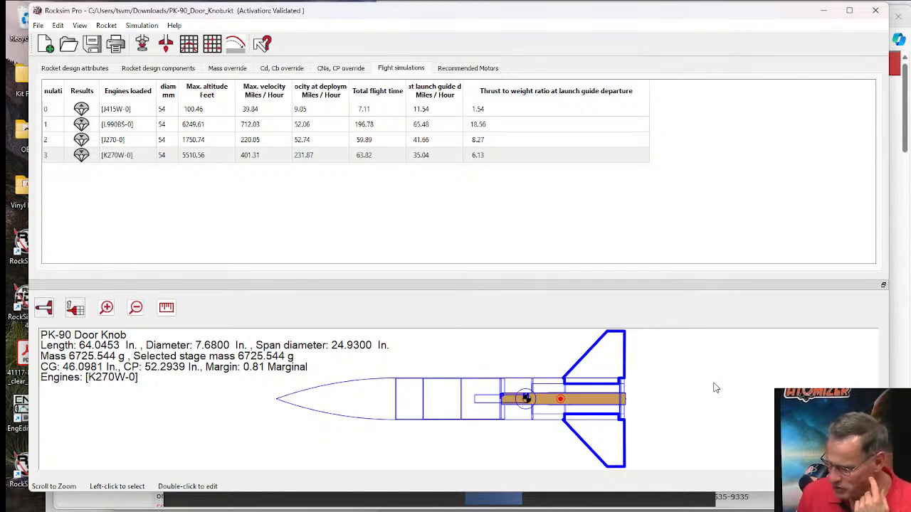
pyautogui.rightClick(715, 388)
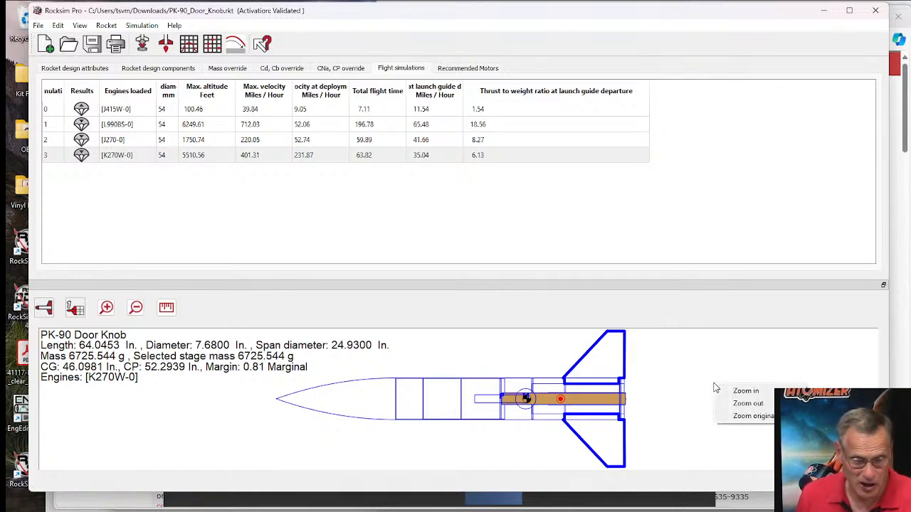
pyautogui.click(697, 341)
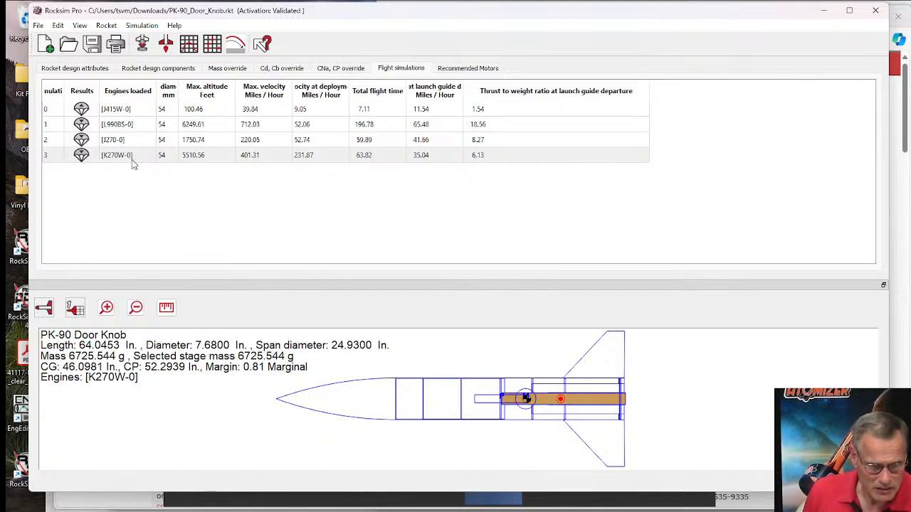
# Reopen the engine selection for the 54 mm mount and look through the Aerotech J and K engines matching its diameter.
pyautogui.click(142, 44)
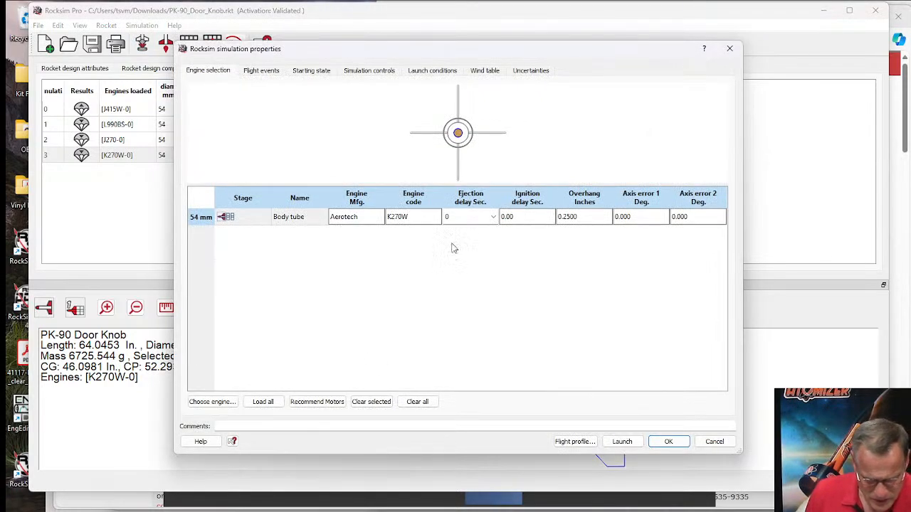
pyautogui.click(214, 403)
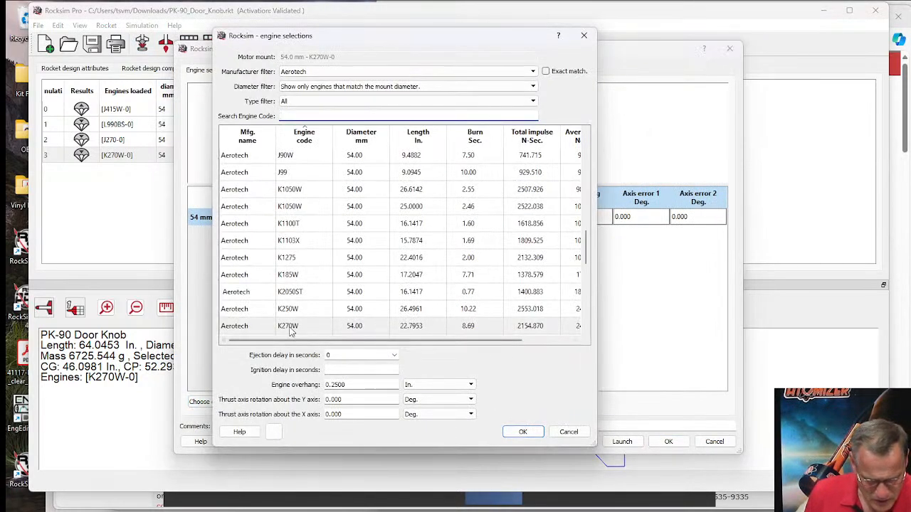
pyautogui.scroll(2, 285, 255)
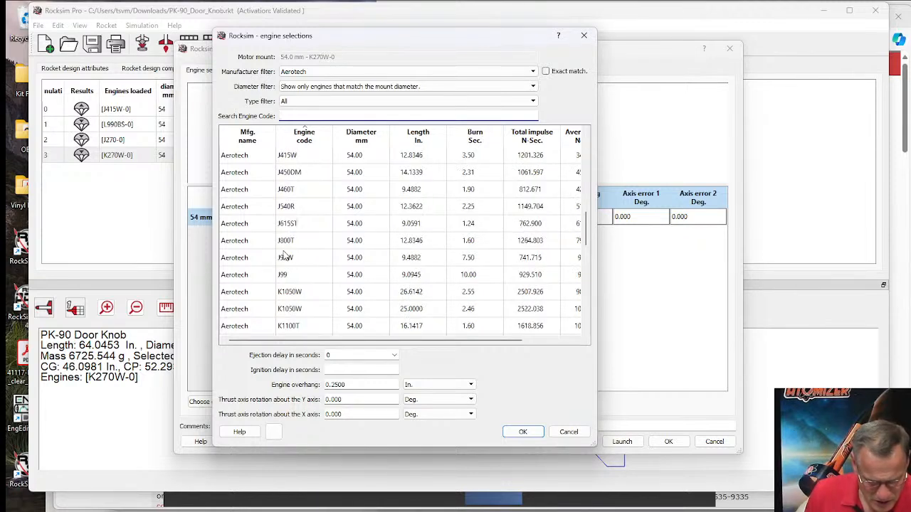
pyautogui.scroll(3, 297, 249)
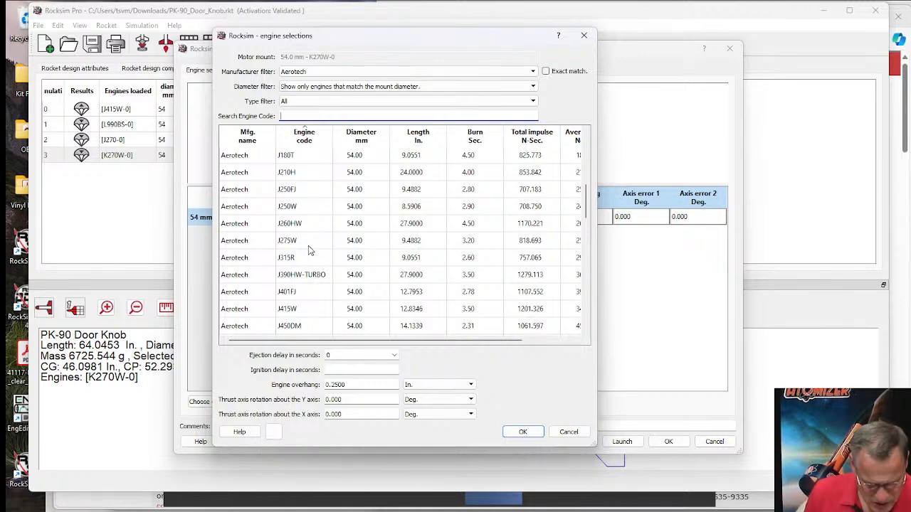
pyautogui.scroll(5, 288, 234)
pyautogui.scroll(-8, 306, 260)
pyautogui.scroll(-6, 306, 260)
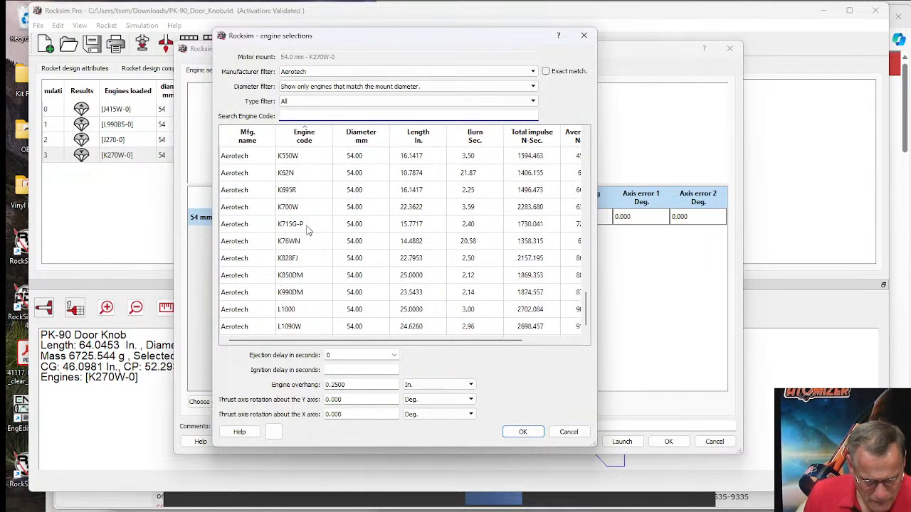
# Show engines of every diameter from all manufacturers and find the Aerotech J270W in the list.
pyautogui.click(305, 86)
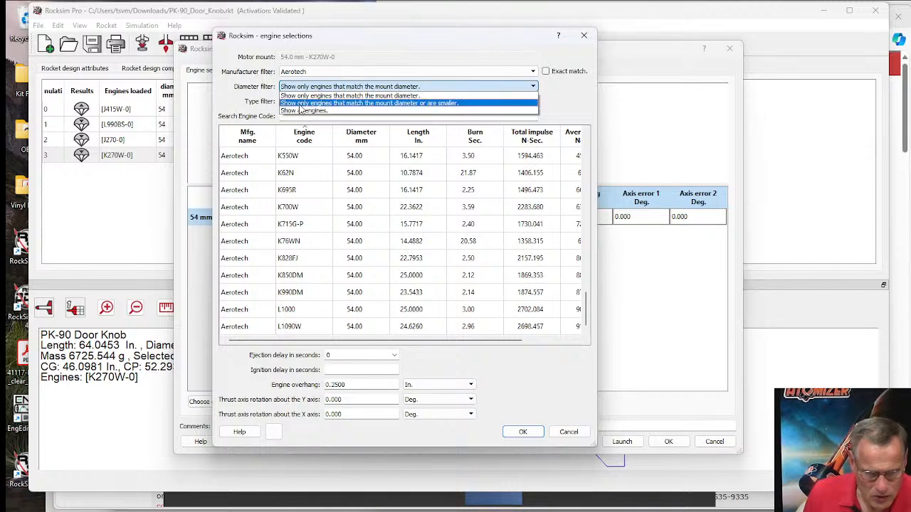
pyautogui.click(301, 110)
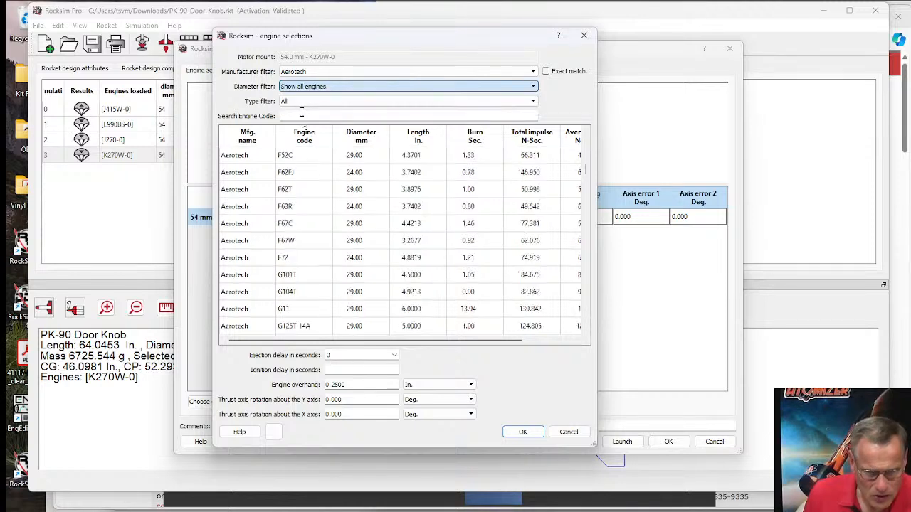
pyautogui.click(311, 74)
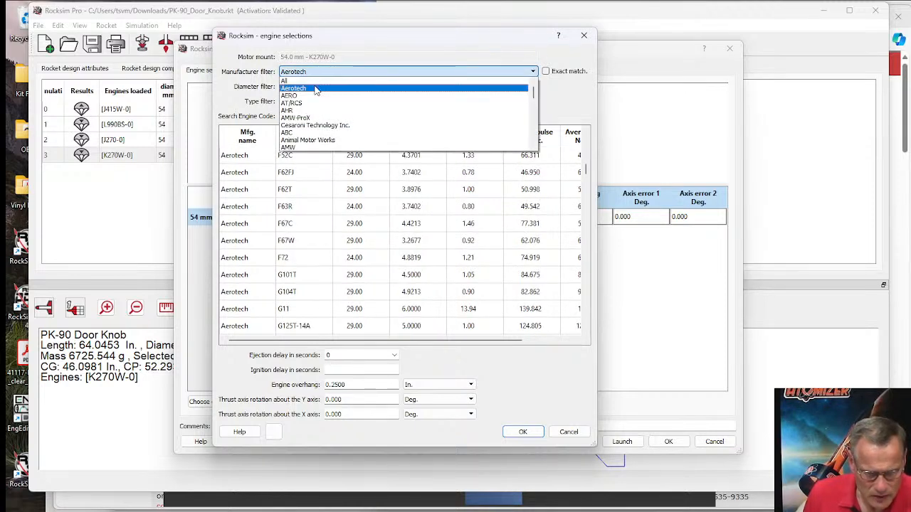
pyautogui.click(317, 81)
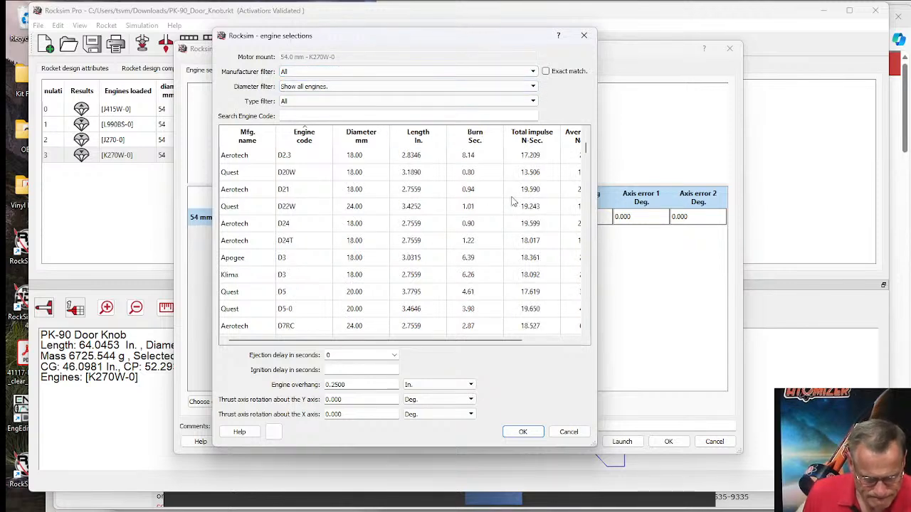
pyautogui.moveTo(586, 152); pyautogui.dragTo(592, 237)
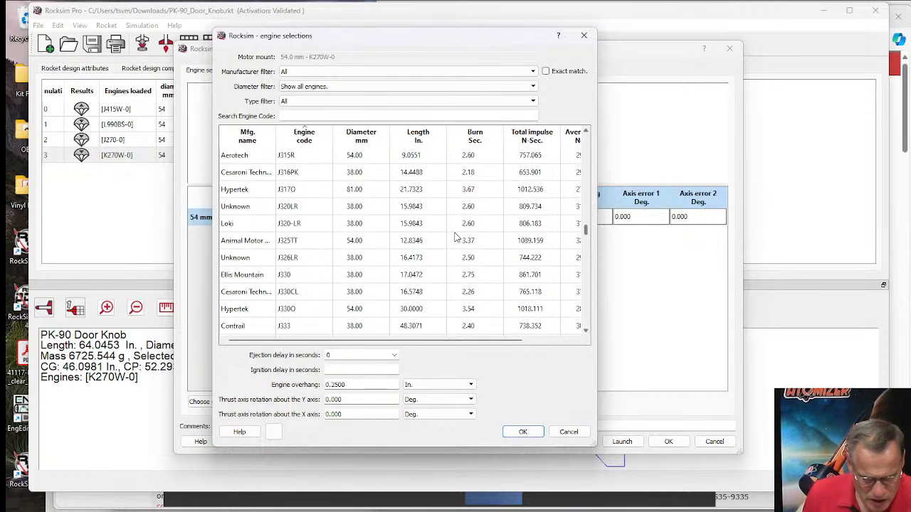
pyautogui.scroll(4, 297, 262)
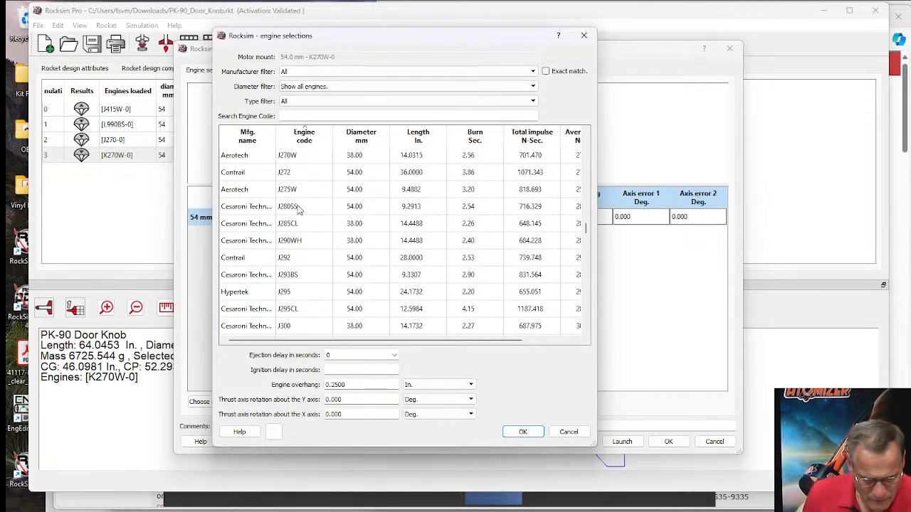
# Load the Aerotech J270W engine into the 54 mm mount and launch the simulation.
pyautogui.click(298, 158)
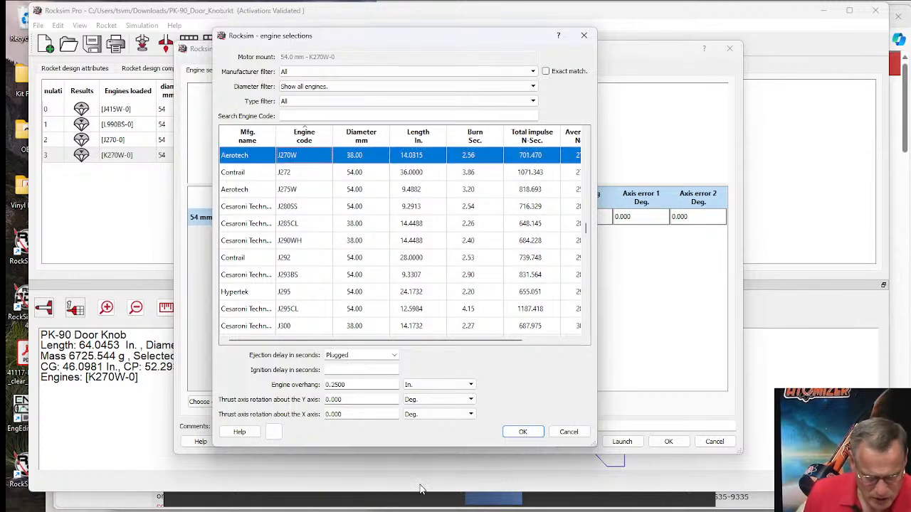
pyautogui.click(523, 432)
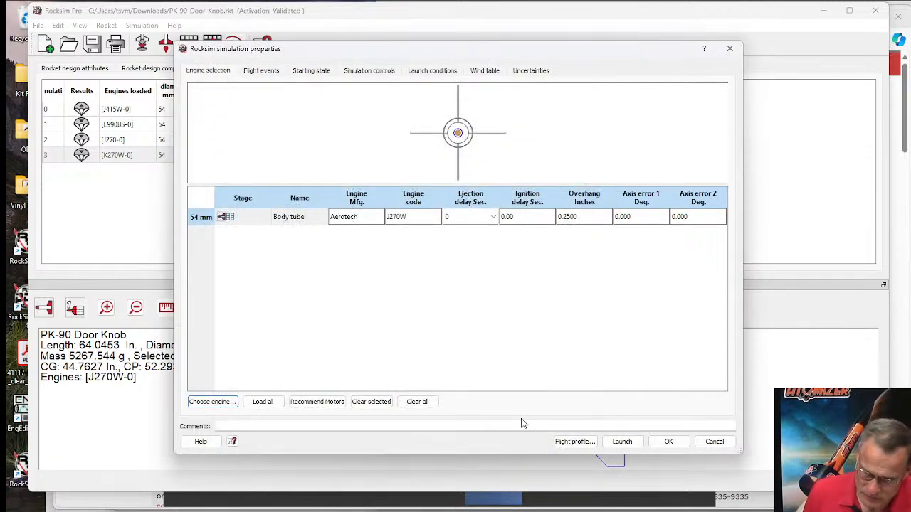
pyautogui.click(619, 442)
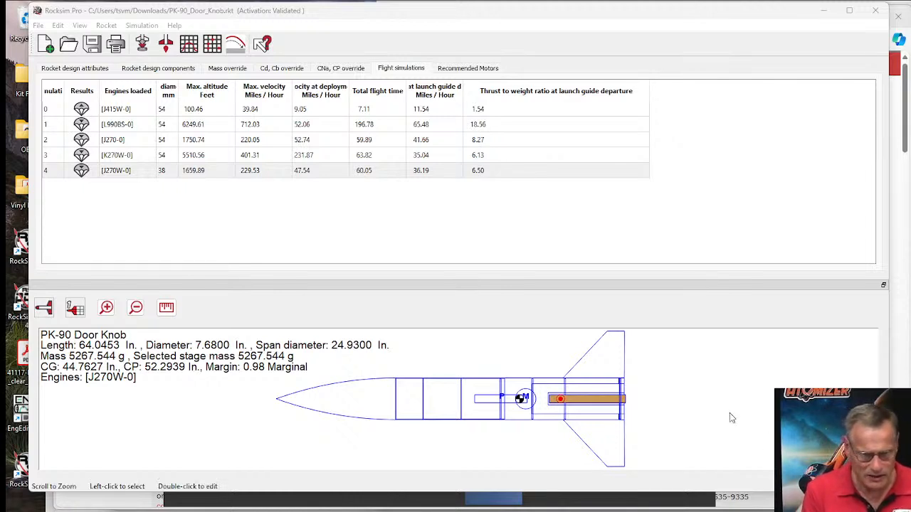
# Show the rocket's design components, then reopen the 54 mm mount's engine selection and browse the full list by engine code.
pyautogui.click(187, 69)
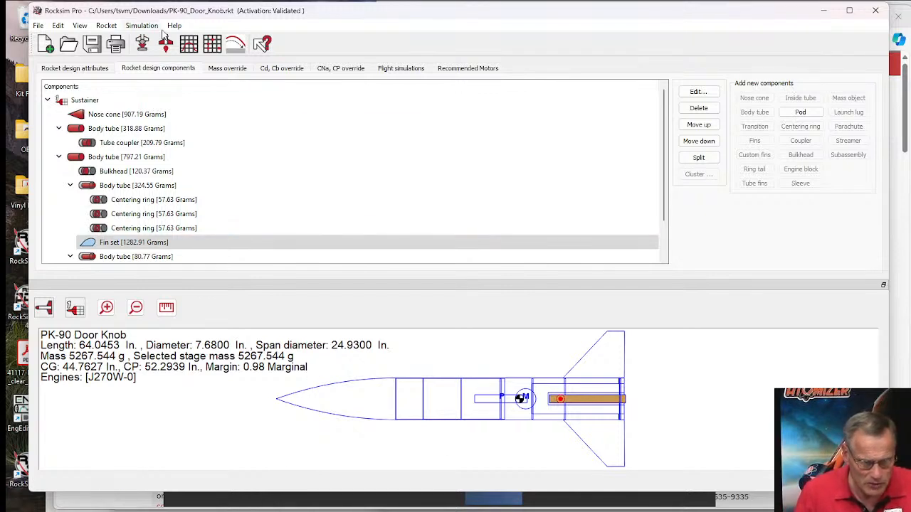
pyautogui.click(142, 44)
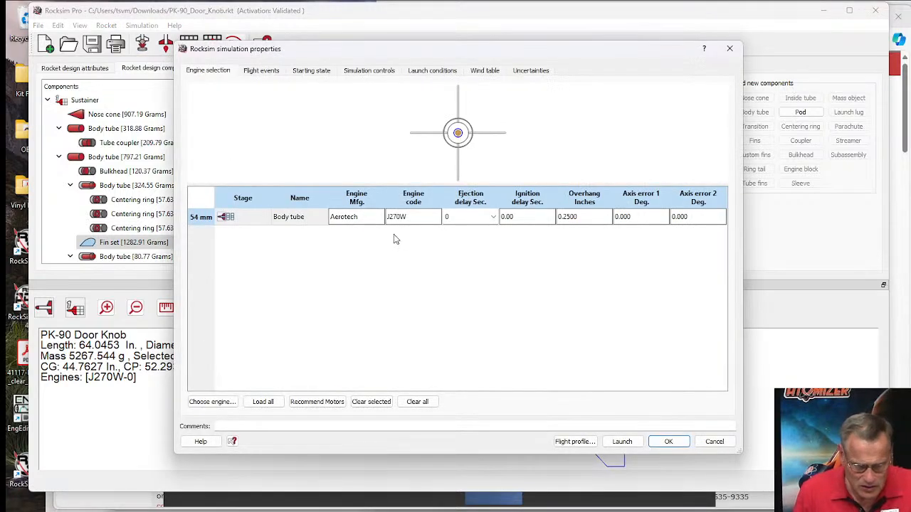
pyautogui.click(212, 402)
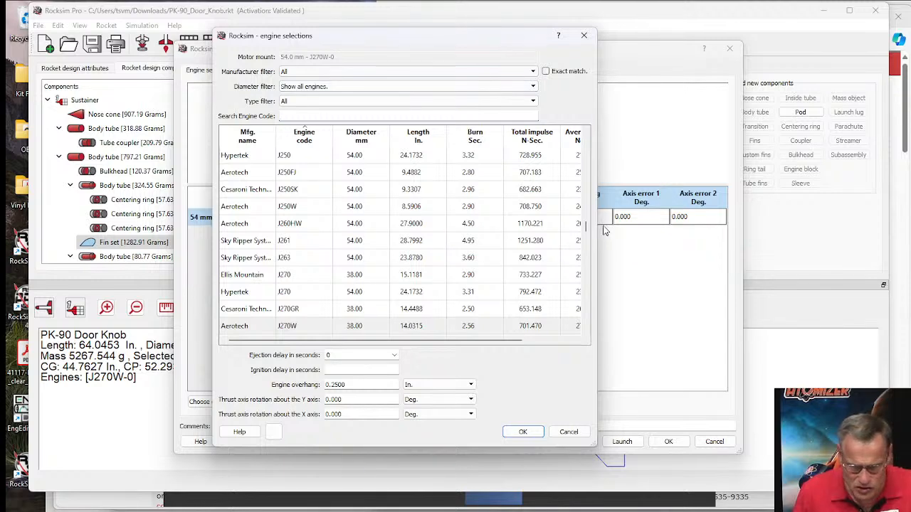
pyautogui.moveTo(586, 226); pyautogui.dragTo(586, 139)
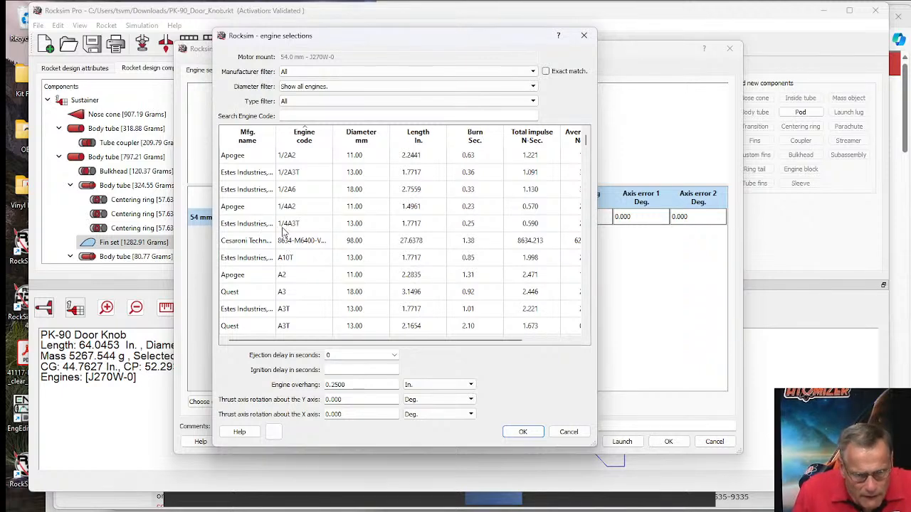
pyautogui.scroll(-2, 303, 225)
pyautogui.scroll(2, 306, 206)
pyautogui.scroll(-5, 323, 239)
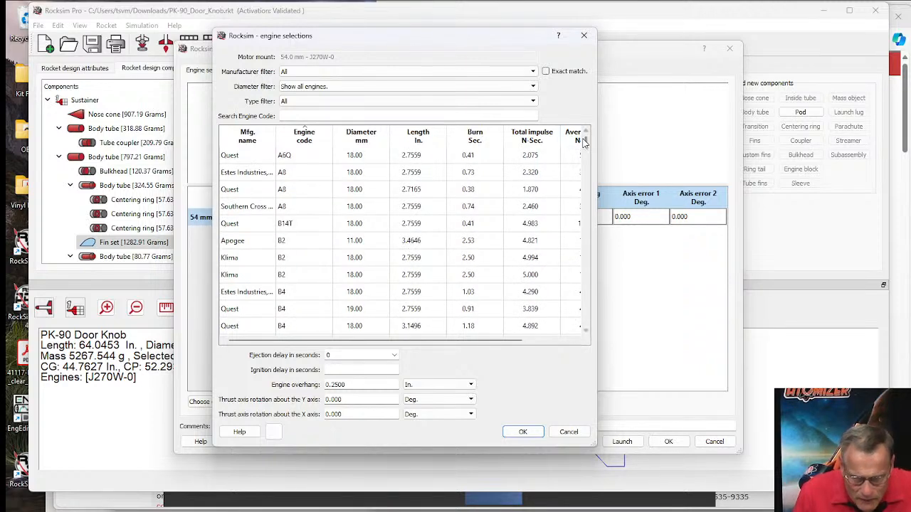
pyautogui.moveTo(585, 143); pyautogui.dragTo(598, 311)
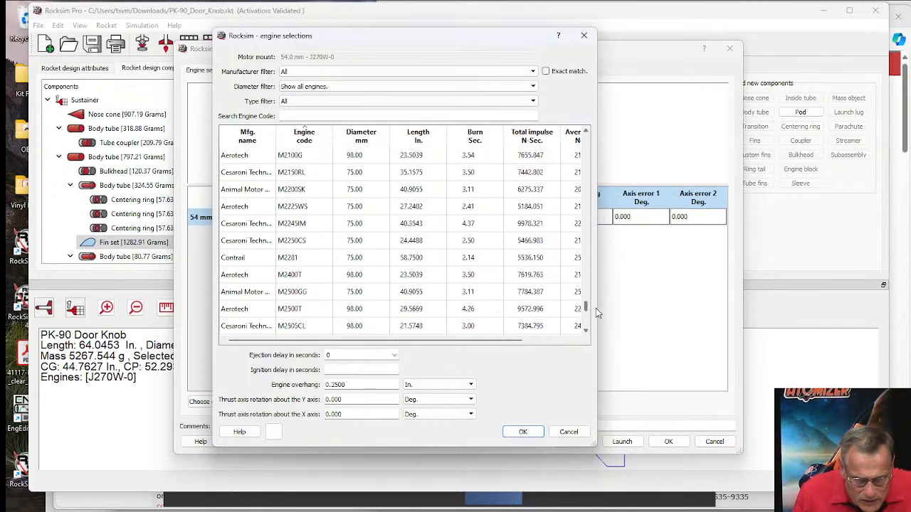
# Check the diameter filter options, keep all engines shown, and sort the engine list by diameter starting from the smallest.
pyautogui.click(303, 87)
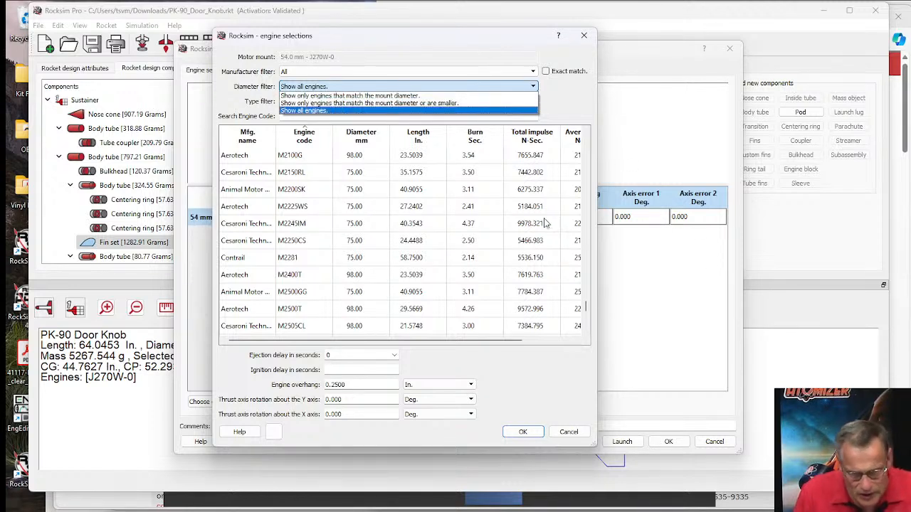
pyautogui.click(589, 112)
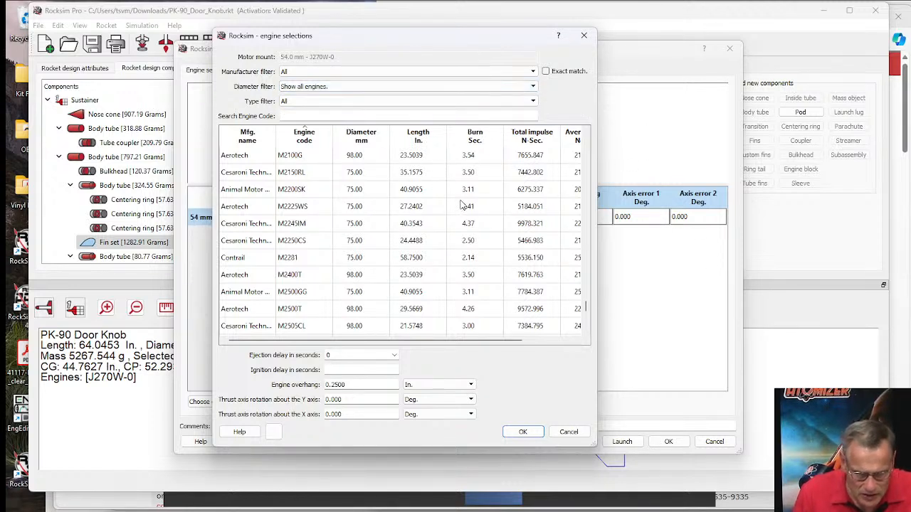
pyautogui.click(375, 138)
pyautogui.moveTo(588, 308); pyautogui.dragTo(568, 133)
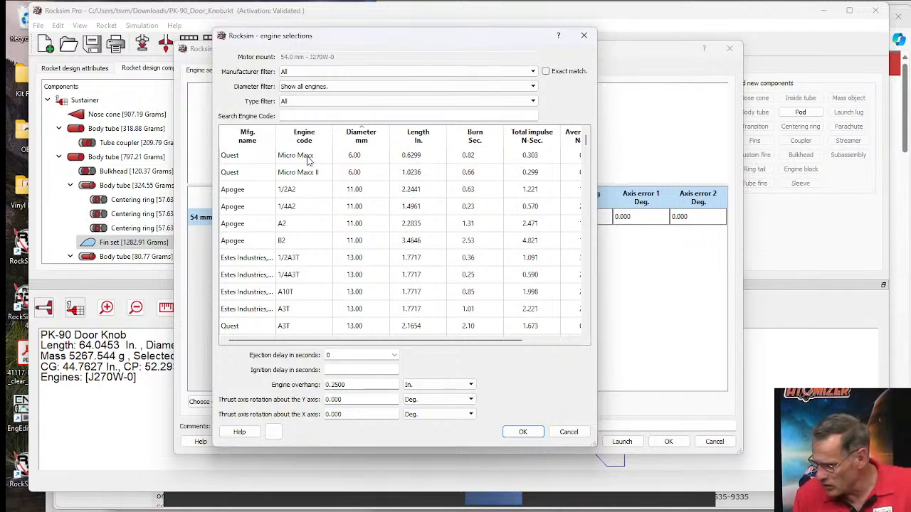
# Switch to Chrome, open rocksim.com, and enlarge the browser window to fit the Launch Visualizer page.
pyautogui.moveTo(375, 500)
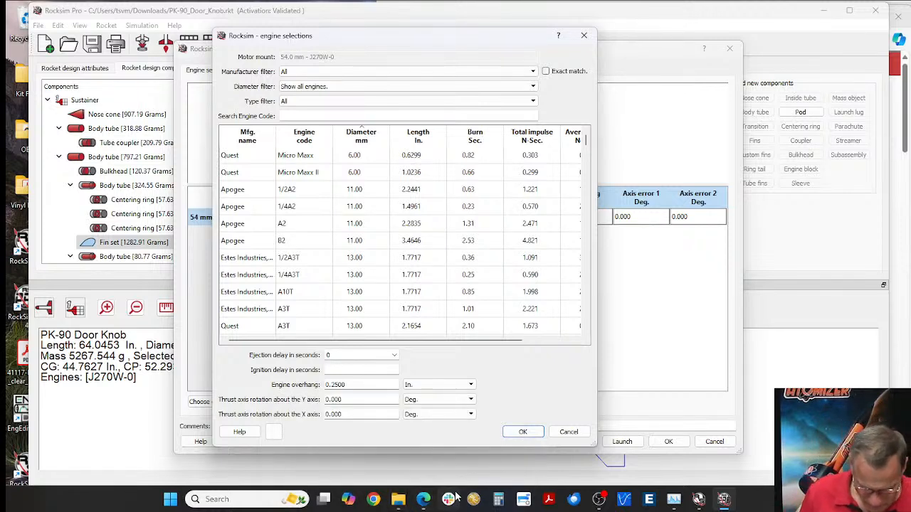
pyautogui.click(373, 500)
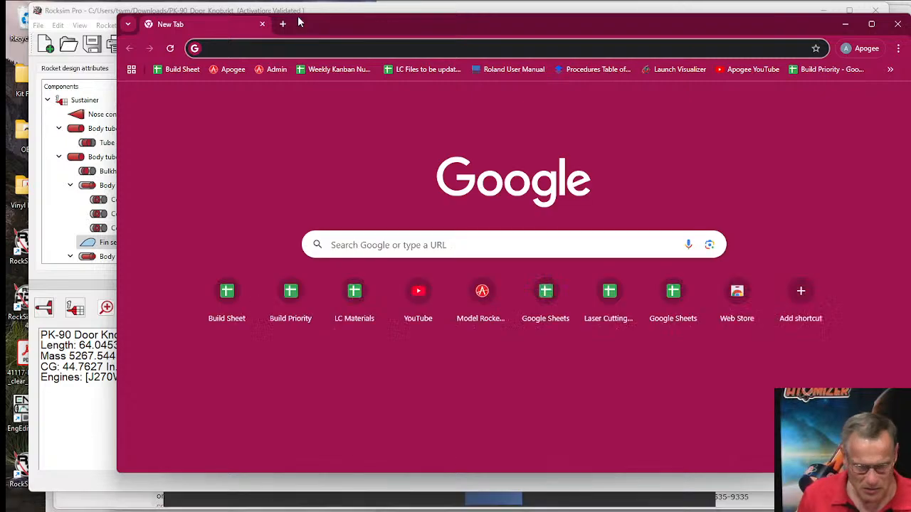
pyautogui.moveTo(304, 20); pyautogui.dragTo(226, 11)
pyautogui.click(226, 42)
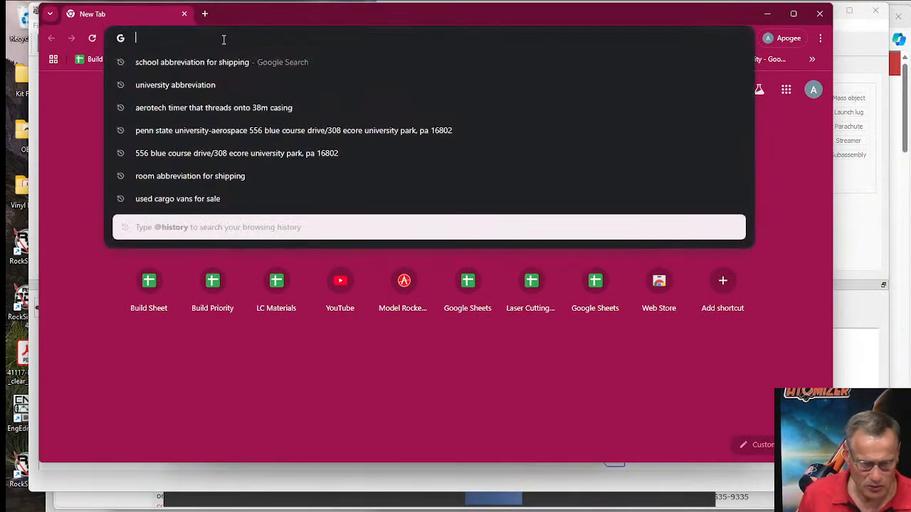
pyautogui.write('rocksim.com')
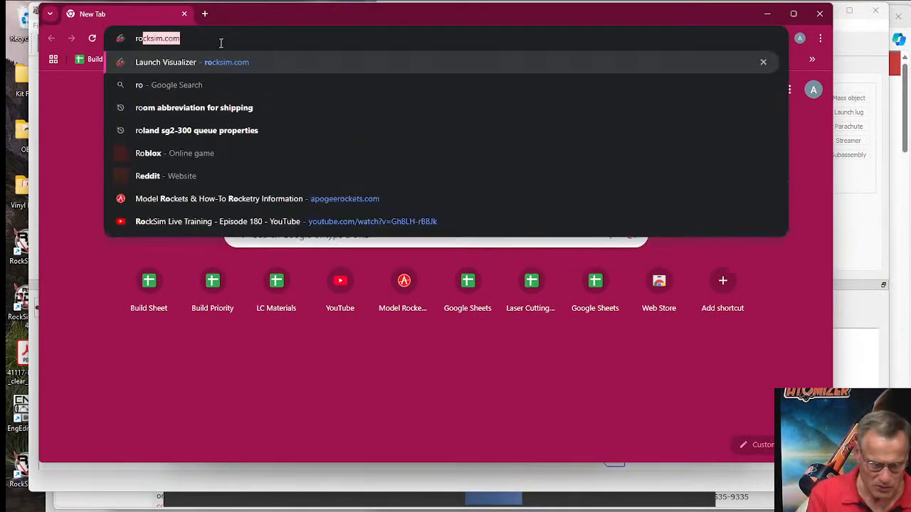
pyautogui.press('Return')
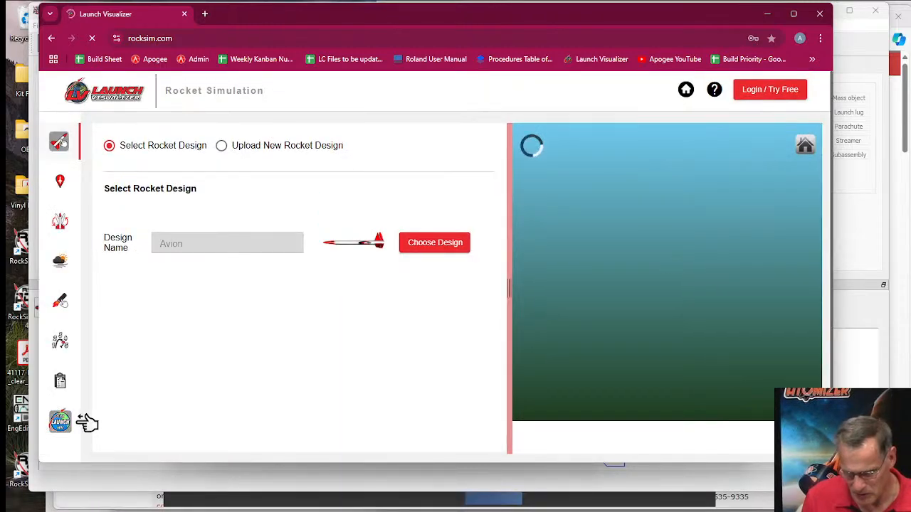
pyautogui.moveTo(854, 498); pyautogui.dragTo(893, 500)
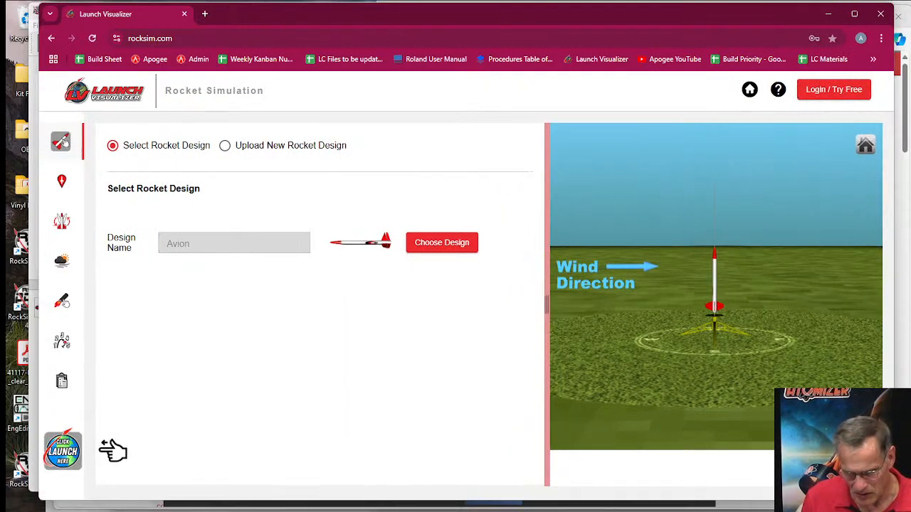
# Open the launch site settings and sign in to Launch Visualizer with the saved account e-mail and password.
pyautogui.click(63, 183)
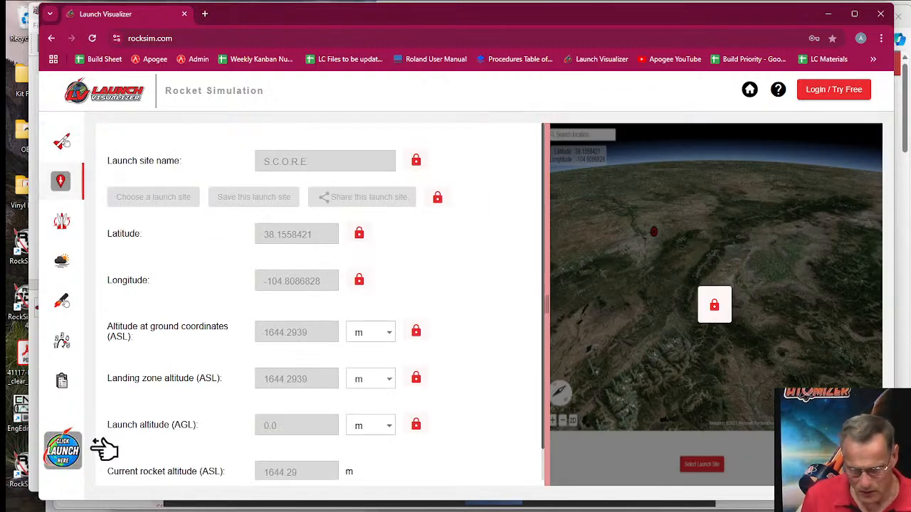
pyautogui.click(833, 89)
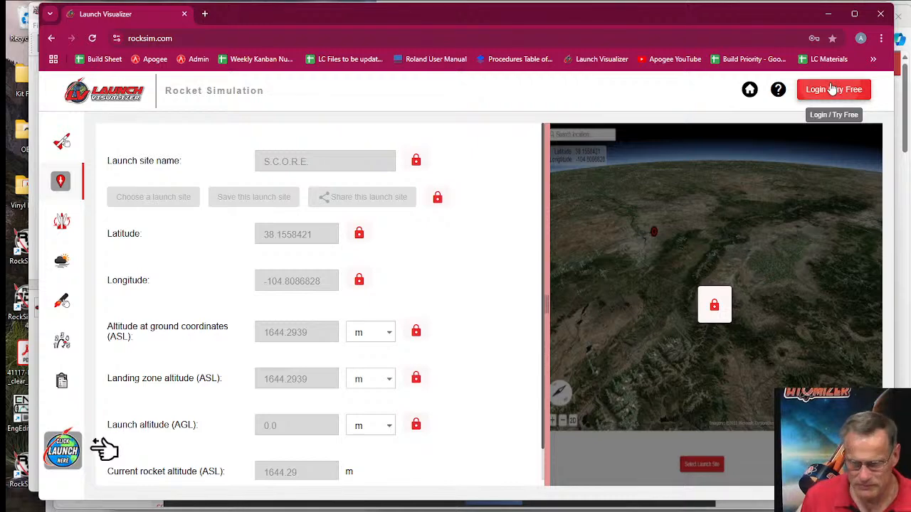
pyautogui.write('TS')
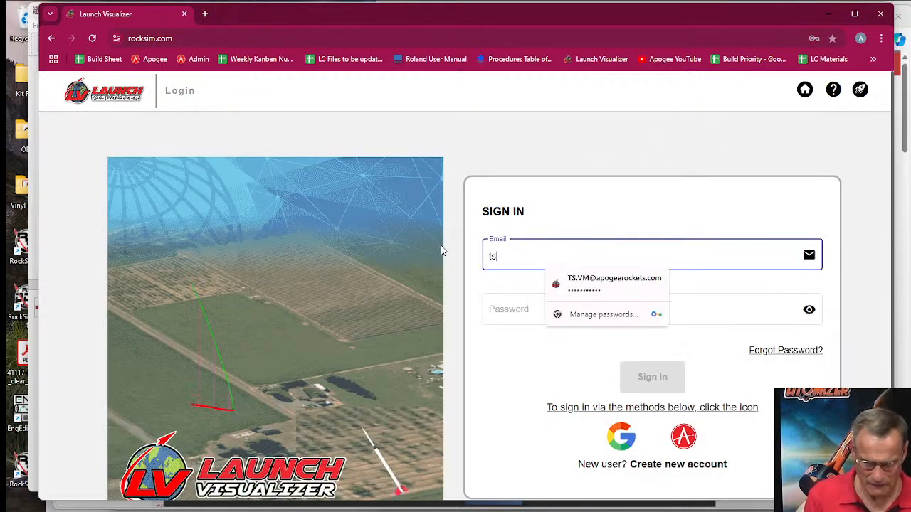
pyautogui.click(637, 285)
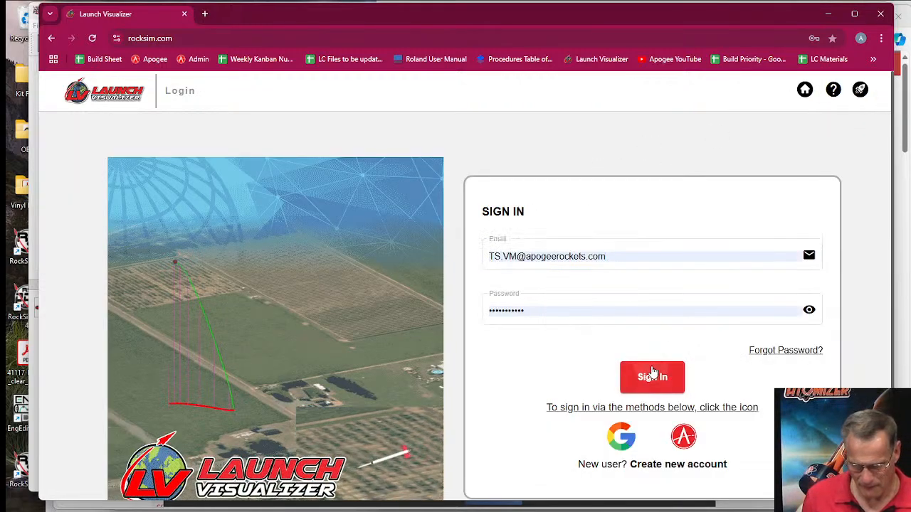
pyautogui.click(652, 377)
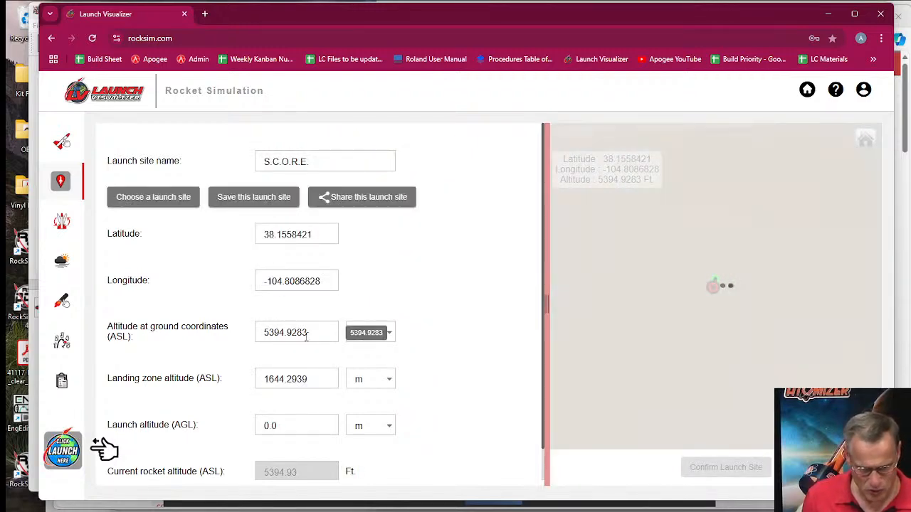
# Set the launch site's latitude to 037.548775694.
pyautogui.scroll(-1, 313, 317)
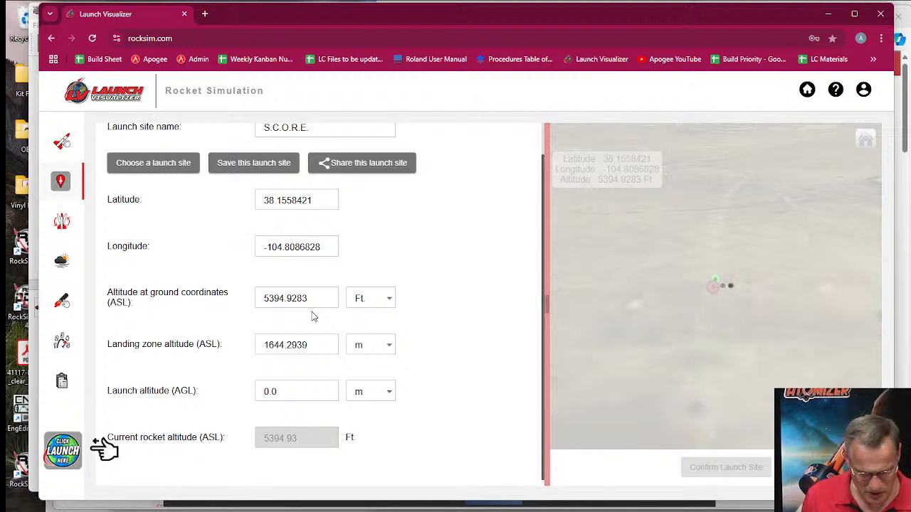
pyautogui.moveTo(316, 350); pyautogui.dragTo(287, 349)
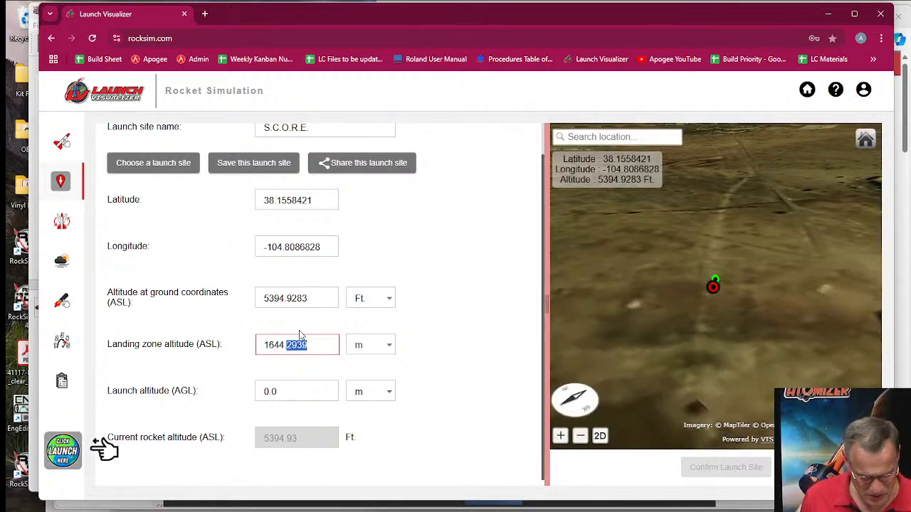
pyautogui.moveTo(315, 202); pyautogui.dragTo(264, 204)
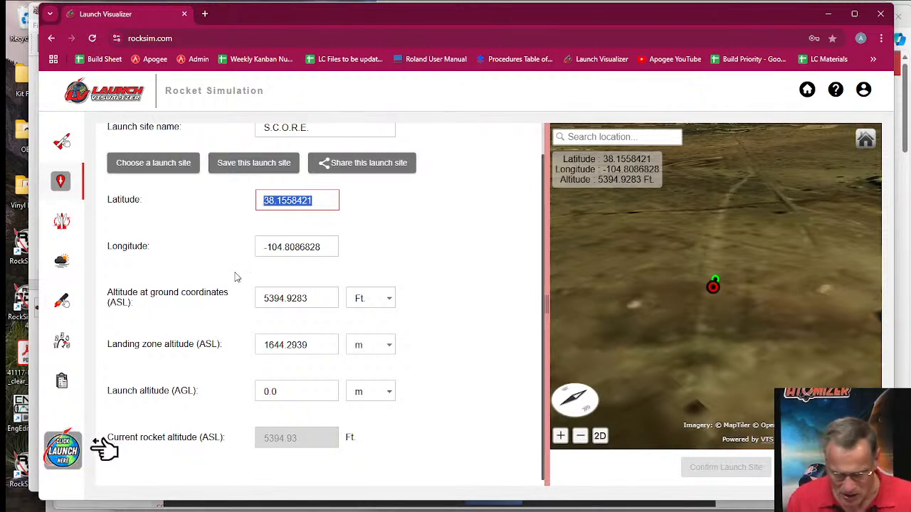
pyautogui.write('037')
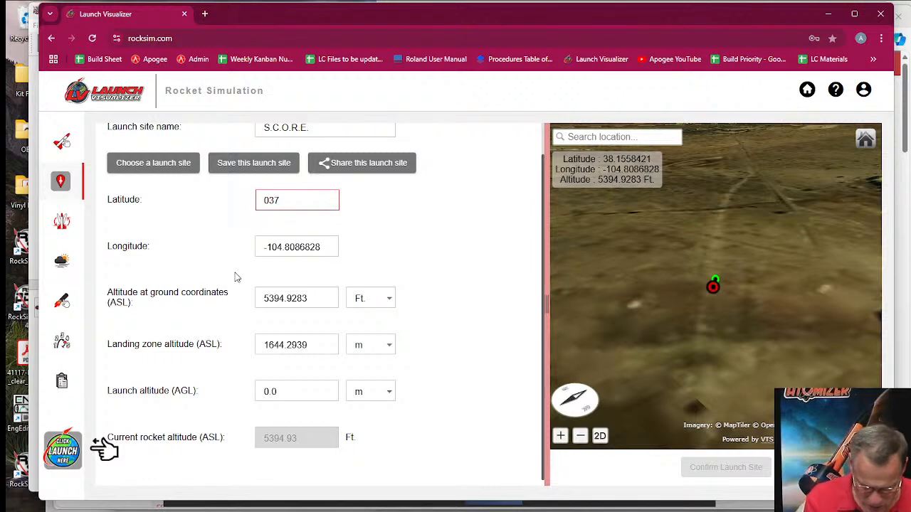
pyautogui.write('.54')
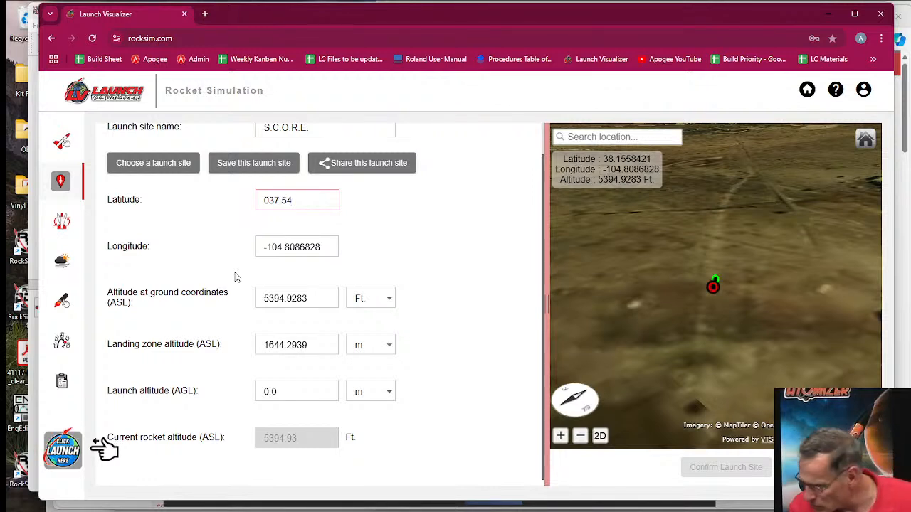
pyautogui.write('877')
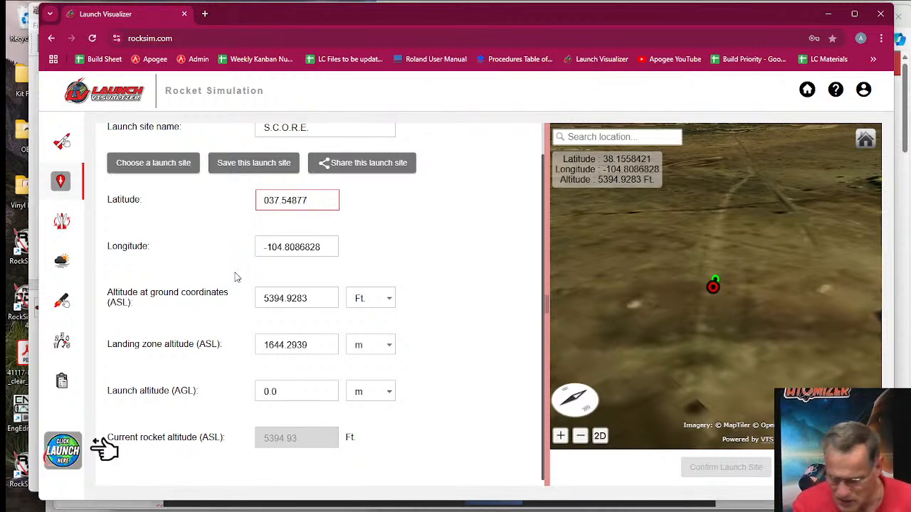
pyautogui.write('56')
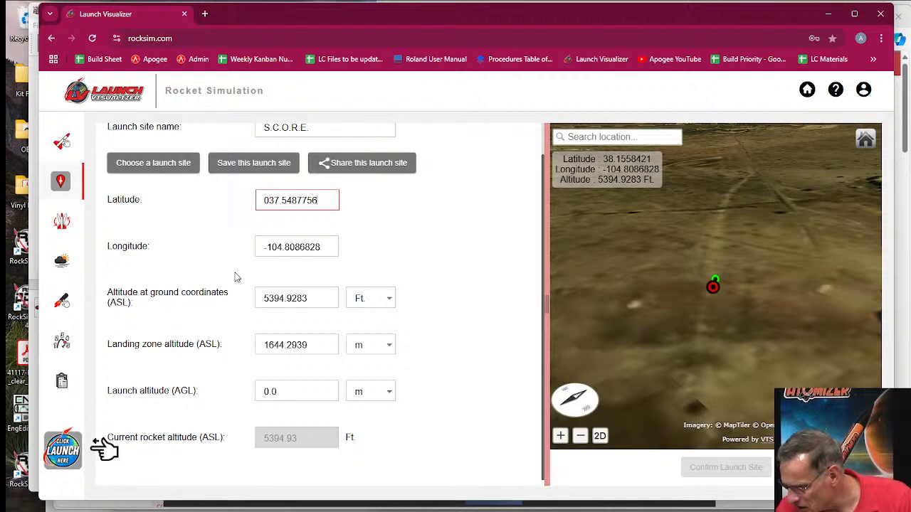
pyautogui.write('94')
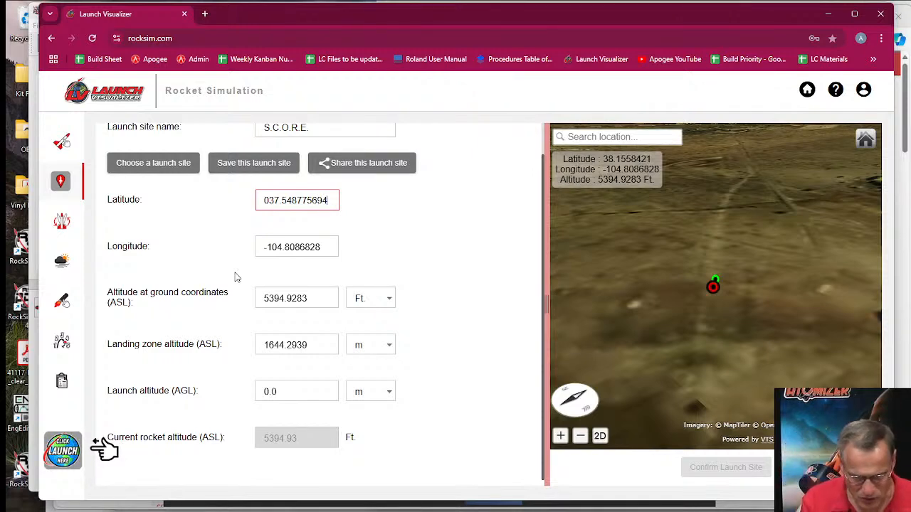
pyautogui.press('Tab')
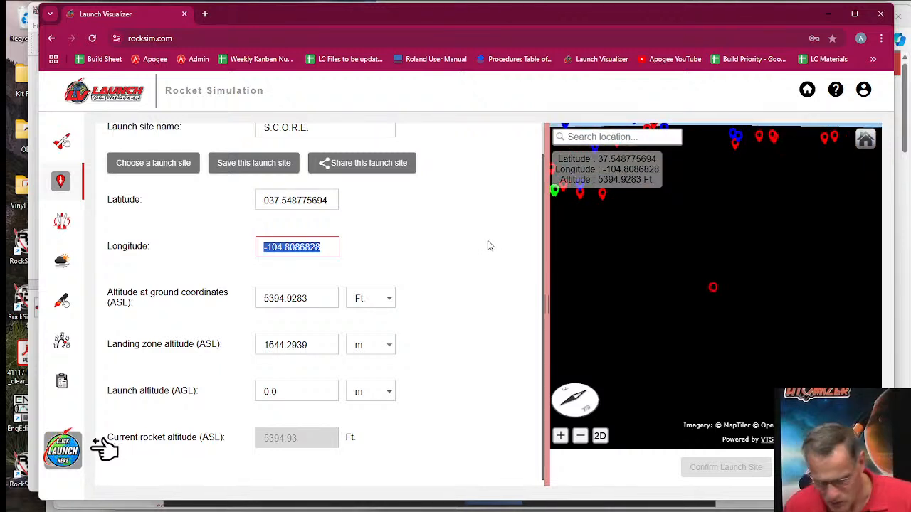
# Set the launch site's longitude to 175.263385404.
pyautogui.write('175')
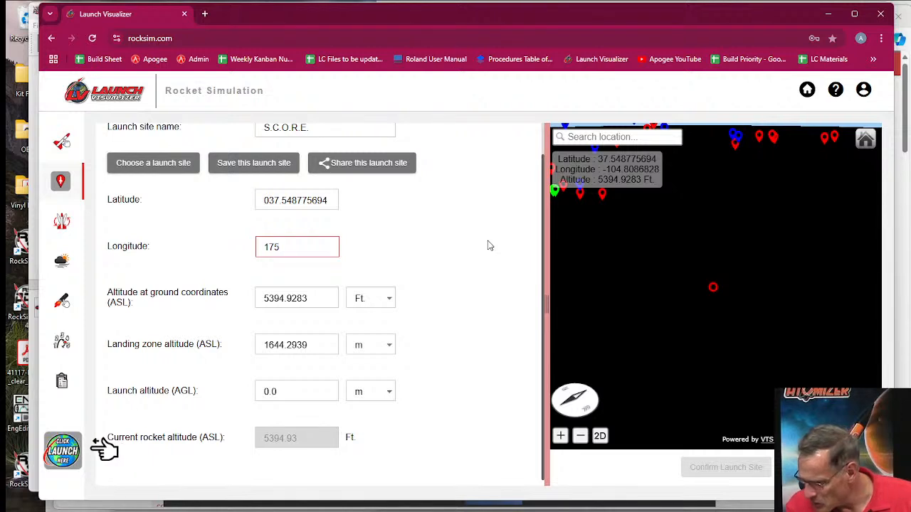
pyautogui.write('.26')
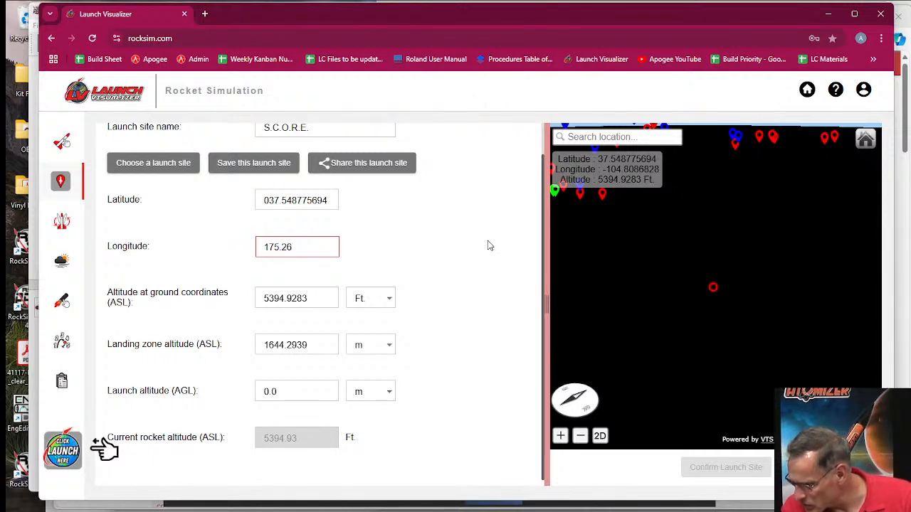
pyautogui.write('3386')
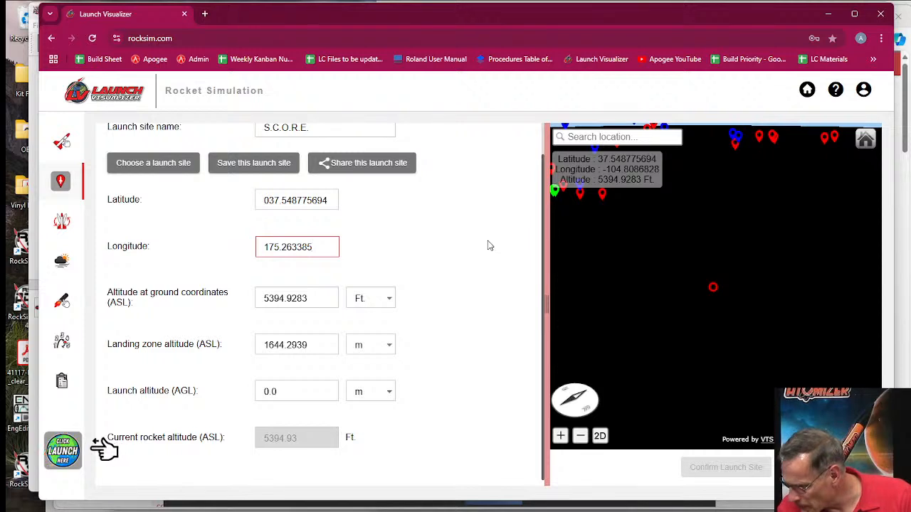
pyautogui.write('404')
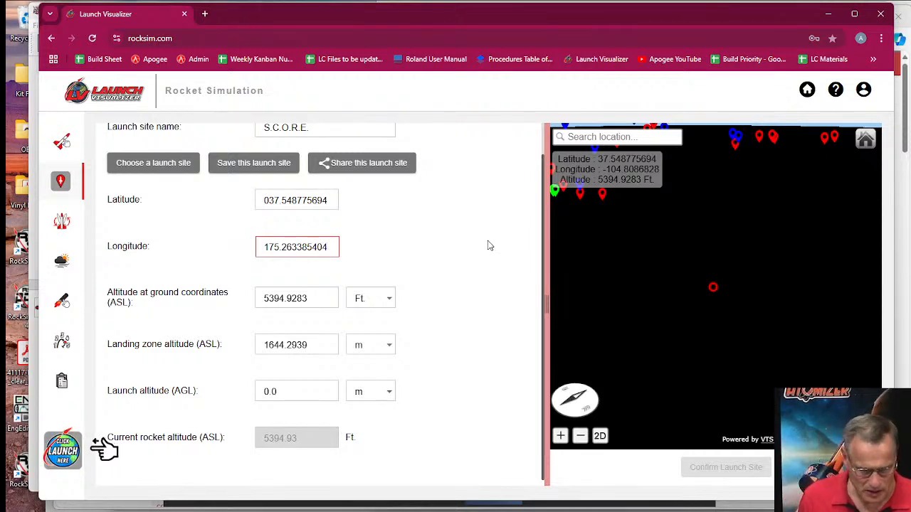
pyautogui.press('Tab')
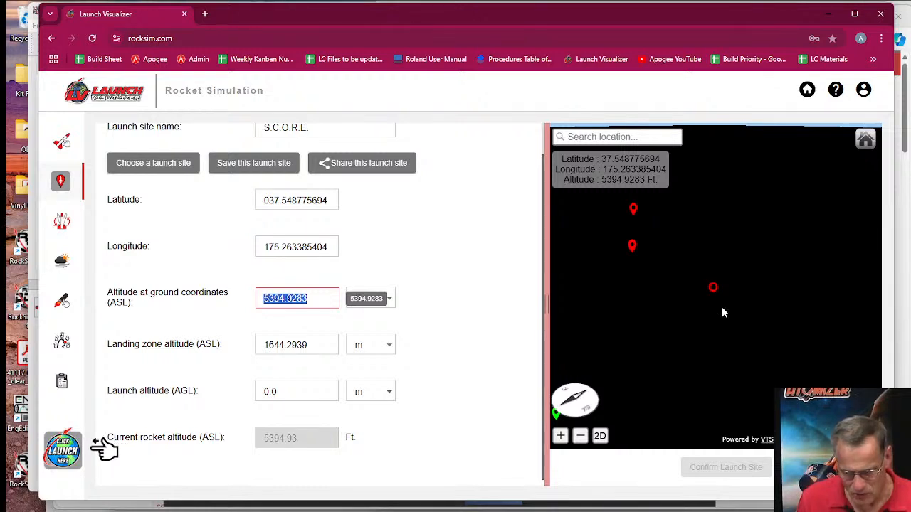
# Correct the launch site's latitude to the southern-hemisphere value -37.548775694.
pyautogui.click(561, 436)
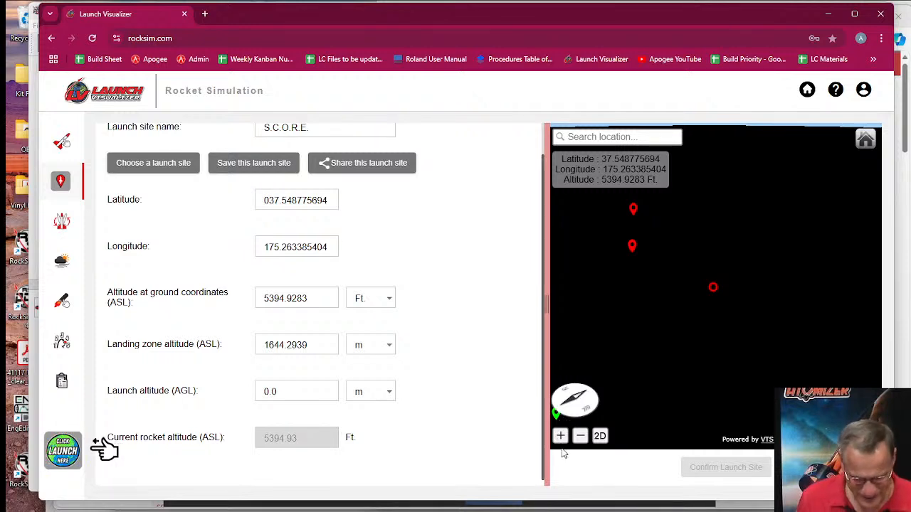
pyautogui.click(271, 200)
pyautogui.moveTo(268, 200); pyautogui.dragTo(263, 203)
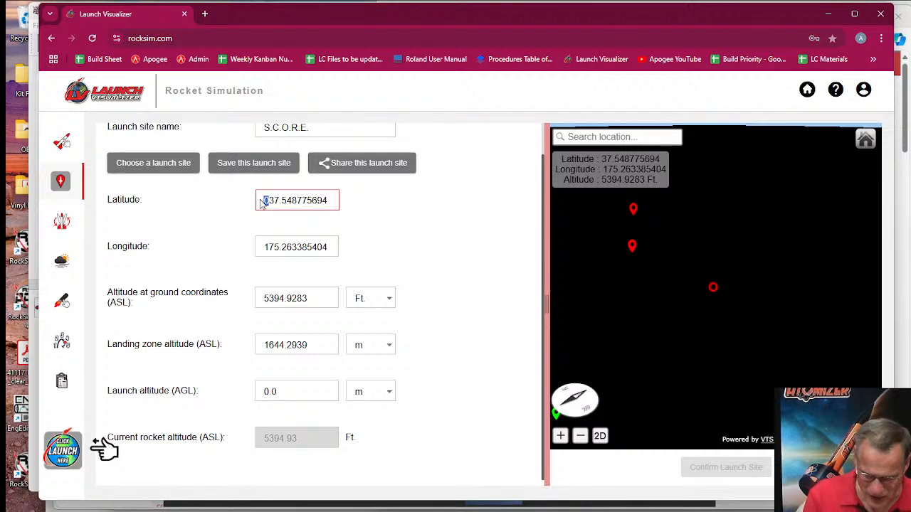
pyautogui.press('BackSpace')
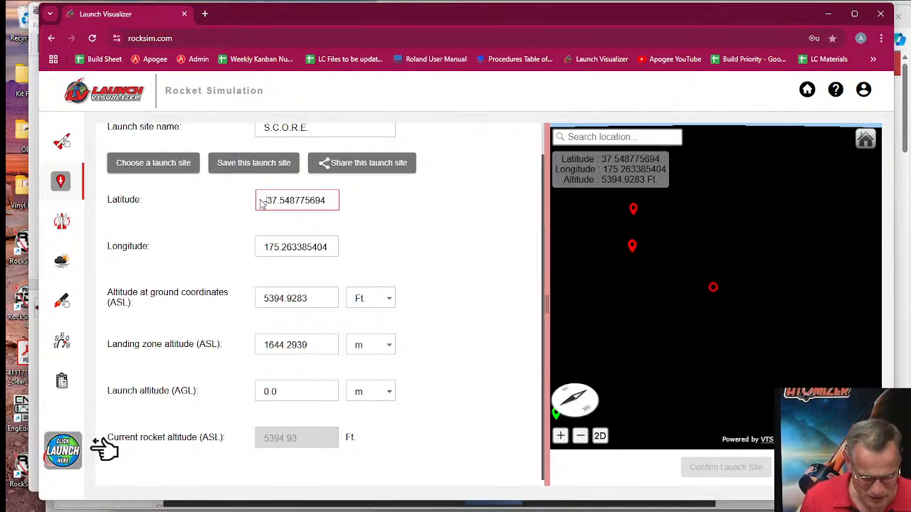
pyautogui.write('-')
pyautogui.press('Tab')
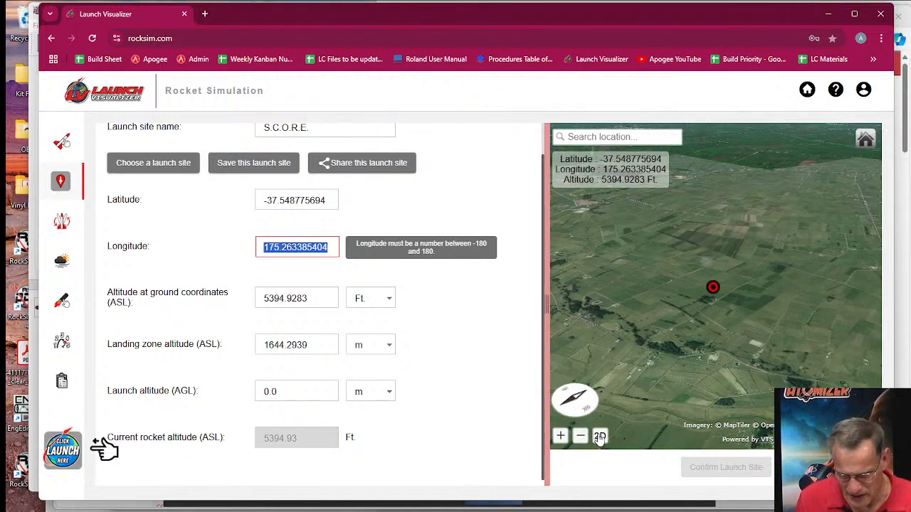
# Switch the launch site map to 2D, check the surroundings of the site marker, and widen the map area.
pyautogui.click(600, 437)
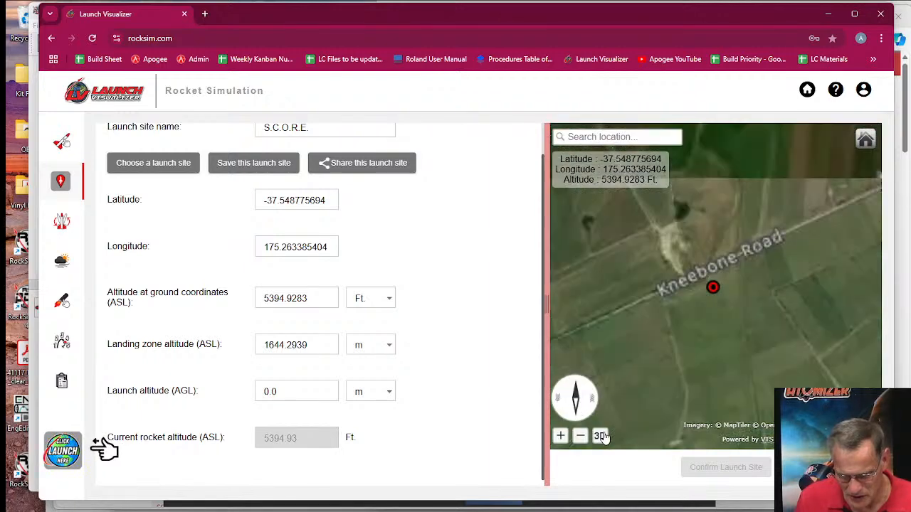
pyautogui.scroll(-3, 733, 293)
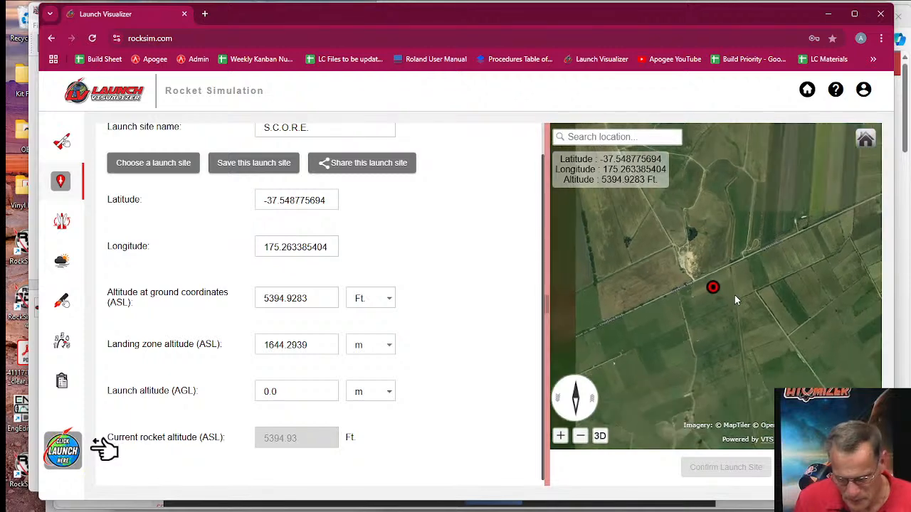
pyautogui.scroll(-3, 734, 293)
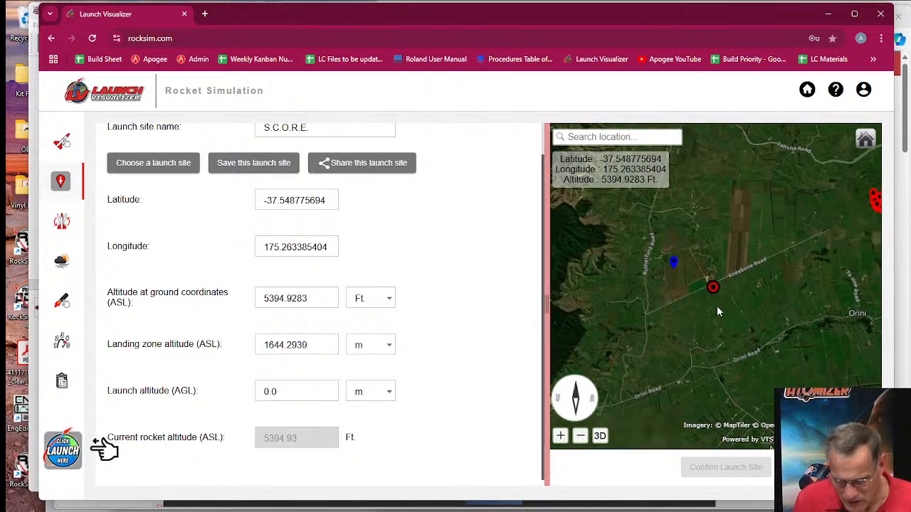
pyautogui.scroll(3, 716, 305)
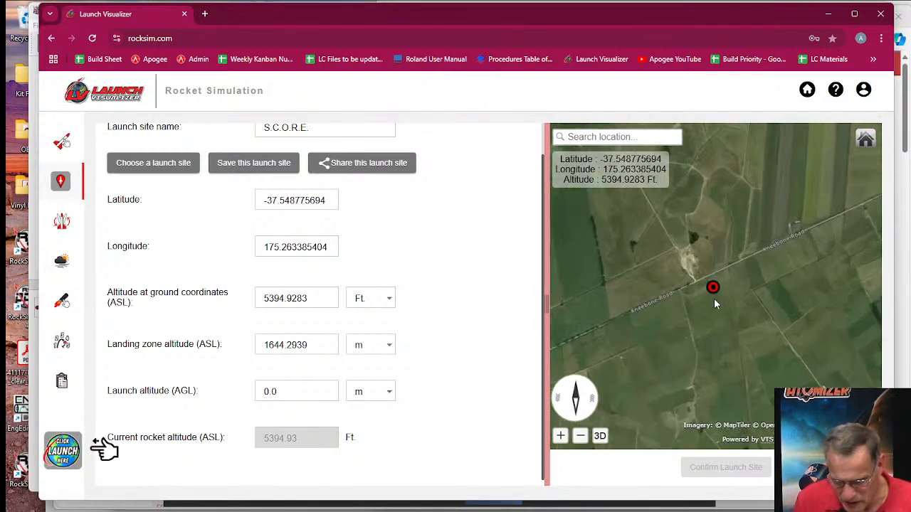
pyautogui.scroll(-3, 715, 301)
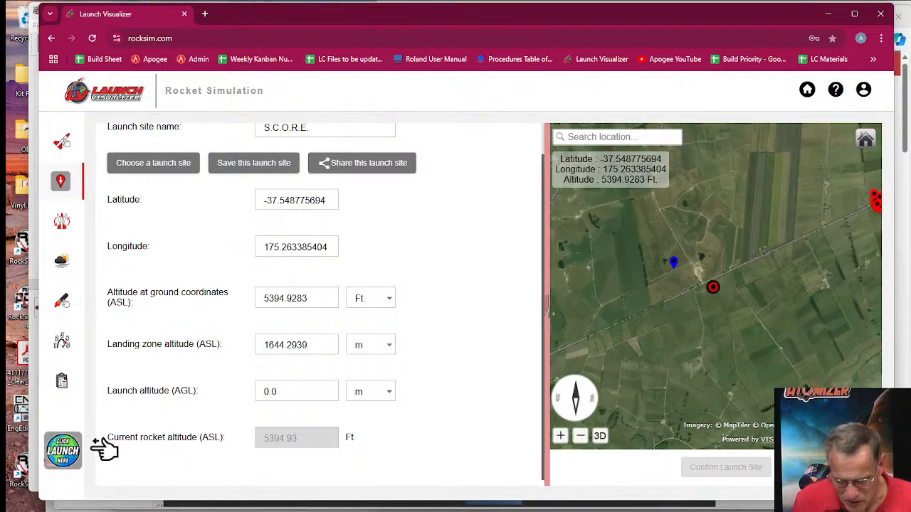
pyautogui.moveTo(547, 306); pyautogui.dragTo(261, 291)
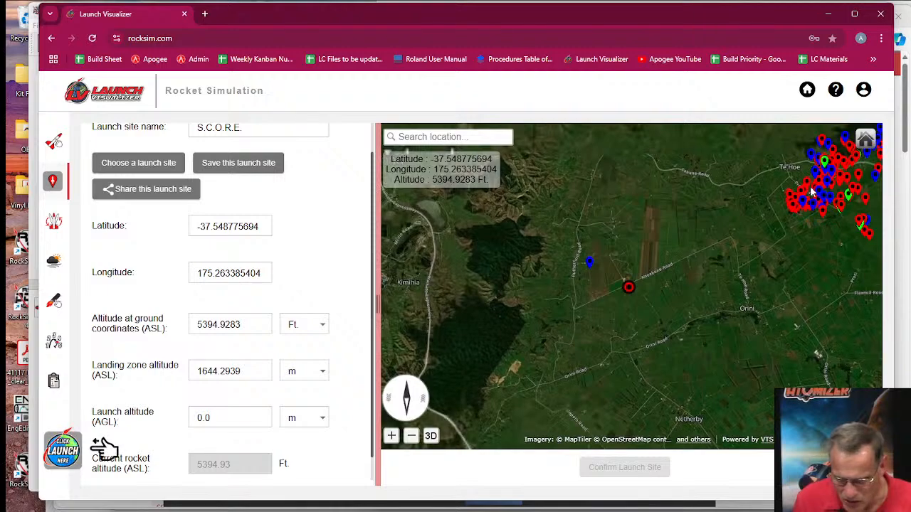
# Examine where the launch site lies in New Zealand, from the whole North Island down to the fields around the marker.
pyautogui.scroll(-3, 630, 230)
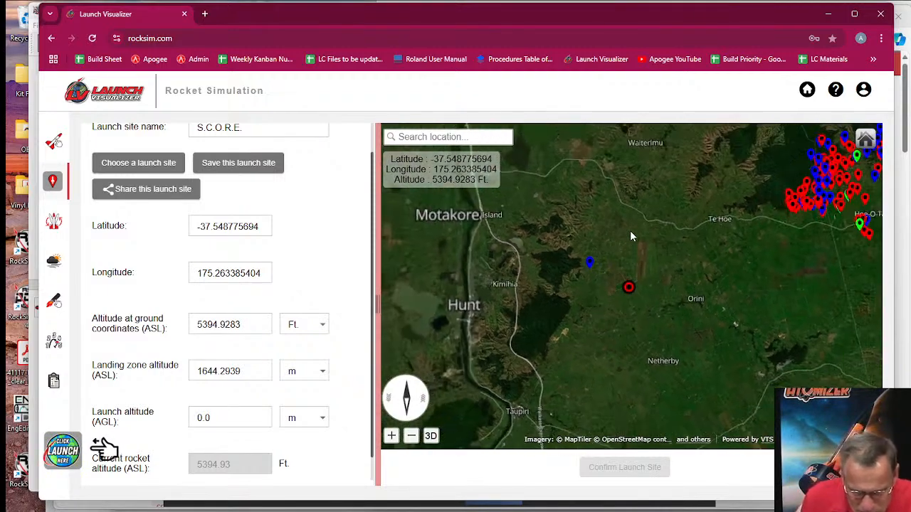
pyautogui.scroll(-2, 633, 228)
pyautogui.scroll(-3, 697, 266)
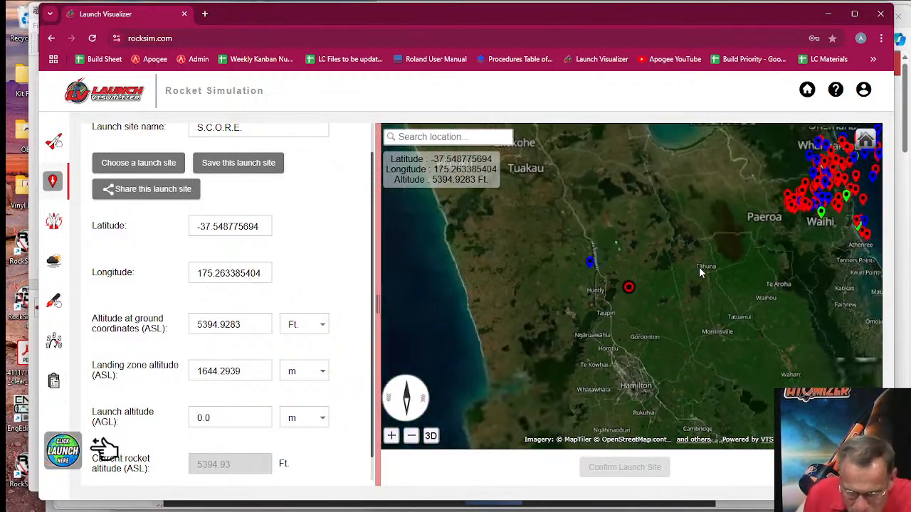
pyautogui.scroll(-4, 705, 270)
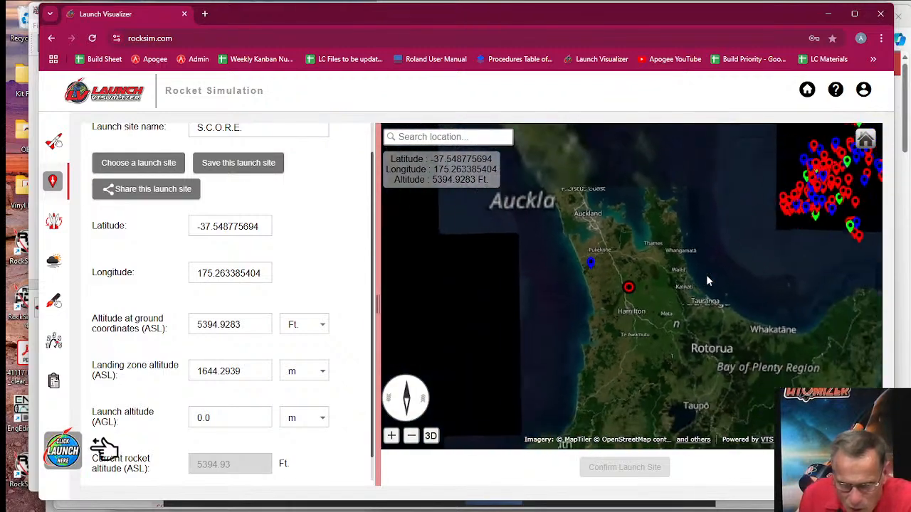
pyautogui.scroll(-5, 707, 274)
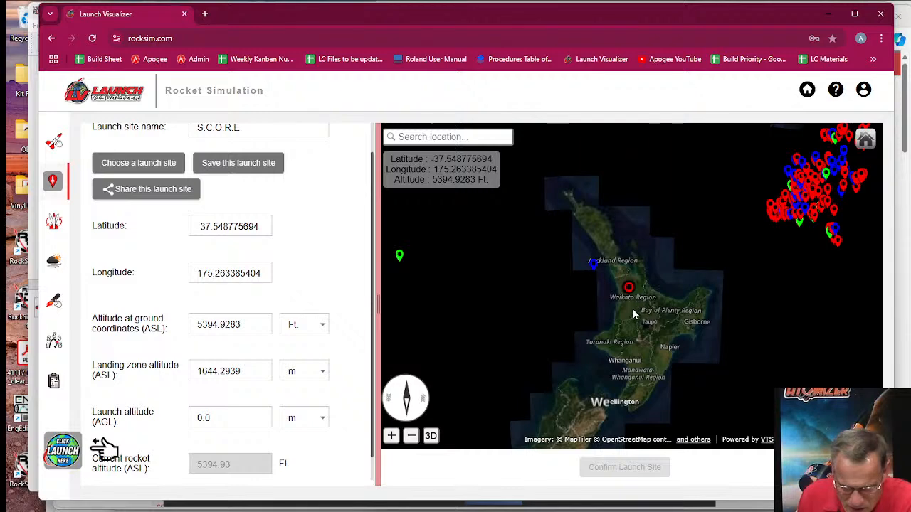
pyautogui.scroll(-3, 659, 313)
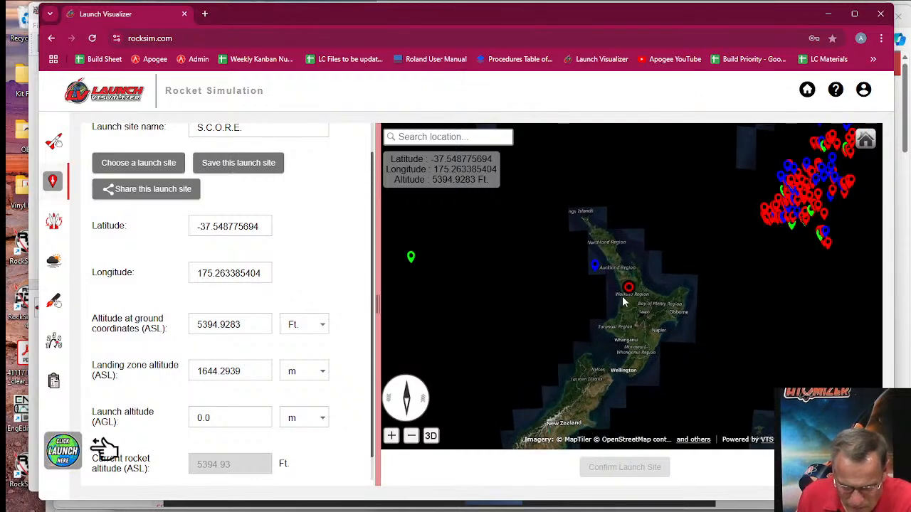
pyautogui.scroll(2, 619, 303)
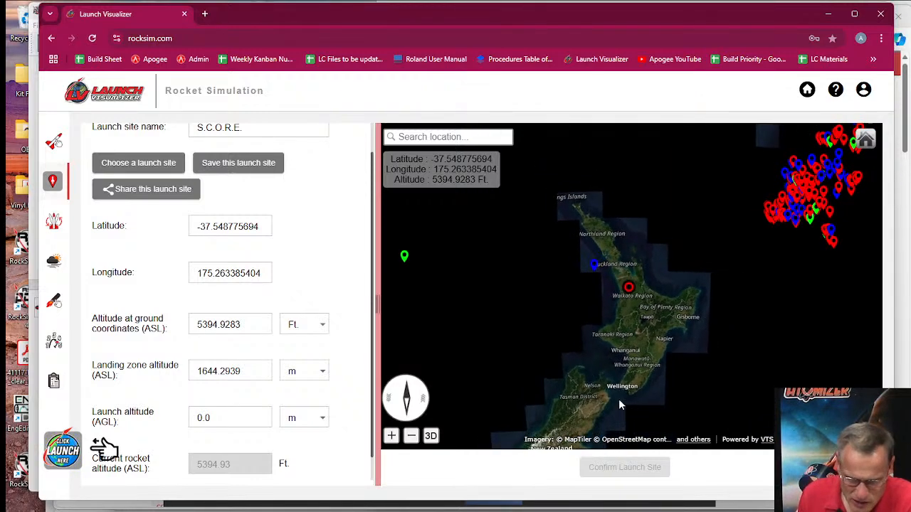
pyautogui.scroll(2, 631, 284)
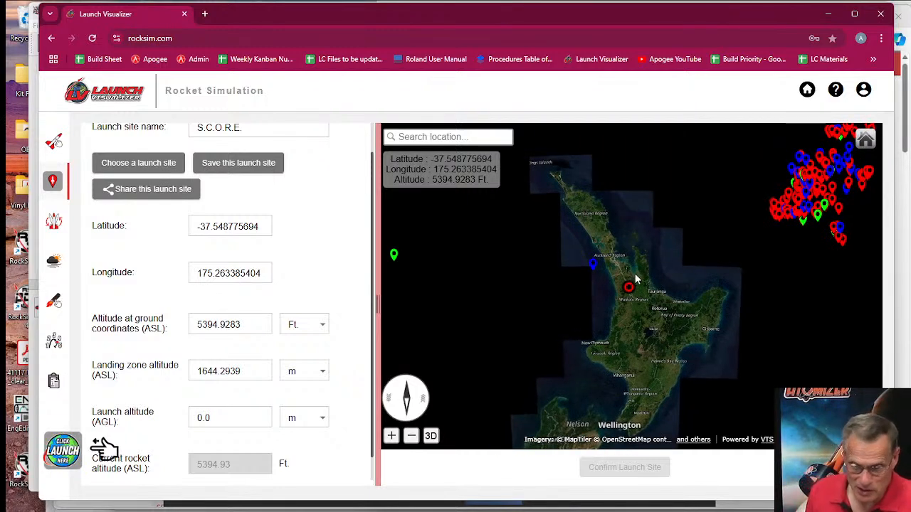
pyautogui.scroll(2, 633, 281)
pyautogui.scroll(5, 638, 299)
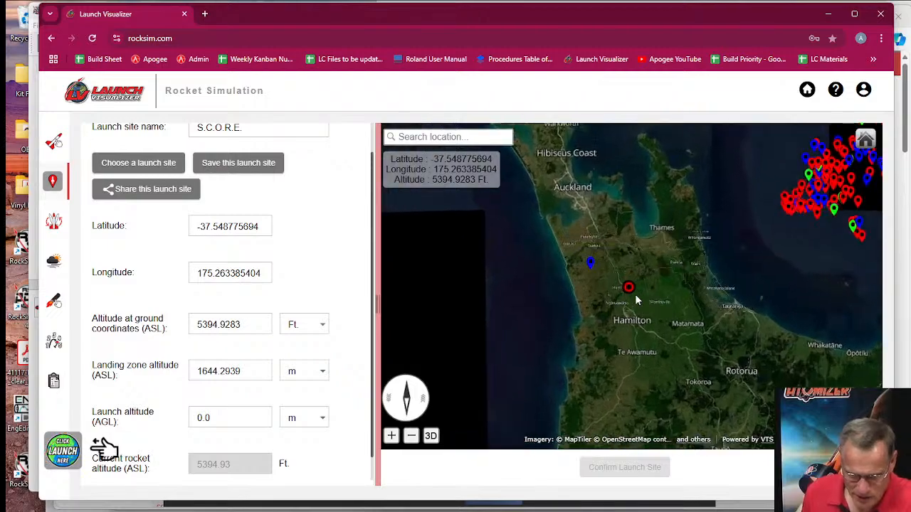
pyautogui.scroll(2, 637, 291)
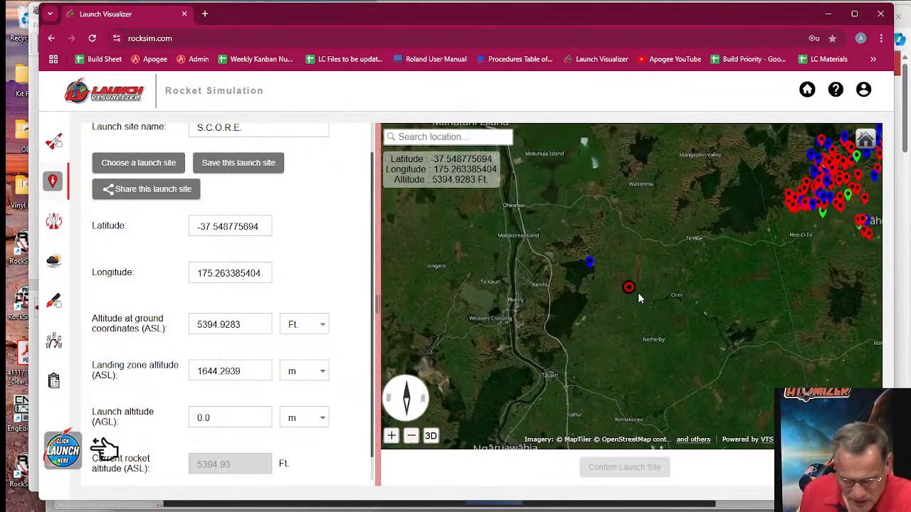
pyautogui.scroll(3, 648, 297)
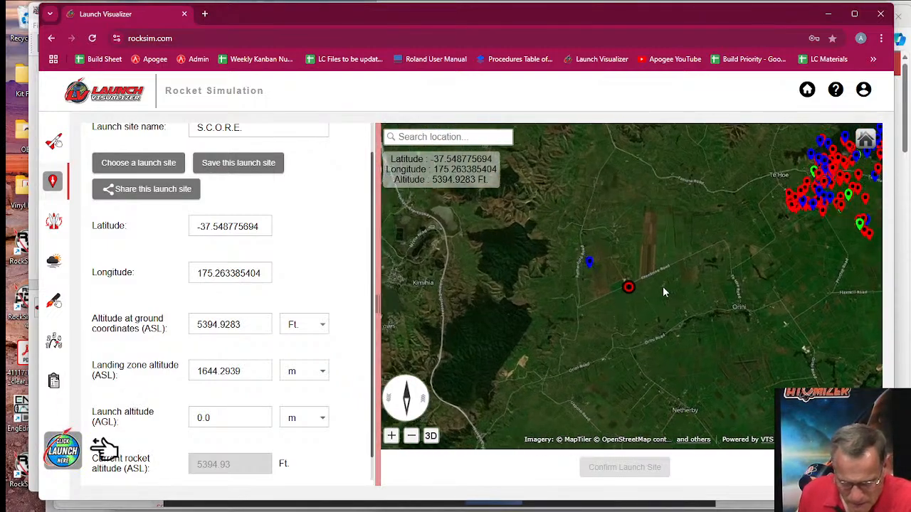
pyautogui.scroll(3, 659, 296)
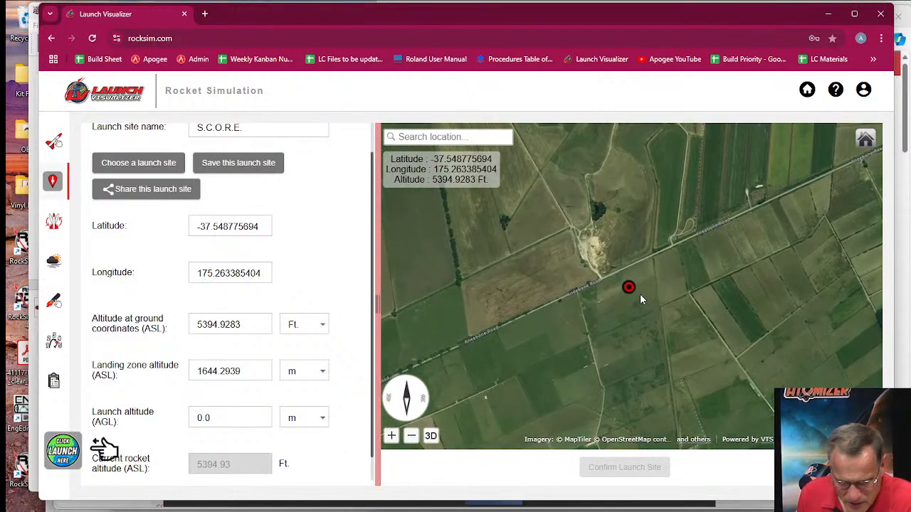
pyautogui.scroll(2, 609, 316)
pyautogui.scroll(2, 612, 327)
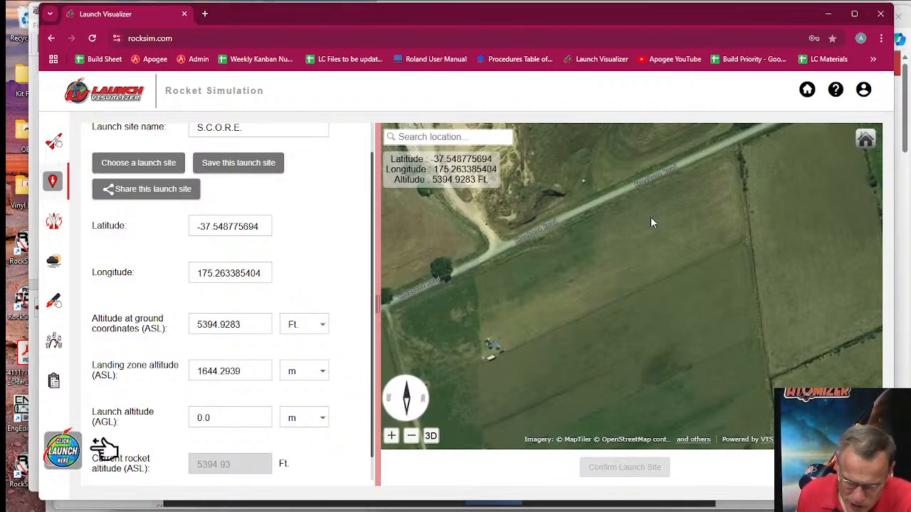
# Examine the fields and buildings along Kneebone Road and Rutherford Road near the launch site on the satellite map.
pyautogui.scroll(2, 649, 217)
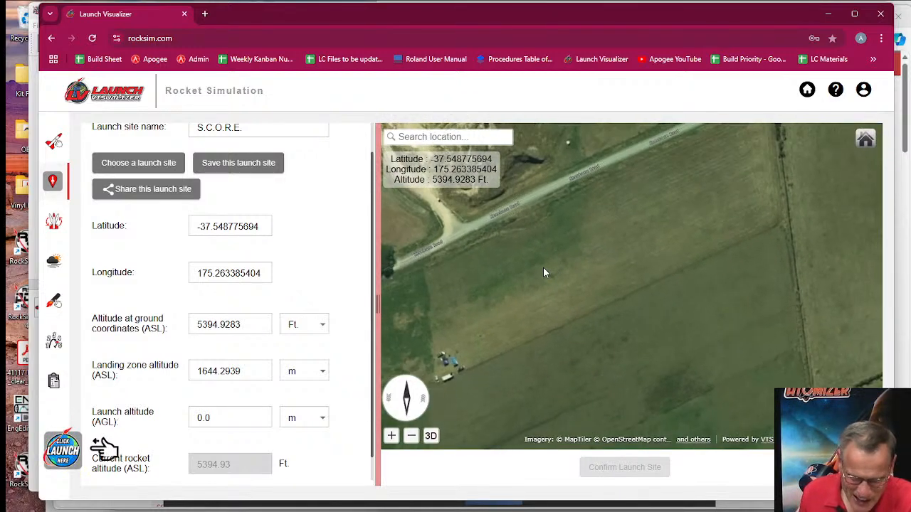
pyautogui.scroll(-3, 543, 270)
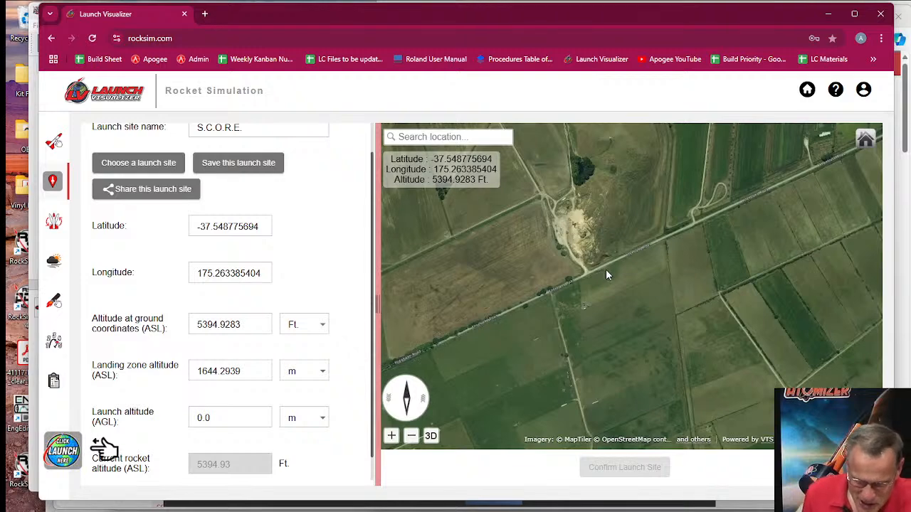
pyautogui.scroll(3, 606, 269)
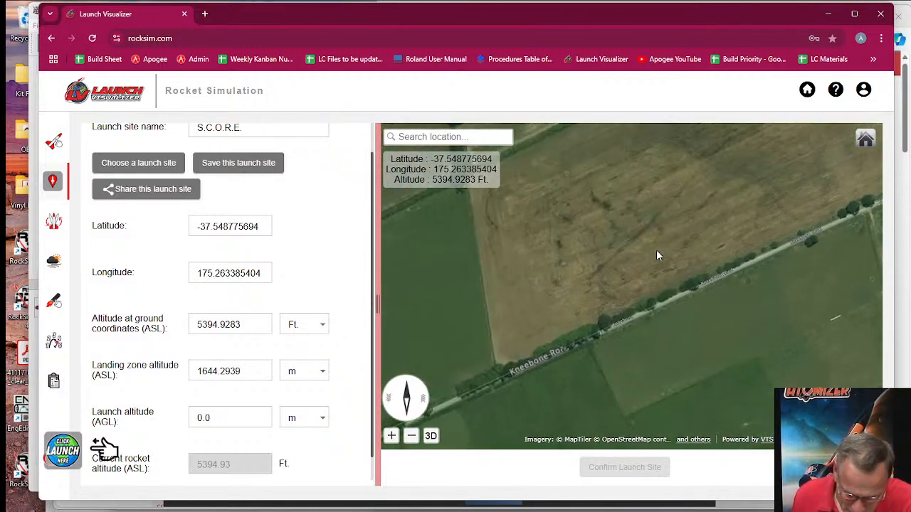
pyautogui.moveTo(659, 247); pyautogui.dragTo(680, 216)
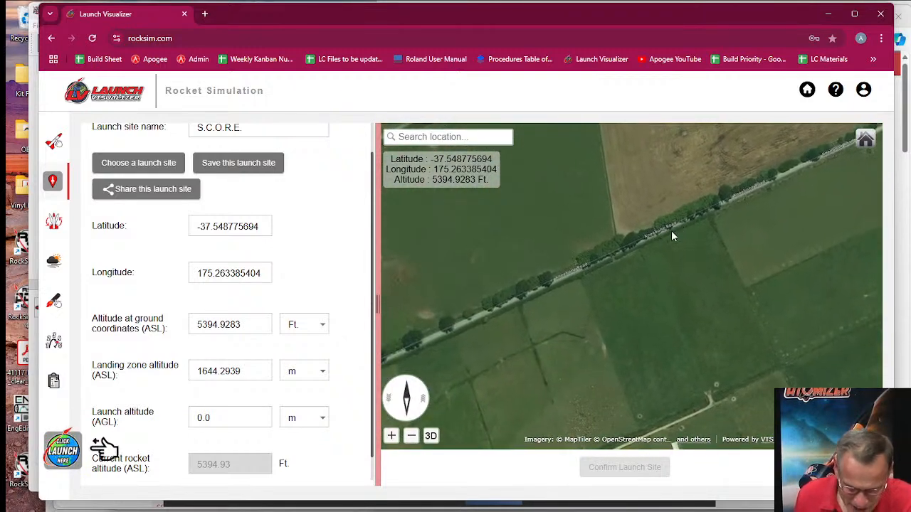
pyautogui.scroll(-4, 672, 231)
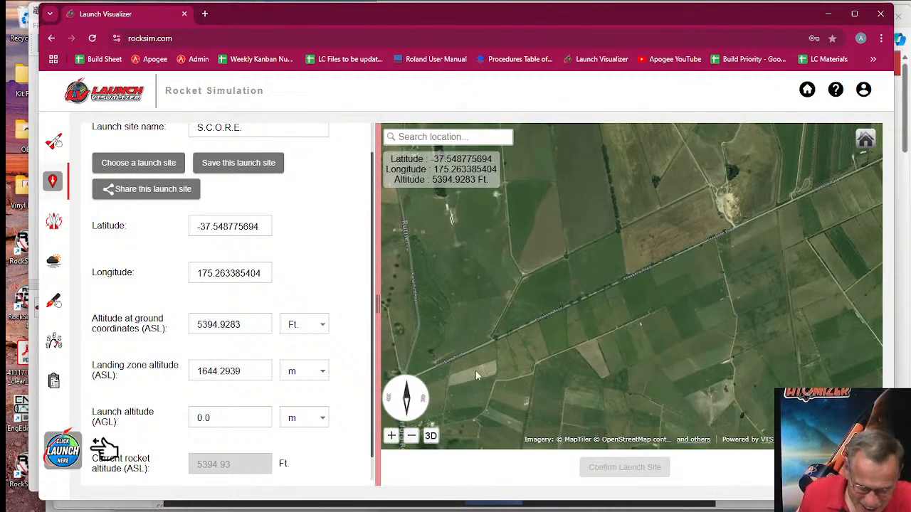
pyautogui.scroll(2, 509, 361)
pyautogui.scroll(2, 552, 257)
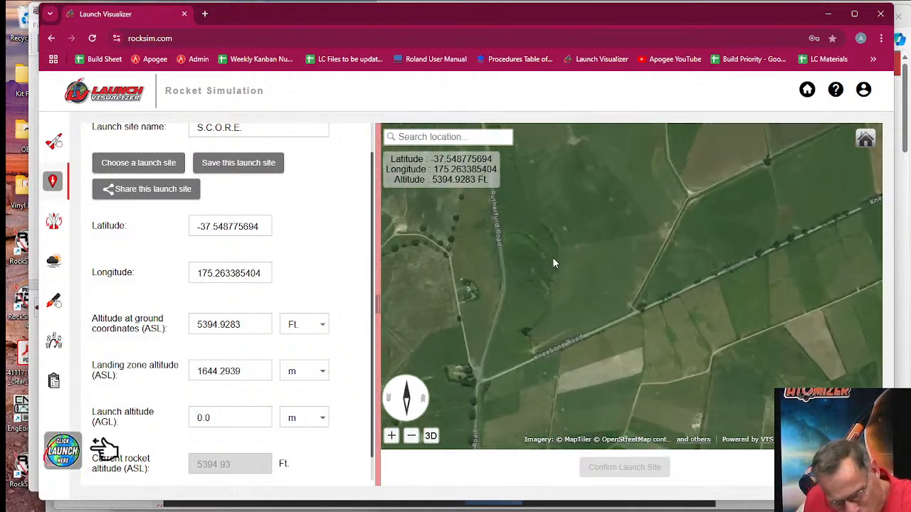
pyautogui.scroll(3, 507, 251)
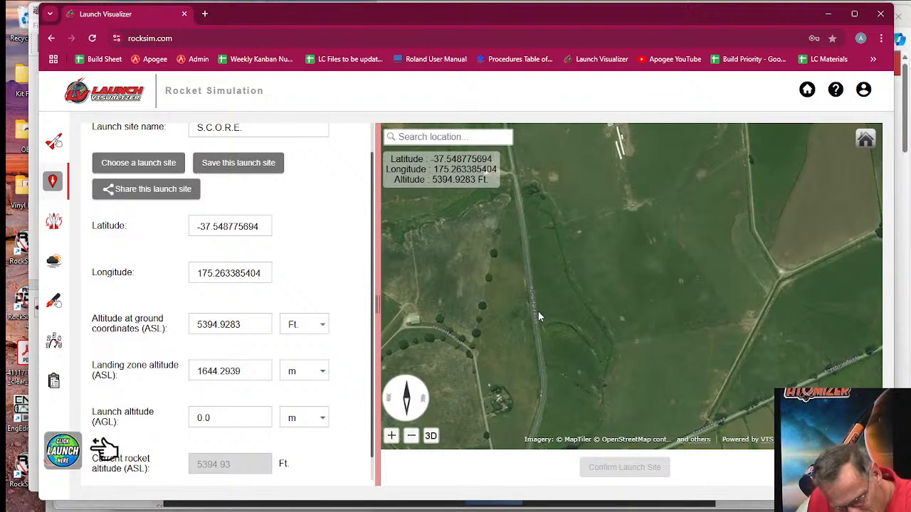
pyautogui.scroll(2, 538, 311)
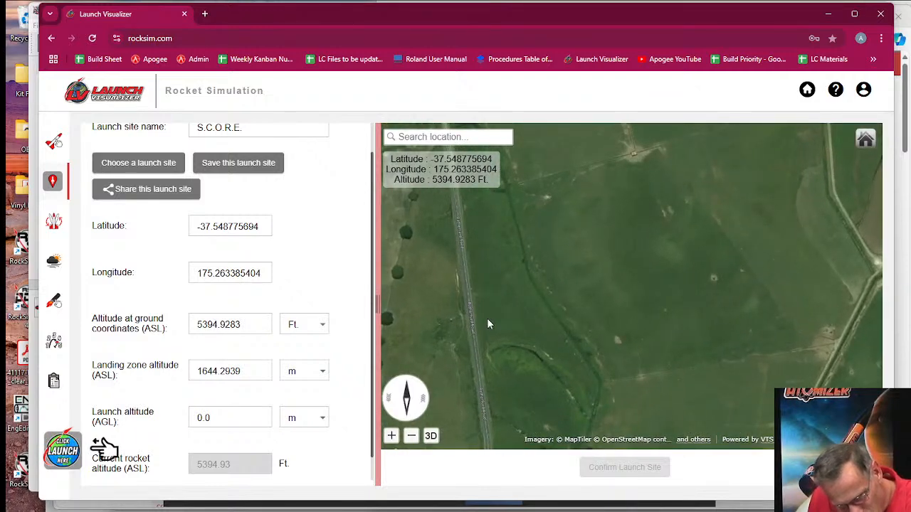
# Examine the satellite map from the launch site out to the whole North Island and along the coast of its northern tip.
pyautogui.scroll(-3, 616, 294)
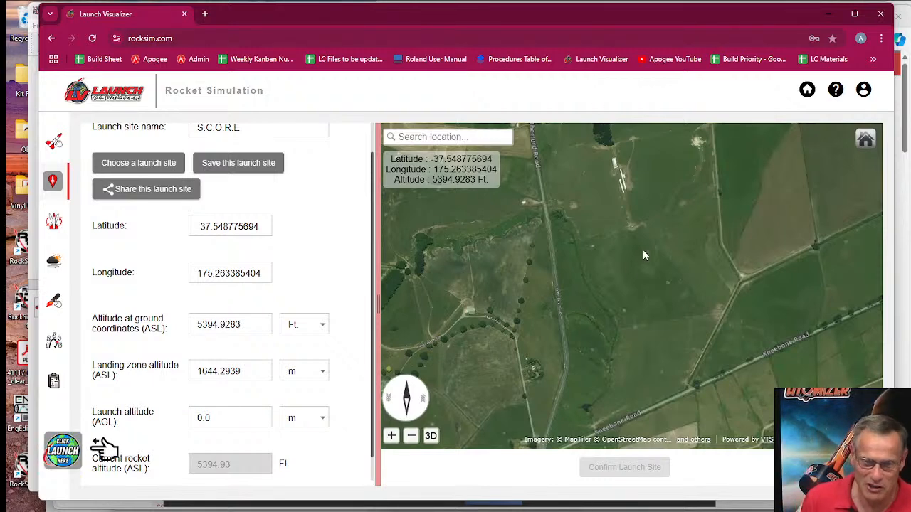
pyautogui.scroll(-5, 637, 263)
pyautogui.scroll(-5, 638, 263)
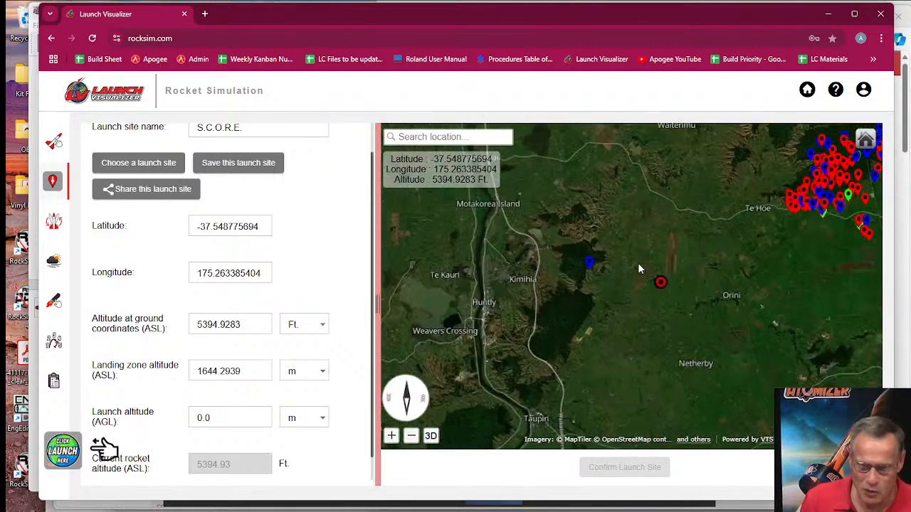
pyautogui.scroll(-5, 642, 270)
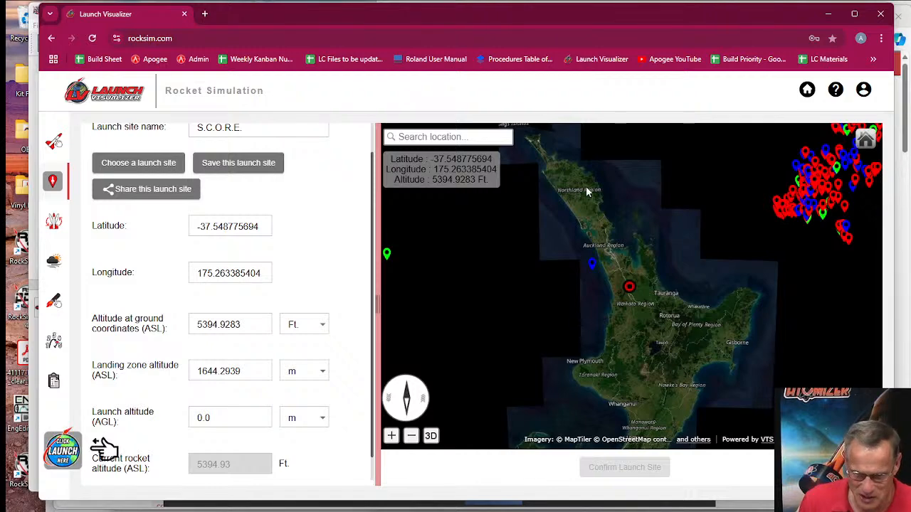
pyautogui.scroll(3, 599, 224)
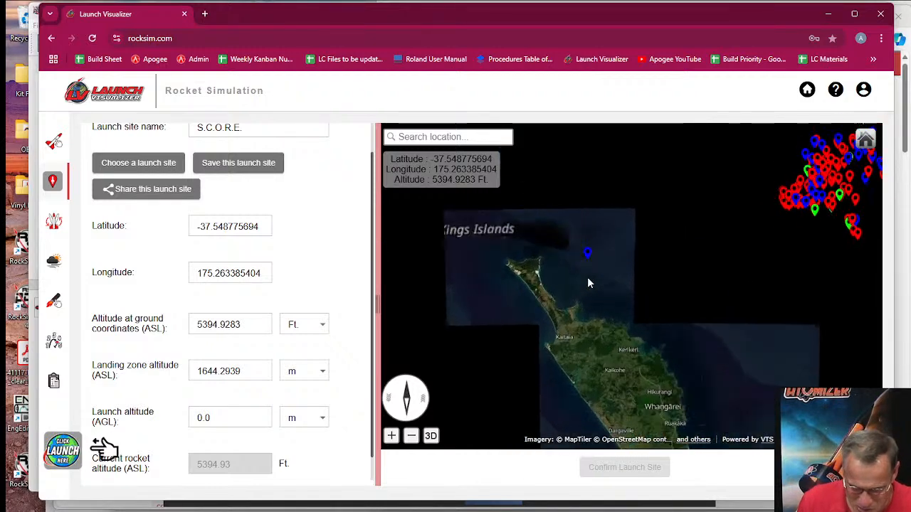
pyautogui.scroll(3, 456, 244)
pyautogui.scroll(3, 533, 317)
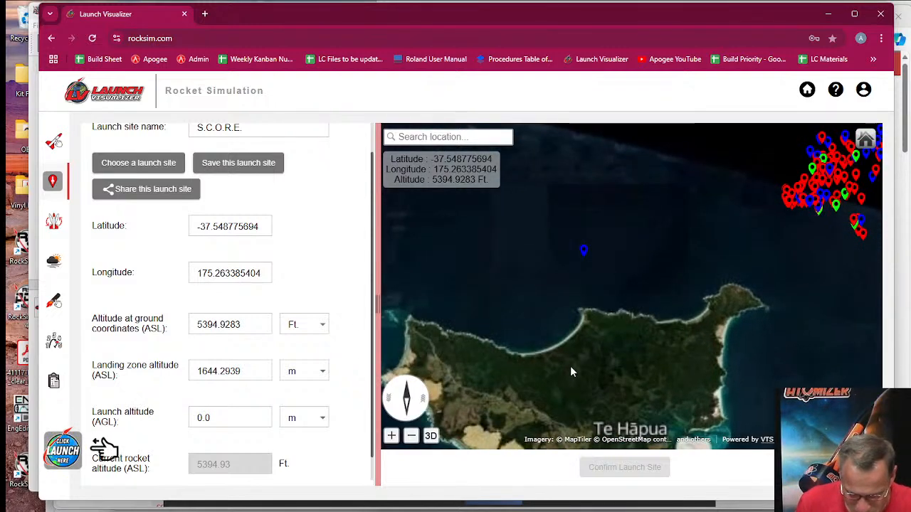
pyautogui.scroll(3, 589, 342)
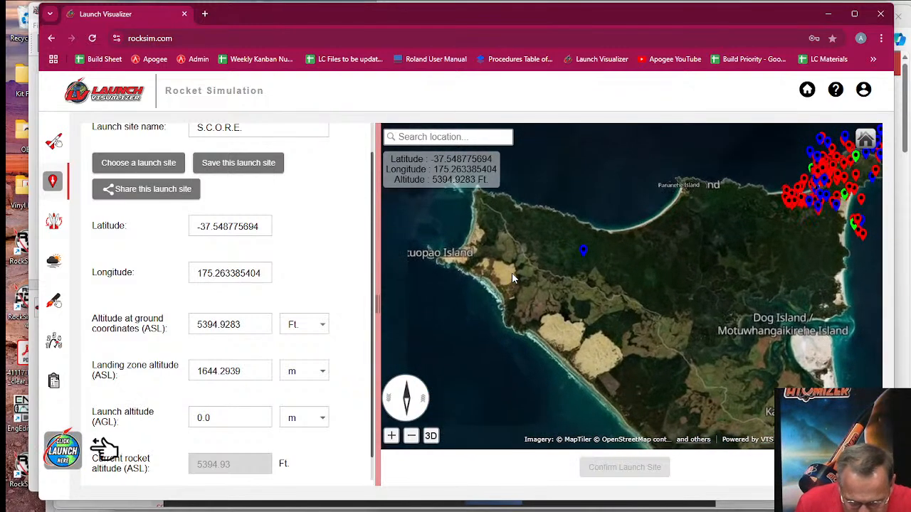
pyautogui.moveTo(738, 185); pyautogui.dragTo(673, 321)
pyautogui.scroll(2, 655, 327)
pyautogui.moveTo(526, 374); pyautogui.dragTo(580, 374)
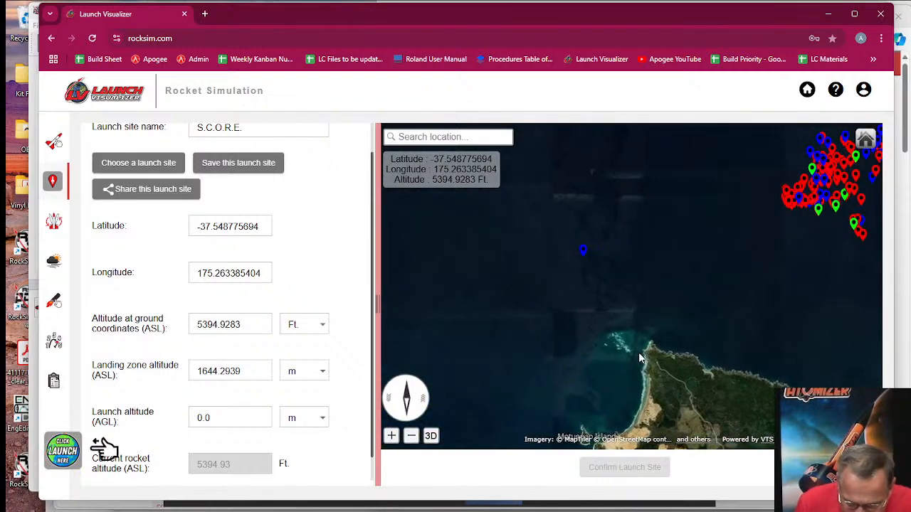
pyautogui.scroll(2, 651, 367)
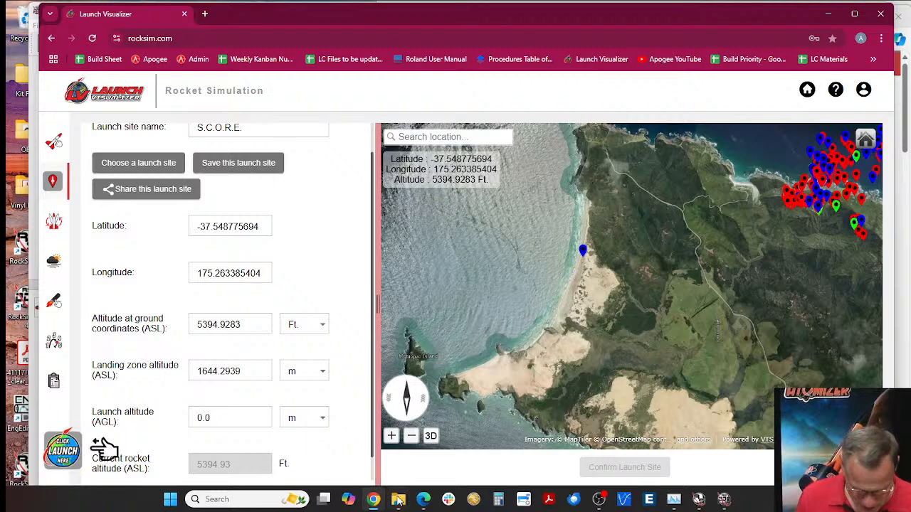
# Switch to the Edge browser and search the web for "rocket lab launch site new zealand".
pyautogui.click(423, 499)
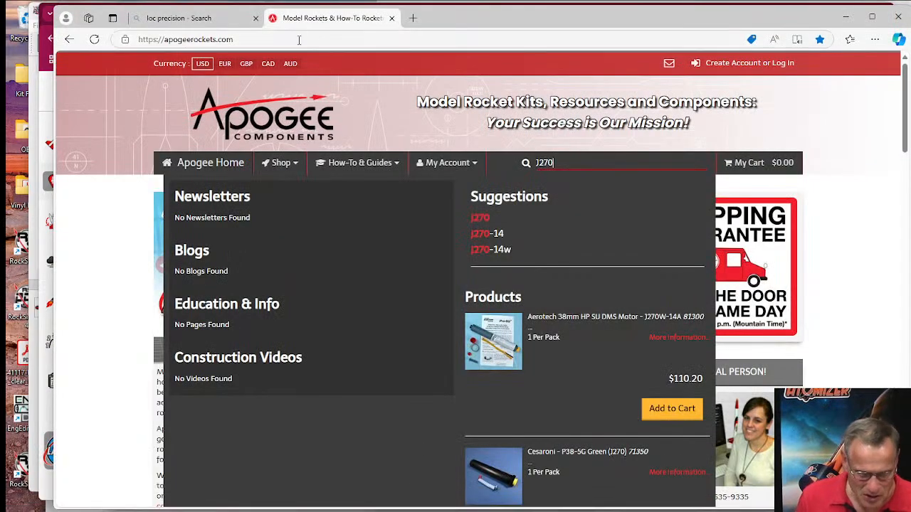
pyautogui.click(297, 36)
pyautogui.hotkey('shift', 'Left')
pyautogui.hotkey('shift', 'Left')
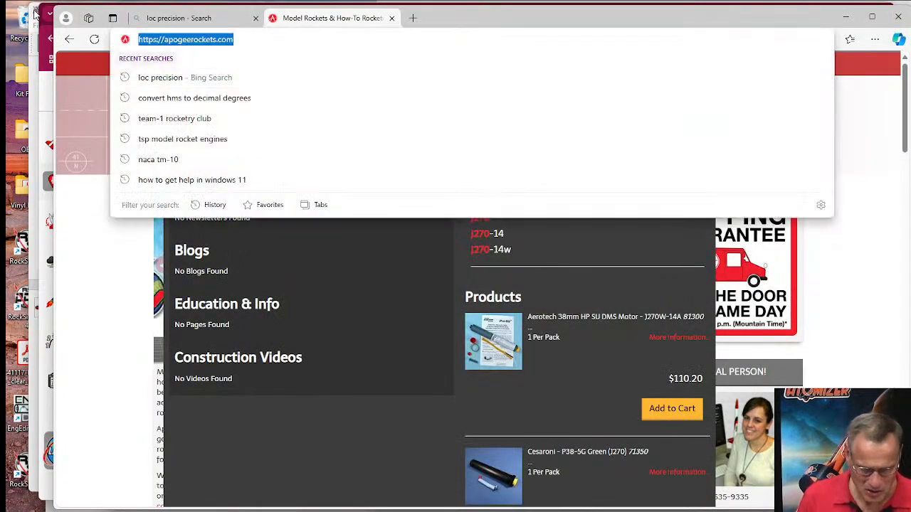
pyautogui.write('roclet')
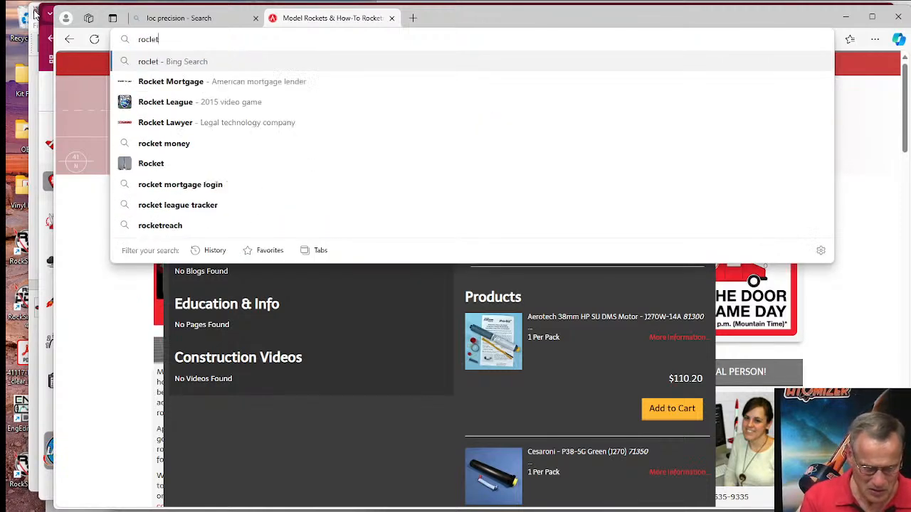
pyautogui.press('BackSpace')
pyautogui.press('BackSpace')
pyautogui.press('BackSpace')
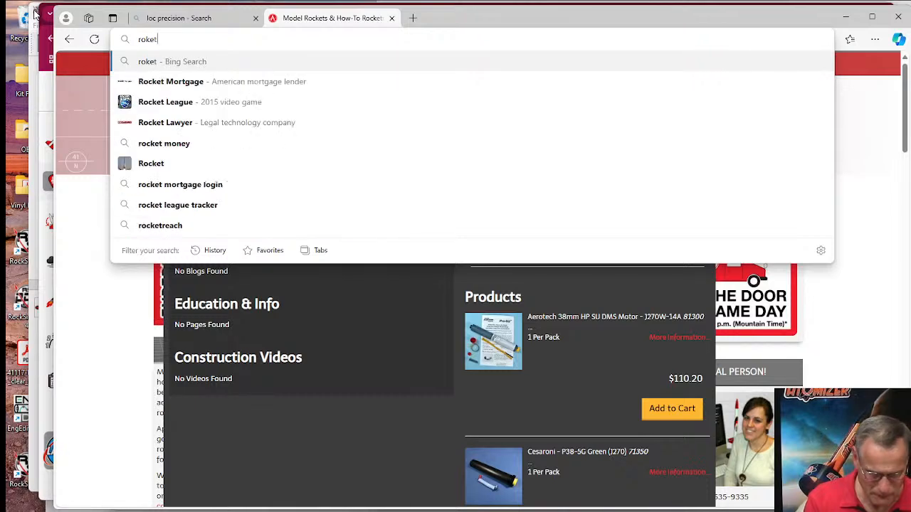
pyautogui.write('cketlab lau')
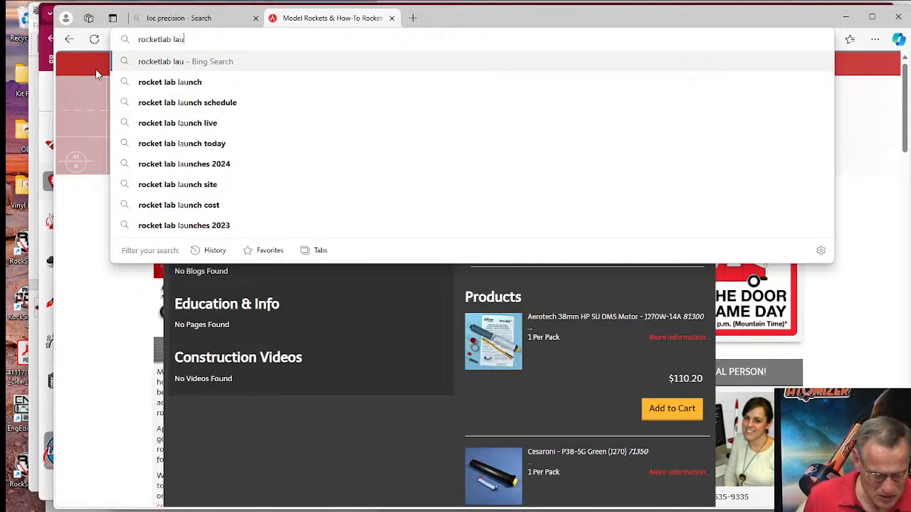
pyautogui.write('nch si')
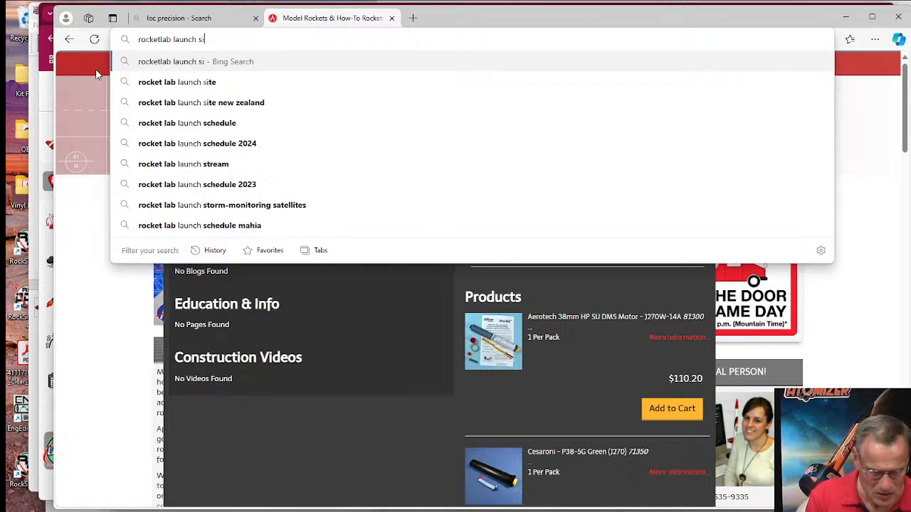
pyautogui.write('te')
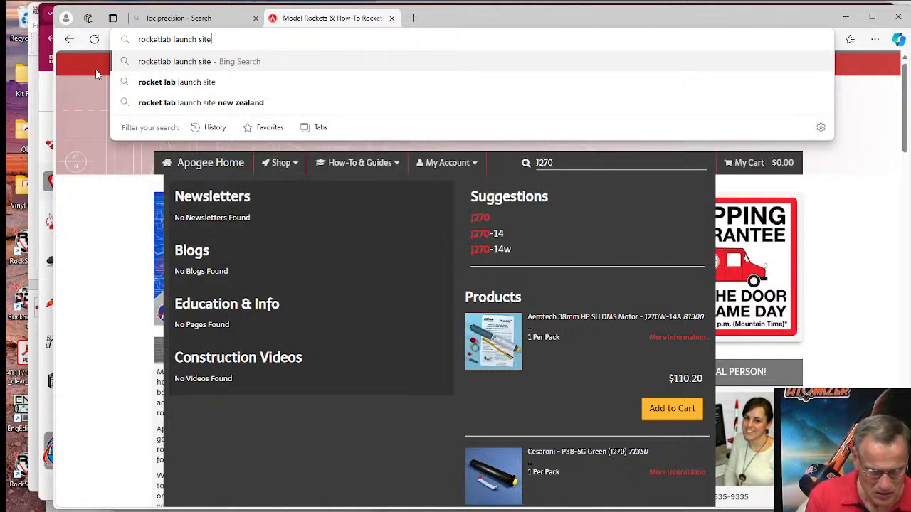
pyautogui.click(178, 105)
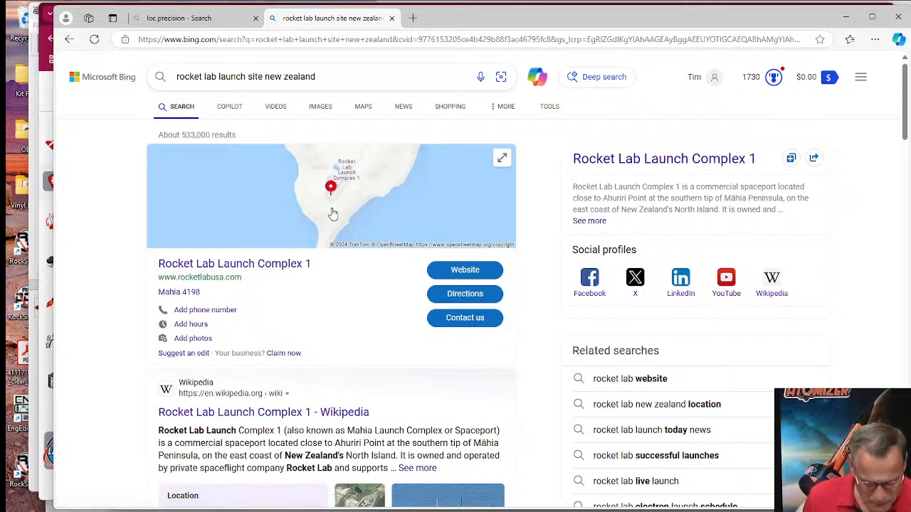
# Open the enlarged Bing map of Rocket Lab Launch Complex 1 and examine its position on the Mahia coast and the North Island.
pyautogui.scroll(-2, 332, 211)
pyautogui.scroll(2, 344, 197)
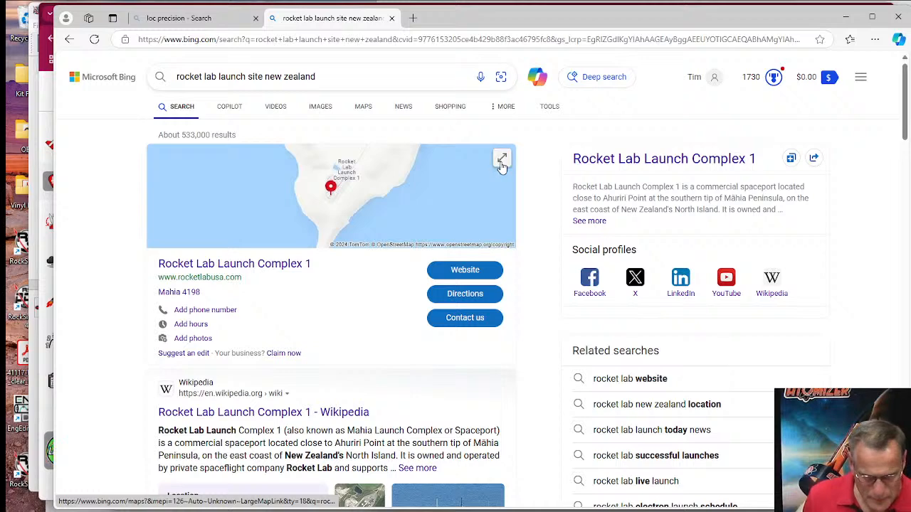
pyautogui.click(489, 234)
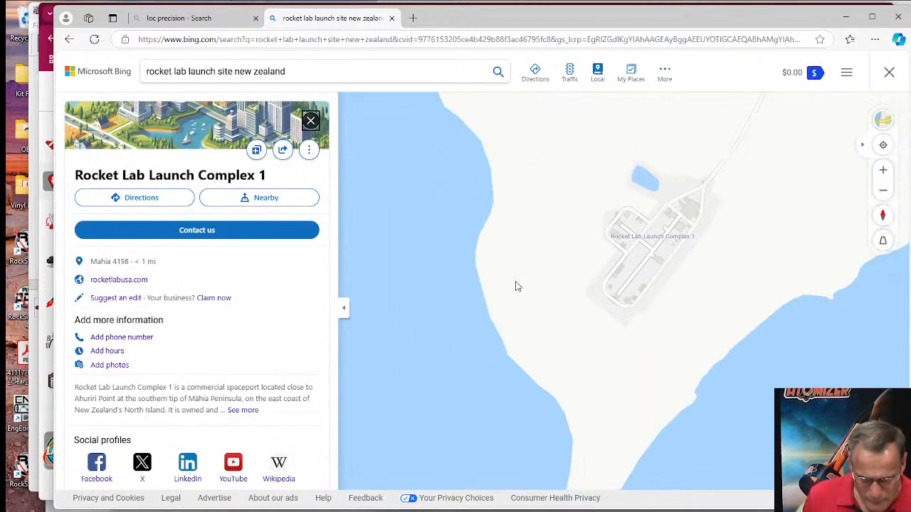
pyautogui.scroll(-3, 648, 294)
pyautogui.scroll(-2, 775, 277)
pyautogui.scroll(-1, 790, 266)
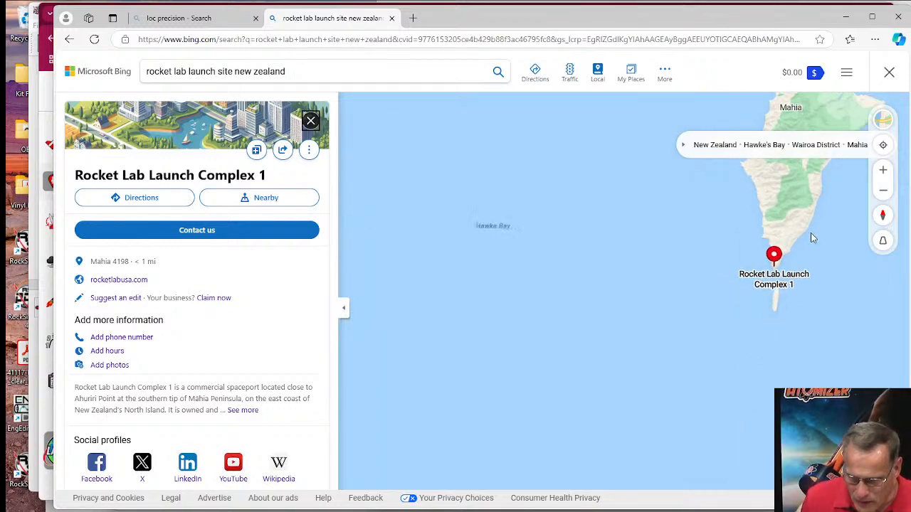
pyautogui.scroll(3, 796, 257)
pyautogui.scroll(-2, 688, 299)
pyautogui.scroll(-3, 688, 290)
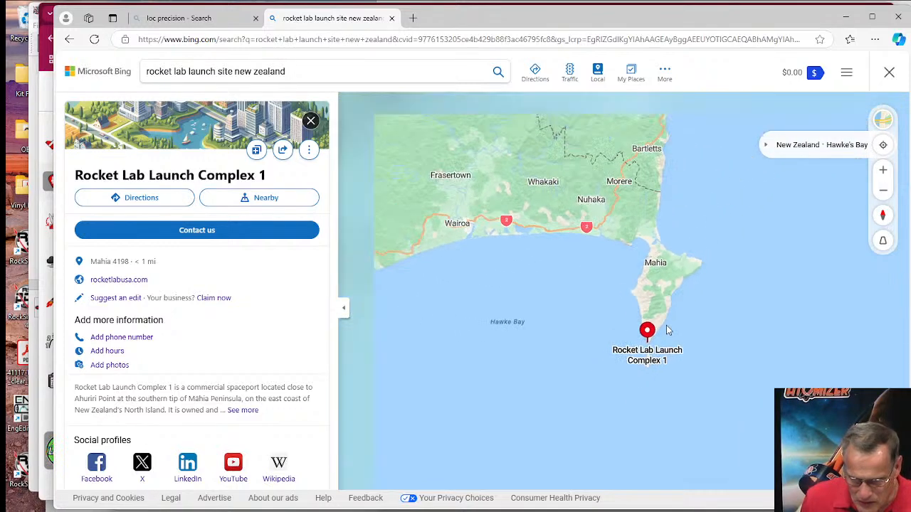
pyautogui.scroll(-2, 687, 281)
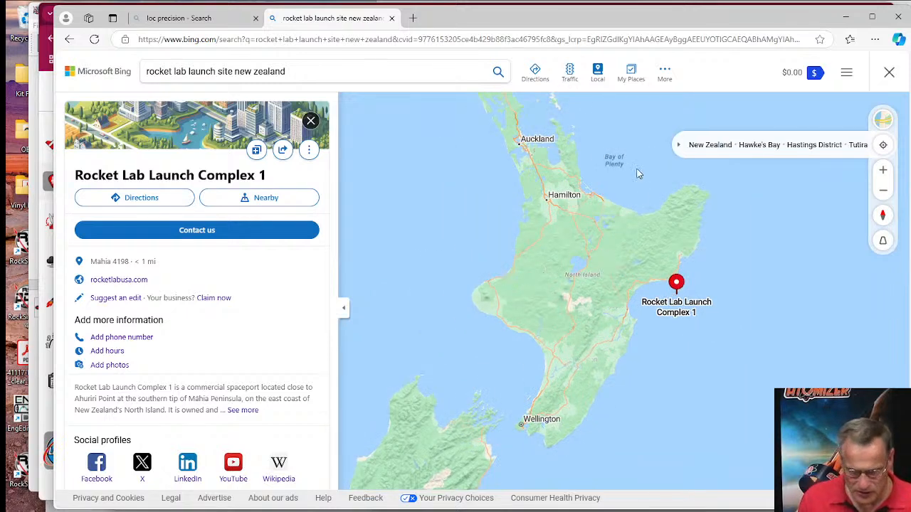
pyautogui.scroll(4, 712, 284)
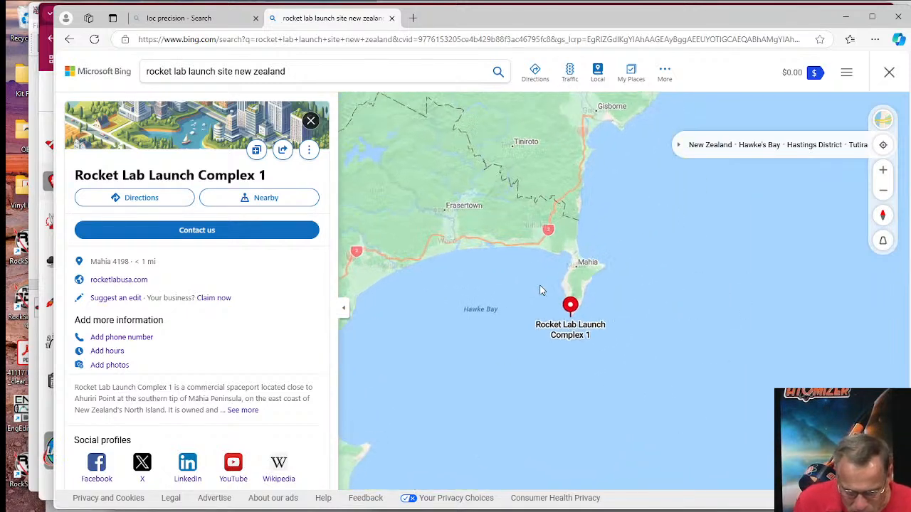
# Bring the Launch Visualizer window forward, enlarge it to show the full launch site form and map, and reposition it.
pyautogui.doubleClick(561, 26)
pyautogui.moveTo(621, 15); pyautogui.dragTo(607, 29)
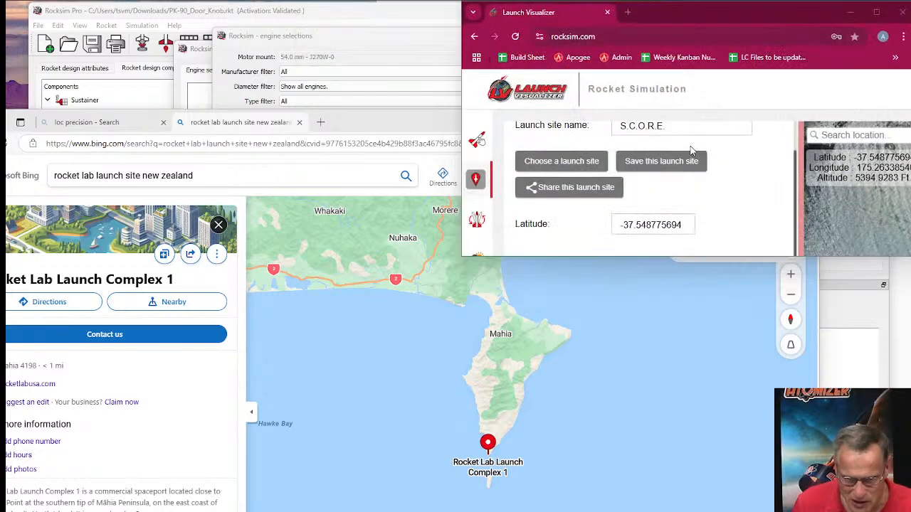
pyautogui.click(544, 149)
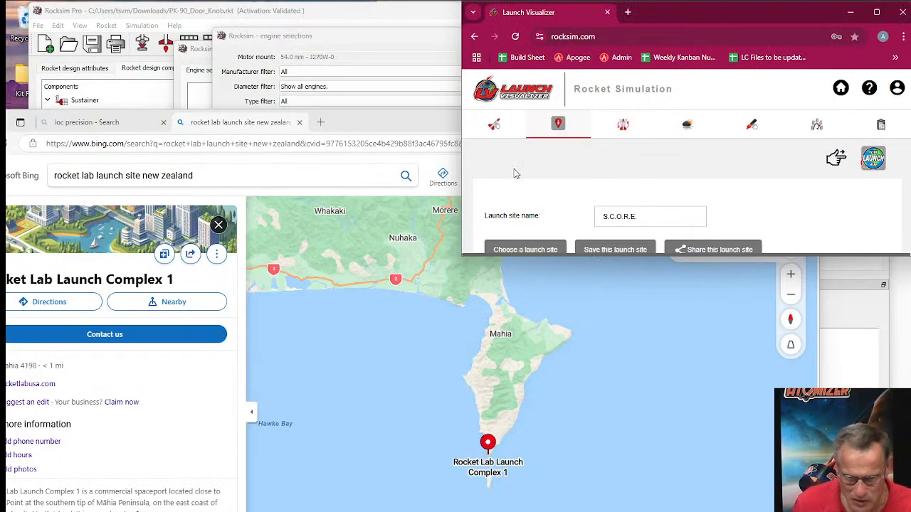
pyautogui.moveTo(463, 259); pyautogui.dragTo(14, 499)
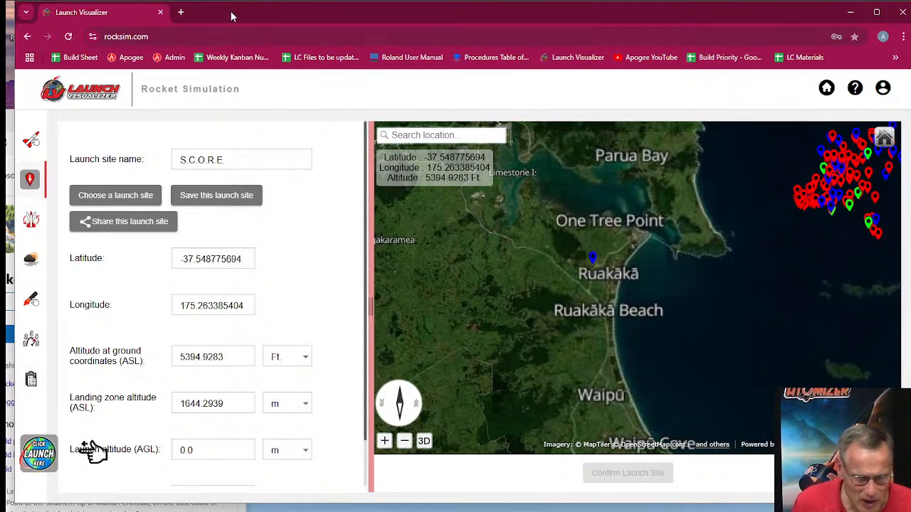
pyautogui.moveTo(227, 11); pyautogui.dragTo(279, 11)
# Return to the Bing map of Rocket Lab Launch Complex 1 and place its window beside the Launch Visualizer map.
pyautogui.click(39, 334)
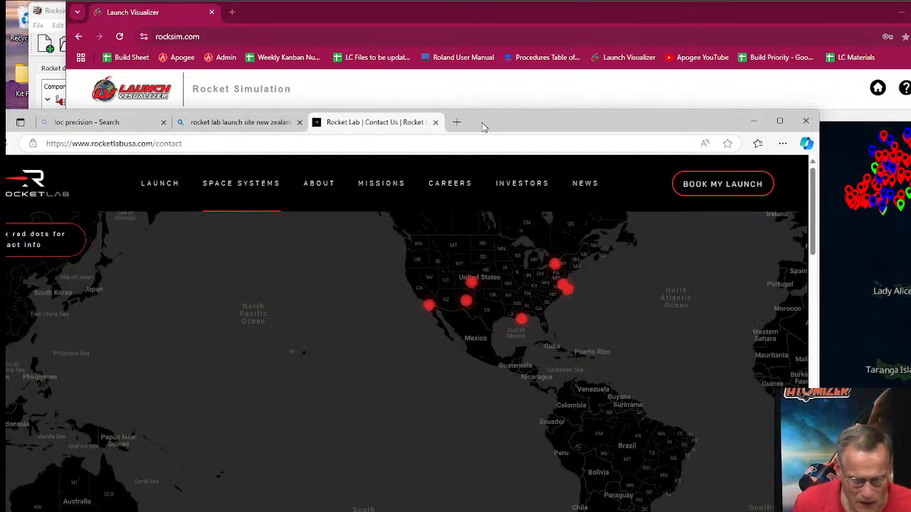
pyautogui.moveTo(482, 127); pyautogui.dragTo(558, 65)
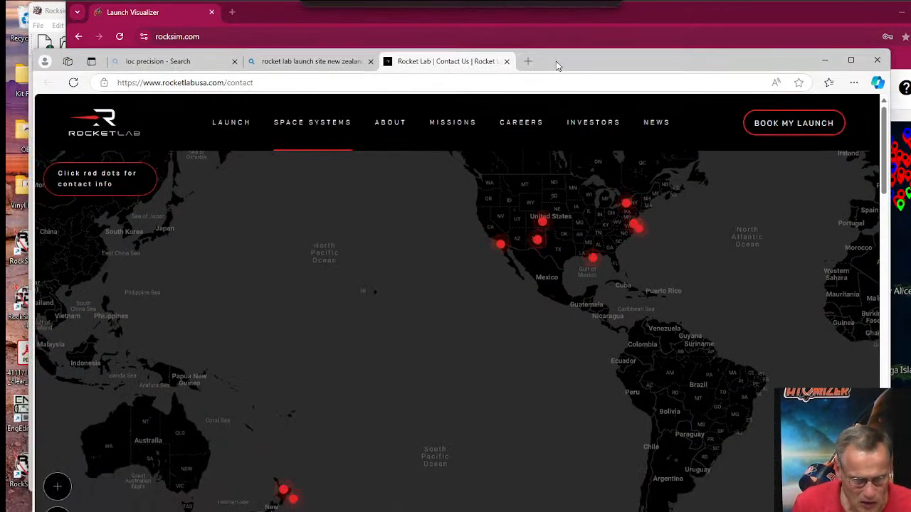
pyautogui.click(349, 65)
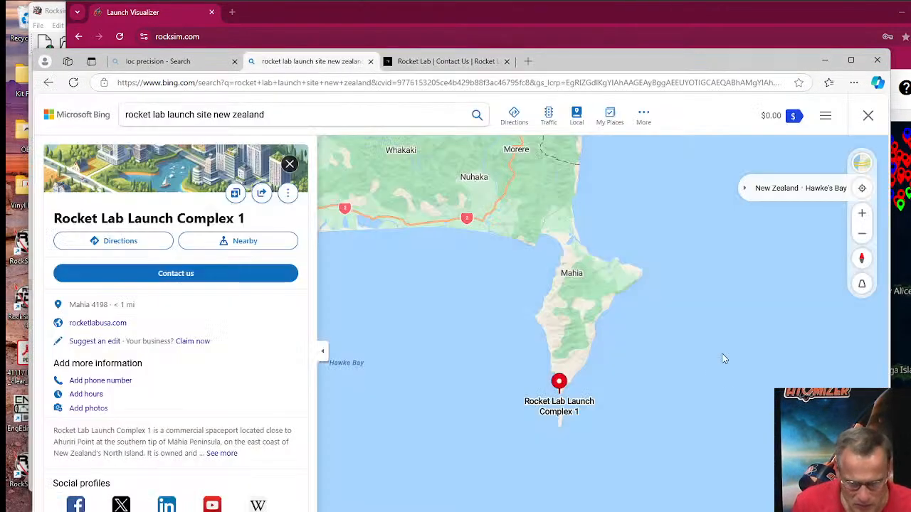
pyautogui.scroll(-5, 600, 331)
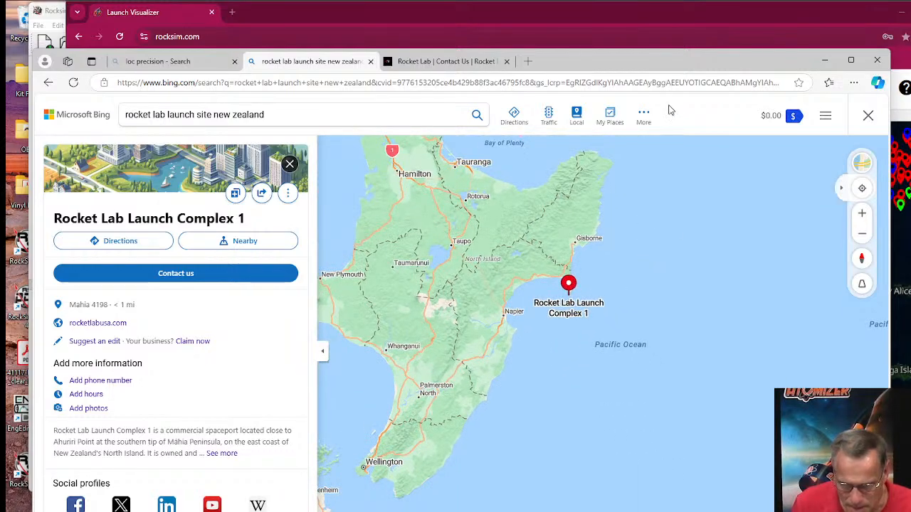
pyautogui.moveTo(711, 64); pyautogui.dragTo(375, 33)
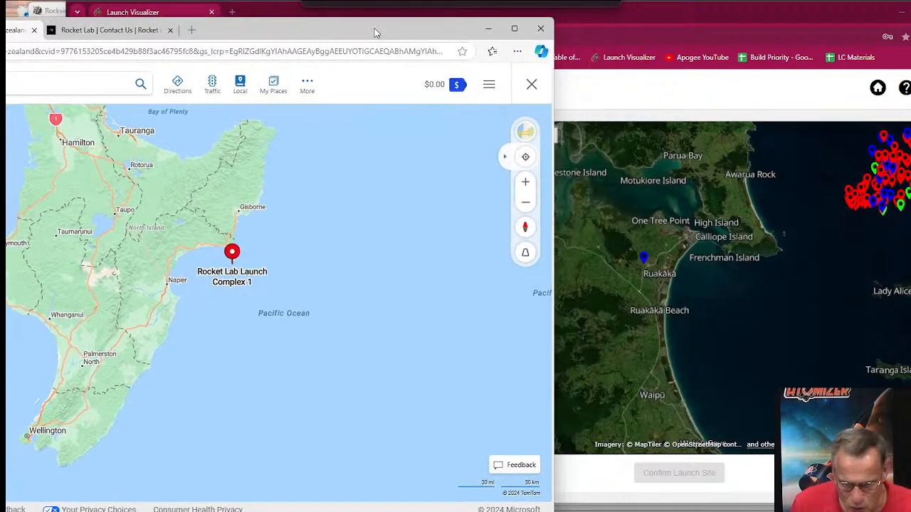
# Bring the Launch Visualizer map from Ruakākā to the North Island's east coast between Hastings and Gisborne.
pyautogui.scroll(-4, 662, 288)
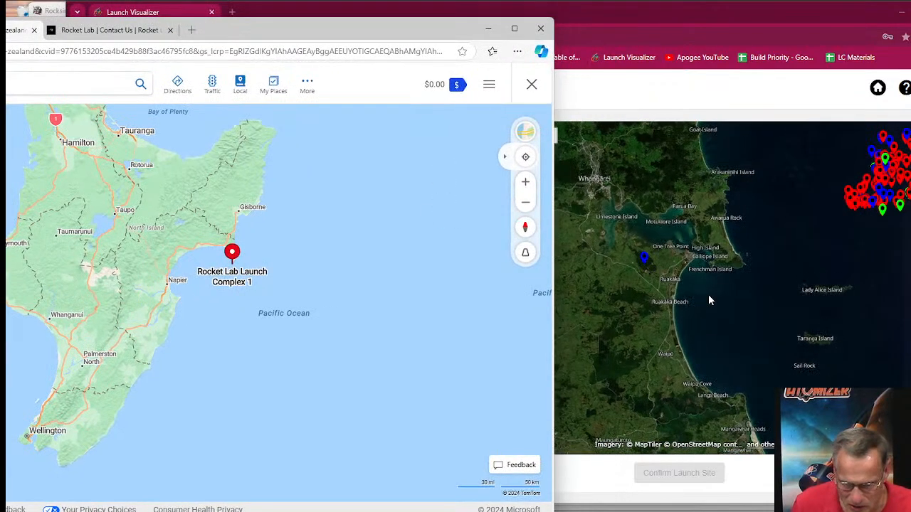
pyautogui.scroll(-5, 710, 300)
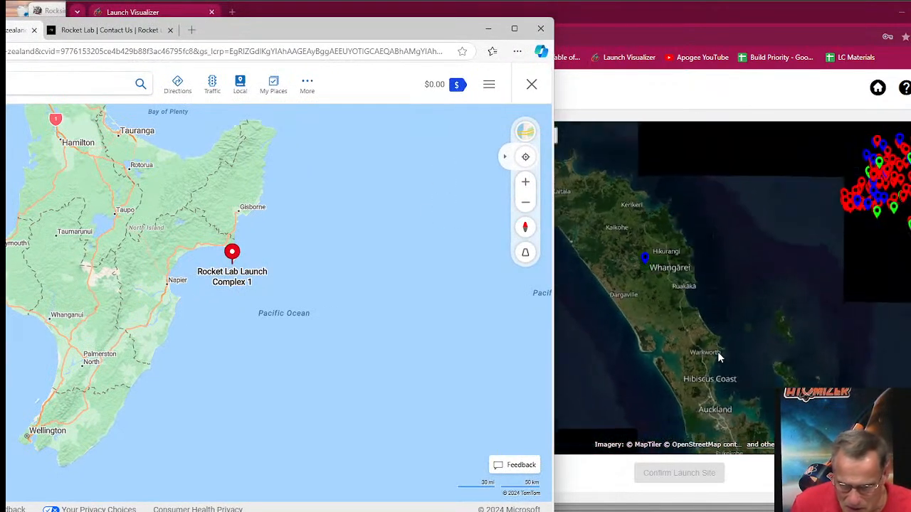
pyautogui.scroll(-5, 718, 353)
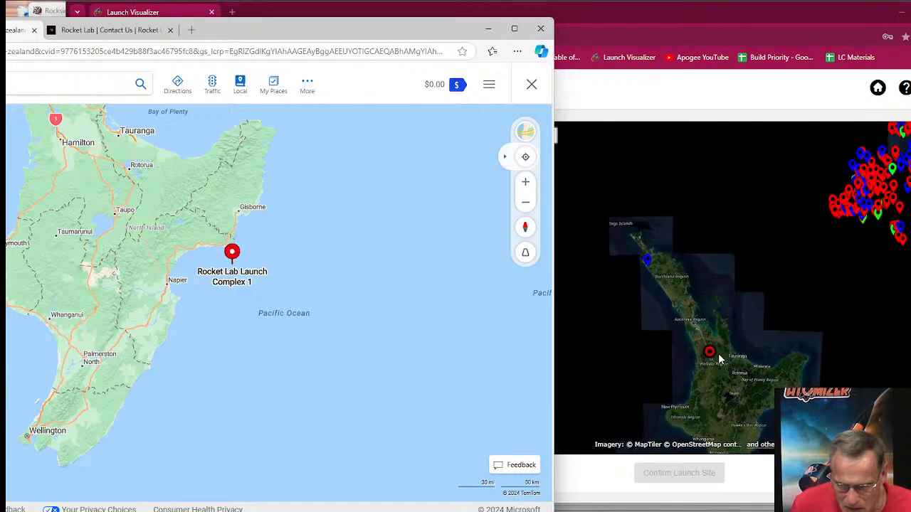
pyautogui.click(716, 334)
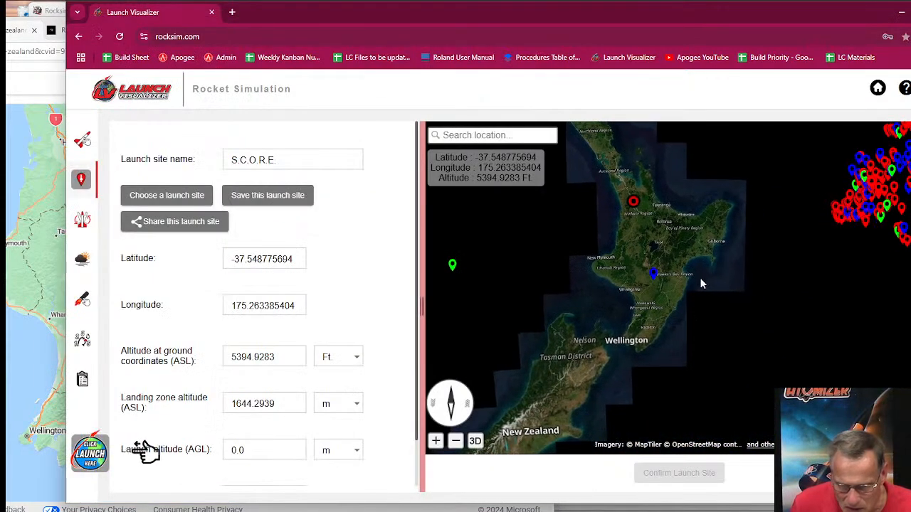
pyautogui.scroll(2, 710, 274)
pyautogui.scroll(2, 706, 274)
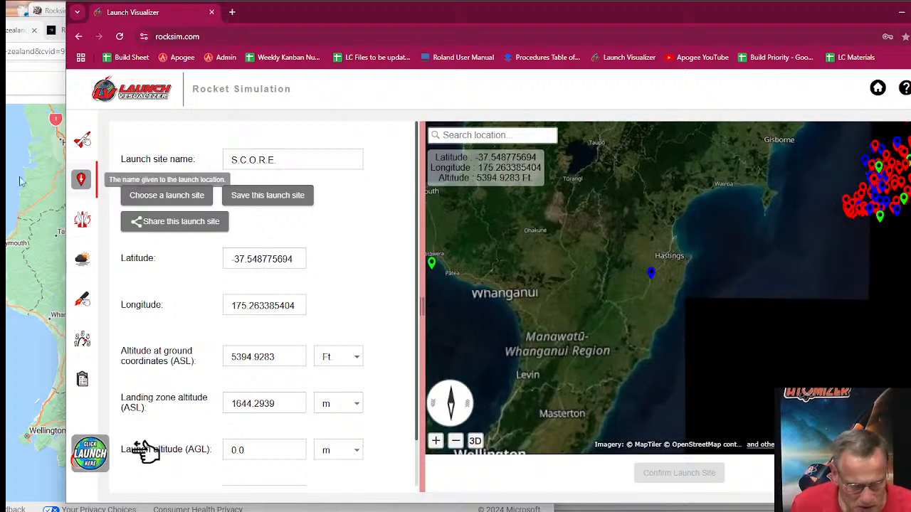
# Check the Rocket Lab Launch Complex 1 pin on the Bing map and locate the Mahia Peninsula on the Launch Visualizer map.
pyautogui.click(20, 181)
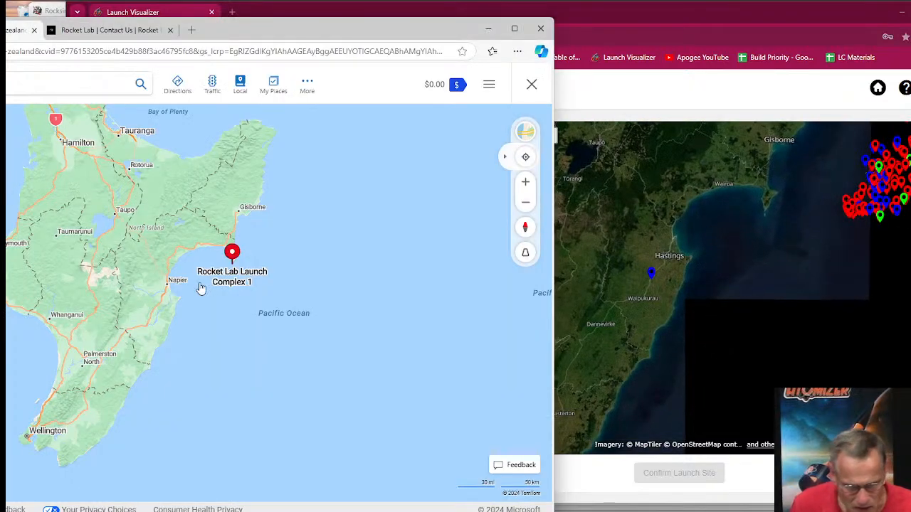
pyautogui.scroll(-1, 222, 287)
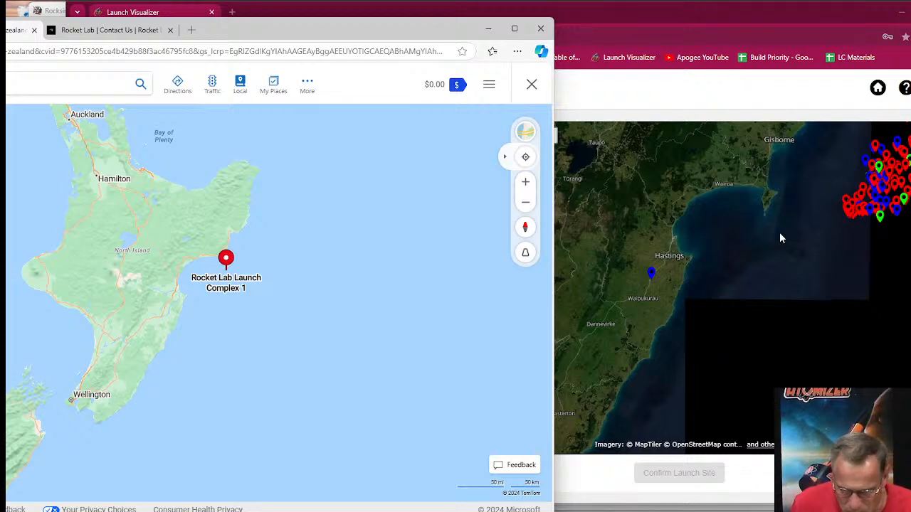
pyautogui.scroll(3, 778, 234)
pyautogui.click(746, 240)
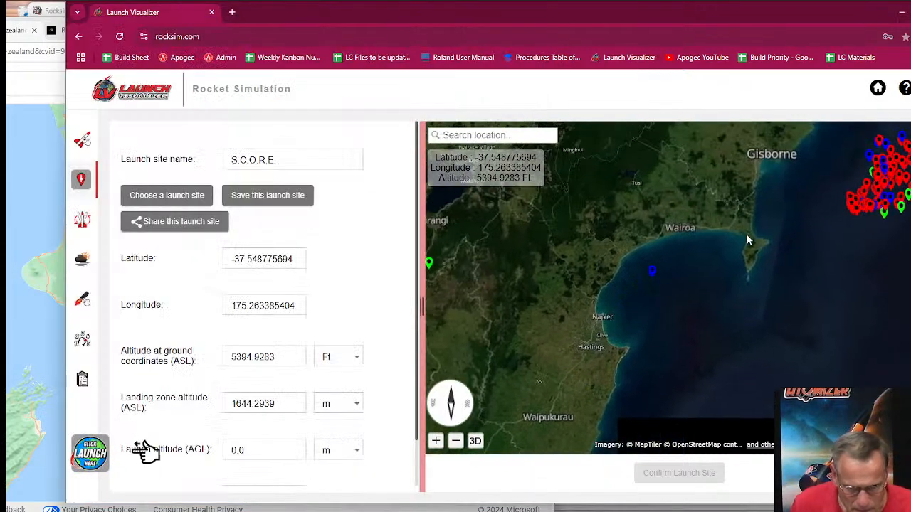
pyautogui.scroll(3, 746, 241)
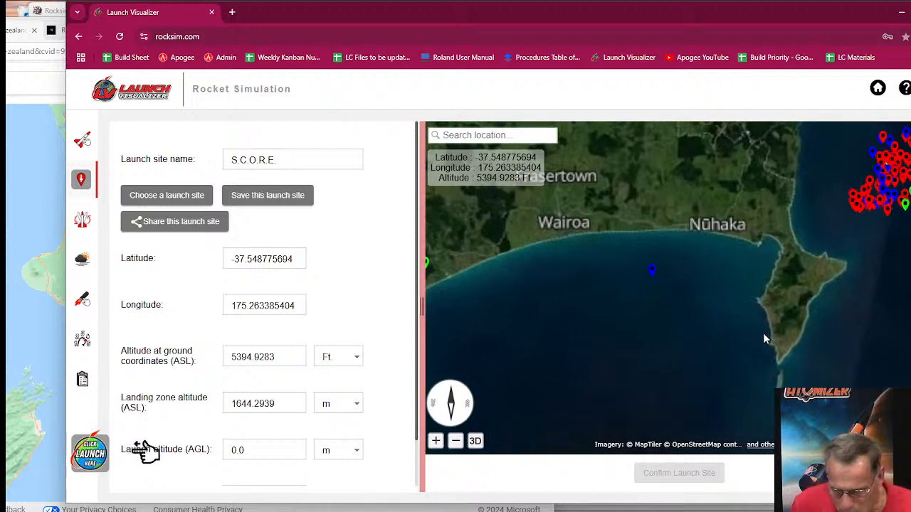
pyautogui.scroll(3, 763, 340)
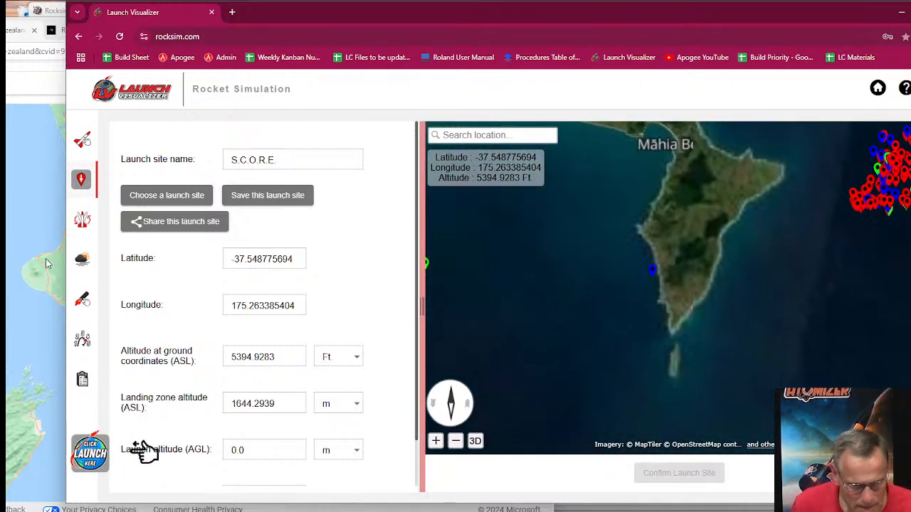
# Examine the Rocket Lab pin's exact position on the Bing map and find the matching southern tip of the Mahia Peninsula in Launch Visualizer.
pyautogui.click(31, 253)
pyautogui.scroll(3, 235, 279)
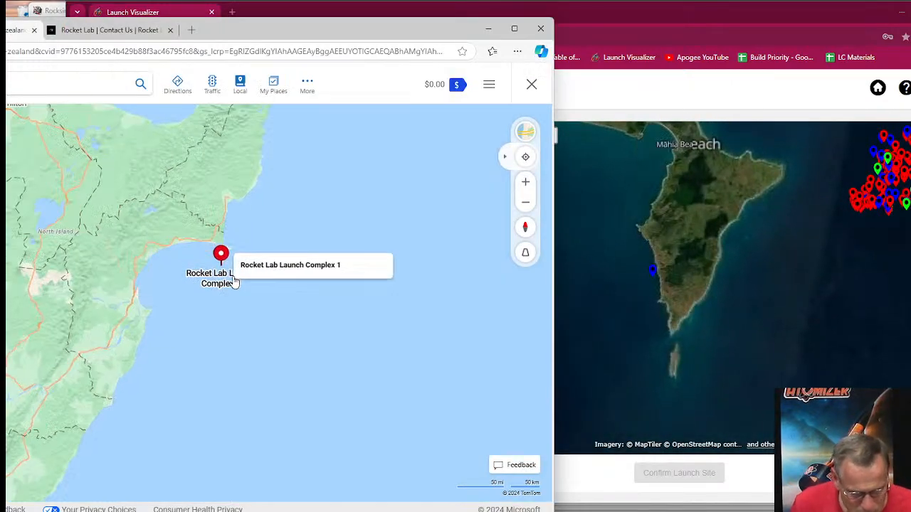
pyautogui.scroll(3, 232, 222)
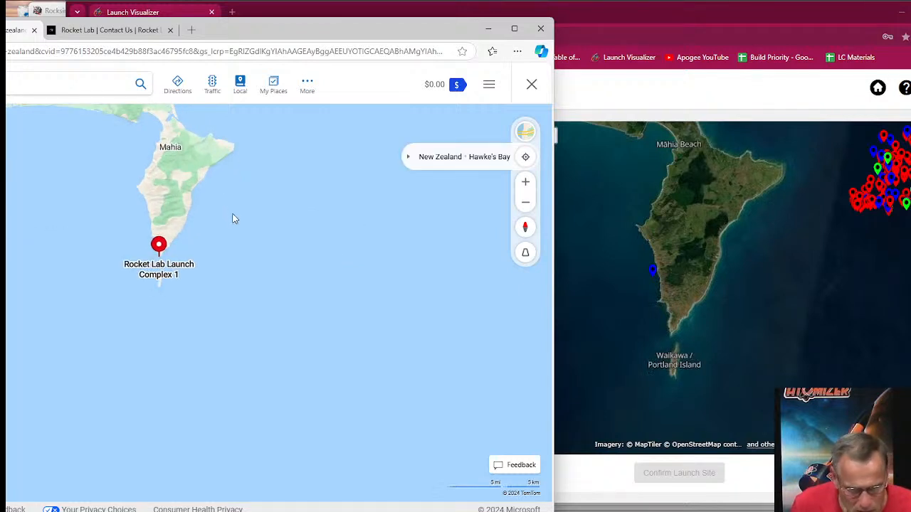
pyautogui.scroll(2, 203, 254)
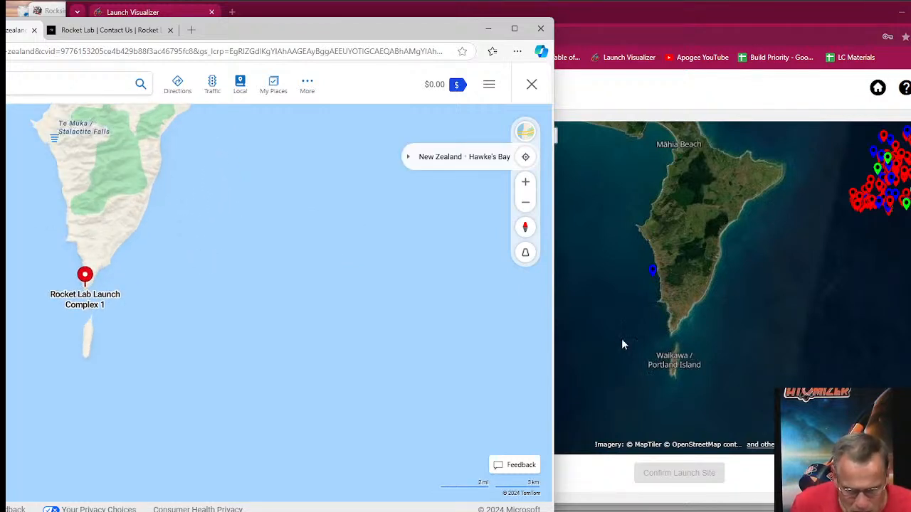
pyautogui.scroll(3, 671, 329)
pyautogui.scroll(3, 683, 370)
pyautogui.moveTo(684, 374); pyautogui.dragTo(698, 338)
pyautogui.scroll(-3, 701, 331)
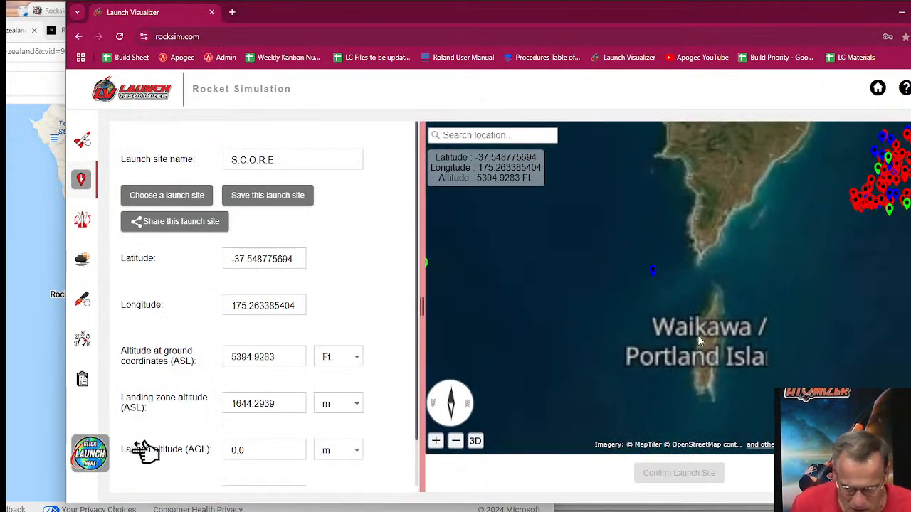
pyautogui.scroll(5, 693, 322)
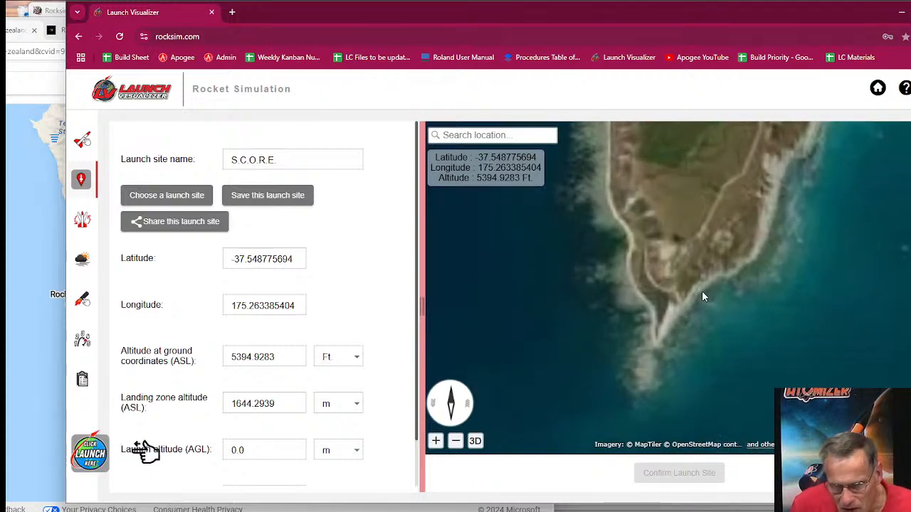
pyautogui.scroll(2, 702, 290)
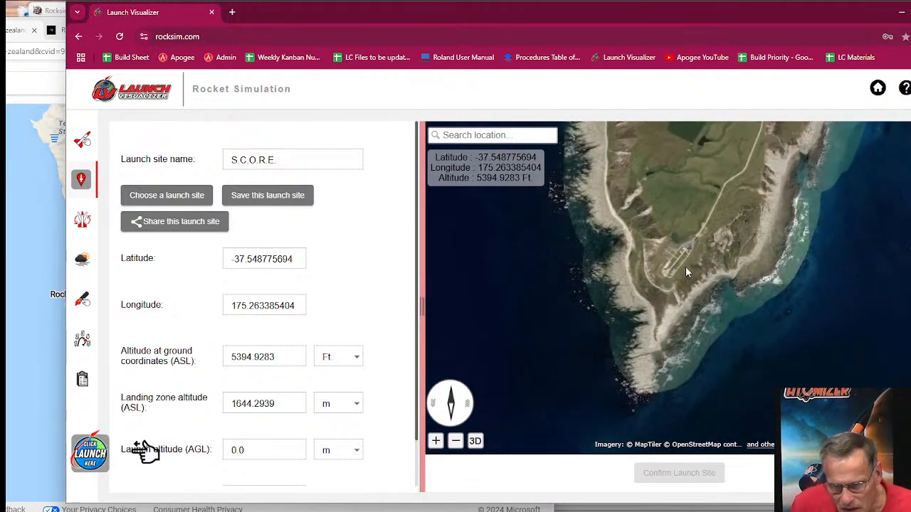
# Place the launch site marker on the Rocket Lab launch pad at the peninsula's tip and confirm the location.
pyautogui.scroll(3, 685, 266)
pyautogui.moveTo(686, 245); pyautogui.dragTo(685, 271)
pyautogui.scroll(3, 684, 265)
pyautogui.moveTo(693, 350); pyautogui.dragTo(732, 289)
pyautogui.scroll(2, 732, 289)
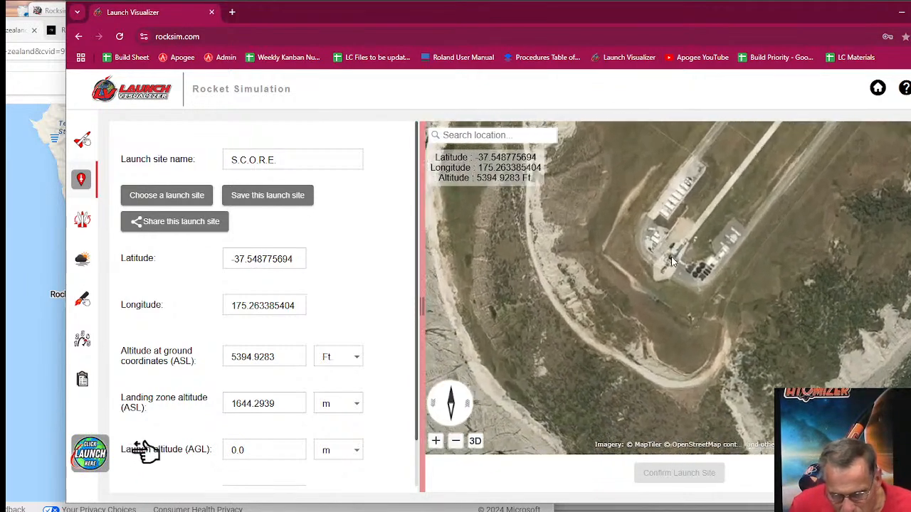
pyautogui.scroll(2, 672, 259)
pyautogui.moveTo(651, 264); pyautogui.dragTo(655, 290)
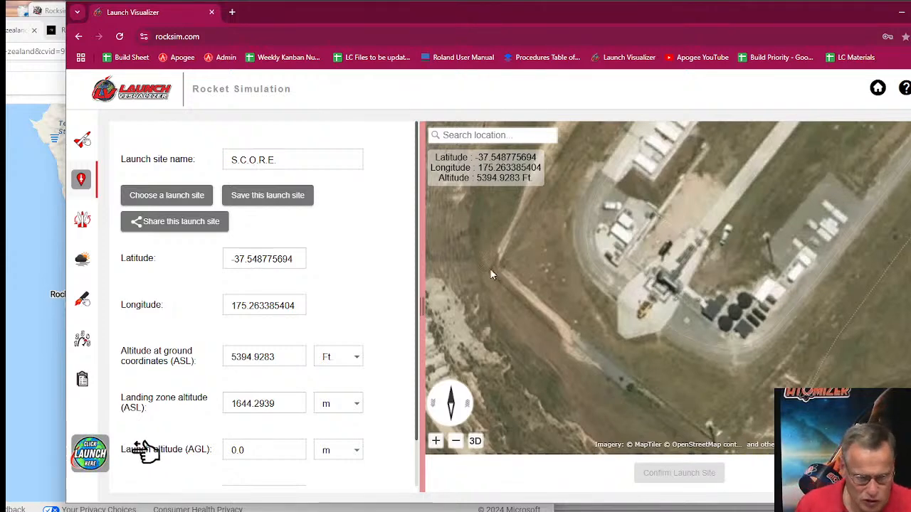
pyautogui.click(663, 288)
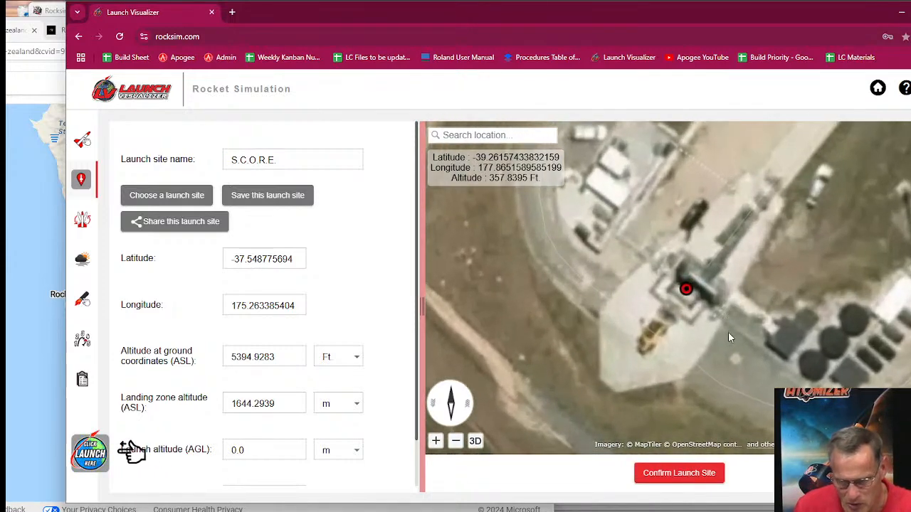
pyautogui.click(679, 473)
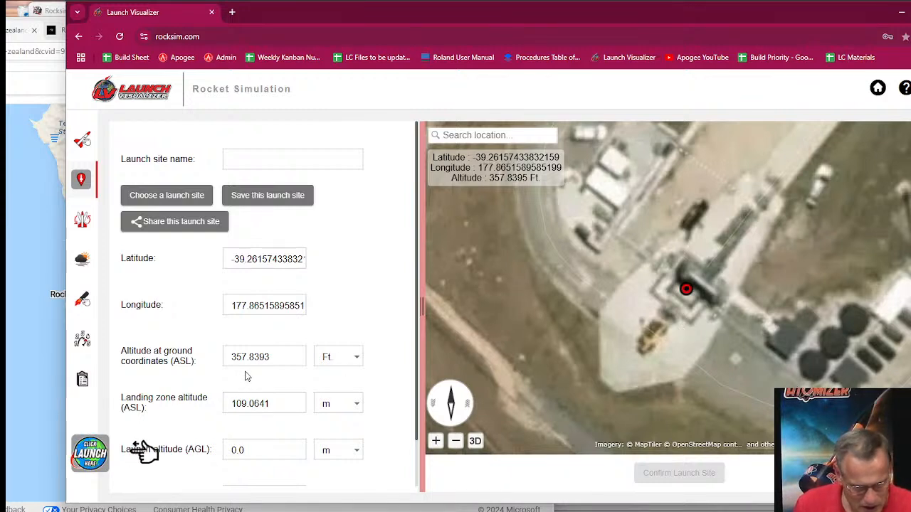
# Start saving the confirmed launch site, naming it "RocketLab NZ" and setting the club type to Other.
pyautogui.click(268, 195)
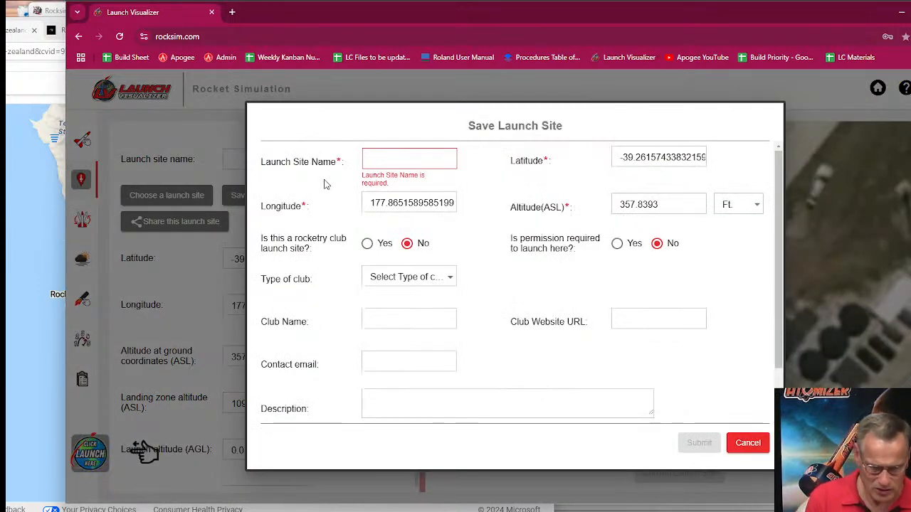
pyautogui.write('RocketL')
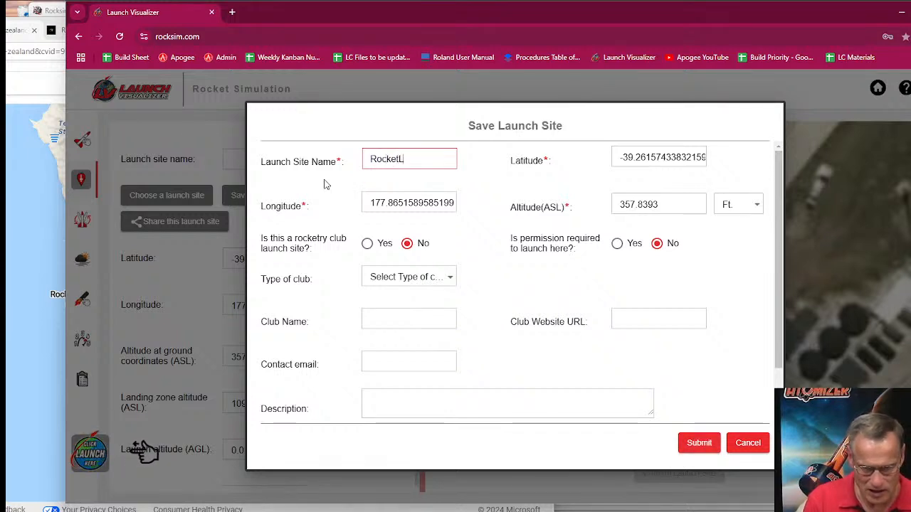
pyautogui.write('ab NZ')
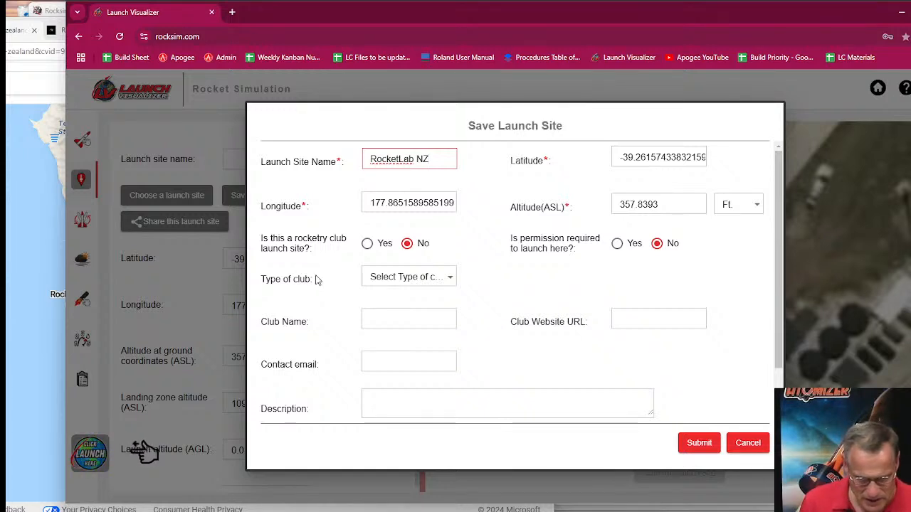
pyautogui.click(449, 279)
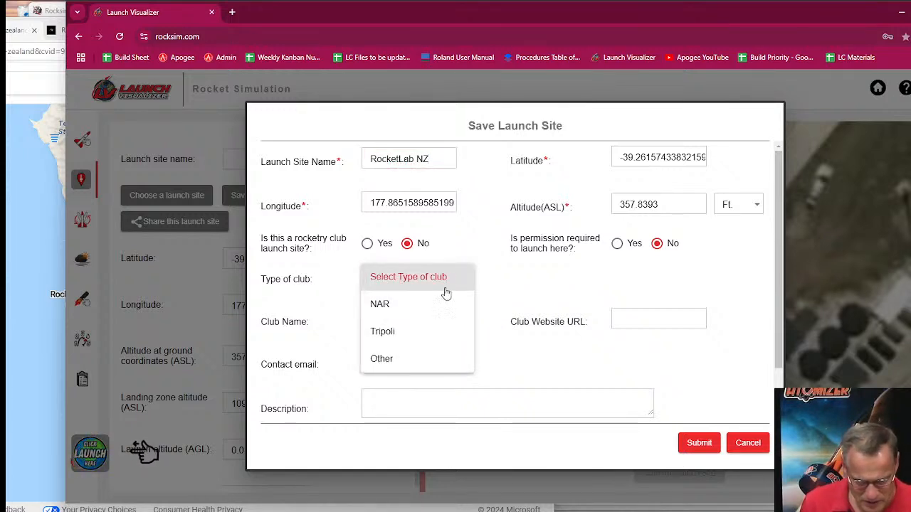
pyautogui.click(395, 360)
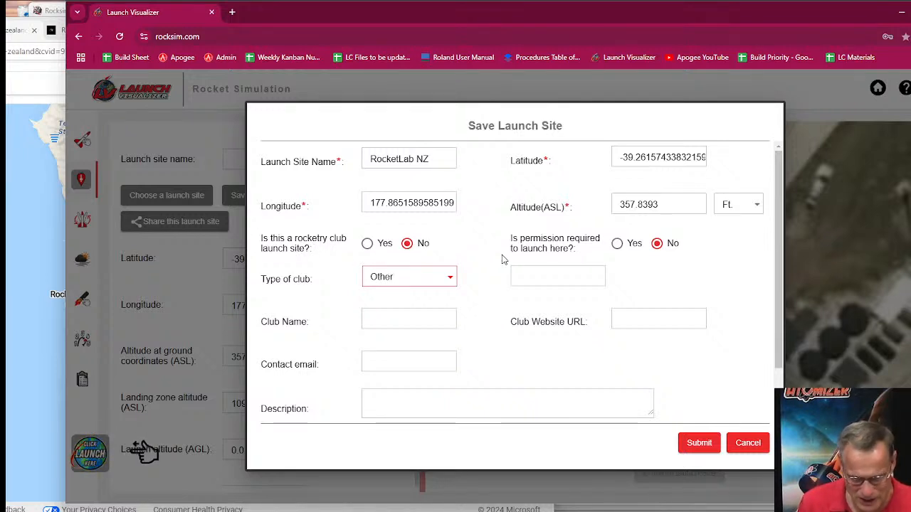
# Add the description "RocketLab's launch pad" and submit the new launch site.
pyautogui.scroll(-1, 498, 265)
pyautogui.click(395, 340)
pyautogui.write('Roc')
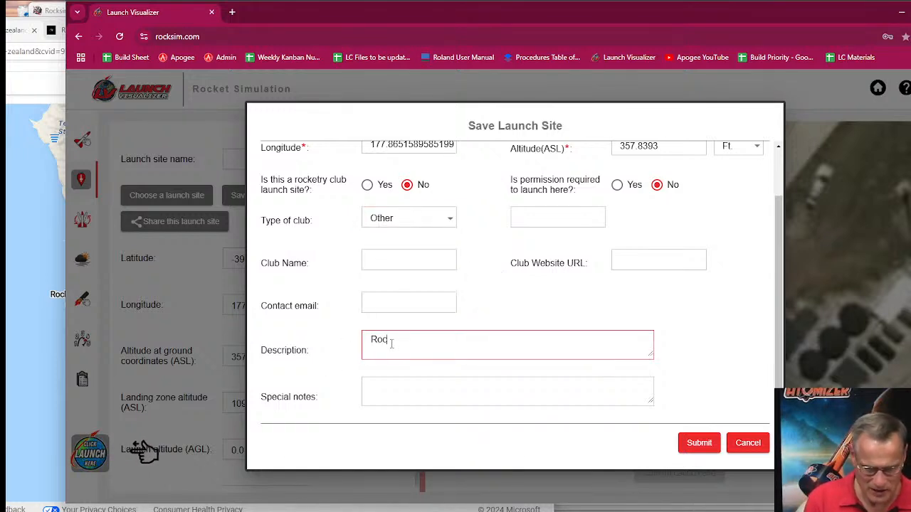
pyautogui.write("ketLab's")
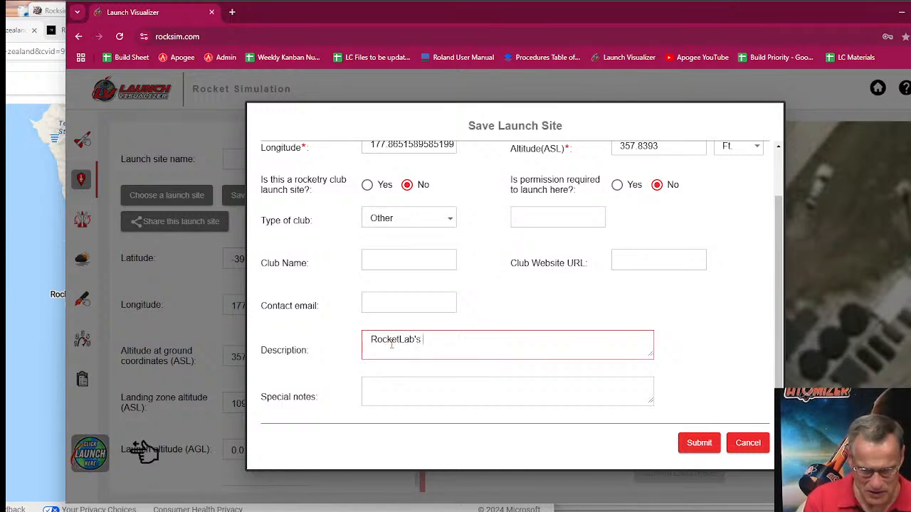
pyautogui.write(' launch pad')
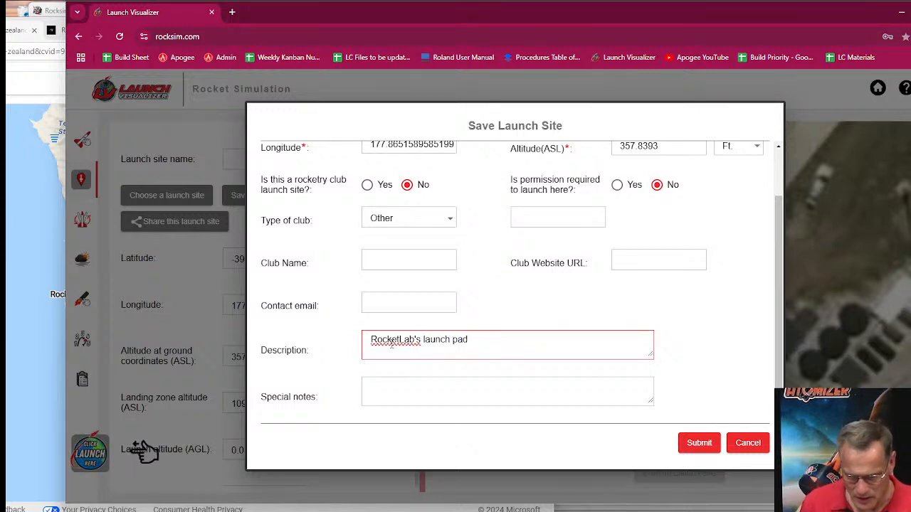
pyautogui.scroll(2, 602, 329)
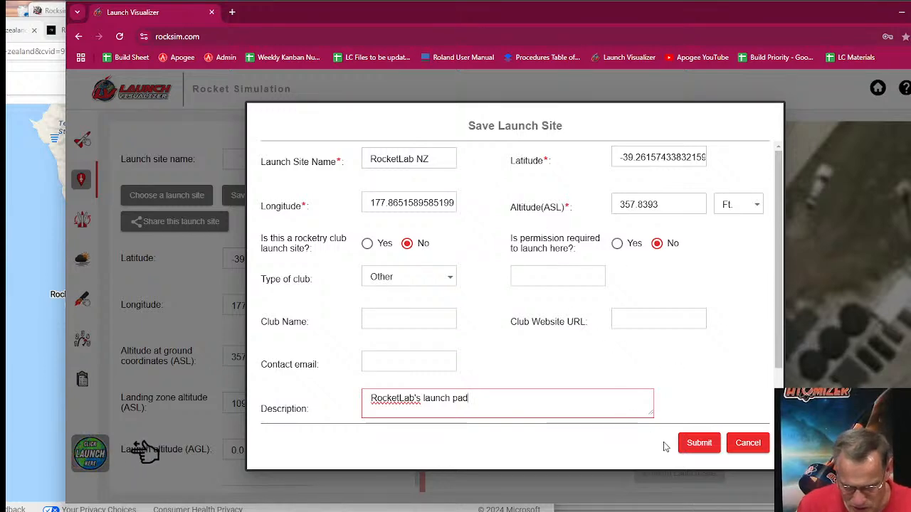
pyautogui.click(694, 443)
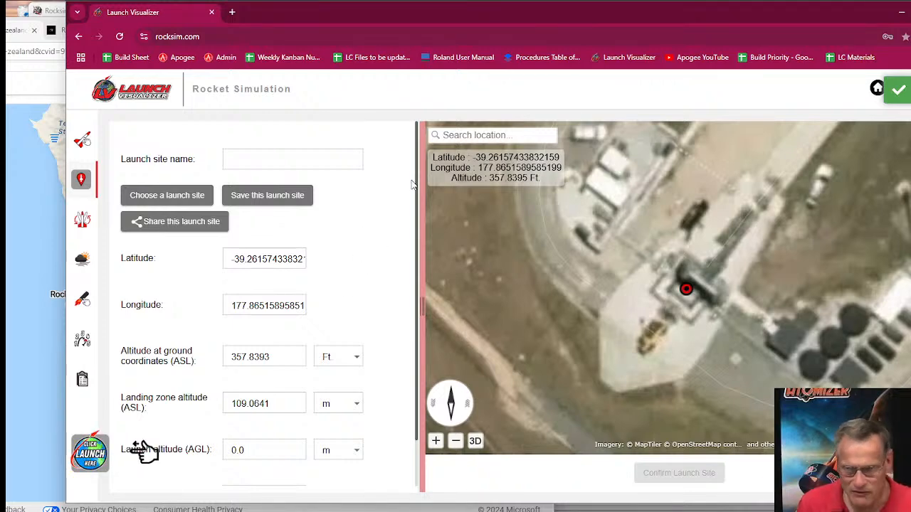
# Reposition the Launch Visualizer window to show it fully, open the launch site sharing list and search it for "rocketla".
pyautogui.moveTo(565, 17); pyautogui.dragTo(496, 14)
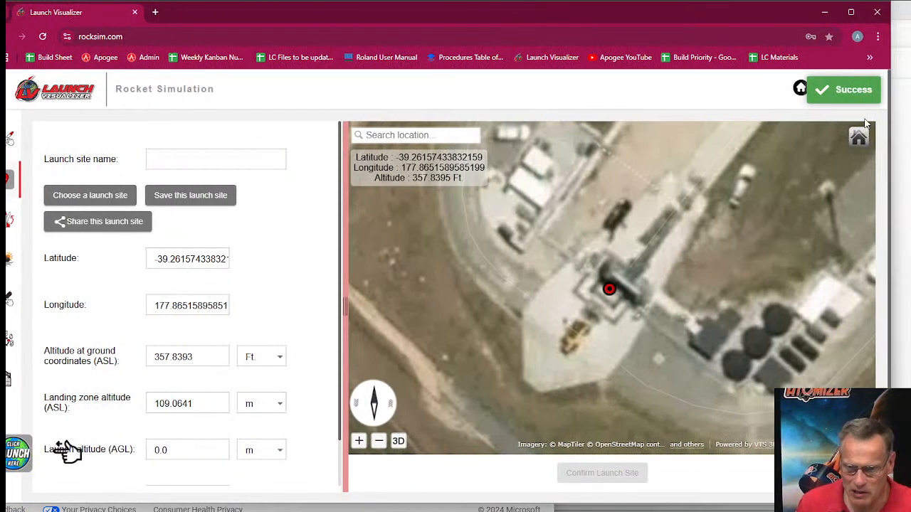
pyautogui.moveTo(348, 14); pyautogui.dragTo(360, 15)
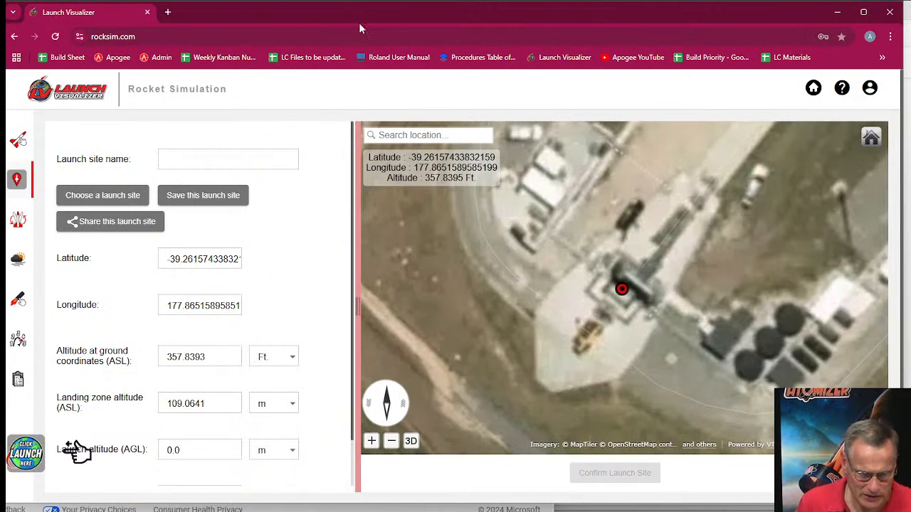
pyautogui.click(105, 223)
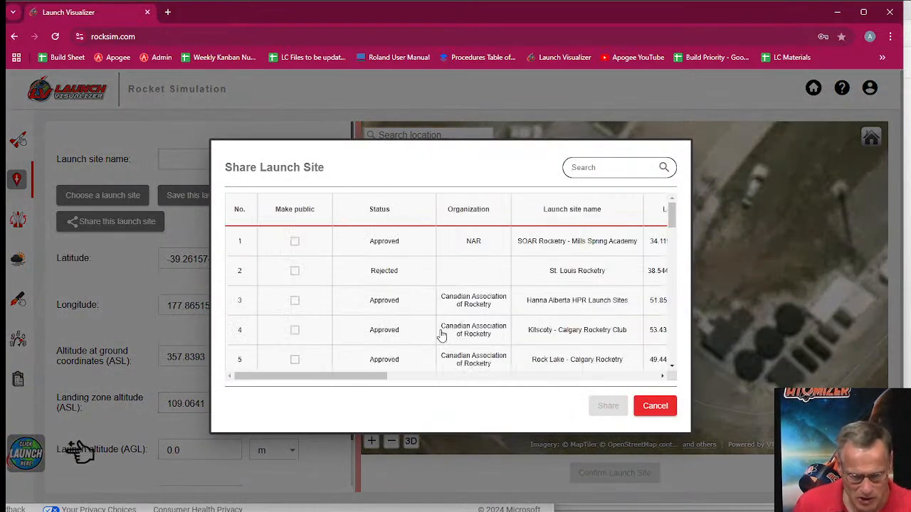
pyautogui.scroll(-3, 473, 331)
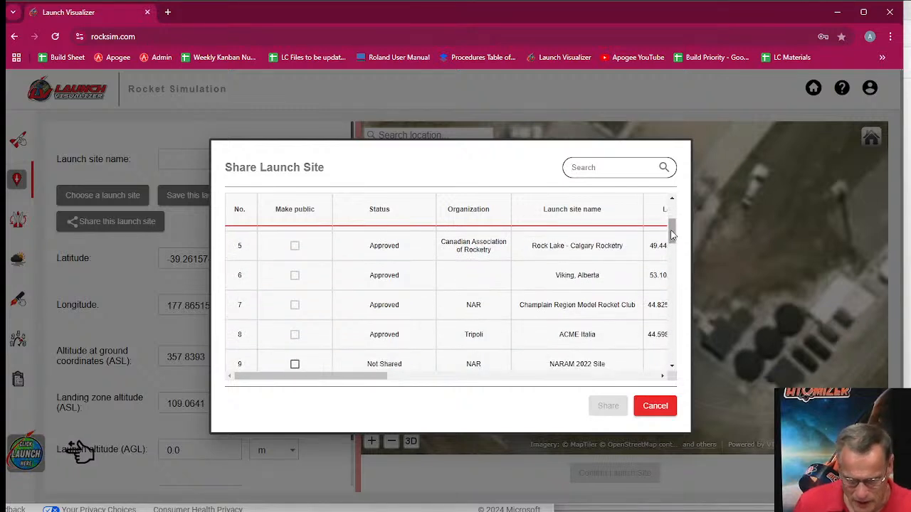
pyautogui.click(599, 167)
pyautogui.write('rocketla')
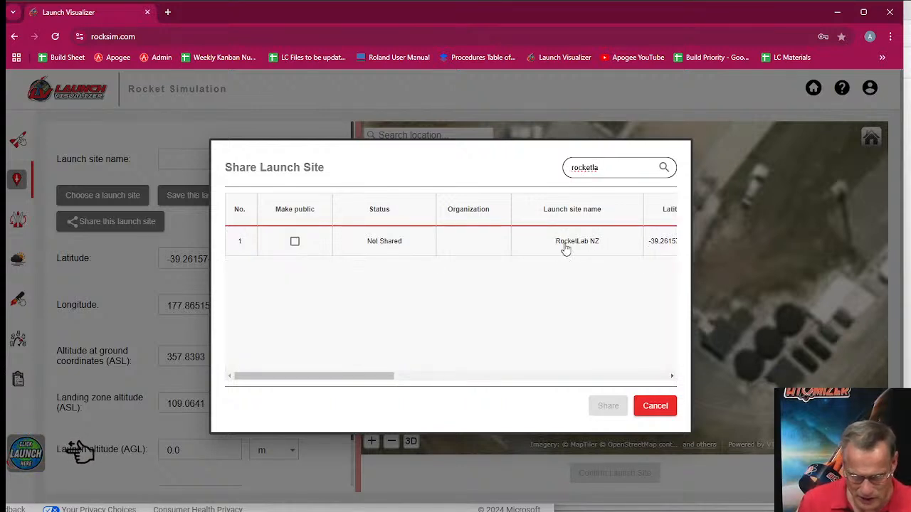
pyautogui.click(294, 243)
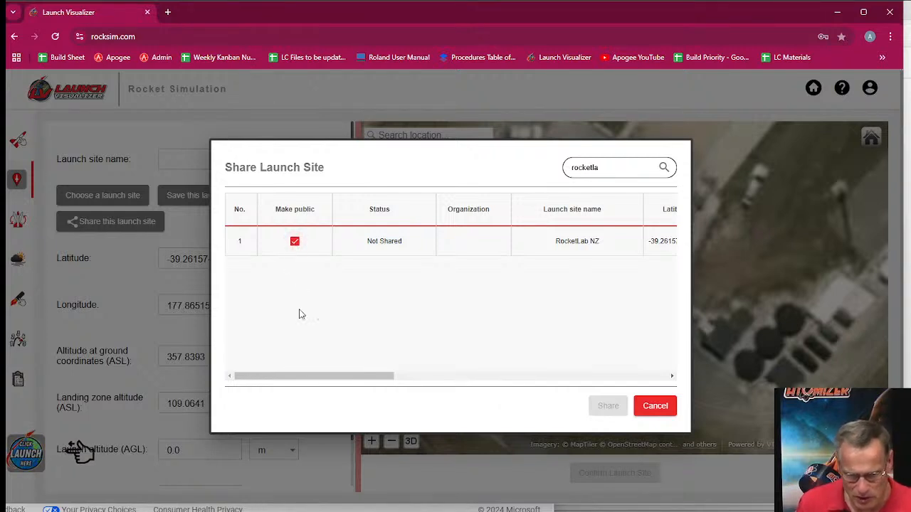
pyautogui.moveTo(316, 377); pyautogui.dragTo(331, 359)
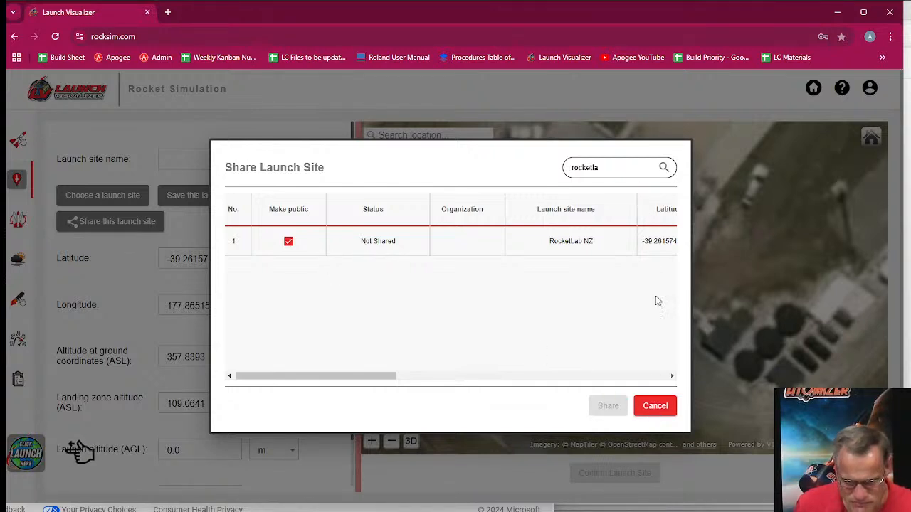
pyautogui.click(658, 407)
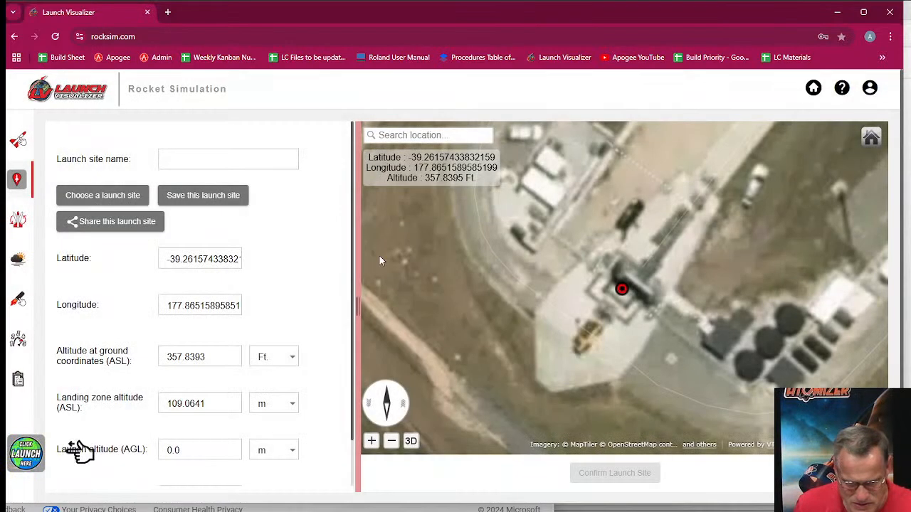
# Reopen the launch site sharing list, sort it by status, mark RocketLab NZ as public and share it.
pyautogui.click(111, 222)
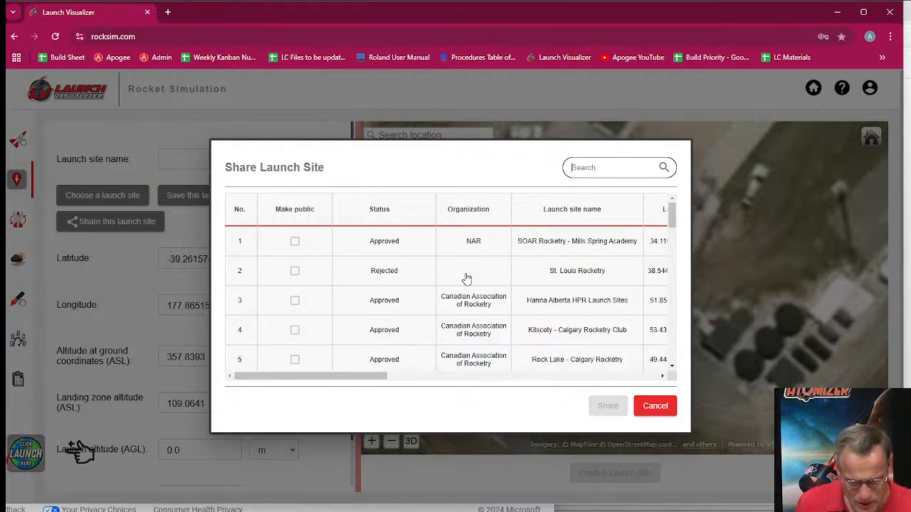
pyautogui.scroll(-1, 466, 281)
pyautogui.scroll(-2, 466, 283)
pyautogui.scroll(-2, 468, 286)
pyautogui.scroll(-4, 467, 288)
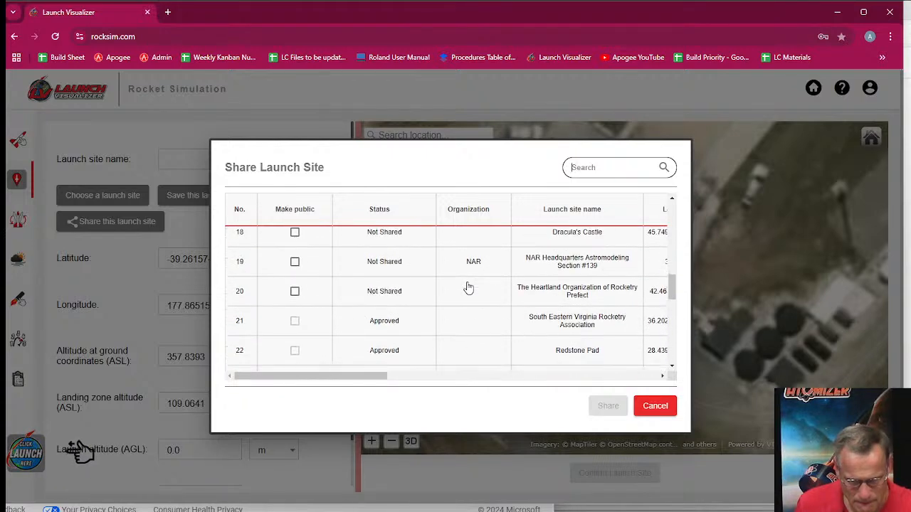
pyautogui.click(390, 201)
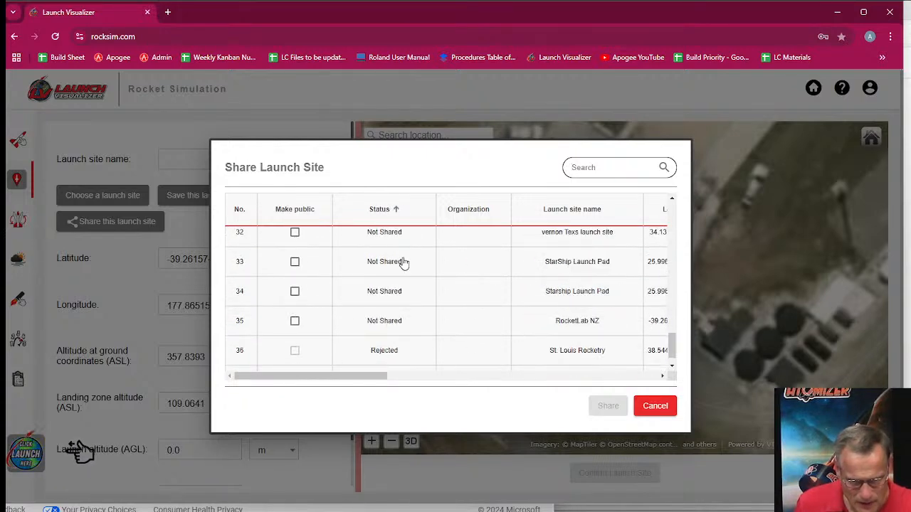
pyautogui.scroll(-1, 410, 287)
pyautogui.scroll(1, 393, 307)
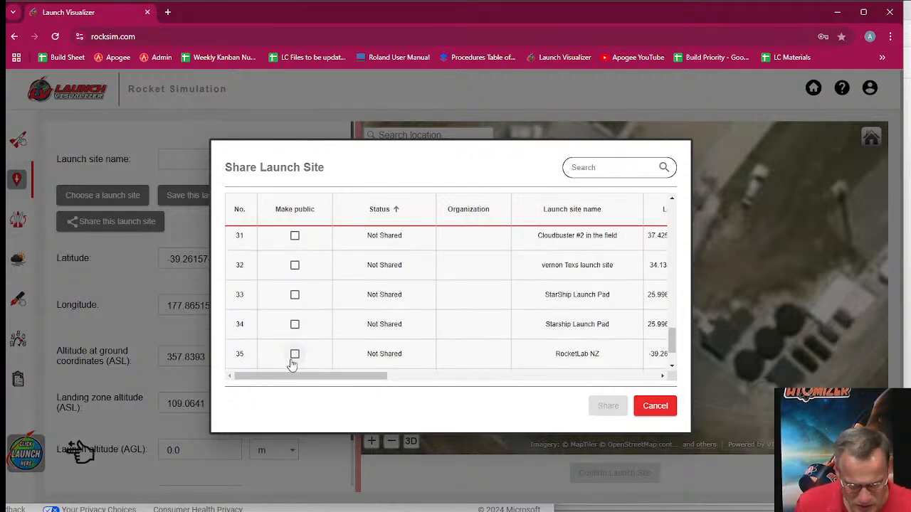
pyautogui.click(296, 355)
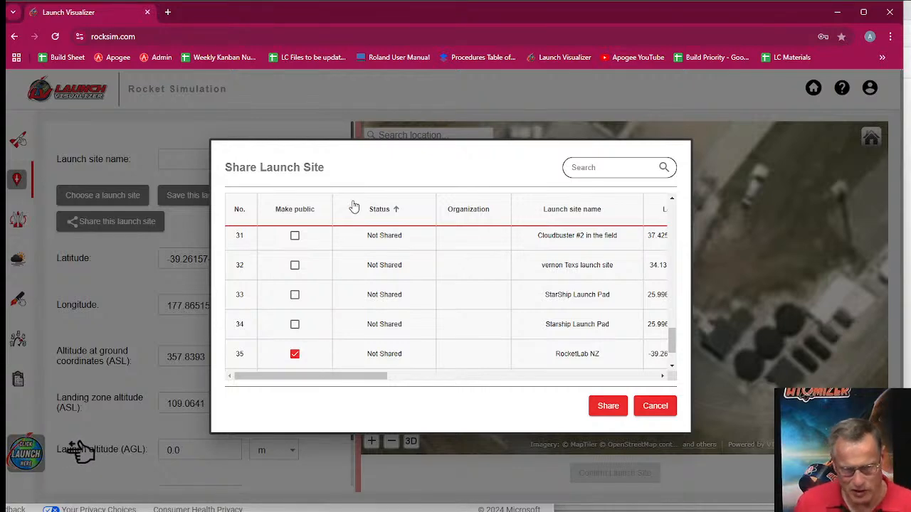
pyautogui.click(607, 405)
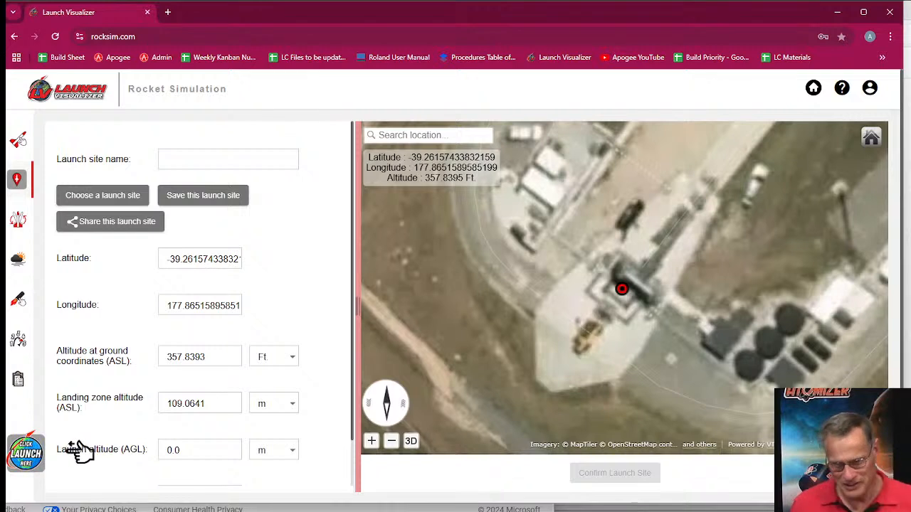
pyautogui.scroll(-1, 266, 235)
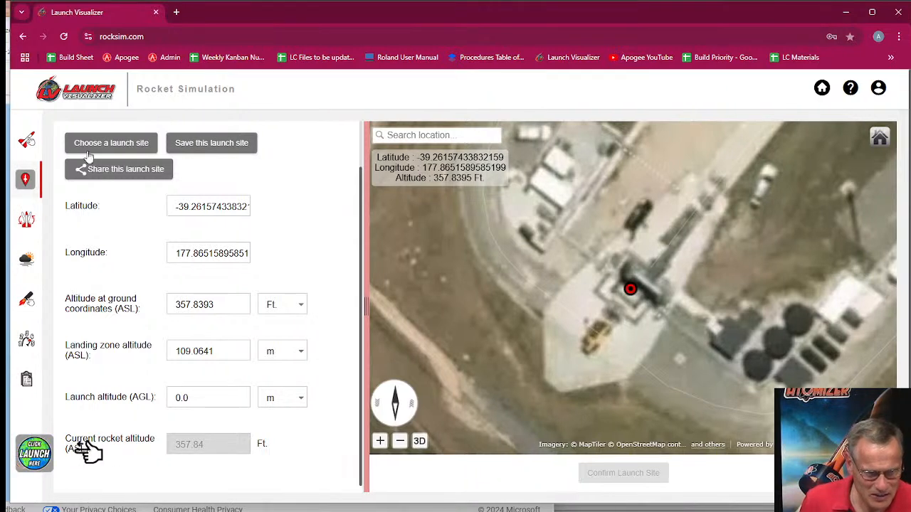
pyautogui.click(97, 146)
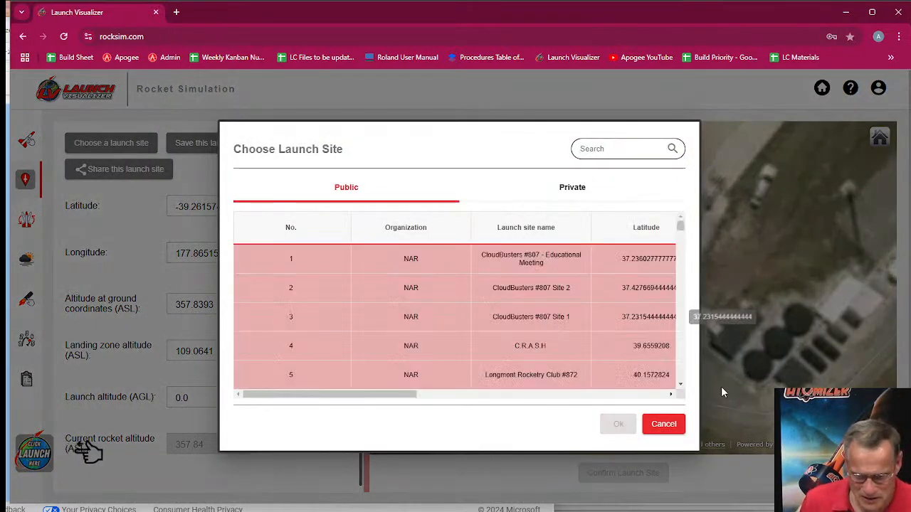
pyautogui.click(663, 425)
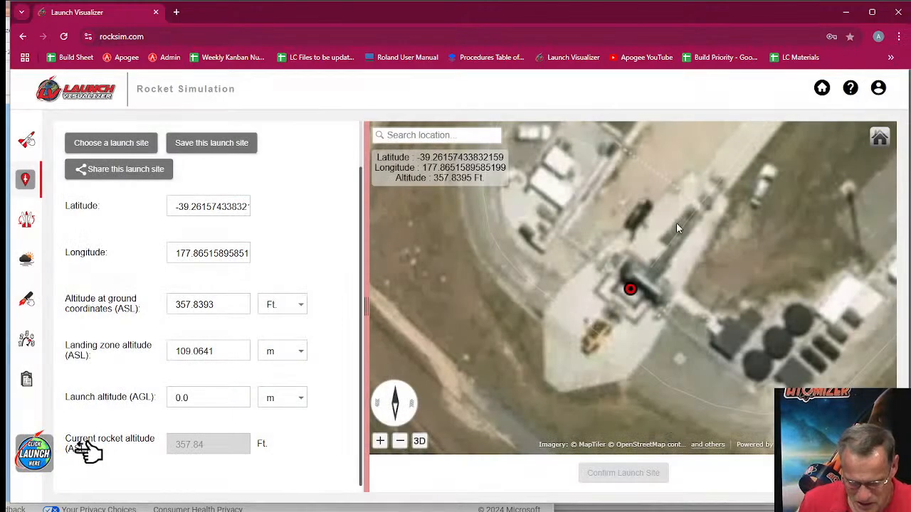
# Reload the page and, in the launch site settings, search the public sites for "N.Z" and load N.Z.R.A. Orini.
pyautogui.click(64, 38)
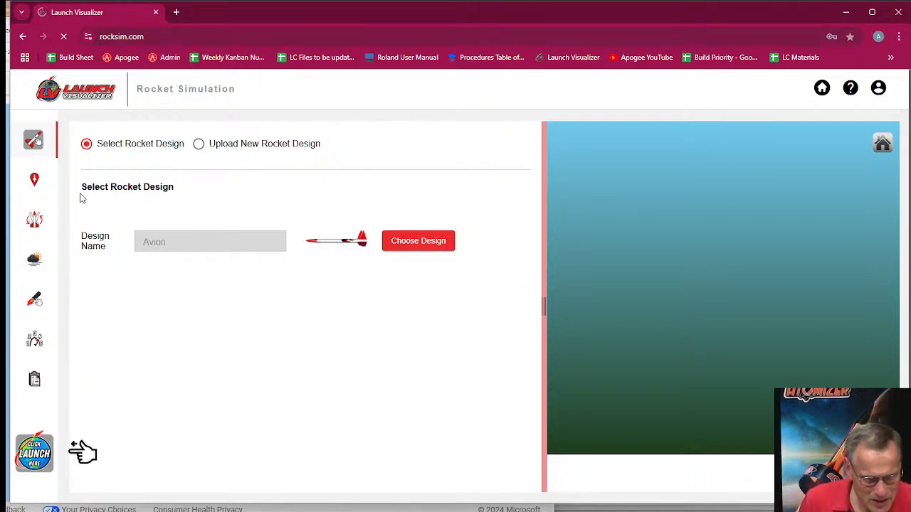
pyautogui.click(34, 182)
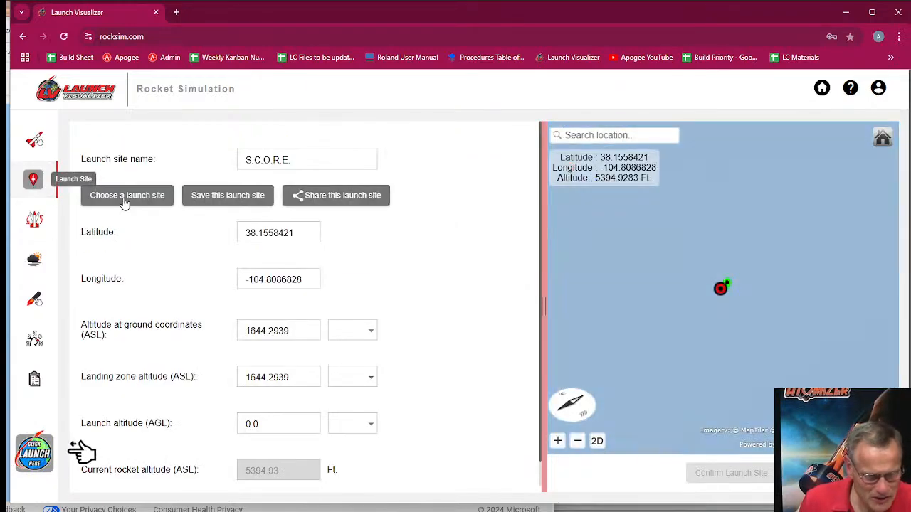
pyautogui.click(152, 196)
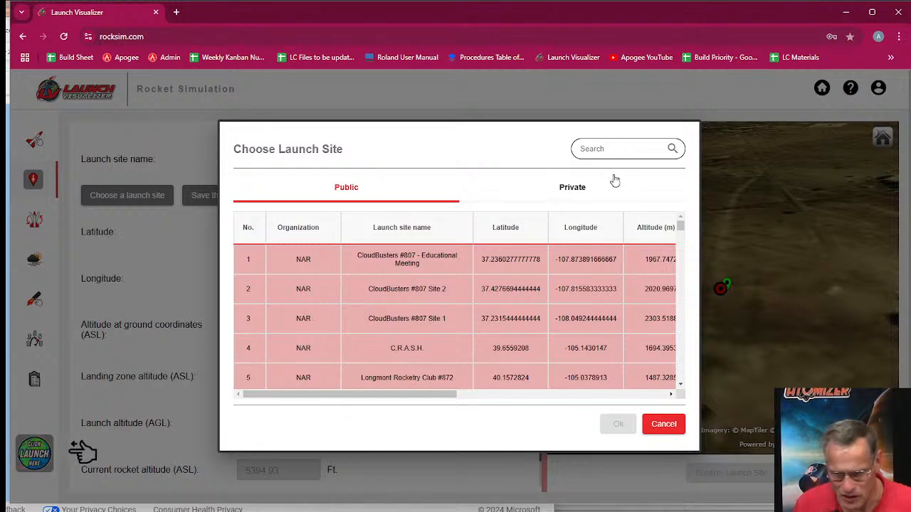
pyautogui.write('.Z')
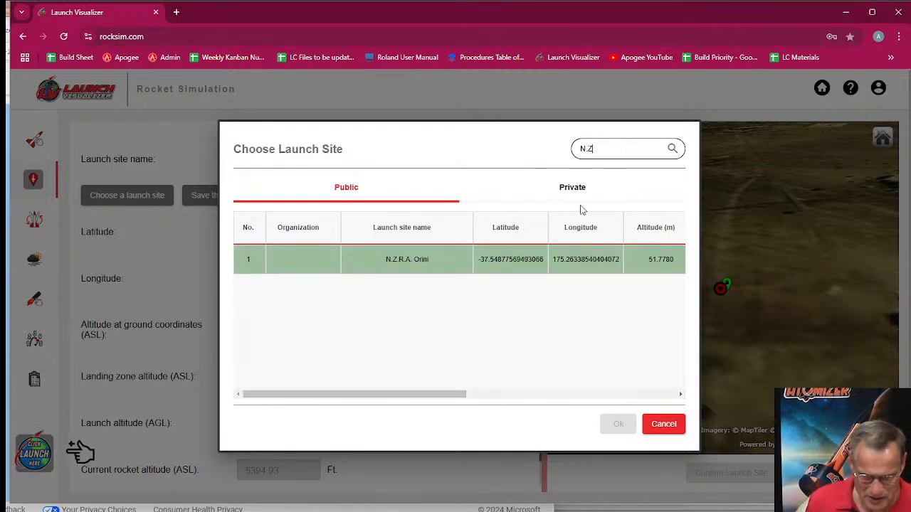
pyautogui.click(398, 269)
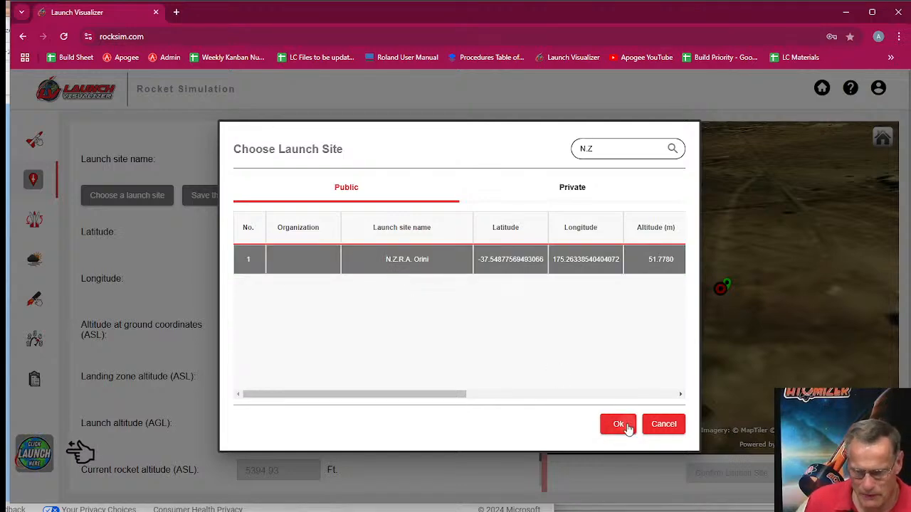
pyautogui.click(618, 424)
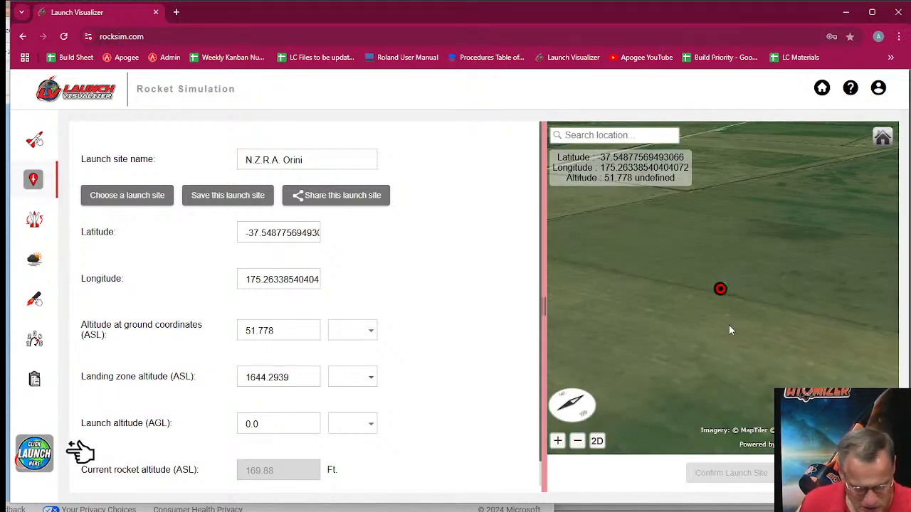
# Switch the map to 2D and examine the surroundings of the N.Z.R.A. Orini launch site, from the field out to the region.
pyautogui.click(596, 442)
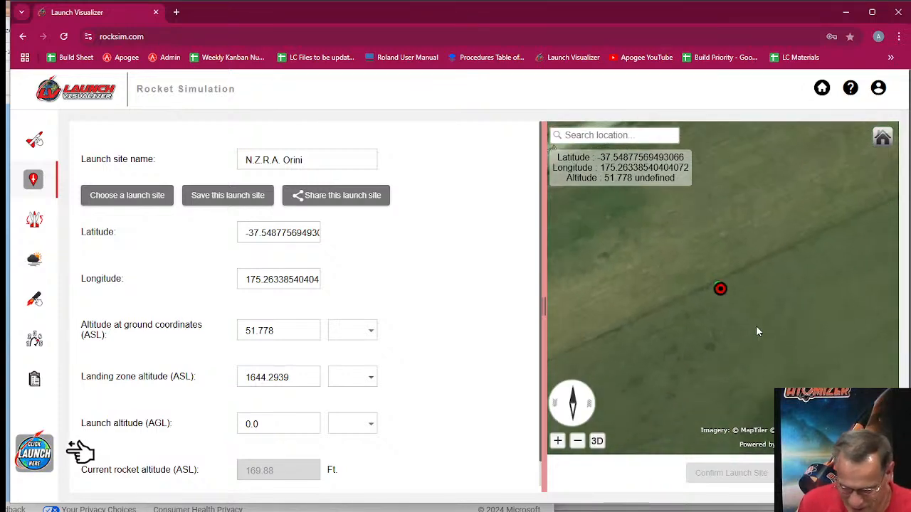
pyautogui.moveTo(638, 242); pyautogui.dragTo(694, 255)
pyautogui.scroll(3, 694, 254)
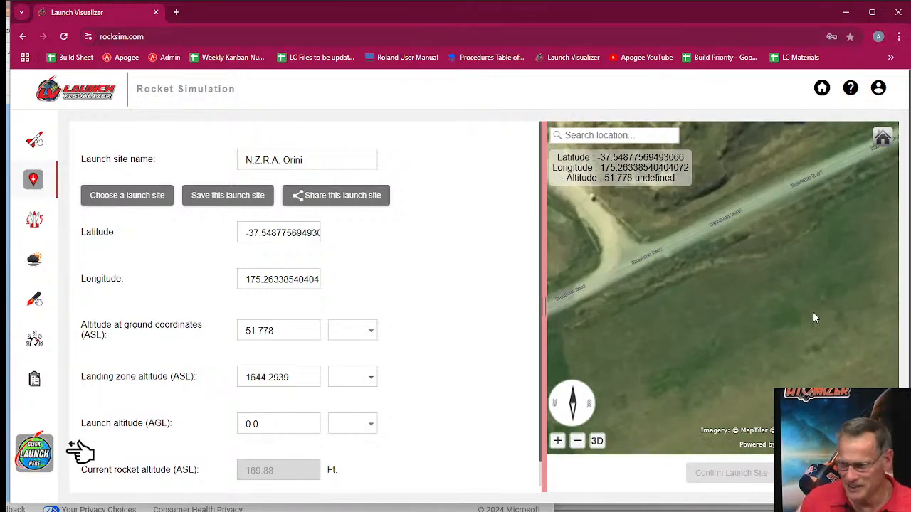
pyautogui.scroll(-3, 813, 313)
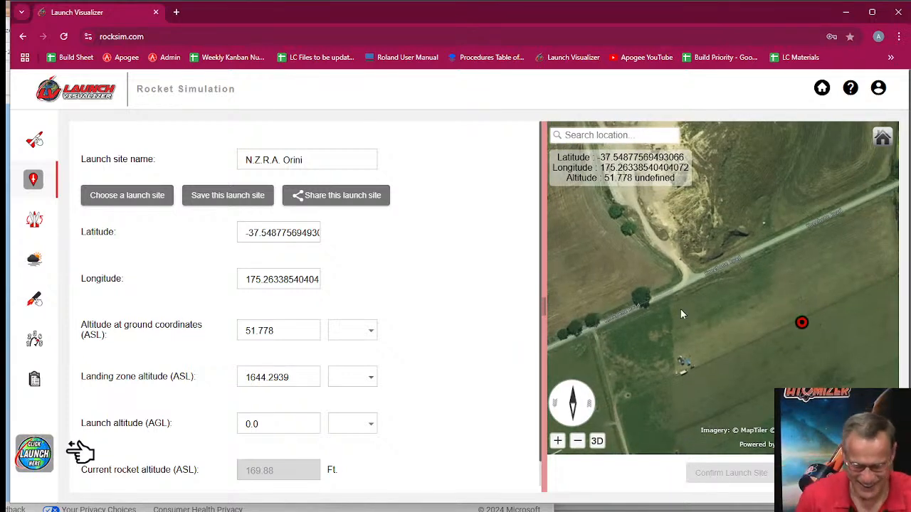
pyautogui.scroll(-5, 683, 310)
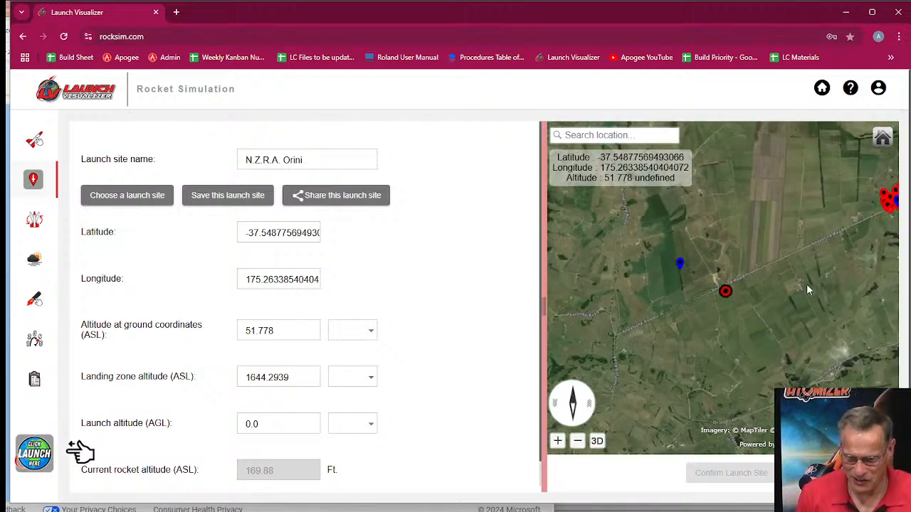
pyautogui.scroll(-5, 806, 283)
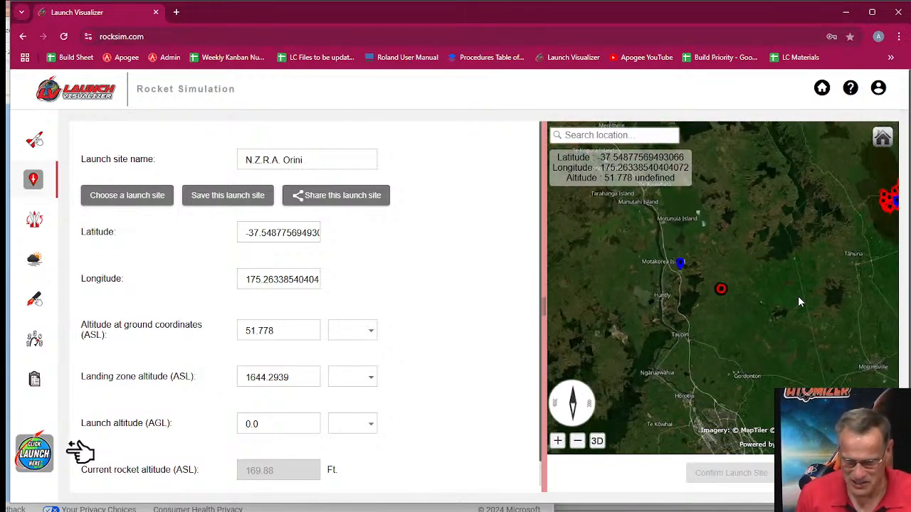
pyautogui.scroll(-5, 798, 299)
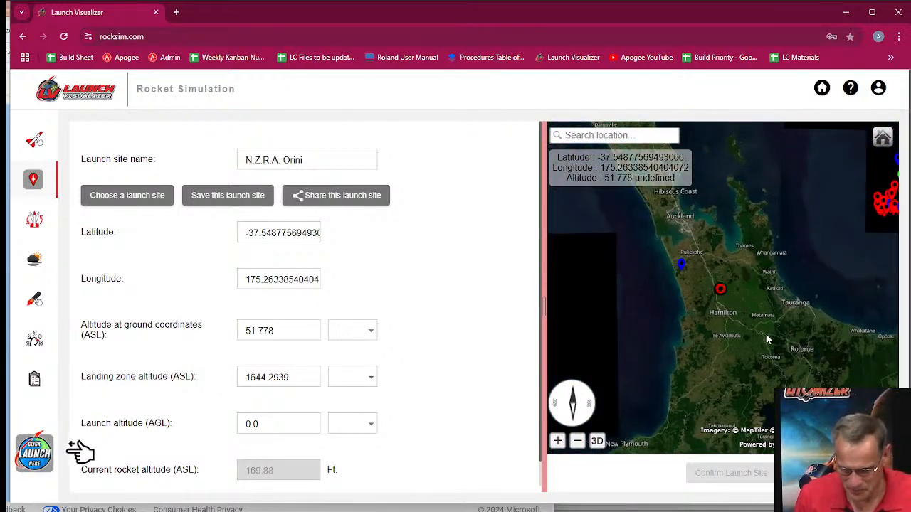
# Locate the Rocket Lab complex on the map at the southern tip of the peninsula below Māhia Beach.
pyautogui.moveTo(773, 362); pyautogui.dragTo(740, 283)
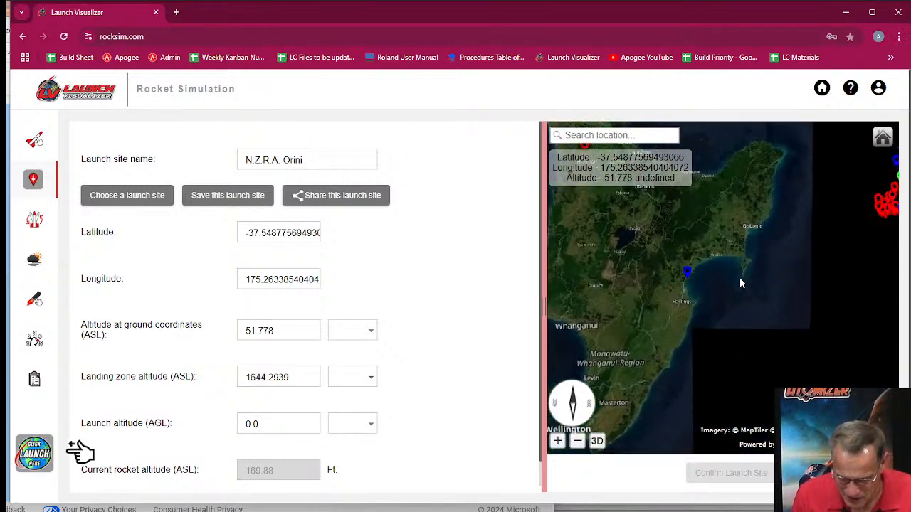
pyautogui.scroll(5, 739, 277)
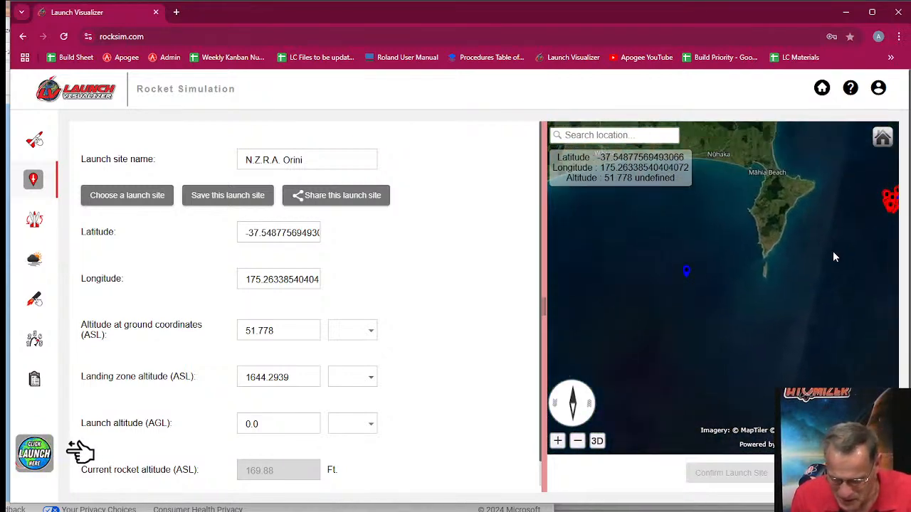
pyautogui.scroll(3, 835, 256)
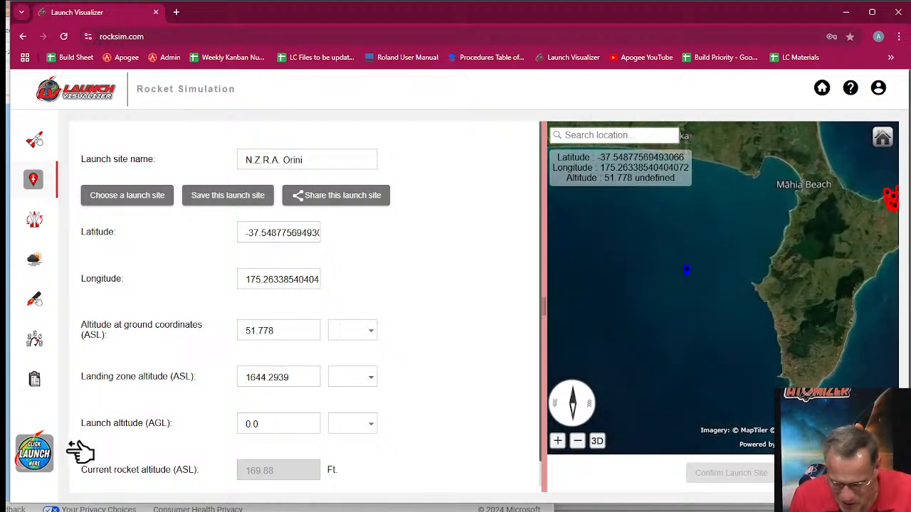
pyautogui.scroll(3, 806, 351)
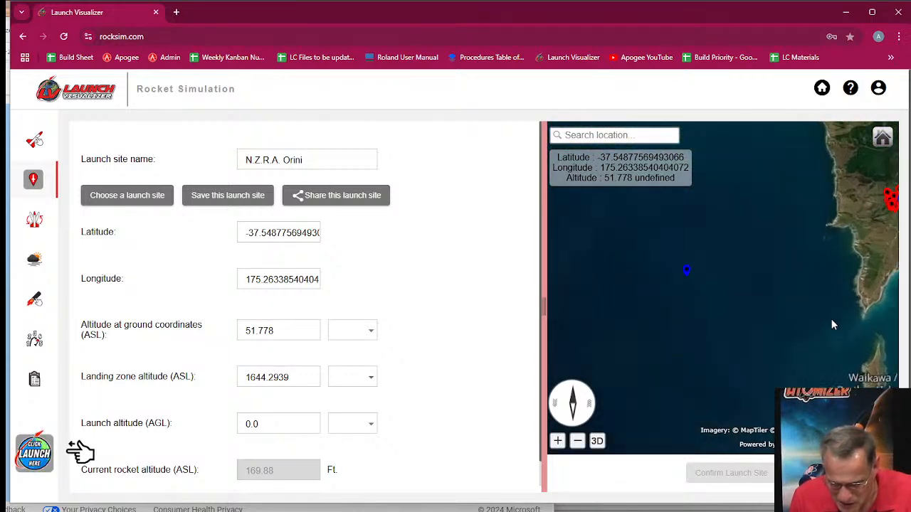
pyautogui.scroll(3, 792, 282)
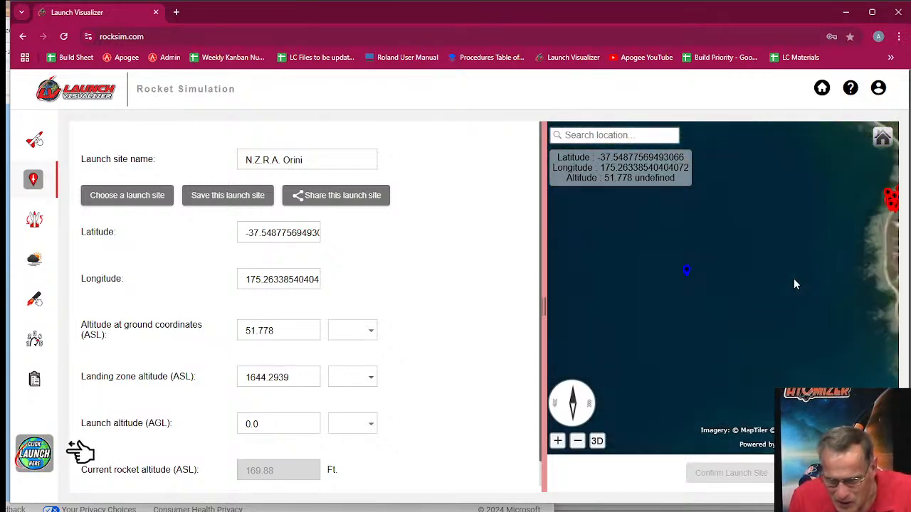
pyautogui.scroll(3, 793, 285)
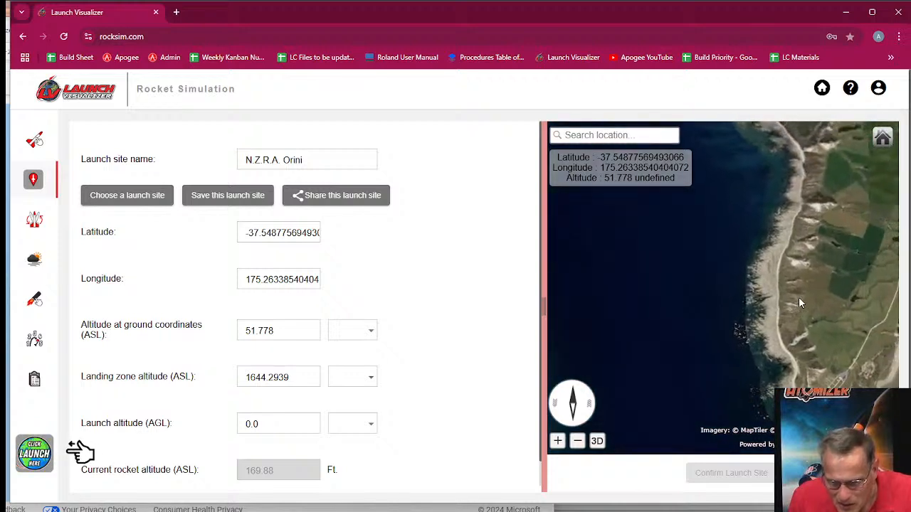
pyautogui.scroll(-3, 825, 352)
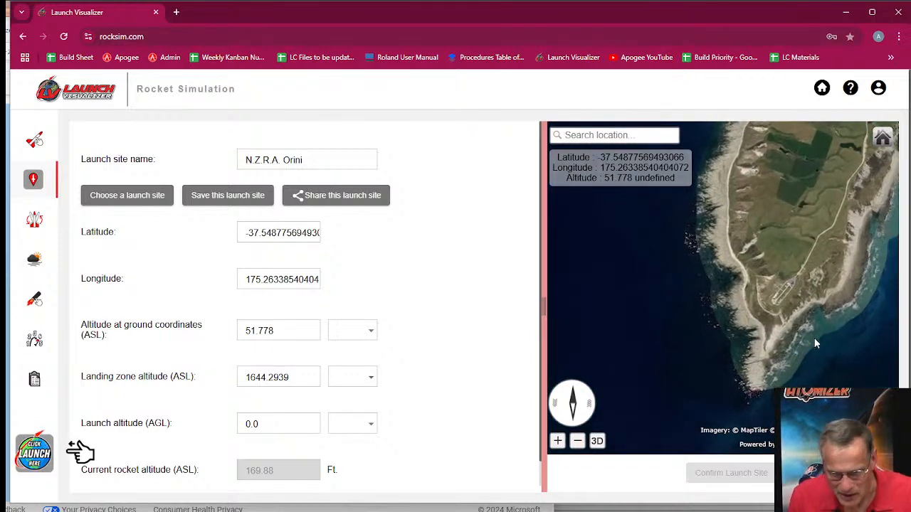
pyautogui.scroll(2, 802, 313)
pyautogui.scroll(3, 801, 313)
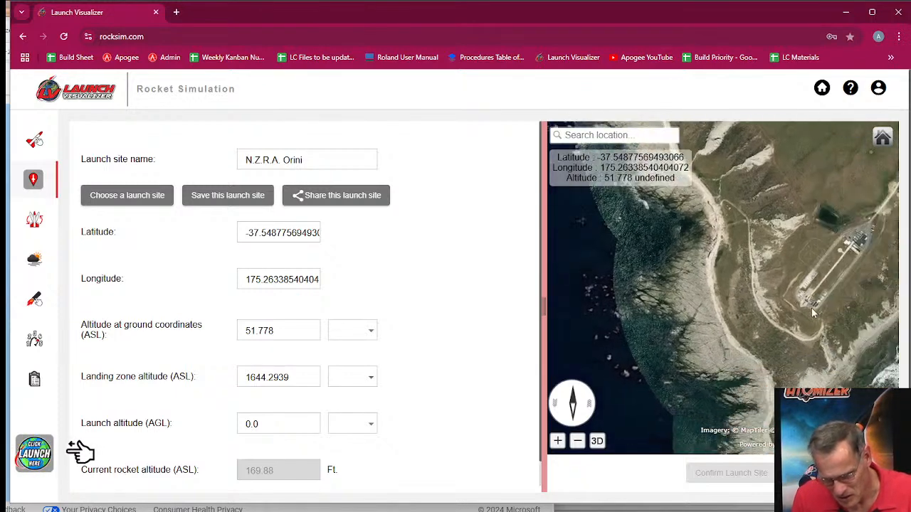
# Examine the Rocket Lab launch pad and its neighbouring buildings closely in the satellite imagery.
pyautogui.moveTo(813, 309); pyautogui.dragTo(728, 278)
pyautogui.scroll(2, 804, 329)
pyautogui.scroll(2, 776, 280)
pyautogui.scroll(1, 776, 283)
pyautogui.moveTo(827, 263); pyautogui.dragTo(790, 303)
pyautogui.scroll(-2, 792, 298)
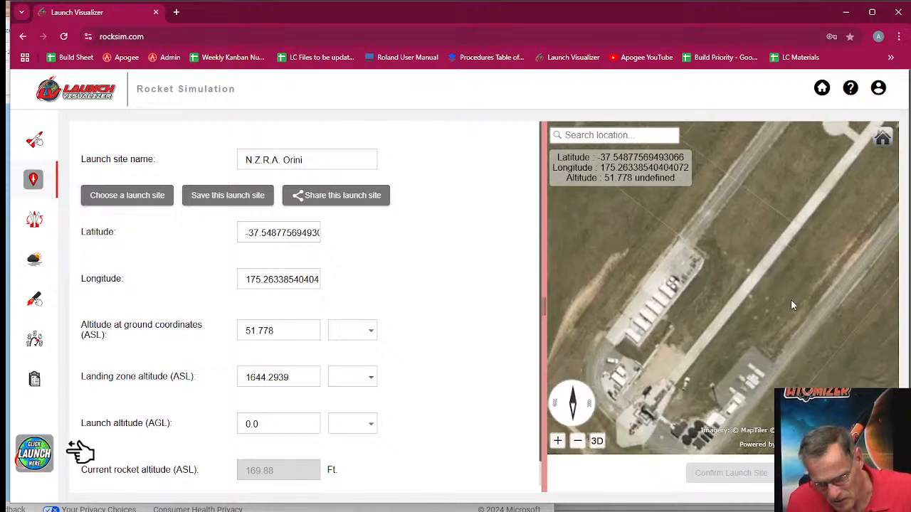
pyautogui.scroll(3, 686, 345)
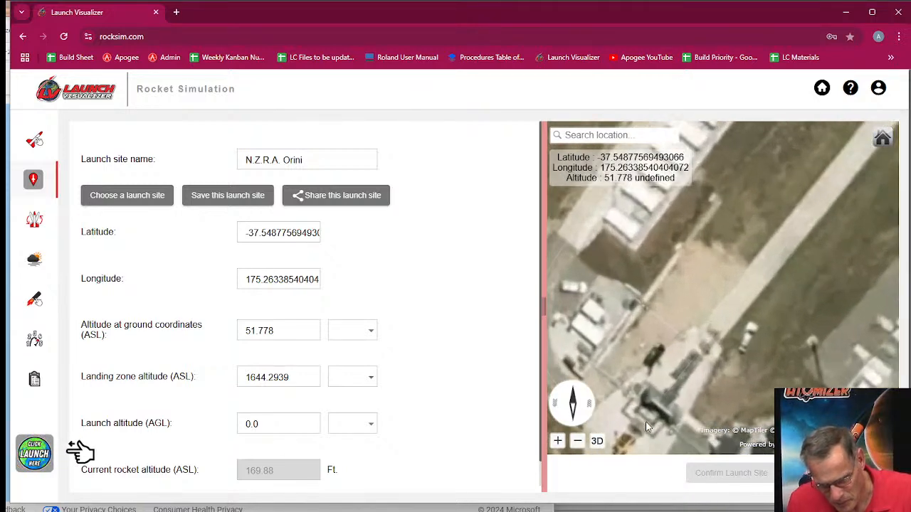
pyautogui.scroll(-3, 715, 374)
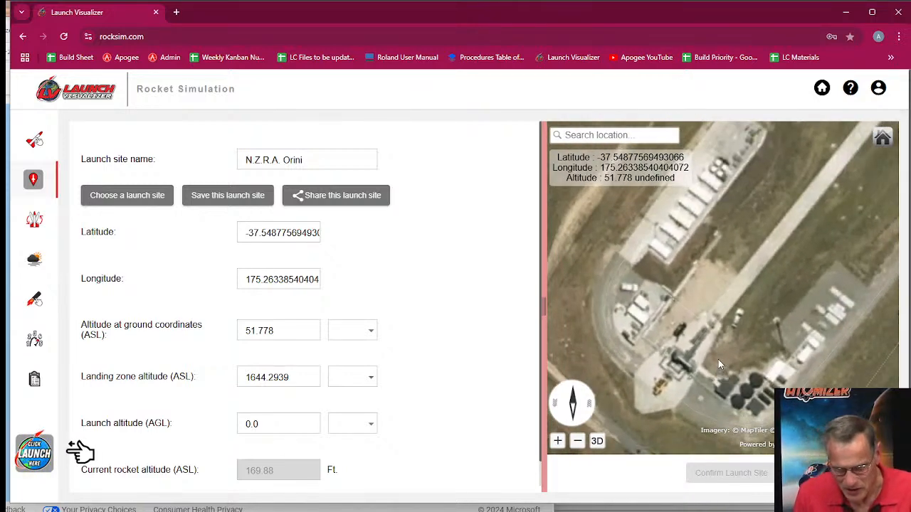
# Examine the coastline south of the launch complex and Waikawa / Portland Island on the map.
pyautogui.scroll(-5, 692, 323)
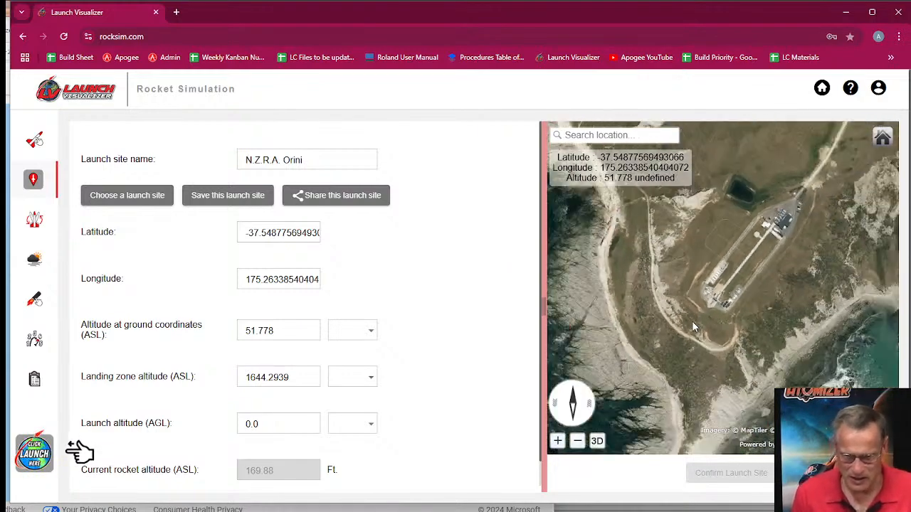
pyautogui.scroll(-2, 701, 329)
pyautogui.moveTo(717, 349); pyautogui.dragTo(705, 257)
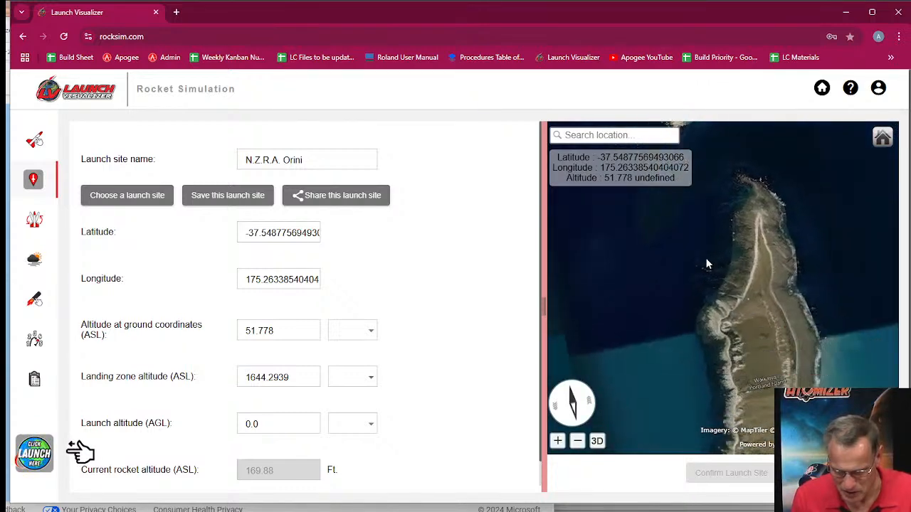
pyautogui.moveTo(812, 355)
pyautogui.mouseDown()
pyautogui.moveTo(780, 298)
pyautogui.moveTo(809, 337)
pyautogui.moveTo(824, 385)
pyautogui.moveTo(753, 331)
pyautogui.mouseUp()
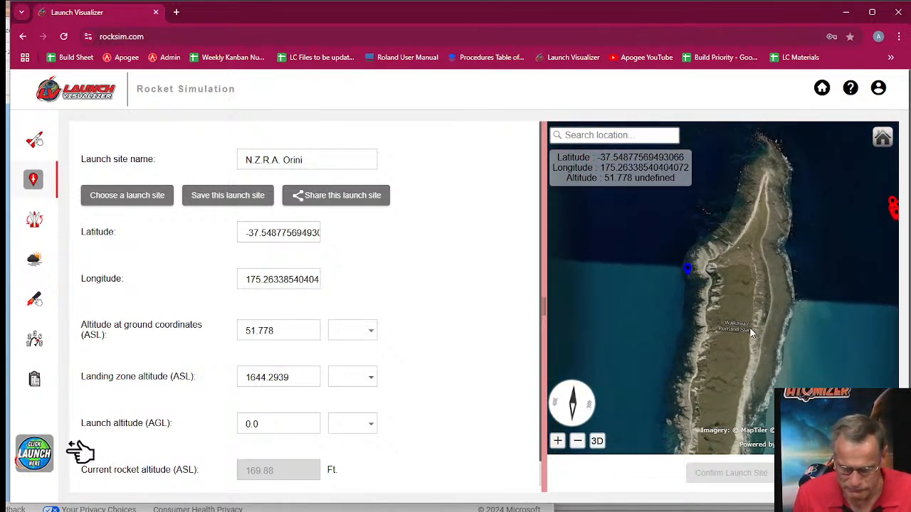
pyautogui.scroll(-5, 752, 332)
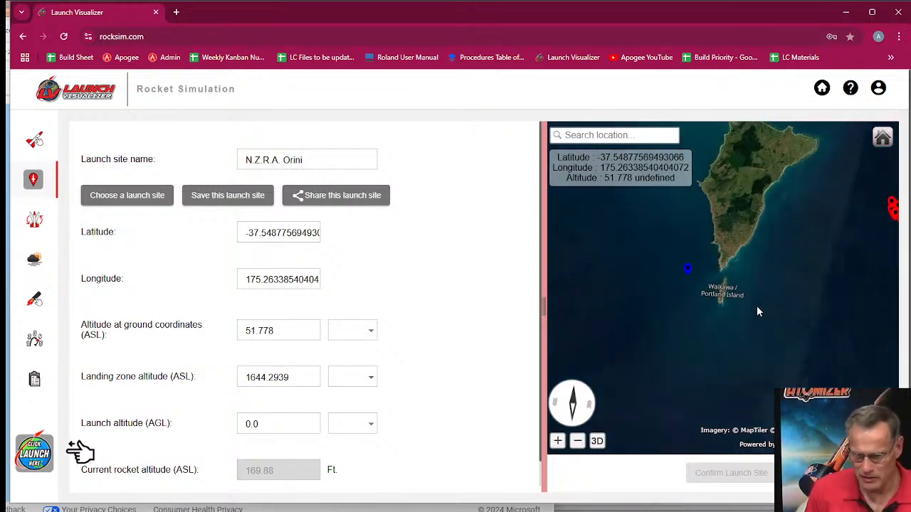
pyautogui.moveTo(745, 319); pyautogui.dragTo(755, 348)
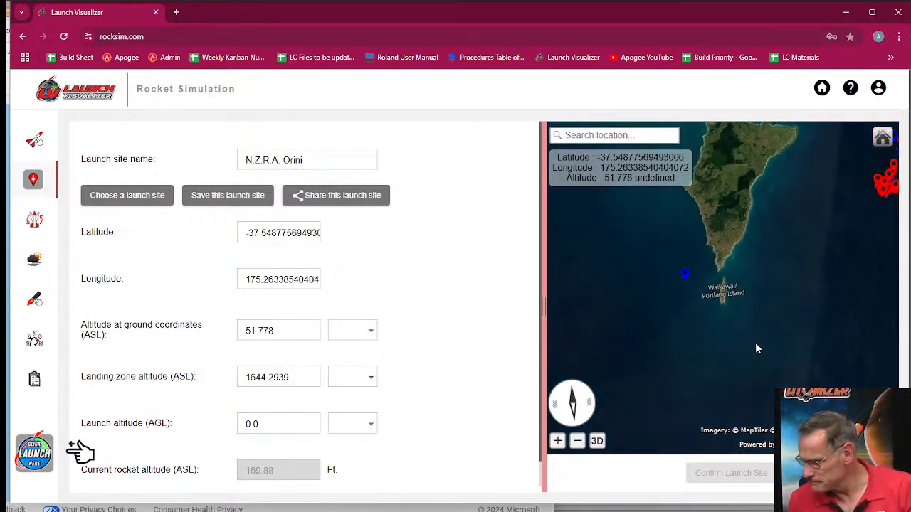